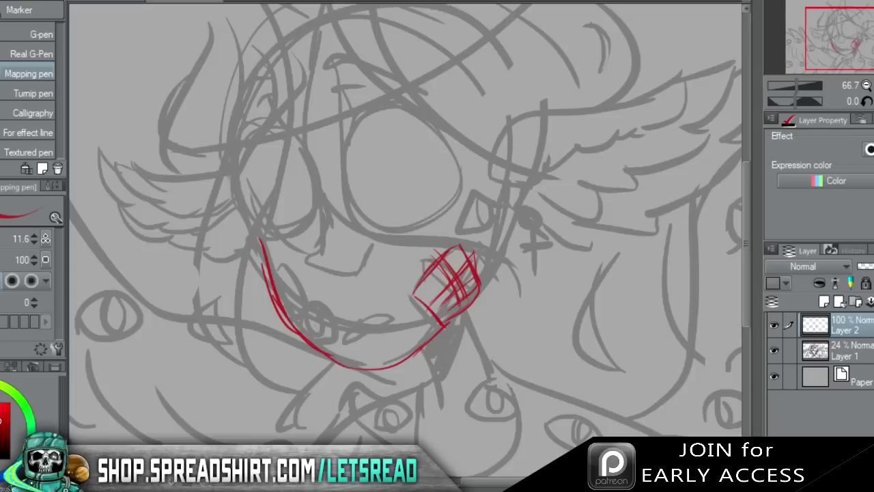
Draw the nose and the large round eye in red over the sketch, with a lower lid line and spiky inner lashes.
mouse_move(297, 132)
mouse_down()
mouse_move(326, 235)
mouse_move(357, 264)
mouse_move(349, 270)
mouse_move(362, 255)
mouse_move(333, 269)
mouse_move(366, 248)
mouse_up()
mouse_move(336, 174)
mouse_down()
mouse_move(333, 203)
mouse_move(345, 118)
mouse_move(407, 106)
mouse_up()
key(ctrl+z)
drag(362, 229, 425, 239)
mouse_move(355, 127)
mouse_down()
mouse_move(326, 134)
mouse_move(332, 184)
mouse_move(347, 192)
mouse_up()
Draw a long arched eyebrow and an eyelid crease above the large round eye.
mouse_move(394, 83)
mouse_down()
mouse_move(435, 100)
mouse_move(319, 77)
mouse_up()
key(ctrl+z)
mouse_move(440, 92)
mouse_down()
mouse_move(344, 58)
mouse_move(380, 67)
mouse_up()
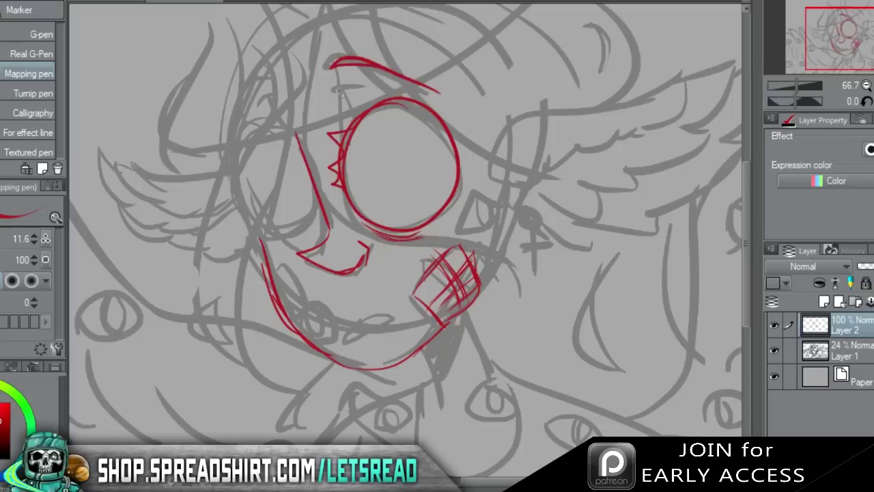
key(ctrl+z)
key(ctrl+z)
drag(350, 91, 352, 124)
drag(340, 99, 414, 93)
mouse_move(335, 69)
mouse_down()
mouse_move(419, 97)
mouse_move(332, 70)
mouse_up()
Outline the narrower far eye, with its lower lid line and pointed lashes at the inner corner.
mouse_move(253, 216)
mouse_down()
mouse_move(246, 155)
mouse_move(305, 171)
mouse_up()
key(ctrl+z)
mouse_move(264, 236)
mouse_down()
mouse_move(310, 178)
mouse_move(261, 139)
mouse_move(251, 196)
mouse_up()
mouse_move(264, 233)
mouse_down()
mouse_move(302, 244)
mouse_move(323, 233)
mouse_up()
drag(334, 185, 341, 182)
drag(286, 140, 302, 157)
Add the eyebrow and outer lashes of the far eye, plus small hatch marks between the eyes.
mouse_move(252, 145)
mouse_down()
mouse_move(264, 76)
mouse_move(282, 90)
mouse_up()
mouse_move(287, 140)
mouse_down()
mouse_move(273, 105)
mouse_move(254, 141)
mouse_up()
mouse_move(254, 222)
mouse_down()
mouse_move(251, 254)
mouse_move(265, 268)
mouse_move(290, 250)
mouse_up()
key(ctrl+z)
key(ctrl+z)
drag(255, 220, 243, 234)
mouse_move(243, 235)
mouse_down()
mouse_move(265, 238)
mouse_move(276, 256)
mouse_up()
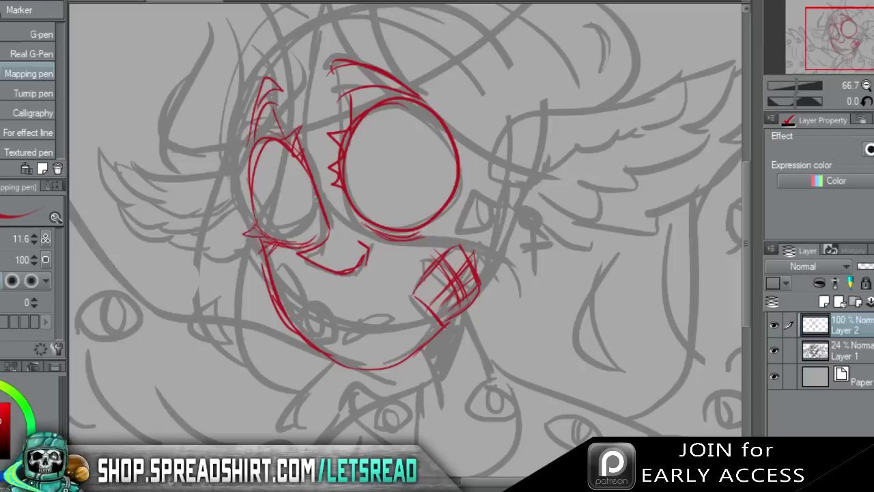
drag(326, 192, 336, 204)
Lower the opacity of the rough sketch on Layer 1 to 9%.
click(868, 350)
drag(871, 265, 862, 265)
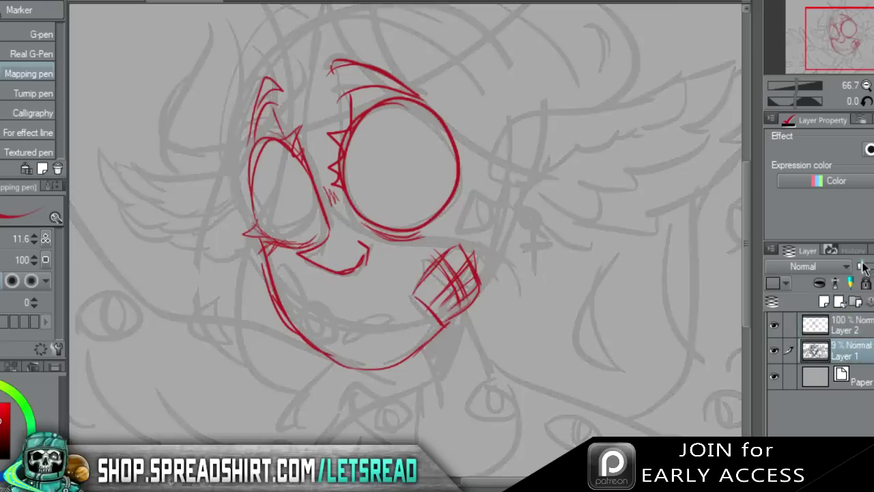
On Layer 2, draw two small slit-pupil eyes, one on each cheek of the face.
click(847, 327)
mouse_move(296, 321)
mouse_down()
mouse_move(330, 325)
mouse_move(304, 334)
mouse_move(311, 308)
mouse_up()
mouse_move(456, 222)
mouse_down()
mouse_move(464, 205)
mouse_move(495, 211)
mouse_move(459, 226)
mouse_move(480, 225)
mouse_up()
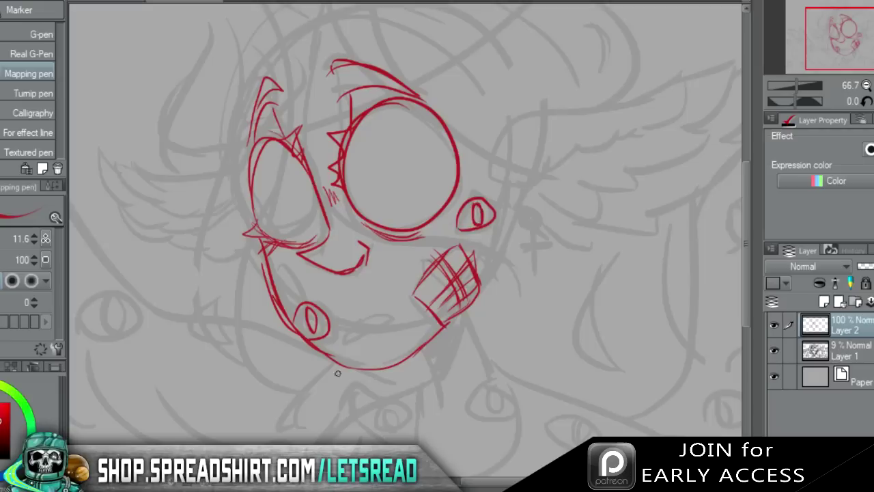
mouse_move(356, 328)
mouse_down()
mouse_move(383, 319)
mouse_move(378, 314)
mouse_move(393, 322)
mouse_move(339, 325)
mouse_up()
key(ctrl+z)
key(ctrl+z)
key(ctrl+z)
key(e)
drag(350, 309, 345, 327)
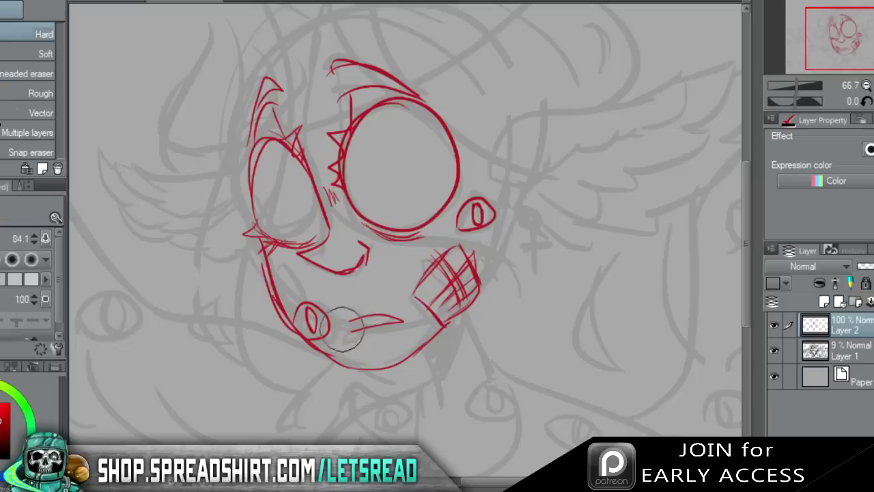
key(p)
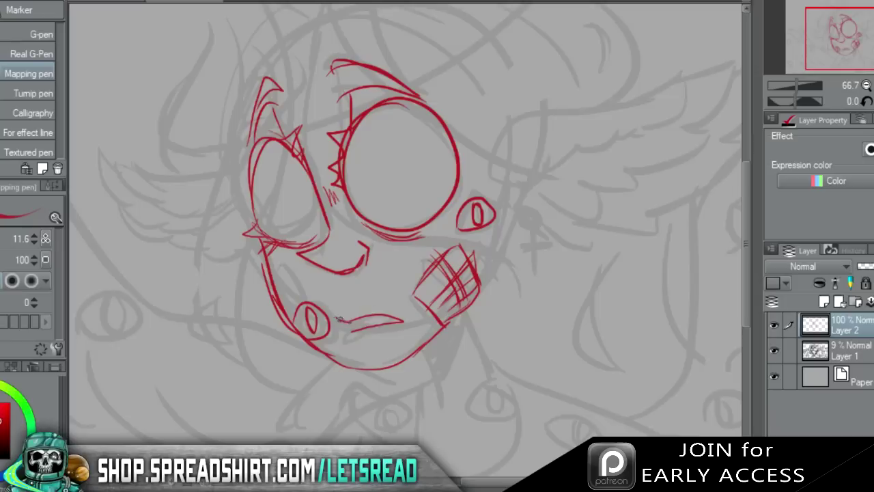
key(ctrl+z)
mouse_move(357, 321)
mouse_down()
mouse_move(333, 315)
mouse_move(348, 312)
mouse_move(338, 319)
mouse_move(352, 335)
mouse_up()
key(ctrl+z)
key(ctrl+z)
Draw a slanted closed mouth with a small lower-lip mark, and the side contour of the face above the bandaged cheek.
mouse_move(351, 326)
mouse_down()
mouse_move(344, 332)
mouse_move(396, 326)
mouse_move(343, 337)
mouse_move(403, 309)
mouse_move(343, 329)
mouse_up()
key(ctrl+z)
key(ctrl+z)
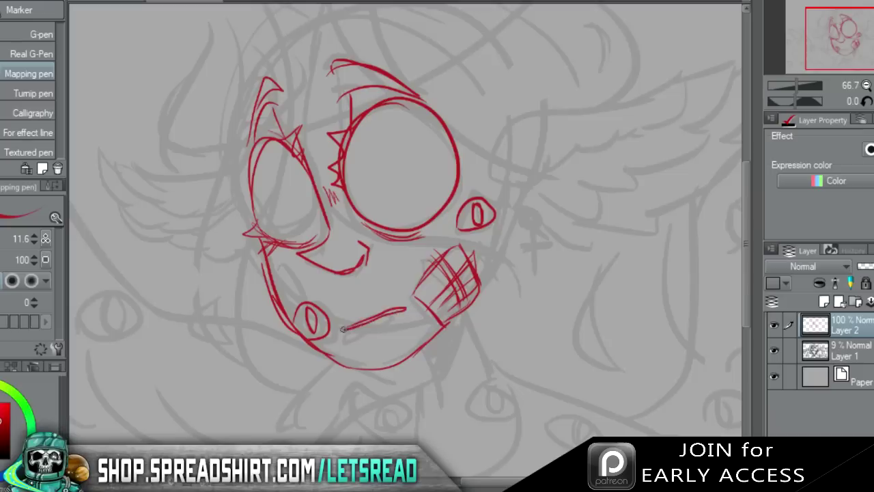
key(ctrl+z)
drag(837, 36, 848, 30)
drag(422, 257, 402, 326)
Draw the upper edge of the head wing beside the large eye and its first row of short inner feathers.
mouse_move(409, 218)
mouse_down()
mouse_move(462, 153)
mouse_move(504, 147)
mouse_move(620, 92)
mouse_up()
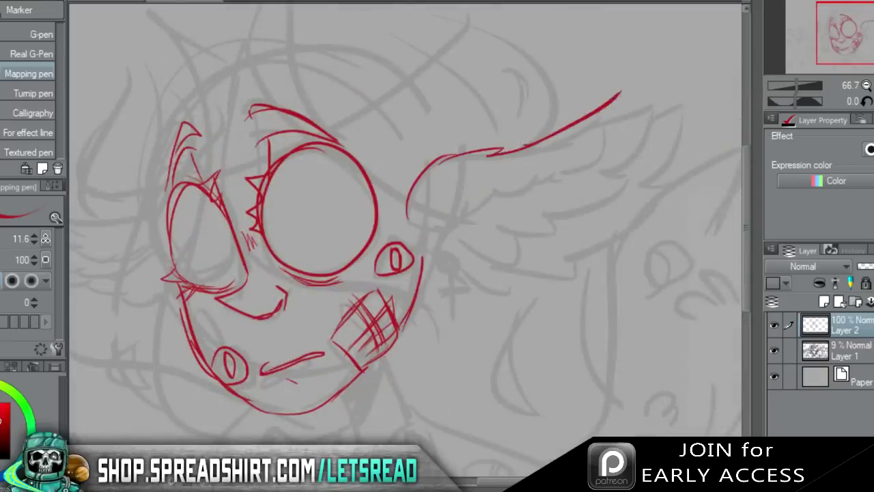
key(ctrl+z)
drag(528, 147, 610, 111)
mouse_move(611, 115)
mouse_down()
mouse_move(542, 171)
mouse_move(477, 186)
mouse_up()
mouse_move(493, 197)
mouse_down()
mouse_move(473, 206)
mouse_move(445, 200)
mouse_up()
drag(459, 200, 441, 207)
drag(454, 208, 437, 215)
drag(447, 217, 434, 222)
Complete the head wing with layered middle feathers, a long pointed tip and a scalloped lower edge.
drag(608, 118, 601, 186)
key(ctrl+z)
mouse_move(614, 113)
mouse_down()
mouse_move(644, 102)
mouse_move(592, 178)
mouse_move(557, 200)
mouse_up()
mouse_move(579, 203)
mouse_down()
mouse_move(518, 208)
mouse_move(464, 233)
mouse_up()
drag(485, 222, 440, 227)
drag(614, 121, 672, 85)
mouse_move(674, 76)
mouse_down()
mouse_move(680, 112)
mouse_move(640, 168)
mouse_up()
mouse_move(633, 168)
mouse_down()
mouse_move(660, 162)
mouse_move(592, 217)
mouse_up()
mouse_move(596, 216)
mouse_down()
mouse_move(619, 223)
mouse_move(542, 228)
mouse_move(501, 249)
mouse_move(420, 228)
mouse_up()
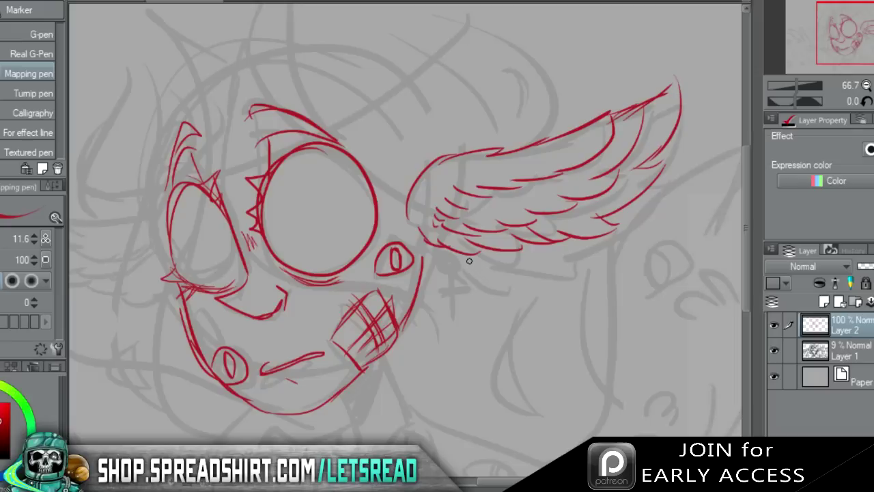
Draw a small beaded cross earring hanging from the base of the wing.
drag(424, 240, 418, 263)
drag(426, 231, 437, 314)
key(ctrl+z)
key(ctrl+z)
drag(430, 242, 429, 294)
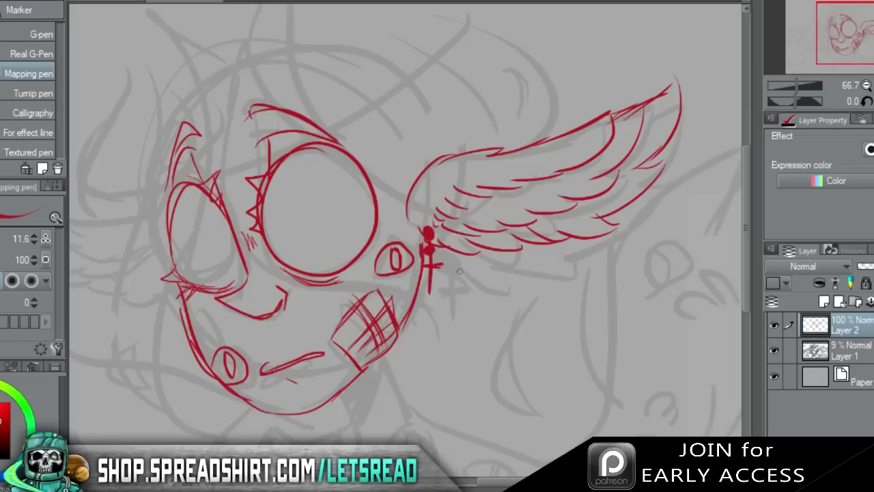
Draw both sides of the neck and the edge of the shadow below the jaw.
drag(851, 36, 852, 53)
drag(398, 240, 421, 299)
key(ctrl+z)
drag(441, 209, 477, 263)
key(ctrl+z)
drag(440, 207, 472, 263)
key(ctrl+z)
mouse_move(440, 206)
mouse_down()
mouse_move(467, 264)
mouse_move(410, 277)
mouse_up()
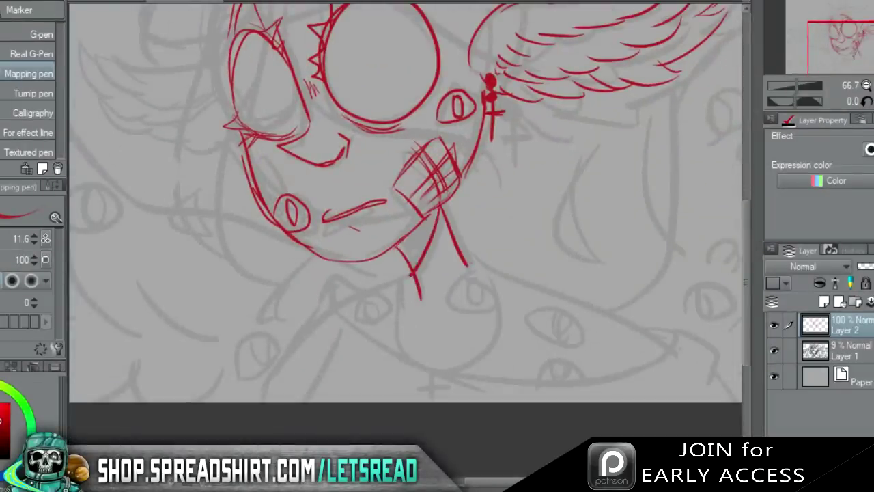
Fill the shadow shape under the jaw with red and extend the front neck line downward.
key(g)
click(410, 245)
key(p)
drag(412, 277, 417, 326)
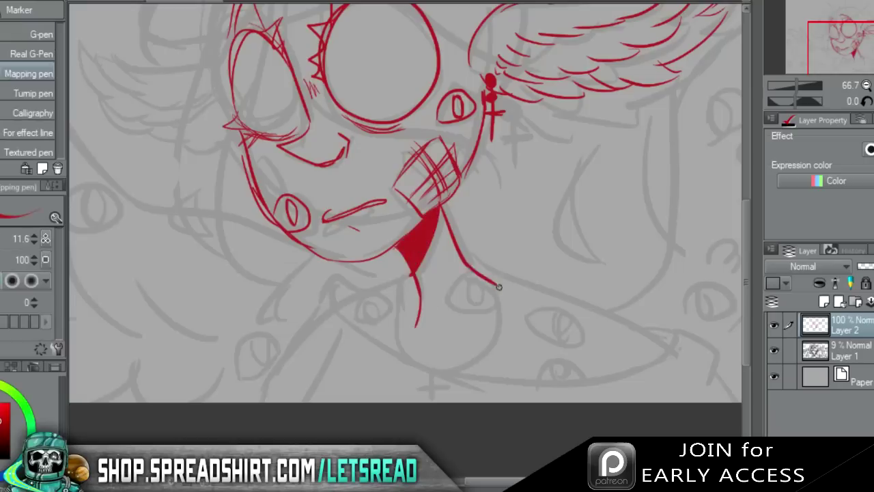
Draw the long sloping shoulder line from the neck base on the bandaged-cheek side.
drag(467, 262, 667, 358)
key(ctrl+z)
drag(466, 266, 673, 352)
Draw the opposite shoulder with the rounded corner of the top, its sleeve lines and a small armpit fold.
drag(413, 276, 311, 326)
key(ctrl+z)
mouse_move(415, 274)
mouse_down()
mouse_move(342, 305)
mouse_move(369, 336)
mouse_up()
mouse_move(360, 287)
mouse_down()
mouse_move(315, 315)
mouse_move(259, 403)
mouse_up()
mouse_move(342, 334)
mouse_down()
mouse_move(309, 403)
mouse_move(321, 369)
mouse_up()
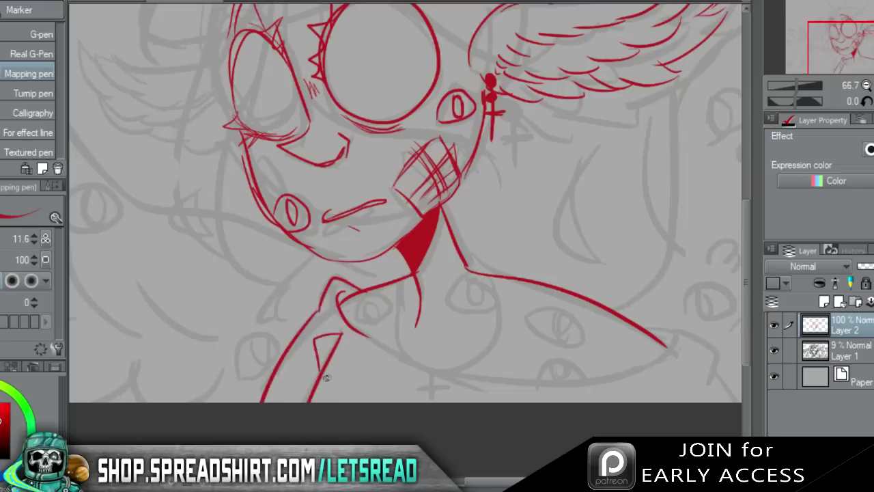
Draw the wide curved neckline of the off-shoulder top across the chest, from one sleeve to the other.
drag(350, 328, 670, 395)
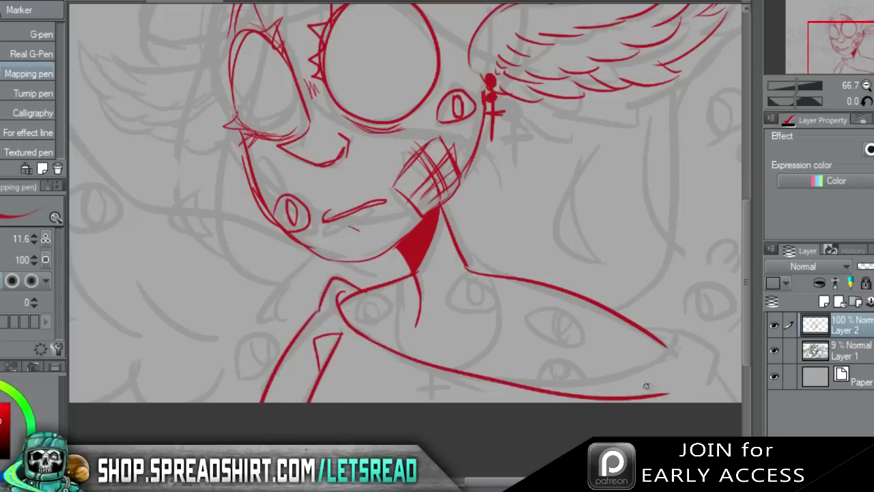
key(ctrl+z)
drag(362, 340, 665, 362)
key(ctrl+z)
drag(363, 336, 678, 343)
key(ctrl+z)
mouse_move(358, 331)
mouse_down()
mouse_move(685, 358)
mouse_move(661, 333)
mouse_move(682, 362)
mouse_up()
Draw the raised sleeve edge and upper arm outline at the far end of the long shoulder.
mouse_move(647, 331)
mouse_down()
mouse_move(714, 353)
mouse_move(702, 380)
mouse_up()
key(ctrl+z)
mouse_move(649, 329)
mouse_down()
mouse_move(648, 313)
mouse_move(697, 360)
mouse_move(643, 324)
mouse_up()
key(ctrl+z)
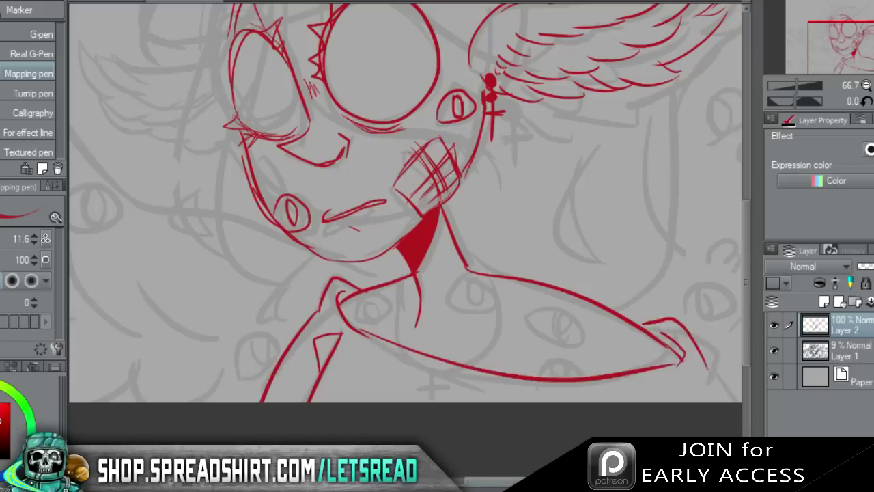
scroll(644, 341, right, 3)
drag(600, 370, 626, 422)
Try a short fold line running down from the neckline of the top.
mouse_move(524, 406)
mouse_down()
mouse_move(495, 437)
mouse_move(460, 361)
mouse_up()
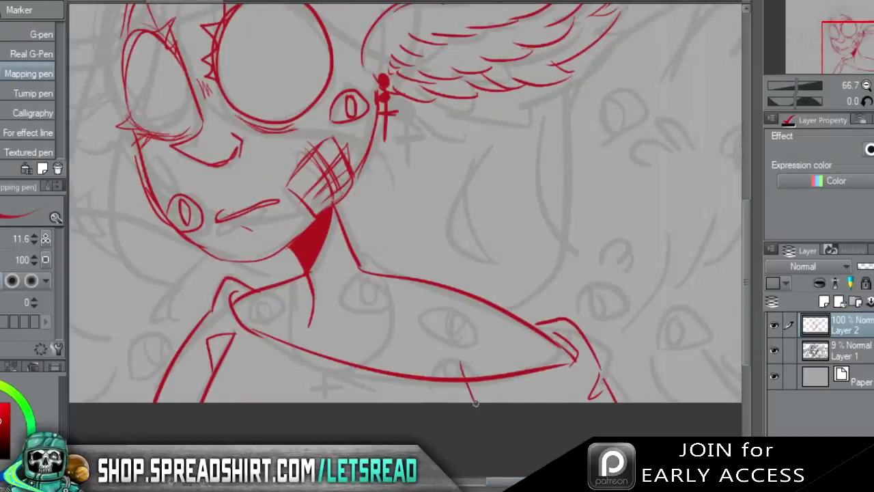
mouse_move(853, 49)
mouse_down()
mouse_move(836, 71)
mouse_move(828, 52)
mouse_up()
key(ctrl+z)
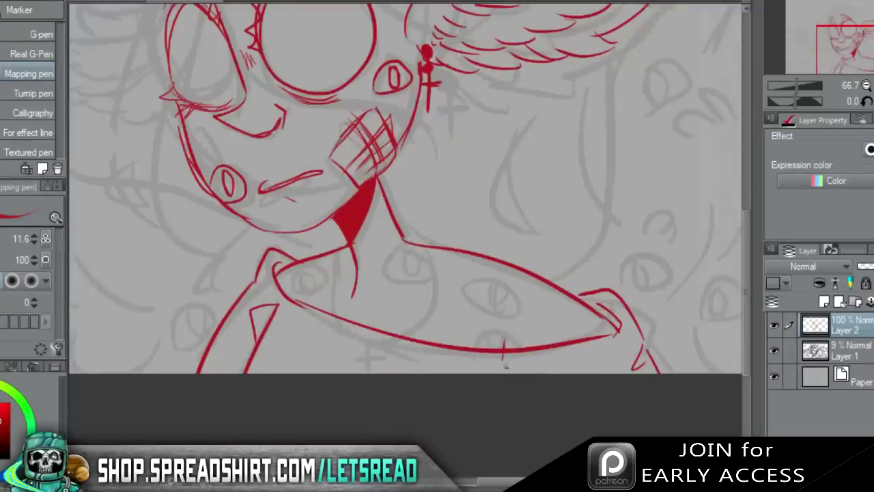
Draw four slit-pupil eyes across the neck, shoulders and chest, the lowest one partly covered by the neckline.
drag(857, 32, 851, 21)
mouse_move(500, 356)
mouse_down()
mouse_move(559, 372)
mouse_move(530, 380)
mouse_up()
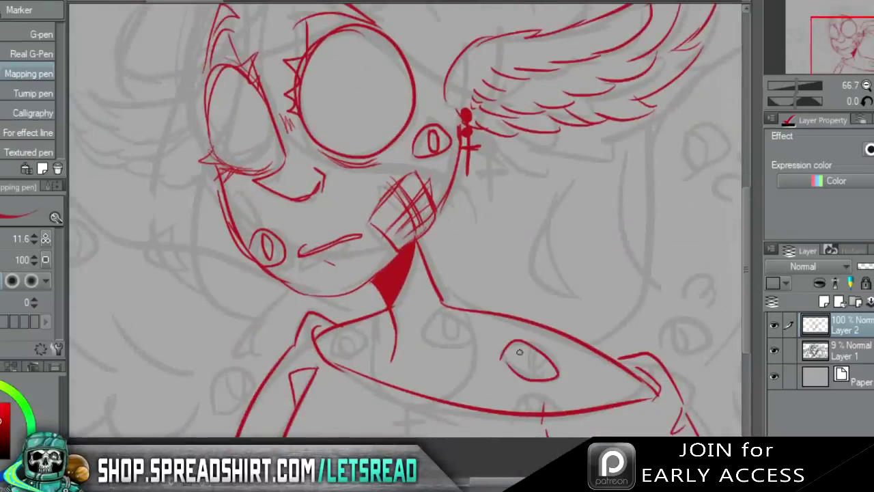
drag(523, 345, 536, 373)
mouse_move(424, 329)
mouse_down()
mouse_move(473, 326)
mouse_move(451, 339)
mouse_up()
drag(323, 341, 366, 336)
mouse_move(325, 344)
mouse_down()
mouse_move(365, 347)
mouse_move(341, 354)
mouse_up()
mouse_move(514, 407)
mouse_down()
mouse_move(562, 408)
mouse_move(541, 413)
mouse_up()
Draw a long pointed bang falling between the eyes and sweeping under the large eye across the bandaged cheek.
drag(849, 45, 840, 27)
mouse_move(348, 197)
mouse_down()
mouse_move(362, 106)
mouse_move(563, 365)
mouse_up()
mouse_move(365, 120)
mouse_down()
mouse_move(498, 346)
mouse_move(581, 383)
mouse_up()
mouse_move(538, 362)
mouse_down()
mouse_move(578, 395)
mouse_move(559, 402)
mouse_move(582, 384)
mouse_up()
Draw side hair strands between the large eye and the wing, with loose ends below the earring.
drag(497, 125, 543, 272)
drag(560, 293, 564, 312)
drag(487, 153, 545, 272)
drag(558, 280, 576, 295)
drag(535, 142, 547, 270)
drag(563, 294, 564, 341)
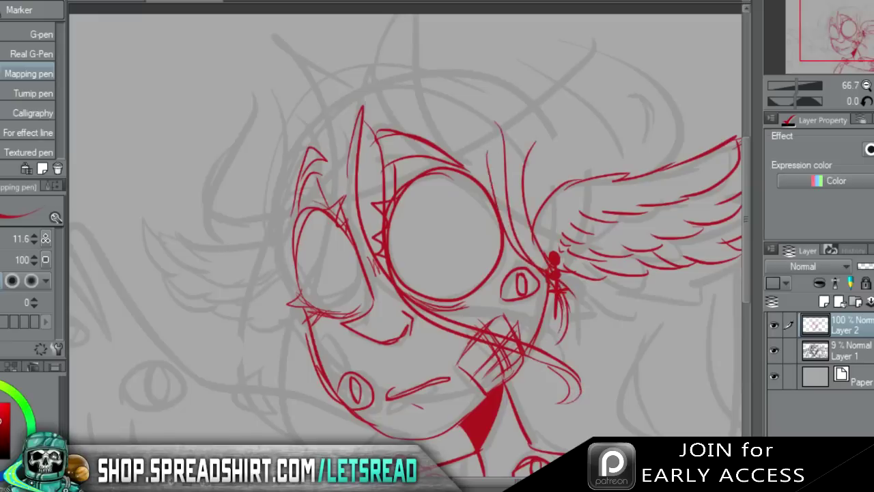
Draw the tall pointed peak on top of the head, sloping down toward the wing, with inner detail lines.
mouse_move(363, 105)
mouse_down()
mouse_move(413, 15)
mouse_move(562, 202)
mouse_up()
drag(487, 163, 522, 180)
drag(422, 107, 364, 228)
key(ctrl+z)
mouse_move(365, 110)
mouse_down()
mouse_move(437, 132)
mouse_move(467, 157)
mouse_up()
key(ctrl+z)
key(ctrl+z)
mouse_move(403, 30)
mouse_down()
mouse_move(365, 115)
mouse_move(388, 117)
mouse_up()
drag(399, 112, 417, 118)
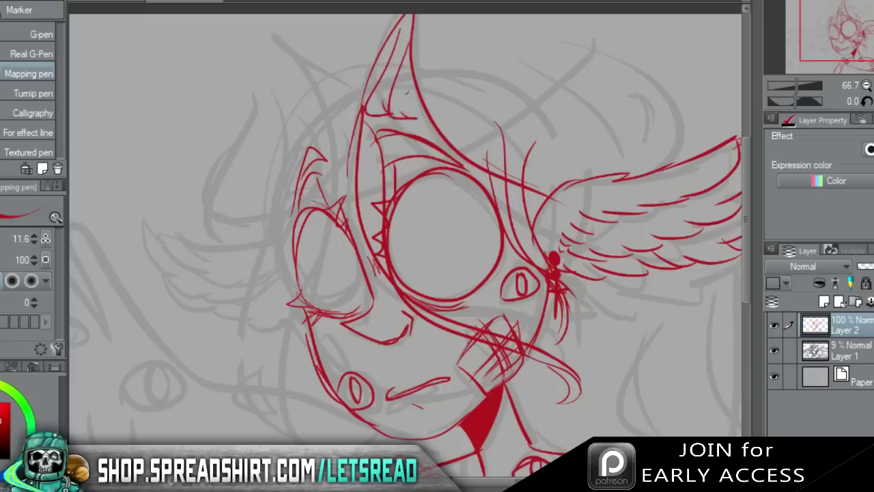
Draw the pointed tuft and long hair strands framing the far side of the face.
drag(337, 118, 309, 146)
drag(306, 152, 275, 230)
drag(303, 171, 270, 314)
mouse_move(276, 159)
mouse_down()
mouse_move(200, 294)
mouse_move(286, 350)
mouse_move(318, 391)
mouse_up()
Draw a long hair strand sweeping from the tall head peak down toward the wing.
mouse_move(420, 27)
mouse_down()
mouse_move(414, 80)
mouse_move(536, 150)
mouse_up()
key(ctrl+z)
mouse_move(421, 67)
mouse_down()
mouse_move(529, 184)
mouse_move(586, 225)
mouse_up()
mouse_move(836, 20)
mouse_down()
mouse_move(841, 47)
mouse_move(873, 46)
mouse_up()
click(867, 86)
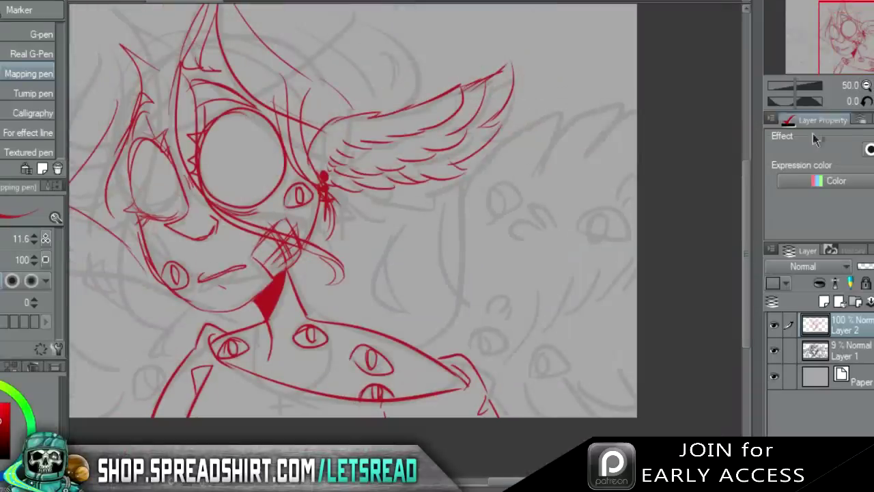
Add small drip shapes along the neckline beside the neck and try an outline for the large back wing.
mouse_move(328, 317)
mouse_down()
mouse_move(340, 340)
mouse_move(364, 340)
mouse_up()
mouse_move(325, 317)
mouse_down()
mouse_move(380, 285)
mouse_move(415, 284)
mouse_up()
key(ctrl+z)
key(ctrl+z)
mouse_move(340, 324)
mouse_down()
mouse_move(388, 332)
mouse_move(478, 279)
mouse_move(453, 279)
mouse_move(437, 236)
mouse_move(553, 167)
mouse_move(612, 117)
mouse_move(638, 114)
mouse_up()
key(ctrl+z)
key(ctrl+z)
key(ctrl+z)
key(ctrl+z)
key(ctrl+z)
Draw the large back wing's upper outline, sweeping up from the near shoulder to a notched feathered crest and out to the canvas edge.
mouse_move(371, 329)
mouse_down()
mouse_move(485, 200)
mouse_move(579, 142)
mouse_up()
drag(554, 174, 639, 148)
key(ctrl+z)
key(ctrl+z)
mouse_move(476, 227)
mouse_down()
mouse_move(571, 146)
mouse_move(638, 161)
mouse_up()
Draw the inner feather edge and the long curved lower feathers of the large wing behind the near shoulder.
drag(475, 349, 516, 291)
drag(509, 325, 546, 270)
drag(540, 301, 584, 260)
drag(570, 281, 638, 243)
drag(492, 369, 498, 415)
drag(523, 363, 539, 416)
drag(571, 321, 586, 414)
drag(614, 321, 601, 415)
drag(659, 334, 627, 396)
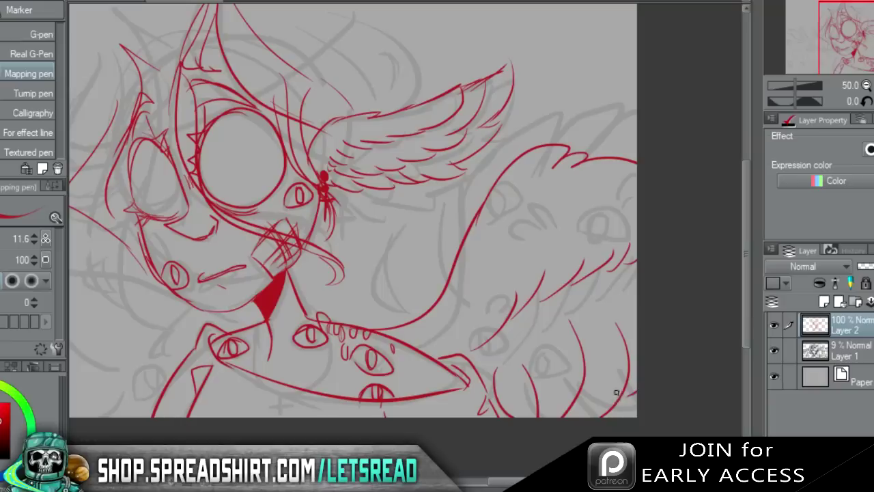
Scatter small zigzag feather marks across the inside of the near-side back wing.
mouse_move(509, 209)
mouse_down()
mouse_move(519, 190)
mouse_move(529, 210)
mouse_up()
drag(471, 321, 448, 316)
drag(601, 203, 616, 188)
drag(532, 262, 515, 275)
drag(480, 249, 494, 247)
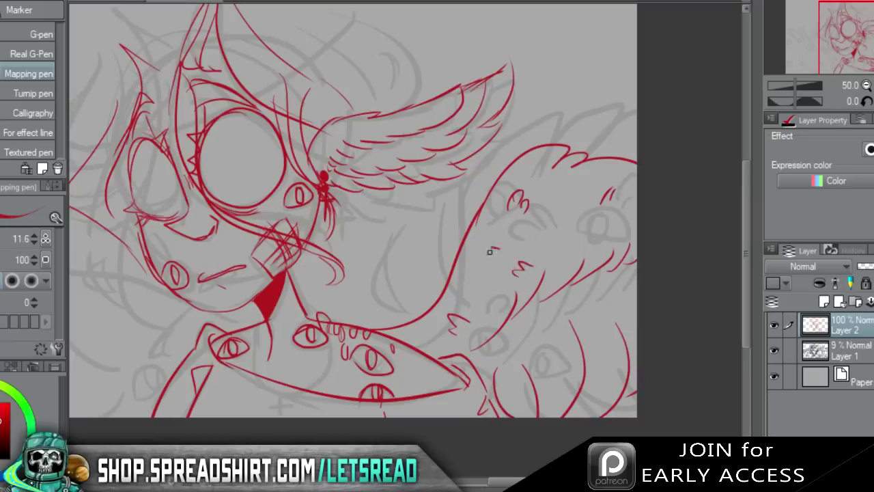
drag(549, 217, 564, 200)
key(ctrl+z)
mouse_move(462, 286)
mouse_down()
mouse_move(491, 279)
mouse_move(493, 294)
mouse_move(474, 295)
mouse_up()
Draw slit-pupilled eyes over the feathers of the near-side back wing.
mouse_move(591, 290)
mouse_down()
mouse_move(631, 292)
mouse_move(633, 302)
mouse_move(599, 302)
mouse_up()
drag(604, 280, 605, 302)
mouse_move(552, 364)
mouse_down()
mouse_move(580, 358)
mouse_move(558, 369)
mouse_move(564, 357)
mouse_up()
Draw the far-side back wing's upper outline from the canvas edge through a pointed crest down to the chin.
drag(847, 41, 815, 55)
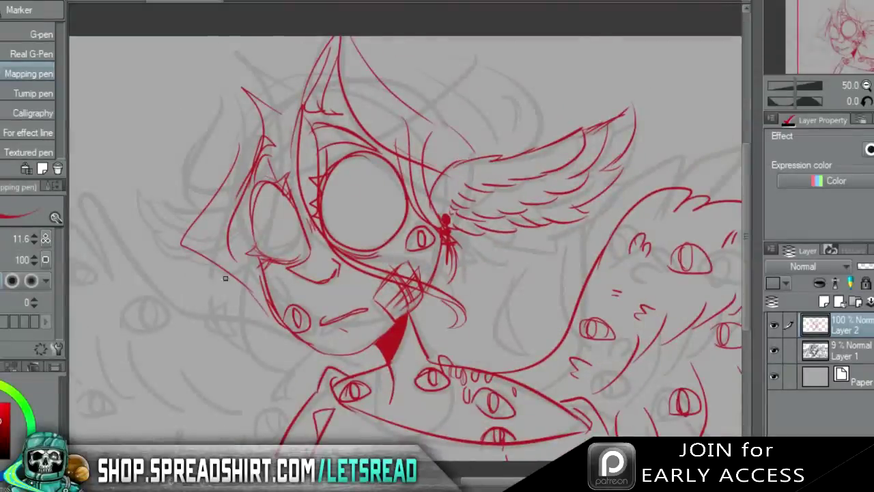
drag(227, 280, 459, 335)
mouse_move(555, 362)
mouse_down()
mouse_move(396, 305)
mouse_move(279, 208)
mouse_move(210, 234)
mouse_up()
Draw a row of short curved feathers along the middle of the far-side back wing.
drag(486, 418, 411, 358)
drag(361, 343, 418, 397)
drag(319, 317, 367, 366)
drag(285, 302, 318, 355)
drag(242, 306, 283, 360)
mouse_move(214, 302)
mouse_down()
mouse_move(255, 341)
mouse_move(229, 336)
mouse_up()
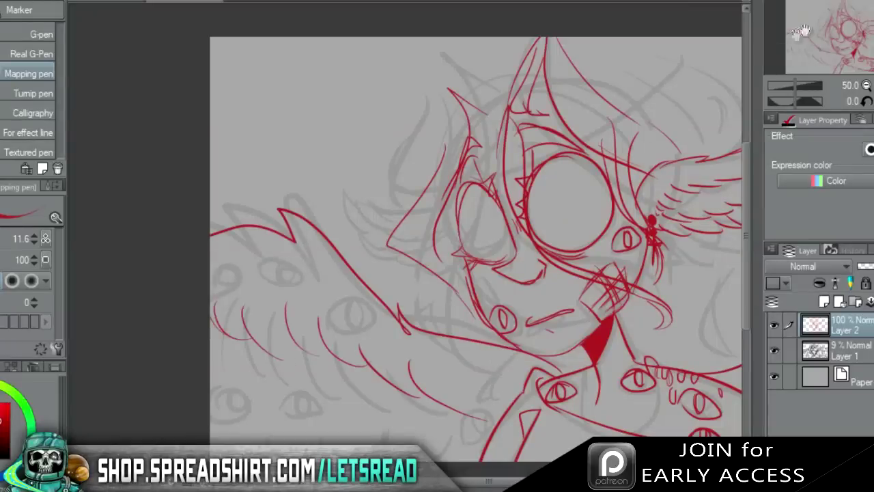
Draw the long curved lower feathers hanging beneath the first feather row of the far-side back wing.
drag(796, 37, 800, 42)
drag(414, 373, 403, 425)
drag(358, 349, 389, 425)
drag(304, 341, 349, 421)
drag(284, 314, 312, 422)
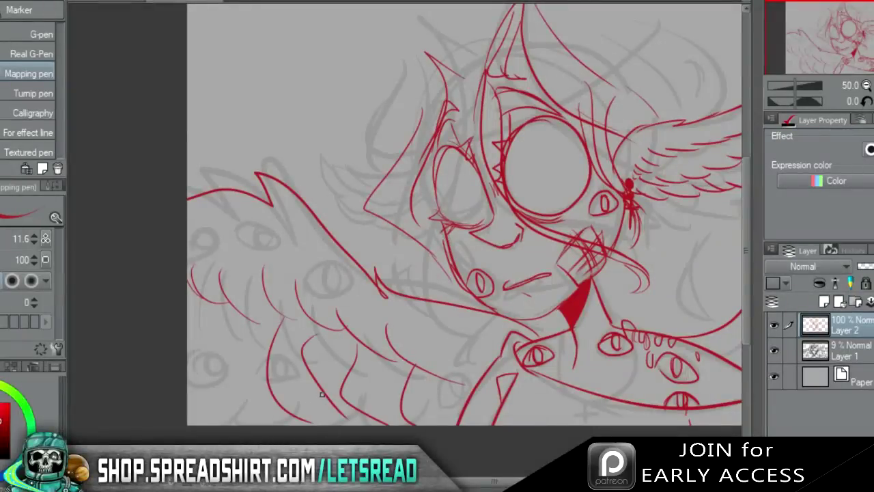
drag(228, 324, 265, 424)
drag(206, 309, 235, 398)
drag(191, 357, 239, 414)
drag(189, 390, 215, 424)
Add slit-pupilled eyes and small feather marks across the upper and lower feathers of the far-side back wing.
drag(431, 324, 437, 335)
drag(223, 238, 227, 253)
mouse_move(262, 225)
mouse_down()
mouse_move(286, 253)
mouse_move(265, 257)
mouse_move(273, 256)
mouse_up()
drag(205, 226, 203, 253)
drag(209, 227, 211, 253)
mouse_move(318, 277)
mouse_down()
mouse_move(357, 268)
mouse_move(339, 289)
mouse_up()
drag(345, 267, 347, 290)
drag(277, 378, 297, 395)
drag(304, 372, 306, 394)
drag(451, 401, 438, 419)
drag(445, 402, 446, 420)
drag(205, 361, 222, 351)
drag(214, 361, 215, 372)
Lower the rough sketch on Layer 1 to 4% opacity and make Layer 2 active again.
drag(844, 47, 860, 48)
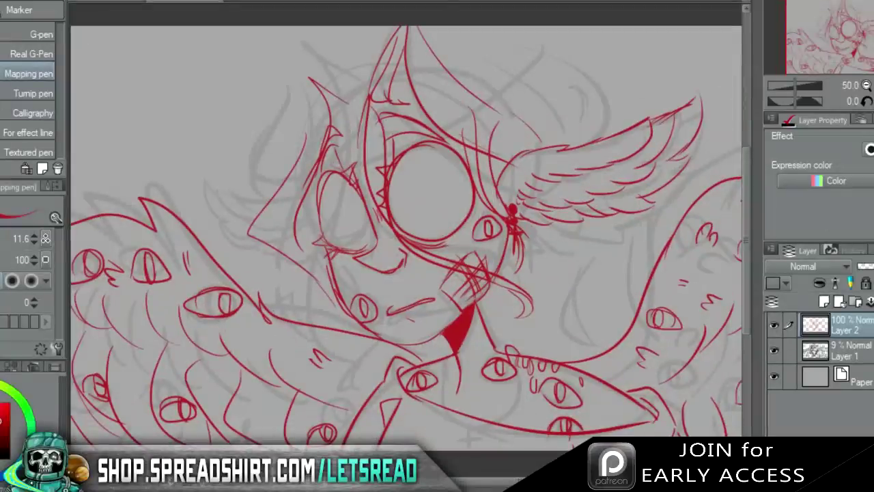
click(859, 351)
drag(869, 271, 864, 271)
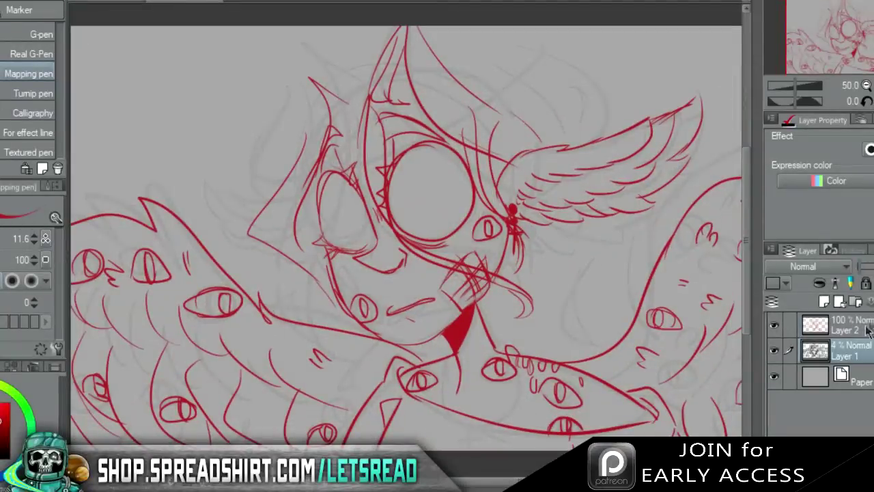
click(867, 325)
Draw the small pointed head wing sticking out from the hair on the far side of the face.
mouse_move(283, 90)
mouse_down()
mouse_move(277, 113)
mouse_move(213, 175)
mouse_move(239, 219)
mouse_up()
key(ctrl+z)
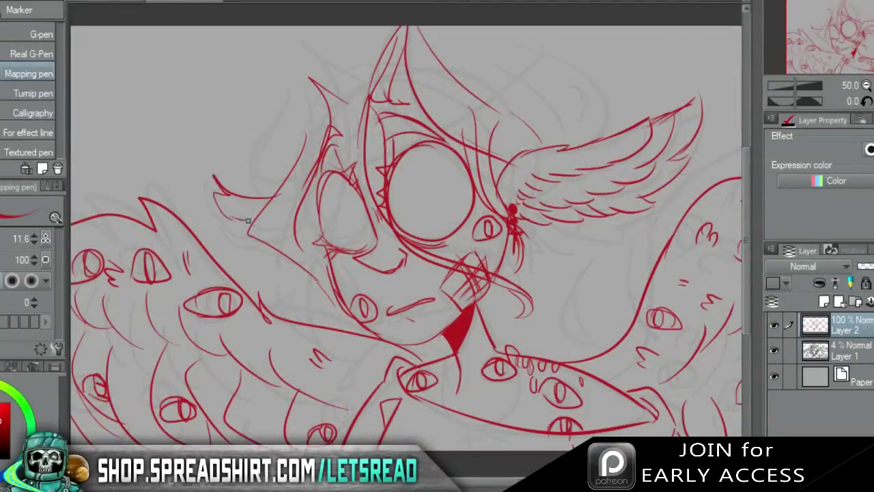
drag(194, 174, 246, 237)
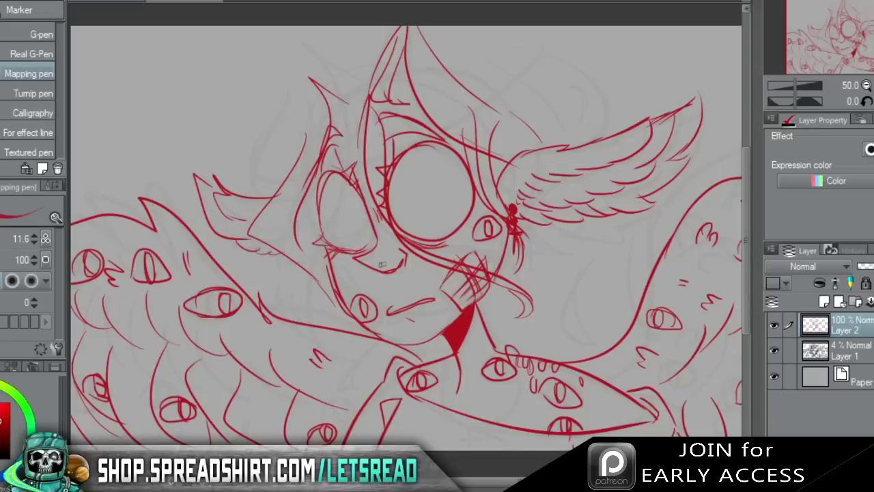
Draw a crescent-shaped curl and an angular strand below the near-side head wing.
mouse_move(623, 213)
mouse_down()
mouse_move(643, 223)
mouse_move(649, 298)
mouse_up()
drag(609, 244, 608, 318)
drag(599, 251, 588, 315)
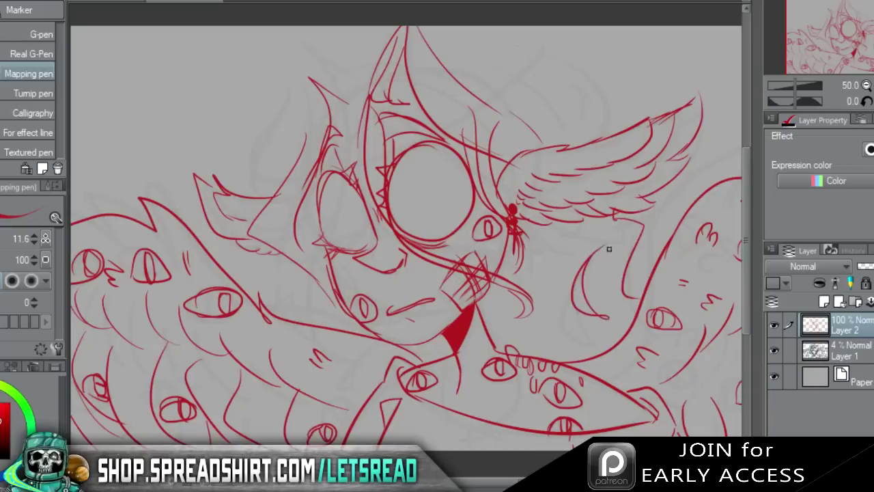
Draw a long curving lock from the far-side hair down over the back wing, with folds below the chin.
drag(291, 265, 316, 418)
mouse_move(362, 324)
mouse_down()
mouse_move(294, 400)
mouse_move(341, 408)
mouse_up()
drag(358, 339, 385, 374)
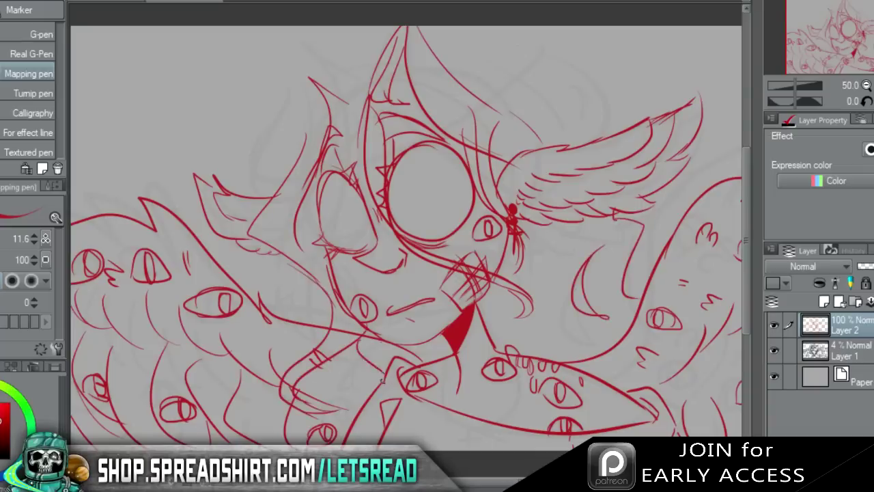
Erase the wing and collar lines that overlap the new lock beside the chin and far shoulder.
key(e)
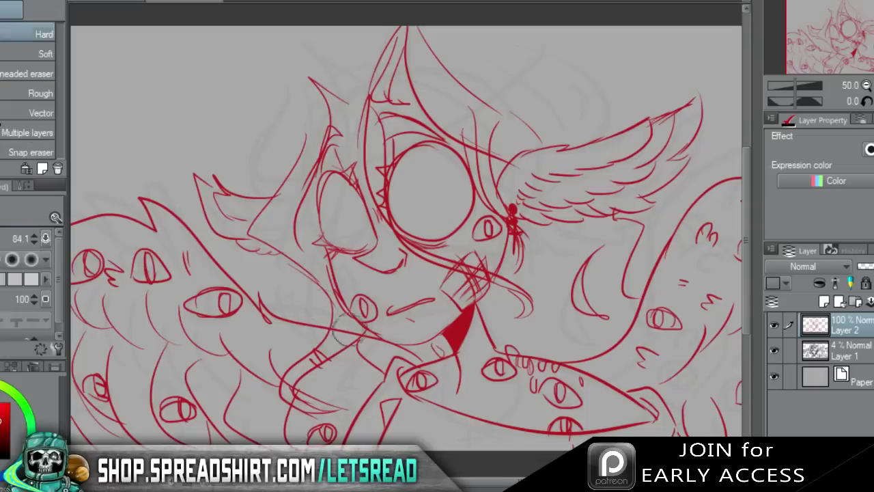
drag(345, 331, 351, 331)
drag(292, 389, 305, 405)
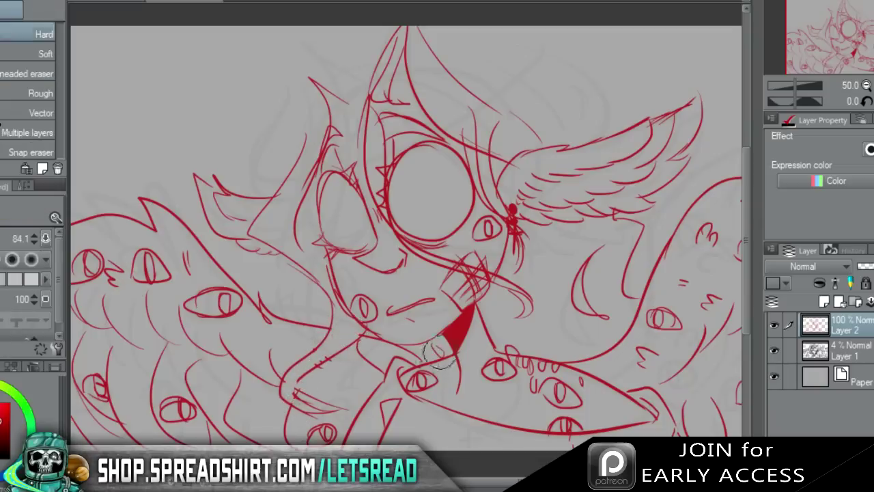
mouse_move(389, 351)
mouse_down()
mouse_move(418, 356)
mouse_move(387, 385)
mouse_up()
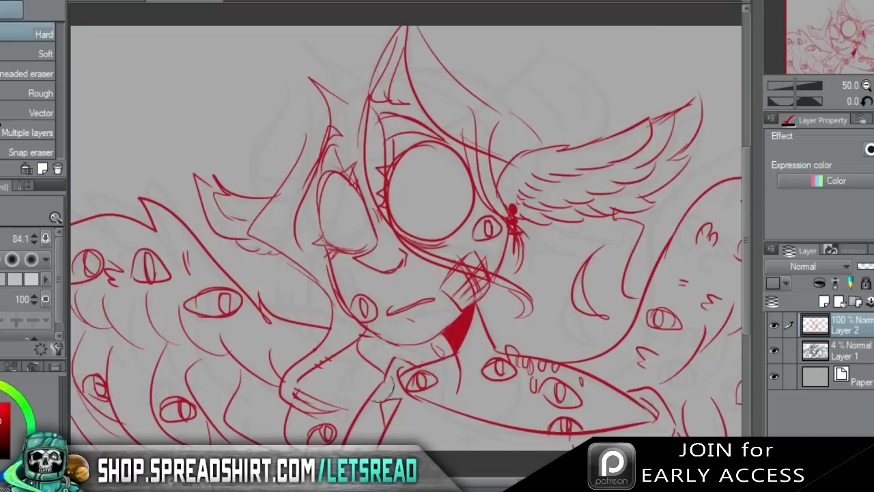
Draw the outer hair outline over the top of the head, from the far side around to the near-side head wing.
key(p)
key(ctrl+z)
mouse_move(285, 177)
mouse_down()
mouse_move(274, 73)
mouse_move(278, 79)
mouse_move(347, 39)
mouse_move(350, 46)
mouse_move(327, 51)
mouse_move(366, 48)
mouse_up()
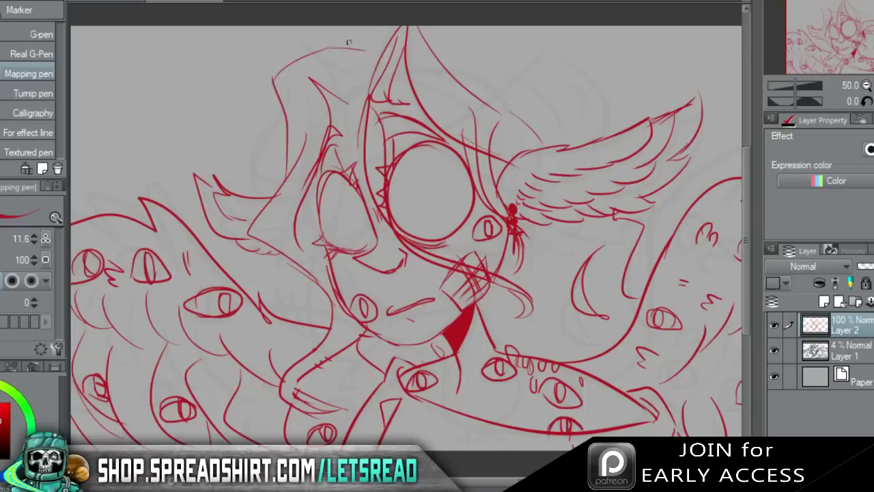
mouse_move(489, 46)
mouse_down()
mouse_move(573, 102)
mouse_move(574, 147)
mouse_up()
drag(489, 46, 414, 30)
mouse_move(532, 64)
mouse_down()
mouse_move(296, 166)
mouse_move(306, 108)
mouse_move(532, 103)
mouse_up()
key(ctrl+z)
key(ctrl+z)
Draw a bold curved band sweeping across the forehead and looping around the far side of the head.
mouse_move(291, 140)
mouse_down()
mouse_move(546, 80)
mouse_move(270, 136)
mouse_up()
key(ctrl+z)
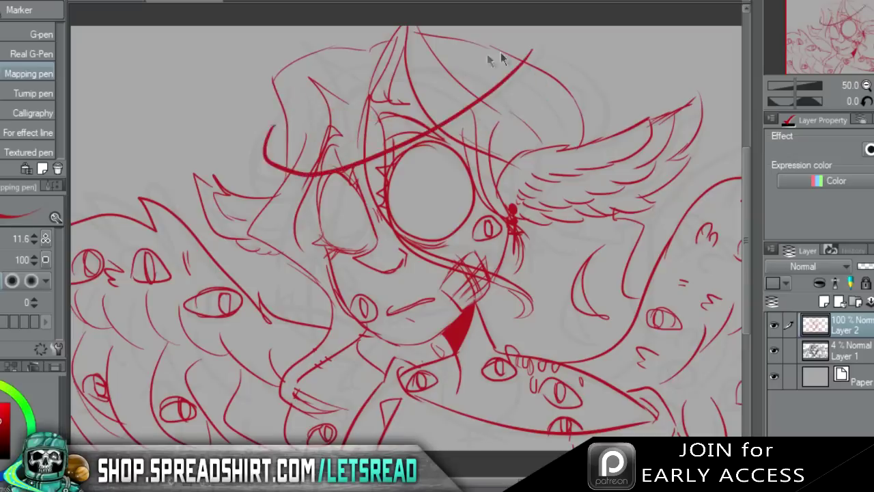
key(ctrl+z)
drag(487, 51, 280, 139)
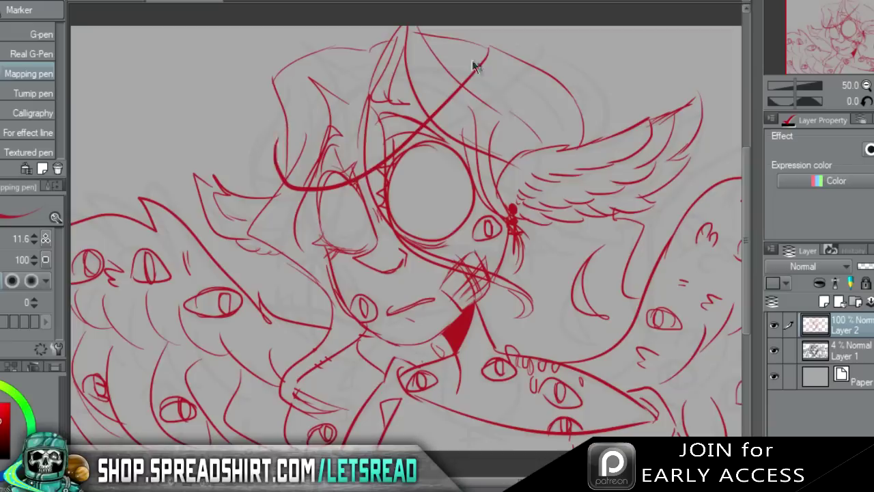
key(ctrl+z)
mouse_move(521, 52)
mouse_down()
mouse_move(272, 172)
mouse_move(267, 136)
mouse_up()
drag(268, 169, 283, 125)
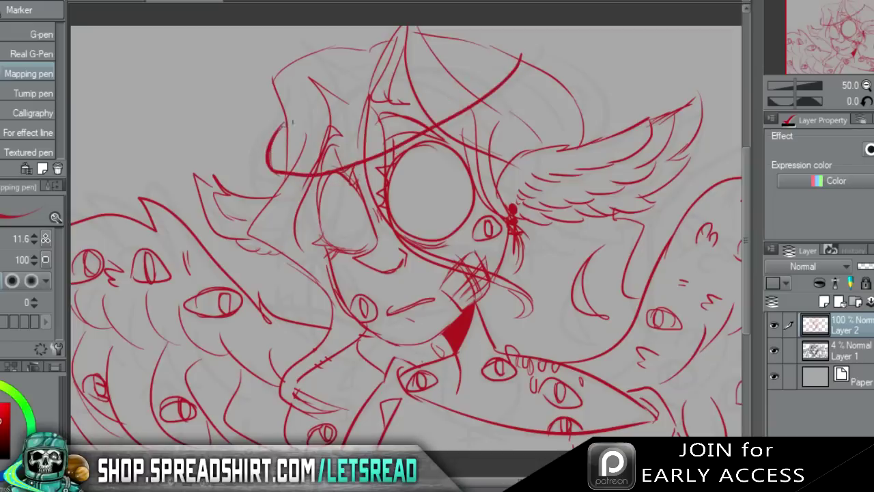
Erase the old mouth line from the face.
key(e)
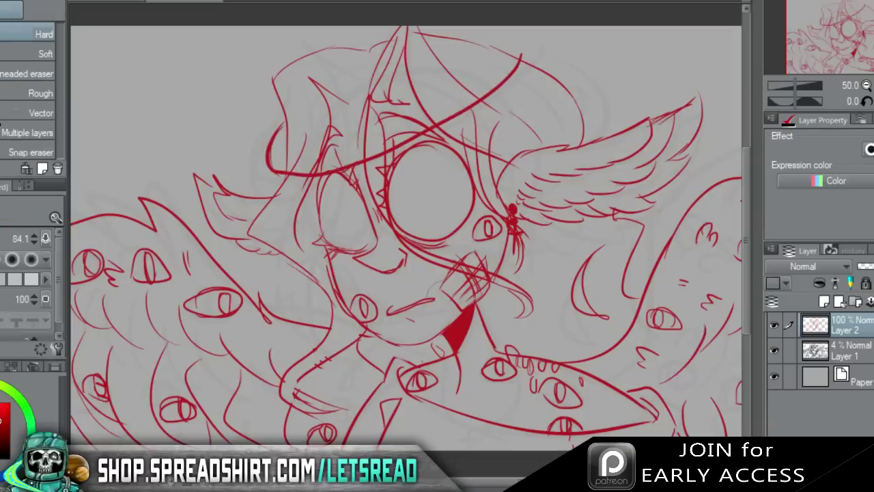
key(p)
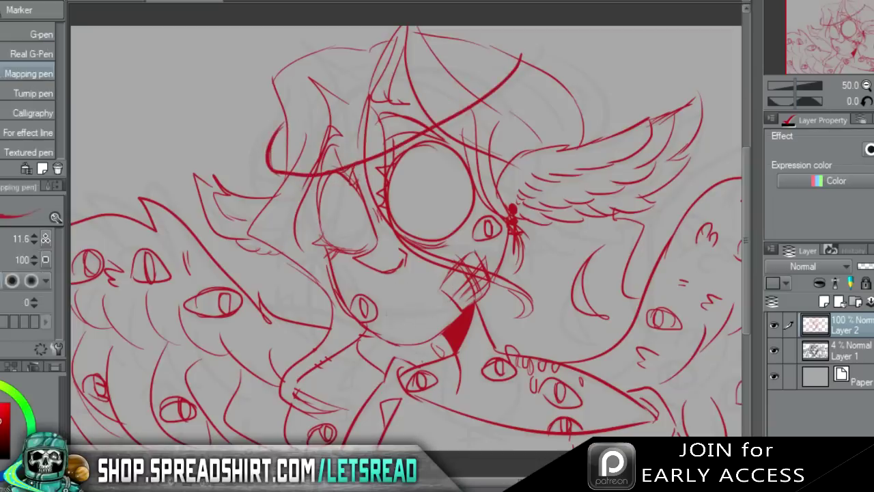
drag(387, 314, 403, 117)
Redraw the mouth as slightly wavy lips with a small mark below, and fill the lip shape with red.
key(ctrl+plus)
drag(337, 18, 345, 221)
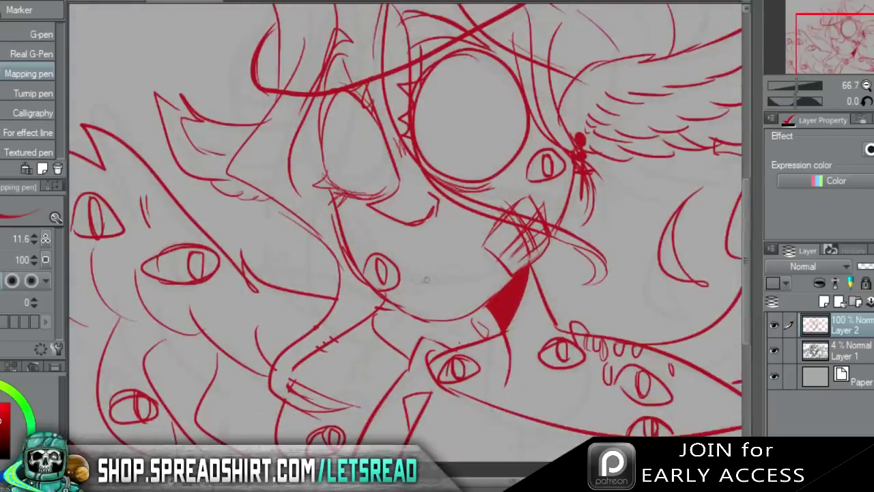
mouse_move(412, 278)
mouse_down()
mouse_move(481, 275)
mouse_move(412, 291)
mouse_up()
key(ctrl+z)
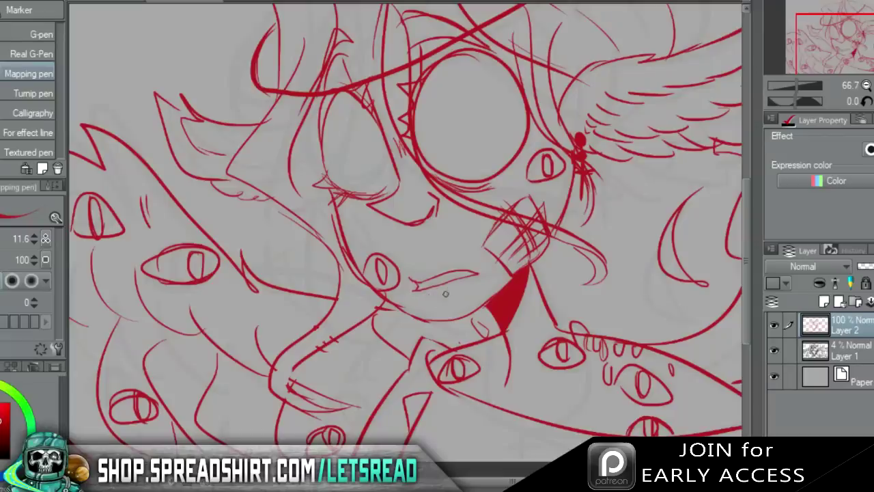
key(ctrl+z)
drag(415, 286, 470, 270)
key(ctrl+z)
mouse_move(415, 286)
mouse_down()
mouse_move(468, 290)
mouse_move(414, 282)
mouse_up()
key(g)
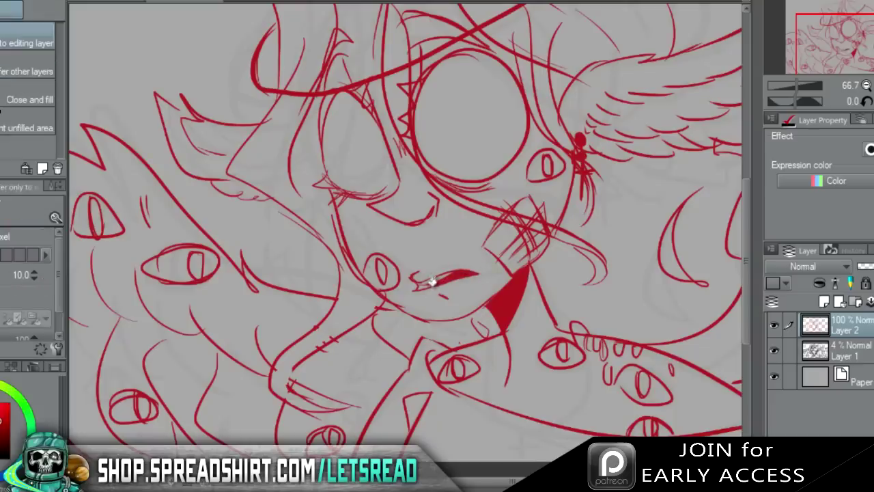
key(p)
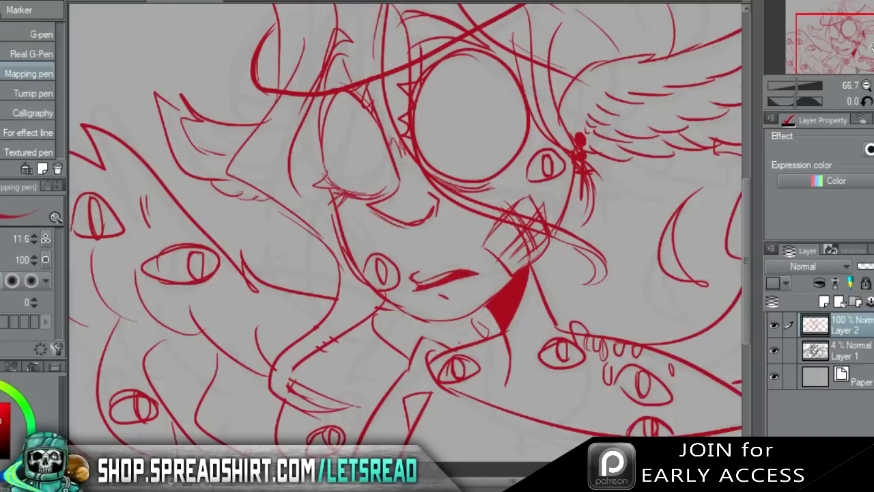
Delete Layer 1 containing the rough sketch.
click(867, 86)
click(854, 351)
click(873, 301)
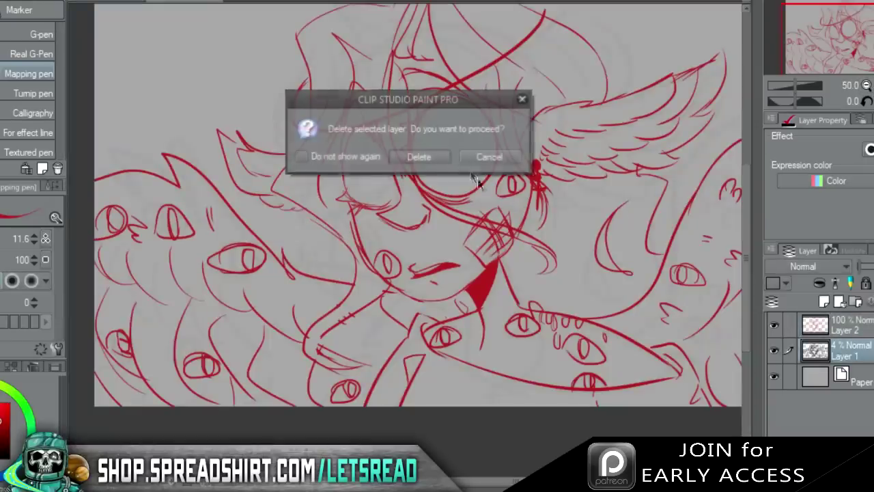
key(Return)
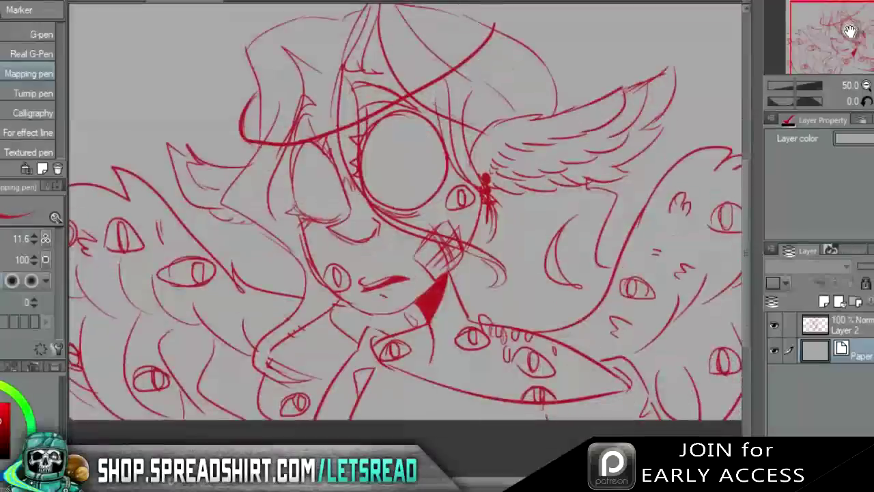
drag(851, 31, 850, 32)
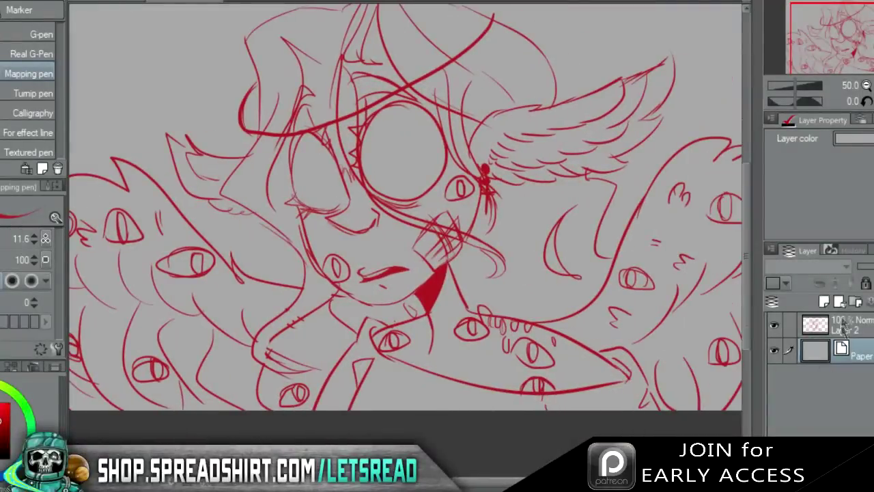
On Layer 2, draw a necklace loop hanging from the neck with a small cross pendant.
click(840, 332)
mouse_move(471, 318)
mouse_down()
mouse_move(427, 358)
mouse_move(429, 323)
mouse_move(422, 365)
mouse_move(466, 314)
mouse_move(453, 384)
mouse_move(470, 319)
mouse_move(422, 372)
mouse_move(428, 315)
mouse_up()
key(ctrl+z)
key(ctrl+z)
key(ctrl+z)
key(ctrl+z)
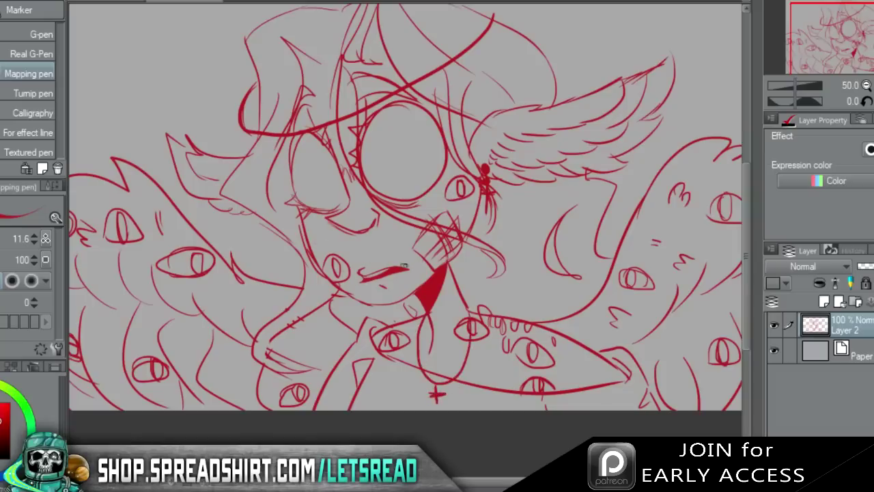
Replace the filled lips with an open mouth outline and reinforce the lower edge of the large round eye.
key(e)
mouse_move(387, 274)
mouse_down()
mouse_move(370, 271)
mouse_move(402, 264)
mouse_move(369, 280)
mouse_up()
key(p)
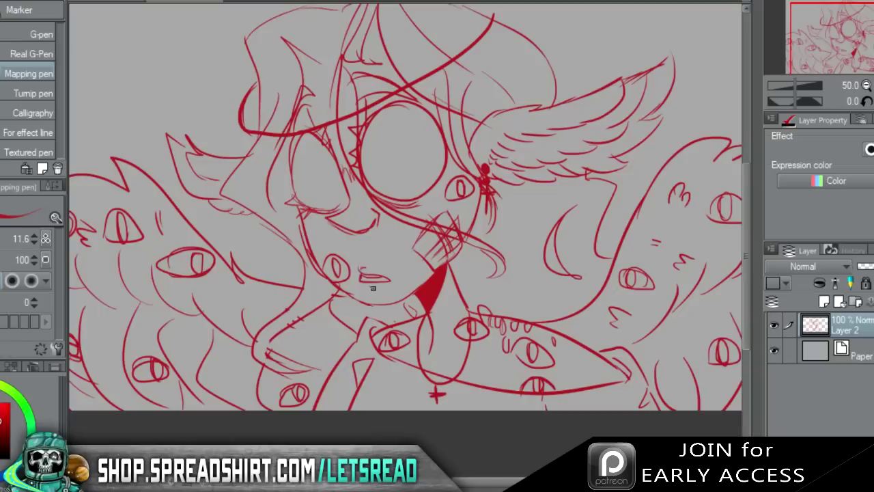
drag(442, 159, 422, 202)
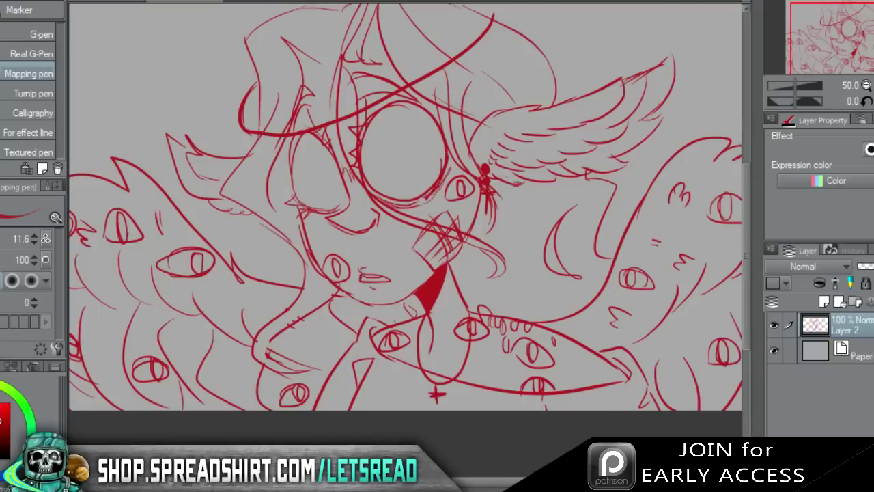
Lower the red drawing on Layer 2 to 33% opacity and add a new raster layer above it.
drag(873, 266, 869, 267)
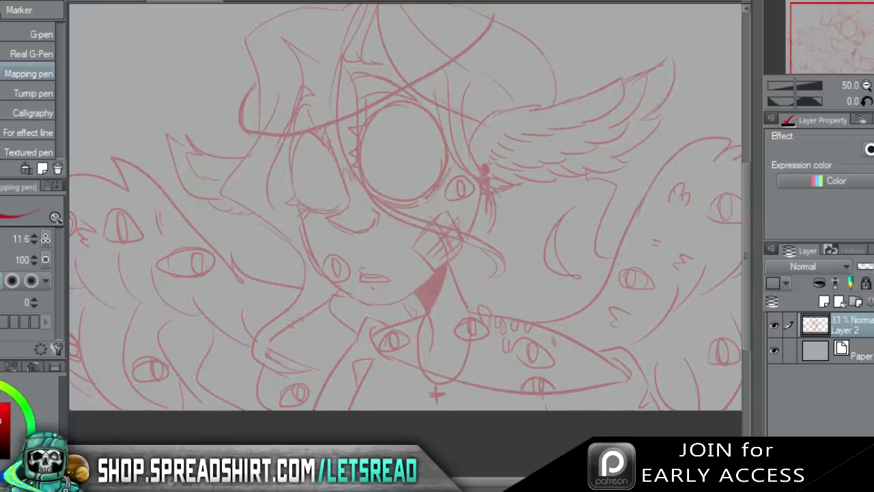
click(824, 301)
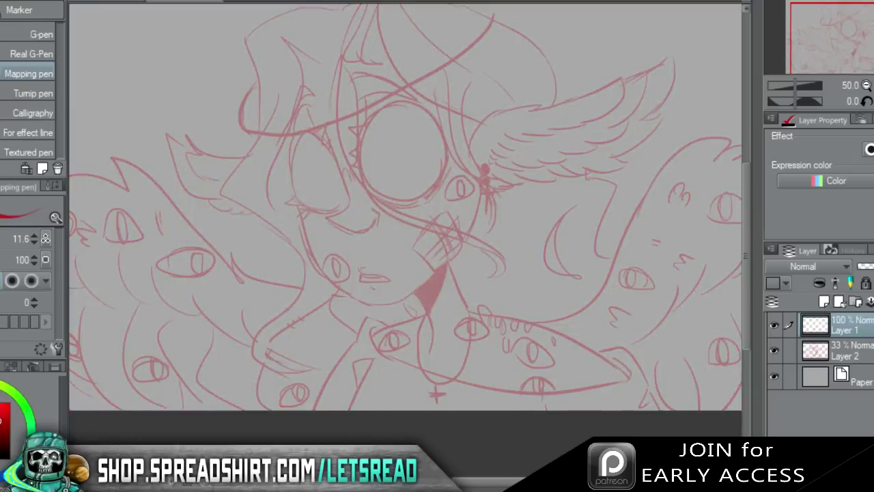
Choose a brown drawing colour and try the curved line between the far eye and the nose.
click(0, 386)
mouse_move(832, 38)
mouse_down()
mouse_move(847, 30)
mouse_move(842, 37)
mouse_up()
key(ctrl+plus)
key(ctrl+plus)
drag(337, 116, 377, 249)
key(ctrl+z)
Lower Layer 2 to 23% opacity and make the empty layer above it active.
click(844, 352)
drag(871, 270, 867, 269)
click(847, 326)
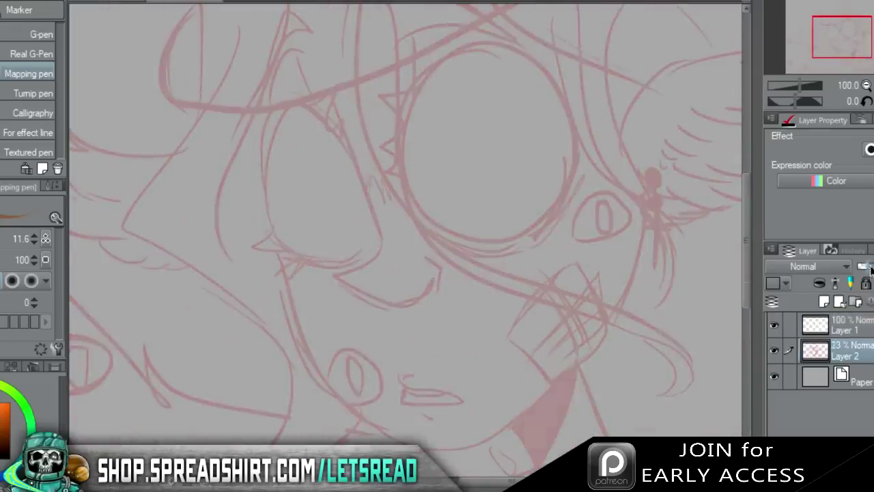
Ink the nose in brown, with a long bridge line from the brow, the underside curve and the nostril corner.
drag(347, 112, 380, 246)
key(ctrl+z)
key(ctrl+z)
mouse_move(302, 33)
mouse_down()
mouse_move(374, 220)
mouse_move(338, 278)
mouse_move(401, 318)
mouse_move(430, 291)
mouse_up()
key(ctrl+z)
drag(333, 273, 413, 302)
key(ctrl+z)
mouse_move(336, 275)
mouse_down()
mouse_move(418, 303)
mouse_move(423, 275)
mouse_up()
key(ctrl+z)
drag(429, 305, 427, 273)
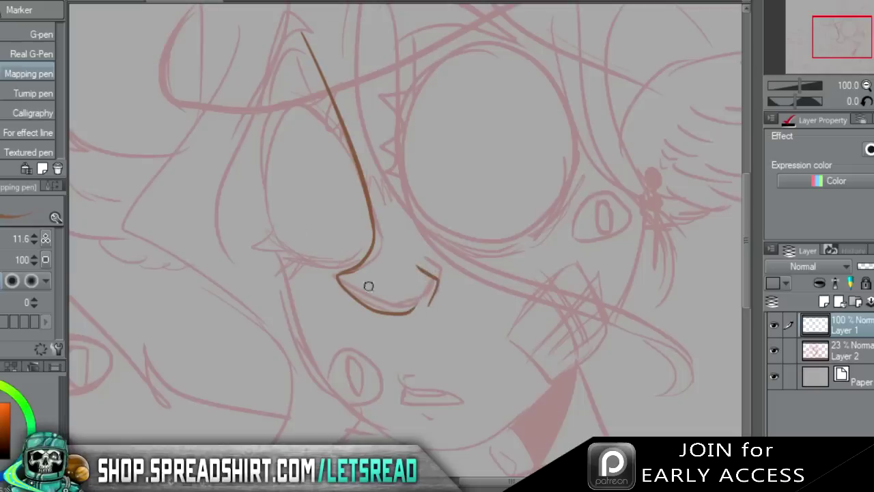
Ink the far cheek contour in brown from below the far eye down to the small eye beside the mouth.
drag(846, 37, 776, 70)
drag(290, 240, 345, 386)
key(ctrl+z)
drag(293, 247, 338, 384)
key(ctrl+z)
drag(294, 248, 345, 381)
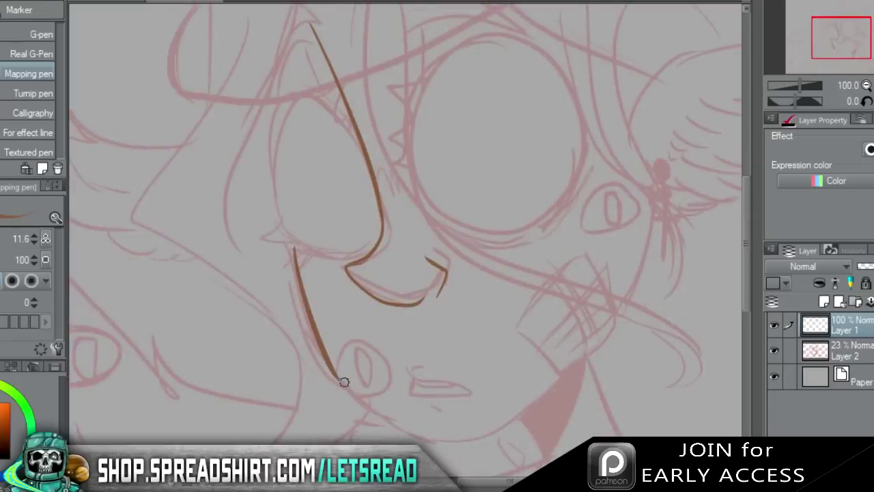
Redraw the far cheek contour in brown as one smooth curve from below the far eye towards the chin.
key(ctrl+z)
drag(295, 260, 345, 390)
key(ctrl+z)
drag(294, 262, 358, 401)
key(ctrl+z)
key(ctrl+z)
mouse_move(295, 253)
mouse_down()
mouse_move(391, 424)
mouse_move(441, 446)
mouse_up()
key(ctrl+z)
Ink the chin and jaw curve in brown from the cheek to the jaw corner, and outline the small eye beside the mouth.
mouse_move(364, 403)
mouse_down()
mouse_move(448, 440)
mouse_move(504, 420)
mouse_up()
key(ctrl+z)
drag(379, 416, 538, 398)
key(ctrl+z)
drag(382, 417, 557, 369)
key(e)
mouse_move(349, 386)
mouse_down()
mouse_move(336, 371)
mouse_move(332, 387)
mouse_move(335, 371)
mouse_move(341, 386)
mouse_move(388, 377)
mouse_move(352, 395)
mouse_move(359, 398)
mouse_up()
key(p)
key(ctrl+z)
key(ctrl+z)
mouse_move(332, 370)
mouse_down()
mouse_move(381, 377)
mouse_move(351, 396)
mouse_move(388, 375)
mouse_move(352, 394)
mouse_move(335, 384)
mouse_move(355, 395)
mouse_up()
key(ctrl+z)
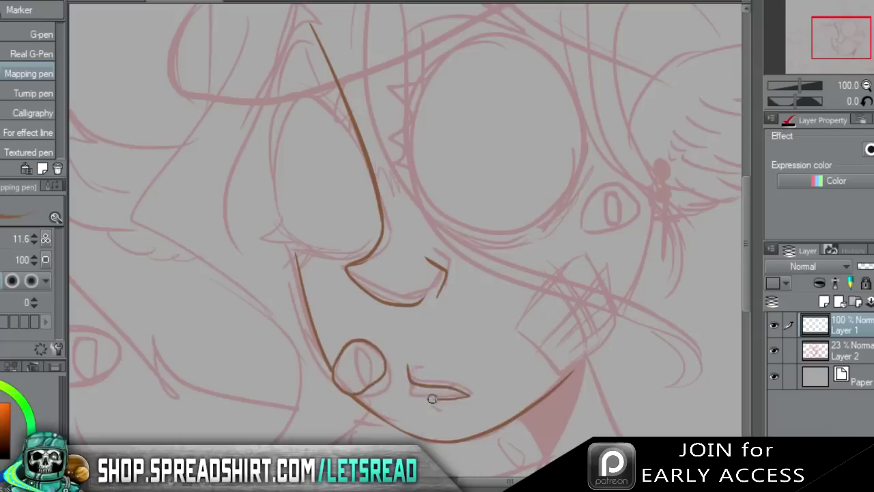
Ink the mouth outline in brown as a thin tapering wedge with a short tick rising from its inner corner.
mouse_move(406, 369)
mouse_down()
mouse_move(469, 390)
mouse_move(408, 384)
mouse_move(471, 389)
mouse_move(408, 392)
mouse_move(418, 365)
mouse_up()
key(ctrl+z)
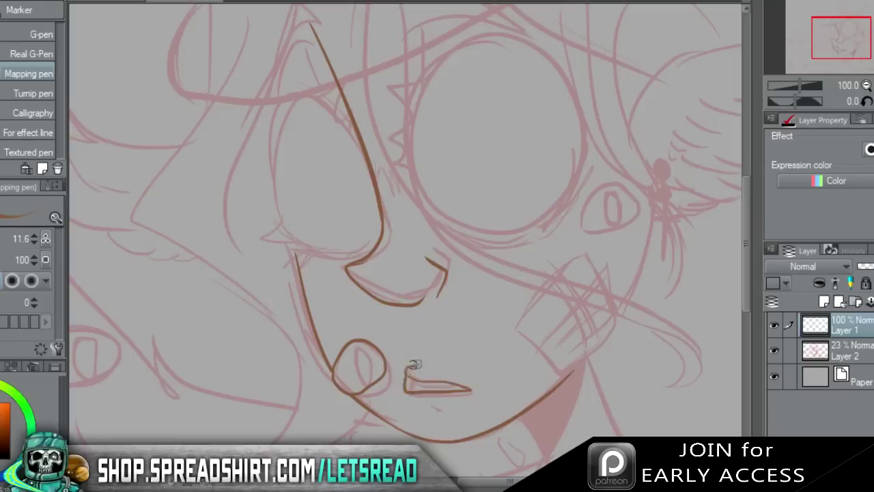
key(ctrl+z)
key(ctrl+z)
key(ctrl+z)
mouse_move(406, 368)
mouse_down()
mouse_move(474, 392)
mouse_move(409, 390)
mouse_move(406, 381)
mouse_up()
key(ctrl+z)
mouse_move(475, 392)
mouse_down()
mouse_move(406, 390)
mouse_move(459, 386)
mouse_up()
Fill the mouth shape with brown and add short marks below the lip and beside the small cheek eye.
key(g)
click(465, 390)
click(437, 388)
click(418, 387)
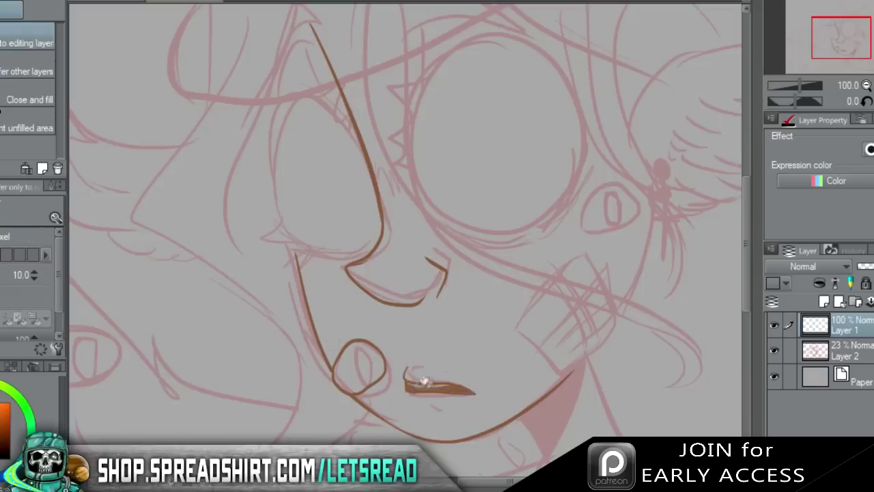
key(p)
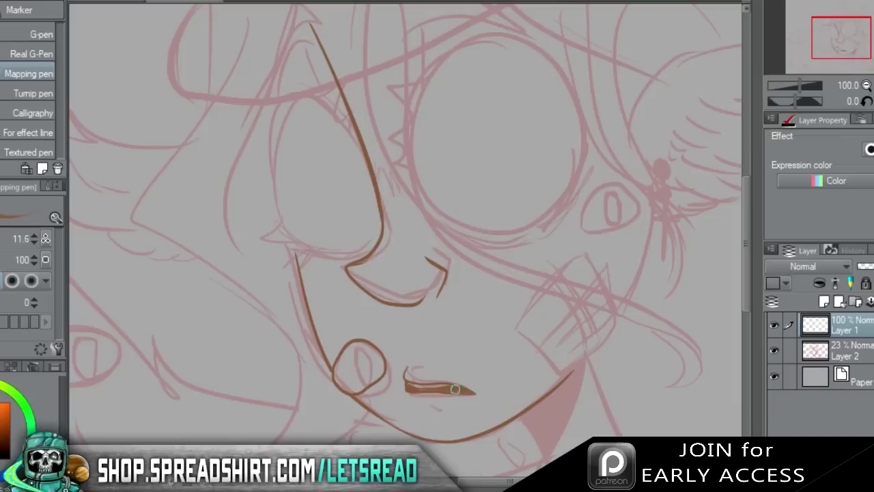
drag(427, 410, 443, 416)
drag(321, 360, 336, 376)
Ink the near eye's large oval in a thick brown line over the sketch, with a thin line beneath it.
mouse_move(424, 325)
mouse_down()
mouse_move(407, 313)
mouse_move(423, 419)
mouse_up()
drag(421, 294, 579, 239)
drag(560, 205, 578, 267)
key(ctrl+z)
key(ctrl+z)
mouse_move(408, 280)
mouse_down()
mouse_move(480, 132)
mouse_move(574, 267)
mouse_up()
key(ctrl+z)
mouse_move(408, 256)
mouse_down()
mouse_move(425, 286)
mouse_move(567, 226)
mouse_move(436, 271)
mouse_up()
key(ctrl+z)
Lasso the near eye's brown oval, scale it to 102% and move it onto the sketched eye.
key(m)
mouse_move(421, 329)
mouse_down()
mouse_move(405, 312)
mouse_move(498, 102)
mouse_move(598, 205)
mouse_move(570, 337)
mouse_move(476, 366)
mouse_move(427, 338)
mouse_up()
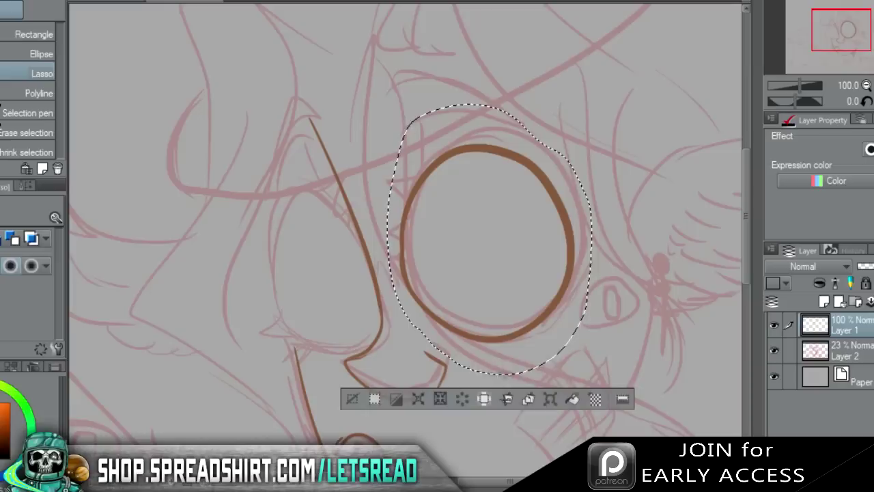
click(543, 394)
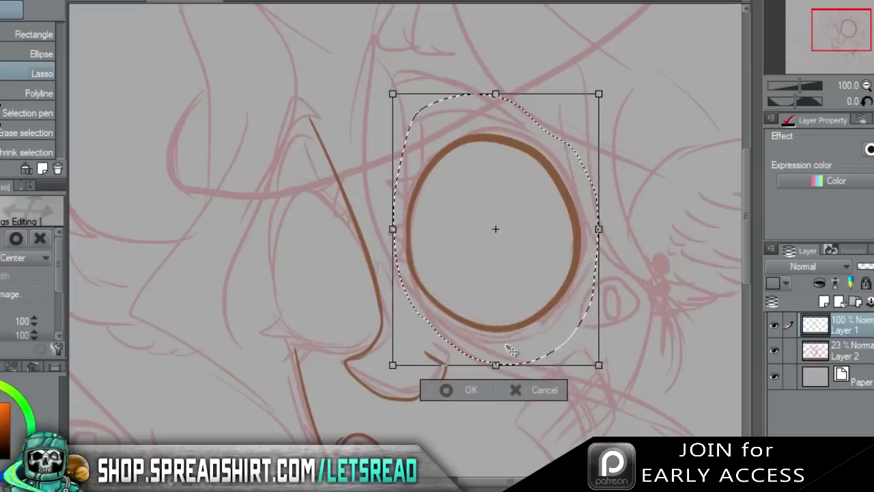
drag(598, 364, 605, 371)
drag(580, 332, 579, 324)
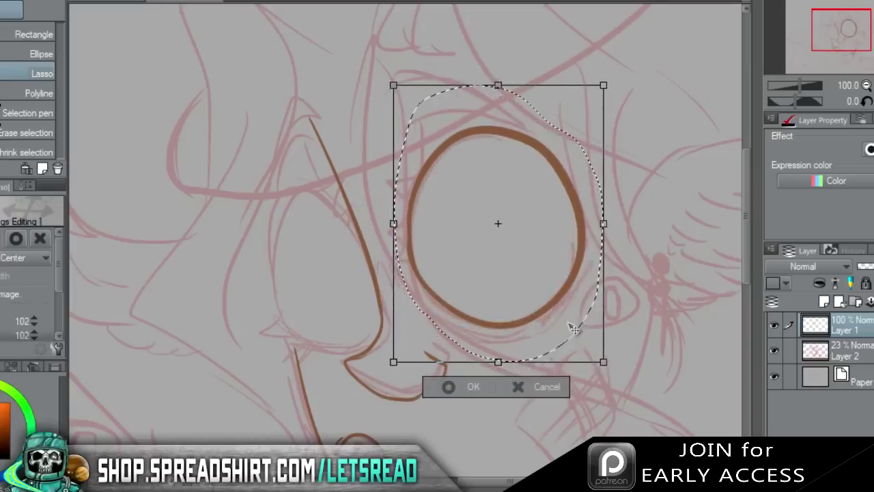
drag(524, 313, 524, 314)
click(462, 388)
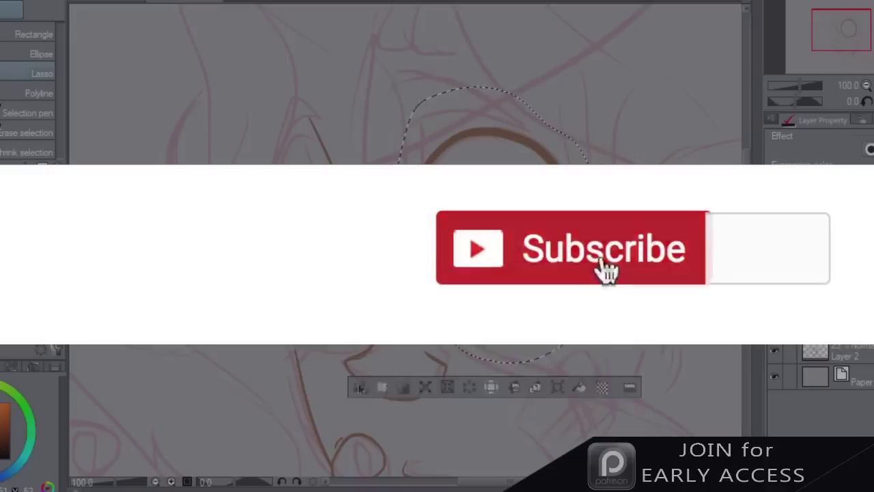
Ink the near eye's upper lid crease with a short line down to the rim, and try the brow above it.
key(p)
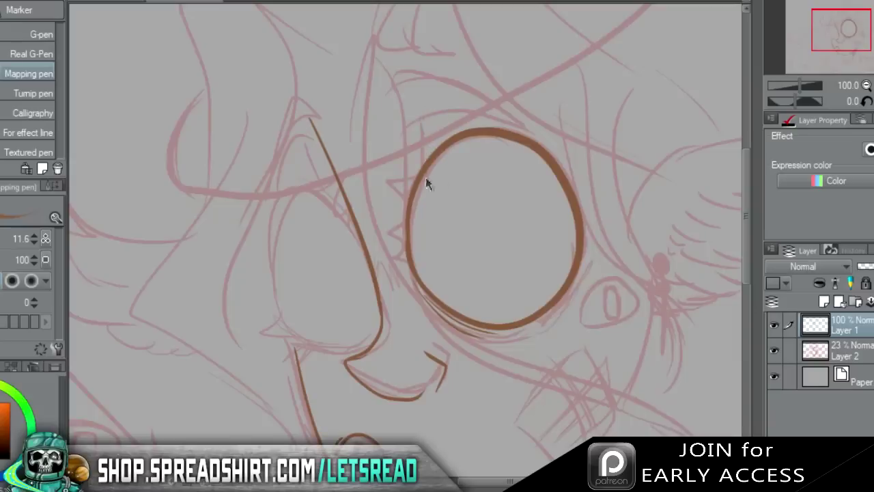
mouse_move(426, 179)
mouse_down()
mouse_move(422, 106)
mouse_move(530, 142)
mouse_move(547, 157)
mouse_up()
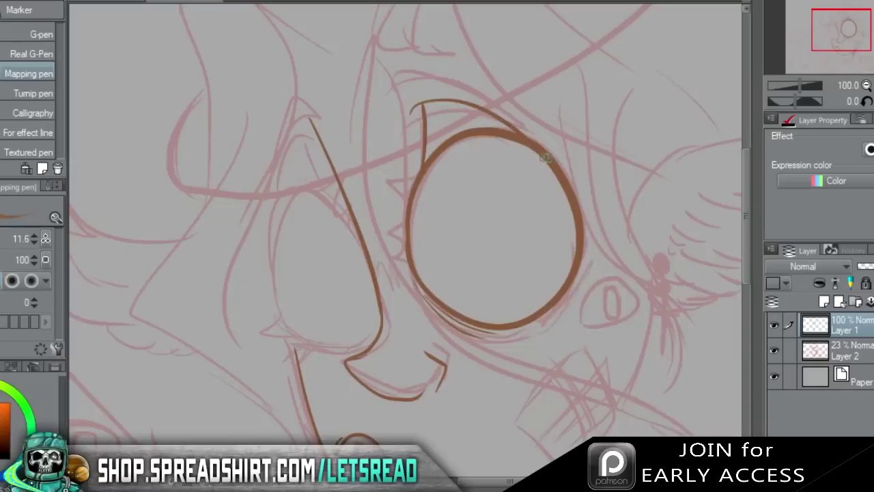
mouse_move(521, 125)
mouse_down()
mouse_move(409, 58)
mouse_move(396, 59)
mouse_move(400, 76)
mouse_move(525, 130)
mouse_move(478, 90)
mouse_move(405, 88)
mouse_up()
key(ctrl+z)
key(ctrl+z)
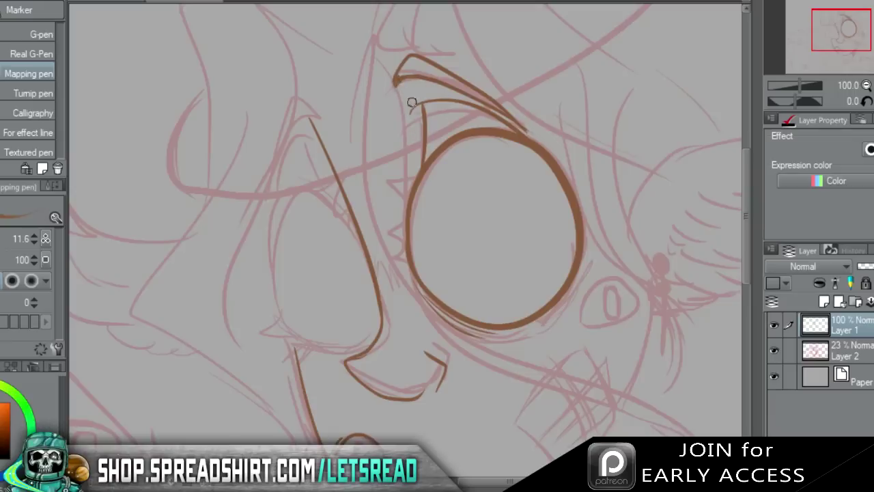
Ink the outline of the near brow as a broad inner end tapering down towards the outer side of the eye.
key(ctrl+z)
mouse_move(399, 69)
mouse_down()
mouse_move(506, 116)
mouse_move(380, 53)
mouse_up()
key(ctrl+z)
key(ctrl+z)
mouse_move(539, 129)
mouse_down()
mouse_move(377, 66)
mouse_move(490, 107)
mouse_up()
key(ctrl+z)
mouse_move(377, 66)
mouse_down()
mouse_move(430, 66)
mouse_move(392, 56)
mouse_move(459, 99)
mouse_up()
key(ctrl+z)
Fill the near brow with solid brown and add a thin curved line around its inner end.
key(g)
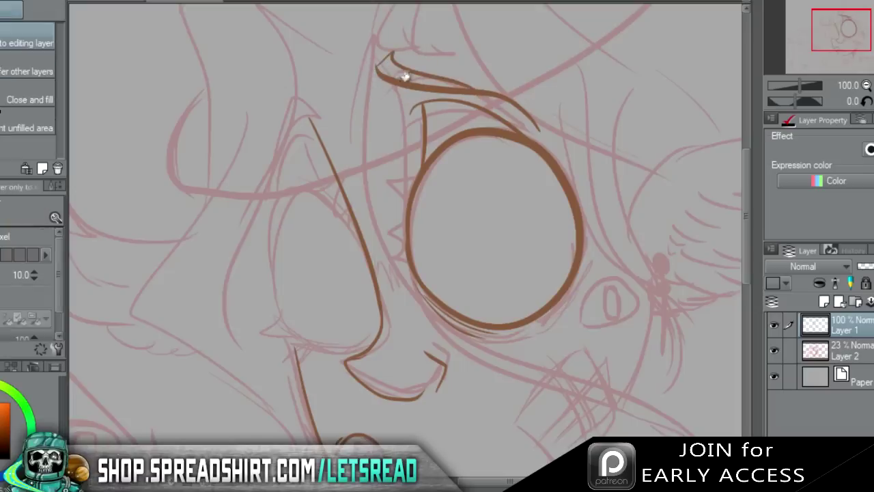
click(404, 69)
key(p)
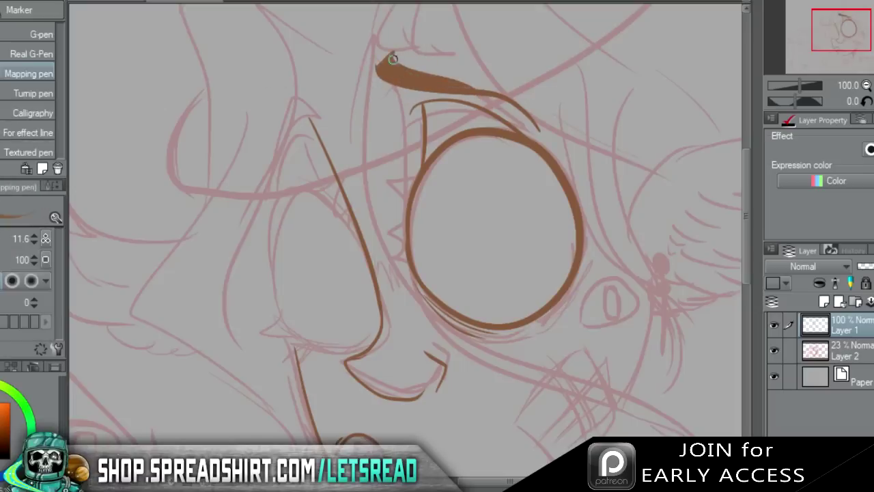
drag(467, 87, 519, 98)
key(ctrl+z)
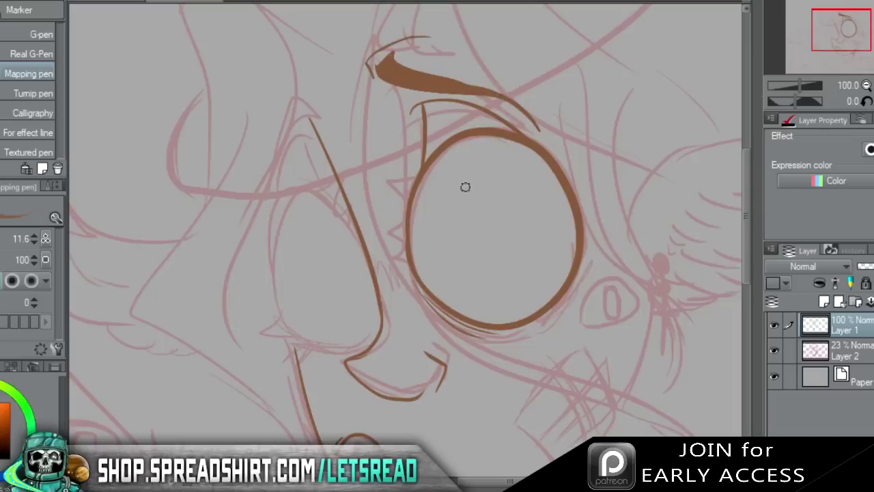
Ink the far eye's outer edge in brown as a long line rising from the cheek contour, and try its upper curve.
drag(864, 36, 862, 32)
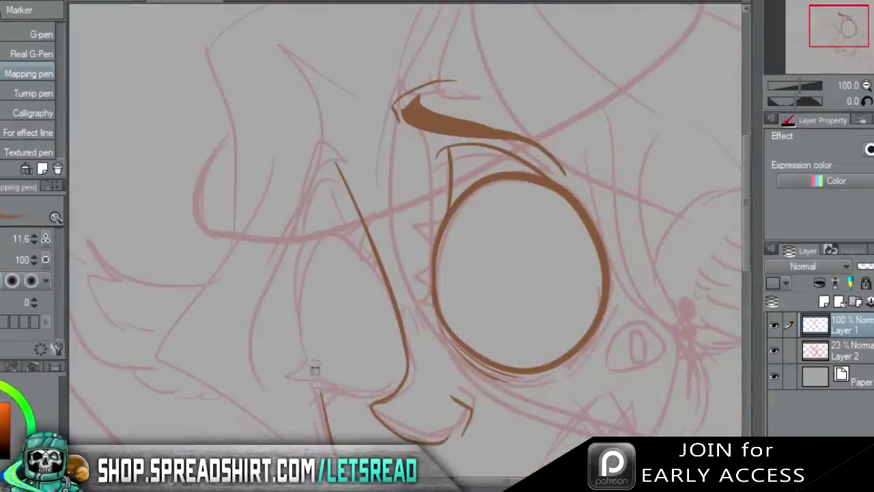
drag(312, 370, 288, 183)
mouse_move(293, 274)
mouse_down()
mouse_move(383, 241)
mouse_move(295, 274)
mouse_up()
key(ctrl+z)
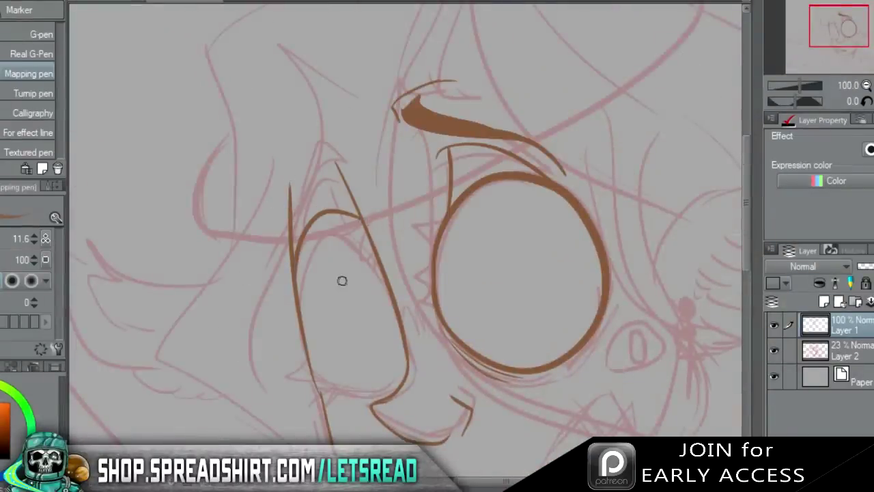
key(ctrl+z)
Ink pointed lashes along the near eye's inner side and fill them with brown.
mouse_move(463, 198)
mouse_down()
mouse_move(425, 192)
mouse_move(416, 240)
mouse_move(437, 286)
mouse_up()
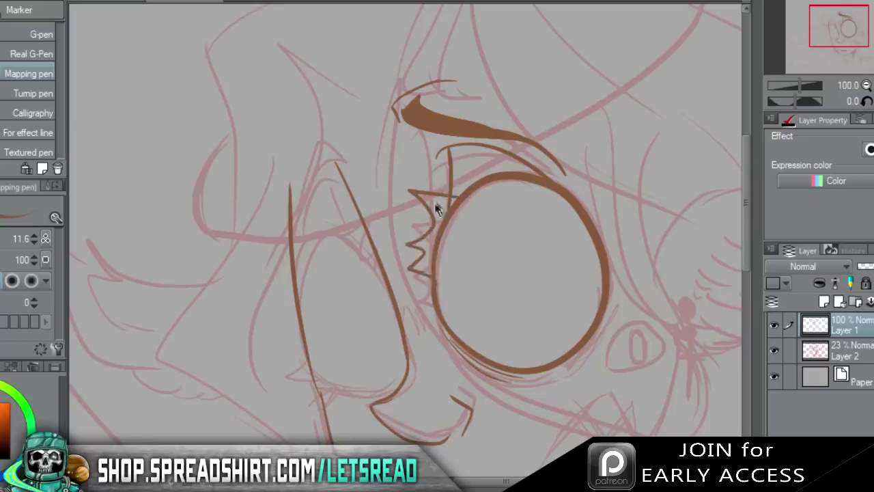
key(ctrl+z)
mouse_move(459, 197)
mouse_down()
mouse_move(414, 217)
mouse_move(403, 264)
mouse_move(430, 284)
mouse_move(407, 253)
mouse_move(433, 286)
mouse_up()
key(ctrl+z)
key(ctrl+z)
mouse_move(453, 201)
mouse_down()
mouse_move(413, 256)
mouse_move(410, 280)
mouse_move(438, 301)
mouse_move(409, 185)
mouse_move(409, 248)
mouse_move(431, 291)
mouse_up()
key(ctrl+z)
key(j)
key(g)
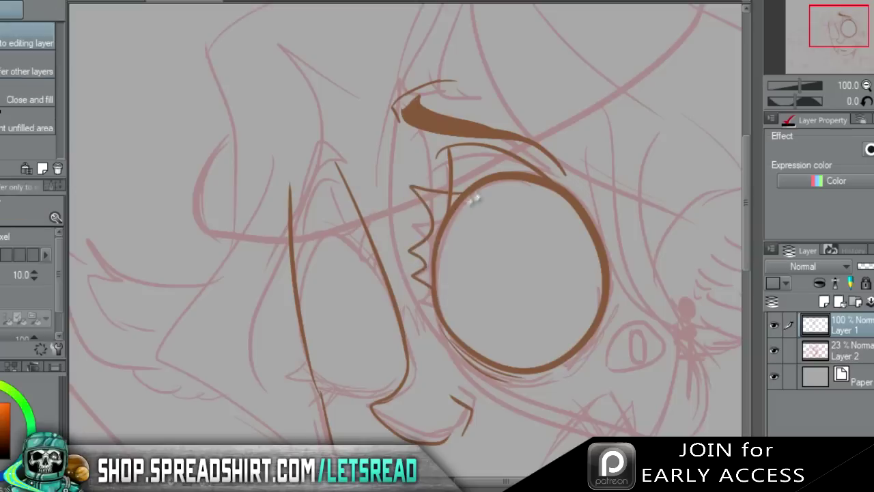
click(443, 203)
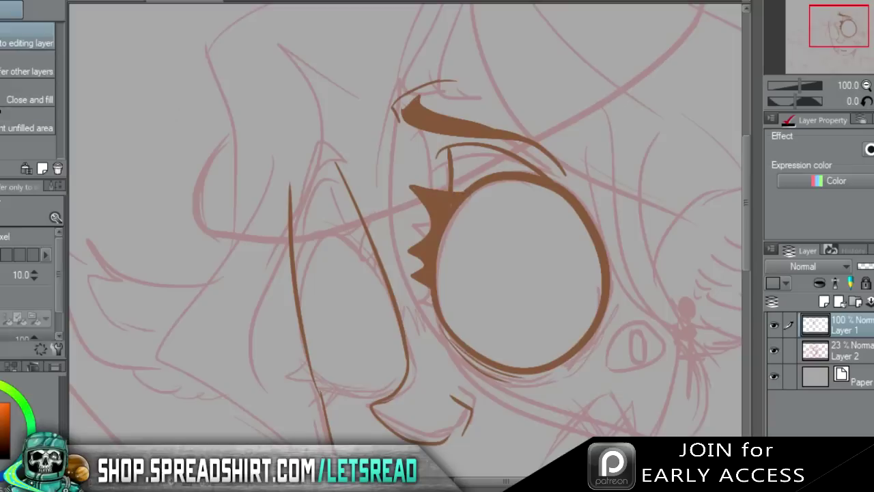
Ink pointed lashes at the near eye's lower outer corner and fill them with brown.
key(p)
mouse_move(604, 309)
mouse_down()
mouse_move(630, 345)
mouse_move(580, 364)
mouse_move(562, 378)
mouse_up()
key(g)
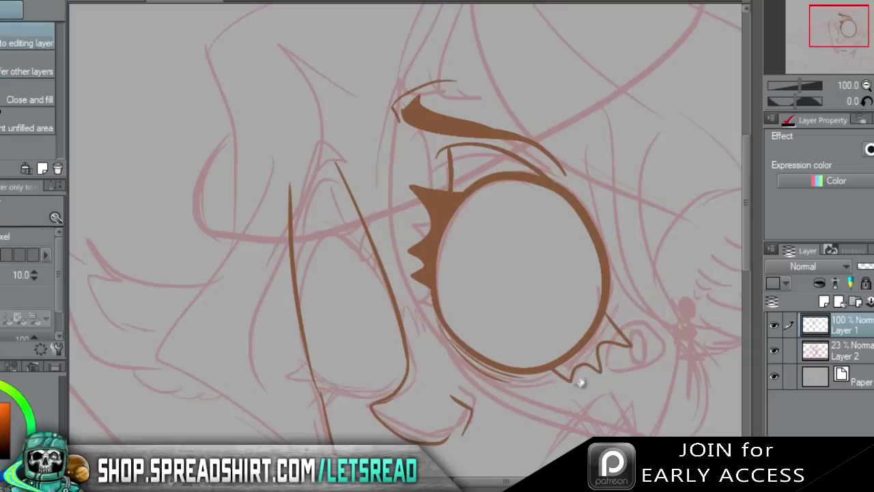
click(581, 360)
key(p)
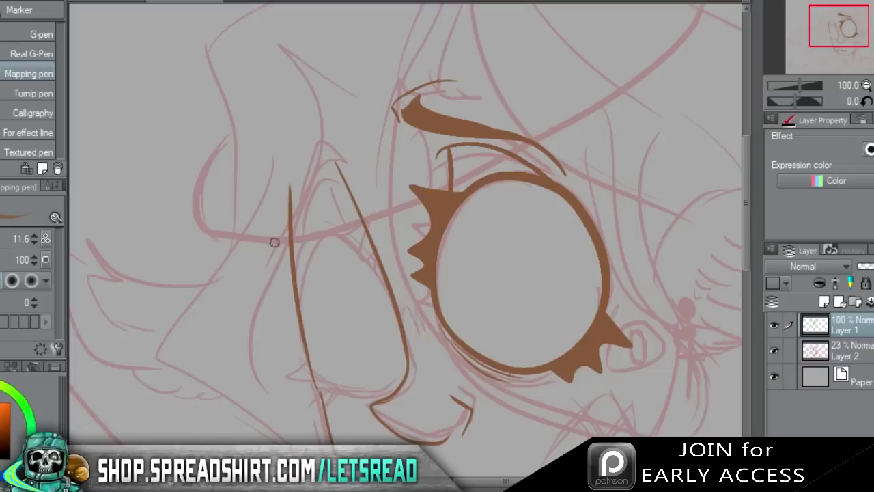
Try the far eye's upper lid as a brown arch between its outer edge and the nose bridge.
drag(297, 274, 398, 279)
key(ctrl+z)
mouse_move(295, 272)
mouse_down()
mouse_move(391, 260)
mouse_move(355, 223)
mouse_move(383, 257)
mouse_up()
key(ctrl+z)
key(ctrl+z)
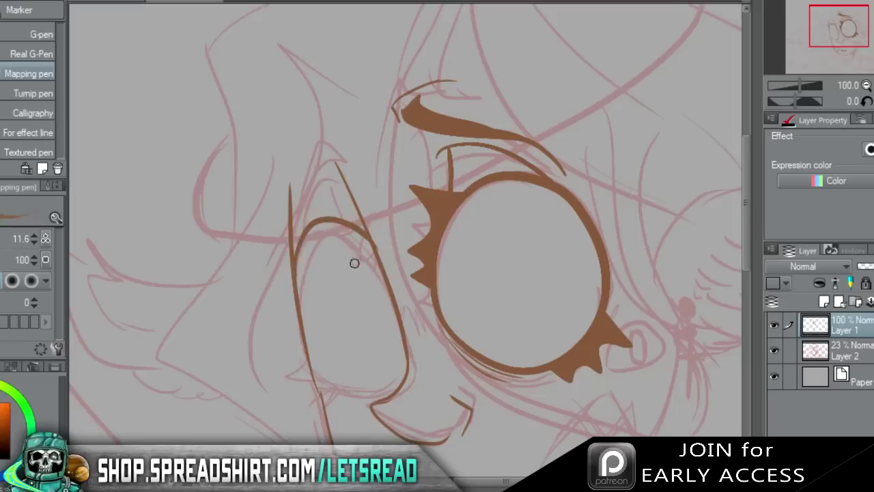
key(ctrl+z)
Erase the brown near eye with its lashes and brow, and ink a thick upper lid arc in its place.
key(e)
mouse_move(413, 113)
mouse_down()
mouse_move(468, 297)
mouse_move(476, 242)
mouse_move(526, 335)
mouse_move(452, 293)
mouse_move(580, 312)
mouse_move(540, 150)
mouse_up()
key(p)
mouse_move(418, 239)
mouse_down()
mouse_move(416, 225)
mouse_move(586, 269)
mouse_move(546, 205)
mouse_move(605, 303)
mouse_up()
key(ctrl+z)
key(ctrl+z)
key(ctrl+z)
mouse_move(418, 240)
mouse_down()
mouse_move(612, 304)
mouse_move(523, 189)
mouse_move(610, 303)
mouse_move(450, 190)
mouse_move(569, 220)
mouse_up()
key(ctrl+z)
drag(419, 238, 494, 180)
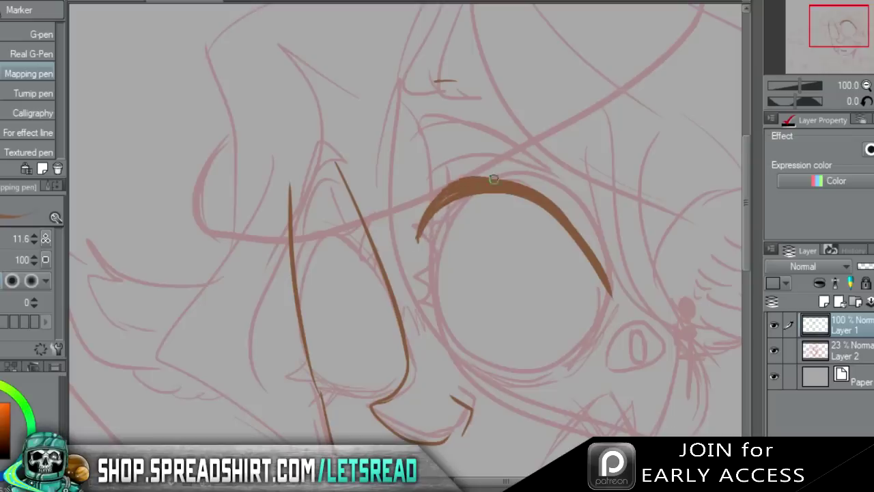
Lasso the near eye's thick lid arc, shift it slightly upward, apply the move and deselect.
drag(839, 32, 845, 41)
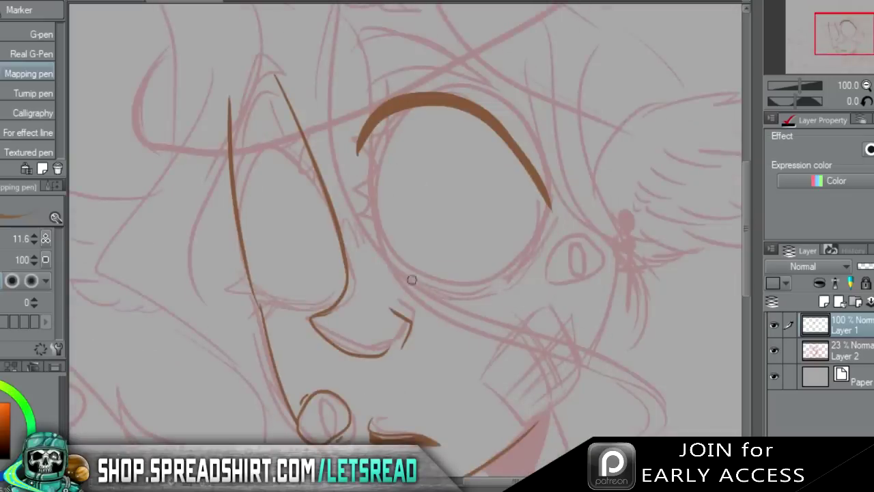
key(m)
mouse_move(355, 168)
mouse_down()
mouse_move(336, 81)
mouse_move(525, 272)
mouse_up()
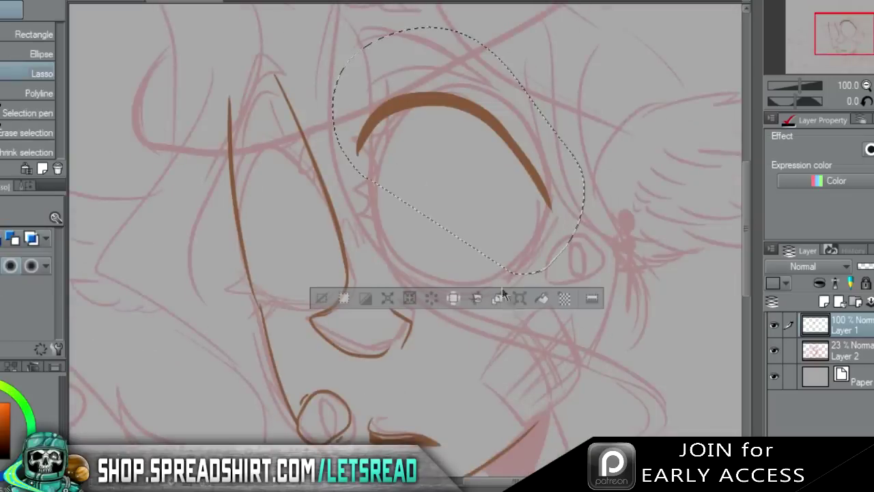
click(521, 299)
drag(521, 197, 524, 178)
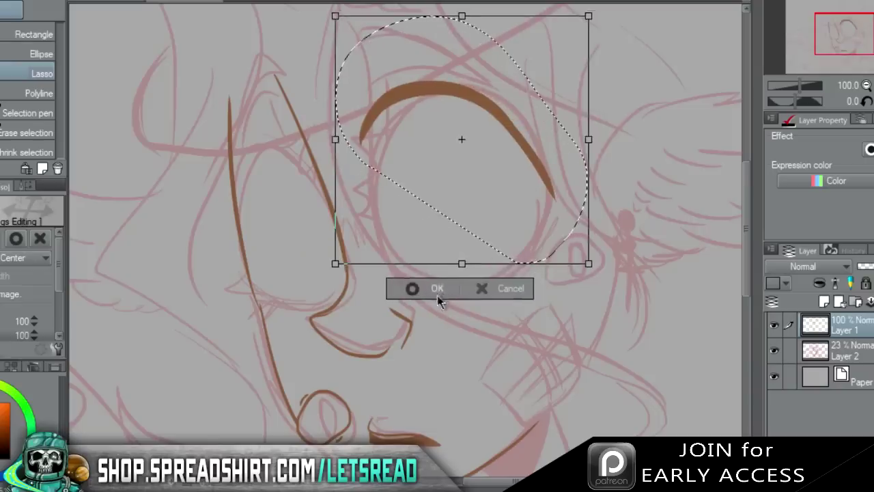
click(434, 290)
click(325, 289)
Ink the near eye's inner side, outer side and lower outer curve in brown below the thick lid arc.
key(p)
drag(372, 123, 425, 283)
key(ctrl+z)
mouse_move(374, 125)
mouse_down()
mouse_move(416, 278)
mouse_move(443, 298)
mouse_move(421, 285)
mouse_move(526, 240)
mouse_up()
key(ctrl+z)
drag(547, 174, 536, 249)
mouse_move(430, 287)
mouse_down()
mouse_move(501, 278)
mouse_move(546, 241)
mouse_up()
key(ctrl+z)
mouse_move(456, 291)
mouse_down()
mouse_move(508, 274)
mouse_move(527, 257)
mouse_up()
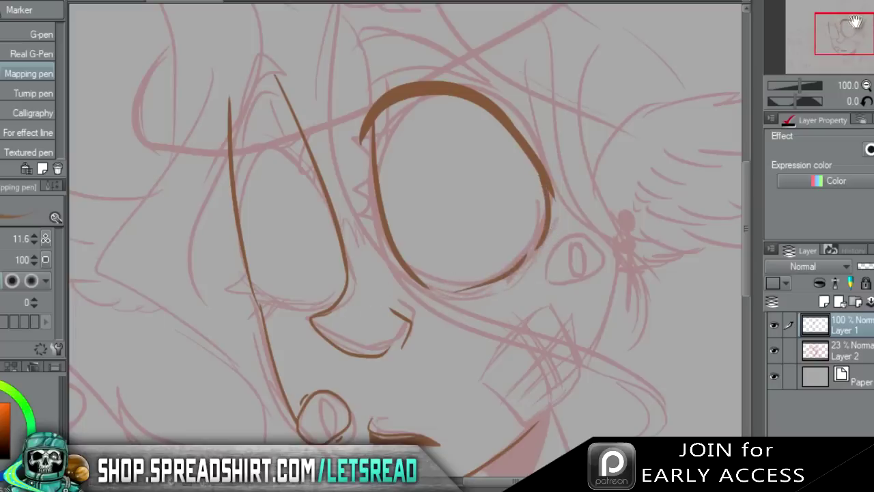
Ink three pointed lashes on the near eye's inner side and fill them with solid brown.
scroll(420, 289, up, 1)
mouse_move(383, 109)
mouse_down()
mouse_move(362, 111)
mouse_move(347, 145)
mouse_move(359, 184)
mouse_move(328, 106)
mouse_move(336, 159)
mouse_move(381, 218)
mouse_up()
key(ctrl+z)
key(g)
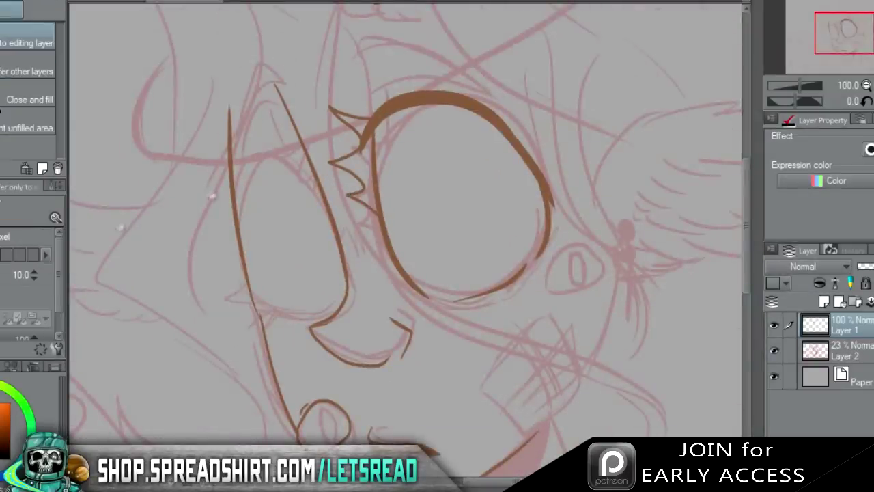
click(371, 166)
click(365, 121)
key(p)
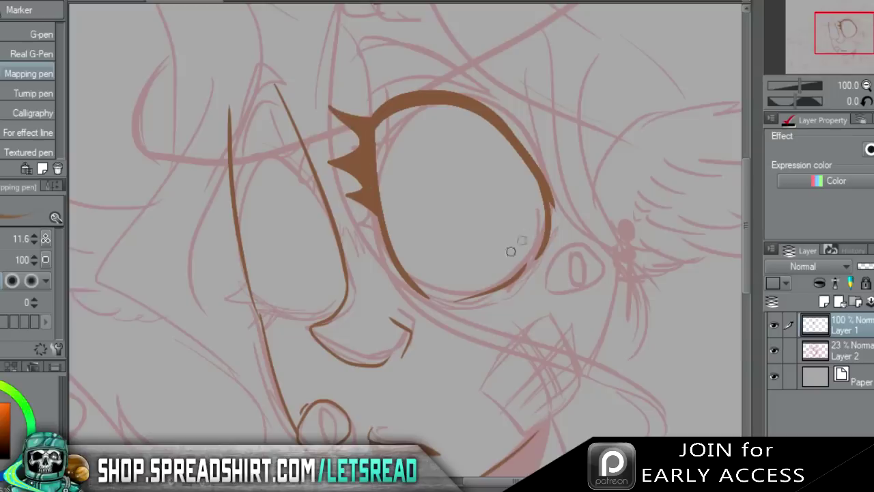
Erase the broken lower outer rim of the near eye and redraw it as one continuous brown curve.
key(e)
mouse_move(501, 272)
mouse_down()
mouse_move(461, 295)
mouse_move(543, 256)
mouse_up()
key(p)
key(ctrl+z)
mouse_move(422, 294)
mouse_down()
mouse_move(547, 246)
mouse_move(540, 261)
mouse_move(544, 241)
mouse_move(465, 310)
mouse_move(423, 293)
mouse_move(544, 249)
mouse_up()
key(ctrl+z)
key(ctrl+z)
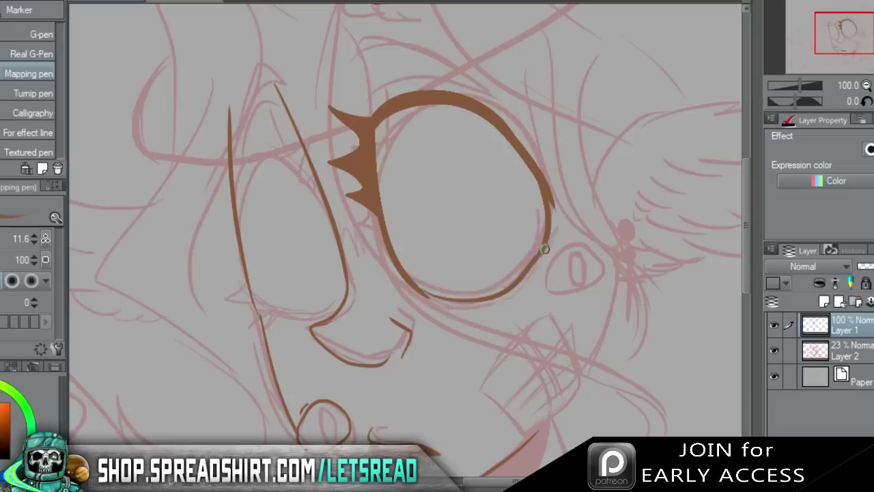
Ink a thin line under the near eye, and add pointed lashes filled with brown at its outer corner.
drag(414, 291, 473, 315)
mouse_move(550, 202)
mouse_down()
mouse_move(574, 224)
mouse_move(568, 252)
mouse_move(544, 270)
mouse_up()
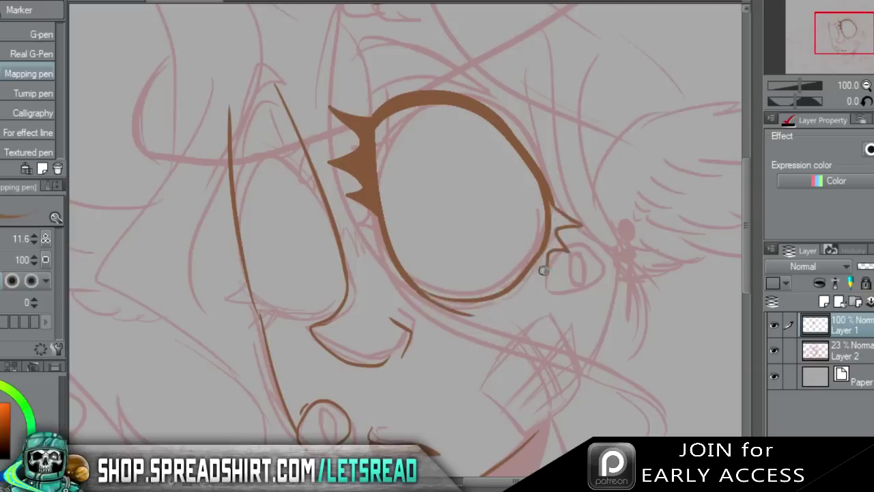
key(g)
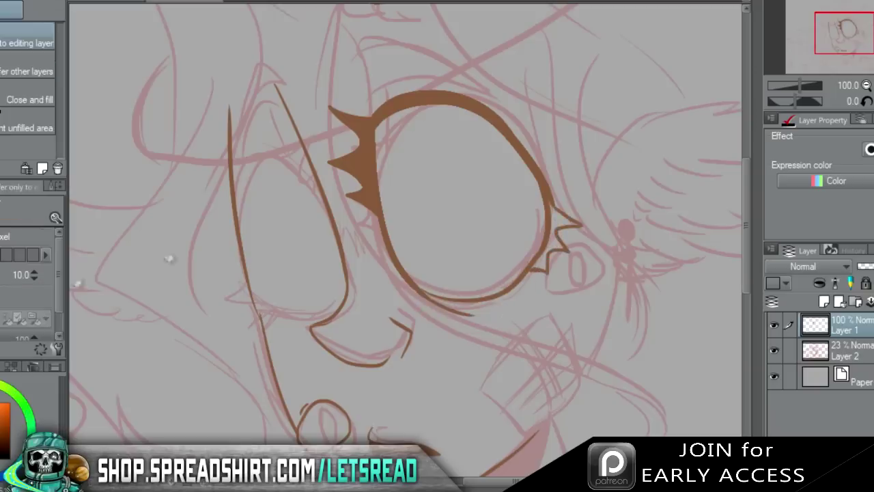
click(573, 224)
key(p)
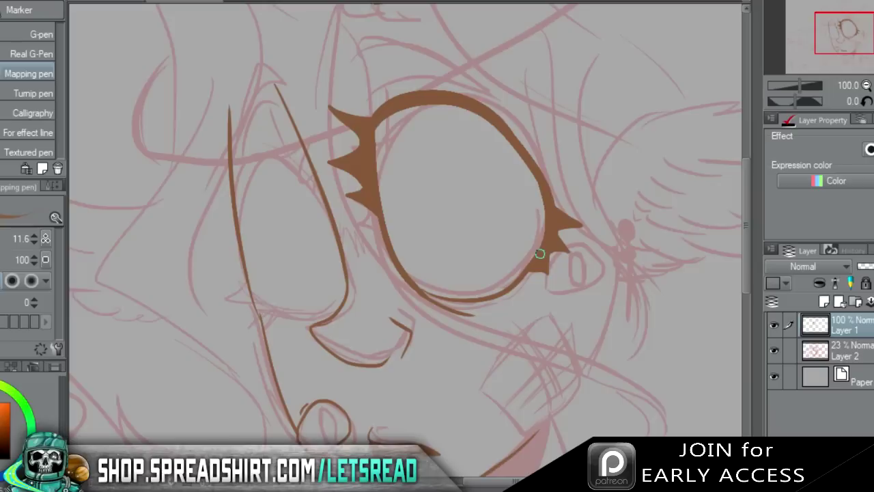
Ink the crease above the near eye with a short line to the lid, and redraw the thin line beneath the eye.
mouse_move(374, 114)
mouse_down()
mouse_move(371, 58)
mouse_move(371, 69)
mouse_move(488, 93)
mouse_up()
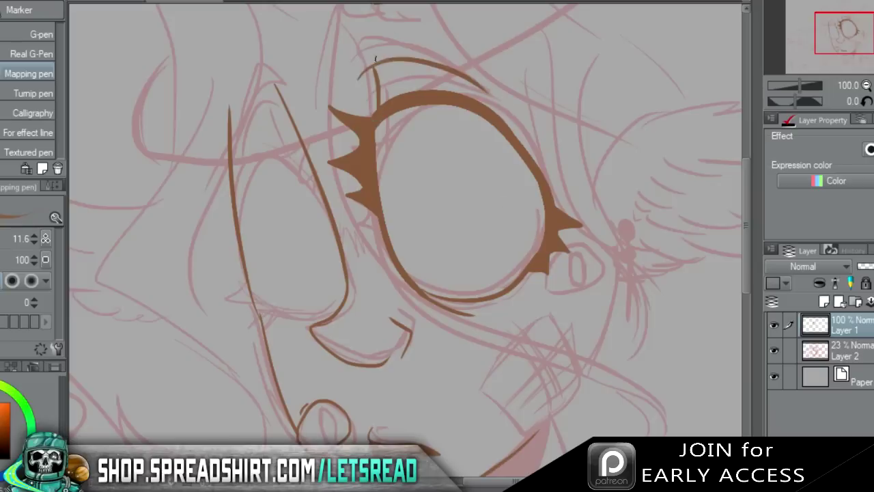
drag(419, 290, 480, 321)
key(ctrl+z)
mouse_move(416, 291)
mouse_down()
mouse_move(480, 315)
mouse_move(417, 291)
mouse_move(462, 300)
mouse_up()
key(ctrl+z)
key(ctrl+z)
drag(416, 290, 478, 313)
mouse_move(842, 46)
mouse_down()
mouse_move(844, 58)
mouse_move(837, 39)
mouse_up()
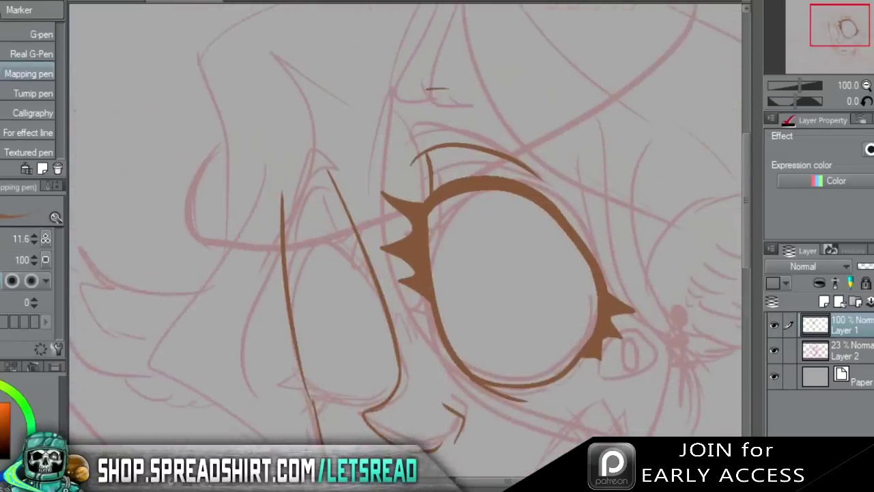
Erase the stray brown mark above the near eye's inner corner.
key(e)
drag(423, 88, 451, 88)
key(p)
mouse_move(544, 169)
mouse_down()
mouse_move(469, 110)
mouse_move(382, 100)
mouse_move(543, 164)
mouse_up()
key(ctrl+z)
key(ctrl+z)
Ink a curved, tapering eyebrow above the near eye's crease and fill it with solid brown.
mouse_move(394, 125)
mouse_down()
mouse_move(556, 168)
mouse_move(412, 114)
mouse_move(556, 170)
mouse_up()
key(ctrl+z)
key(ctrl+z)
key(ctrl+z)
drag(385, 121, 560, 176)
key(ctrl+z)
mouse_move(390, 107)
mouse_down()
mouse_move(547, 170)
mouse_move(496, 134)
mouse_move(387, 107)
mouse_move(485, 131)
mouse_up()
key(ctrl+z)
key(ctrl+z)
drag(385, 103, 470, 132)
key(ctrl+z)
drag(384, 101, 504, 143)
key(g)
click(419, 125)
key(p)
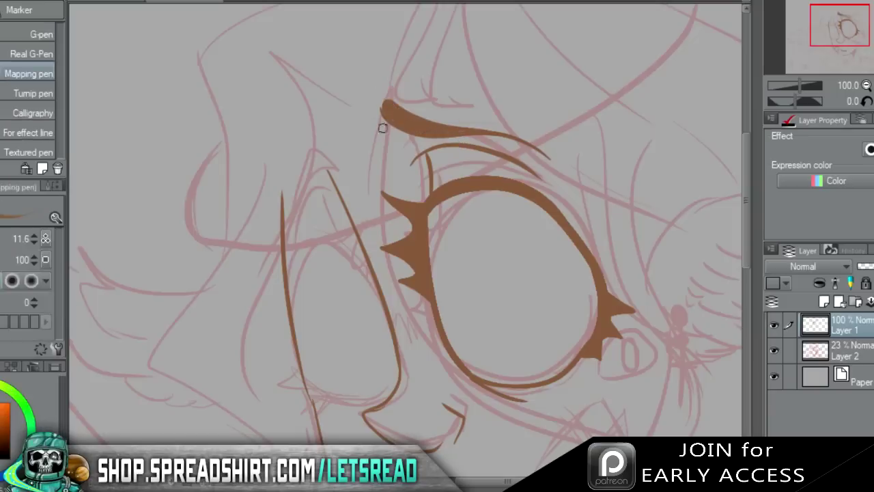
Try a short line rising from the near eyebrow's inner end, then undo it along with the filled eyebrow.
drag(384, 125, 407, 65)
key(ctrl+z)
drag(390, 127, 417, 72)
mouse_move(842, 21)
mouse_down()
mouse_move(843, 30)
mouse_move(840, 24)
mouse_up()
key(ctrl+z)
key(ctrl+z)
key(ctrl+z)
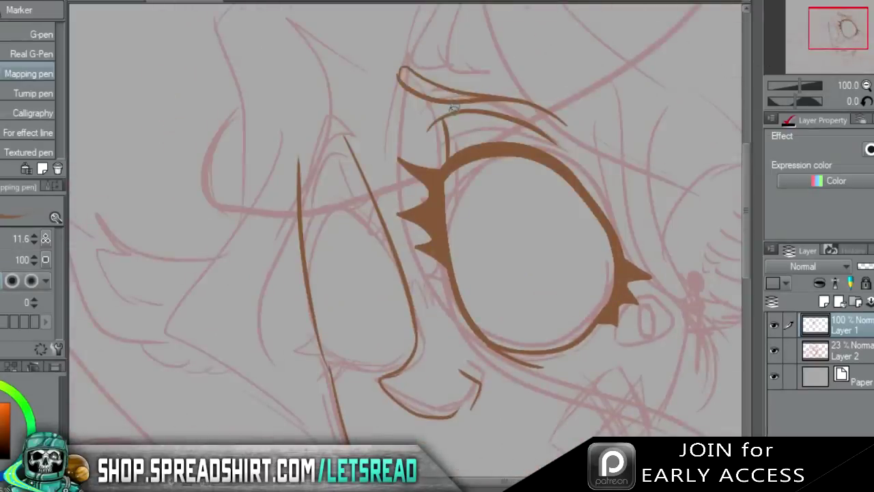
key(ctrl+z)
key(ctrl+z)
Ink a straighter eyebrow outline above the near eye, with a pointed inner end and a tapering outer tail.
mouse_move(397, 93)
mouse_down()
mouse_move(507, 96)
mouse_move(564, 116)
mouse_move(427, 78)
mouse_move(548, 99)
mouse_move(428, 65)
mouse_up()
key(ctrl+z)
key(ctrl+z)
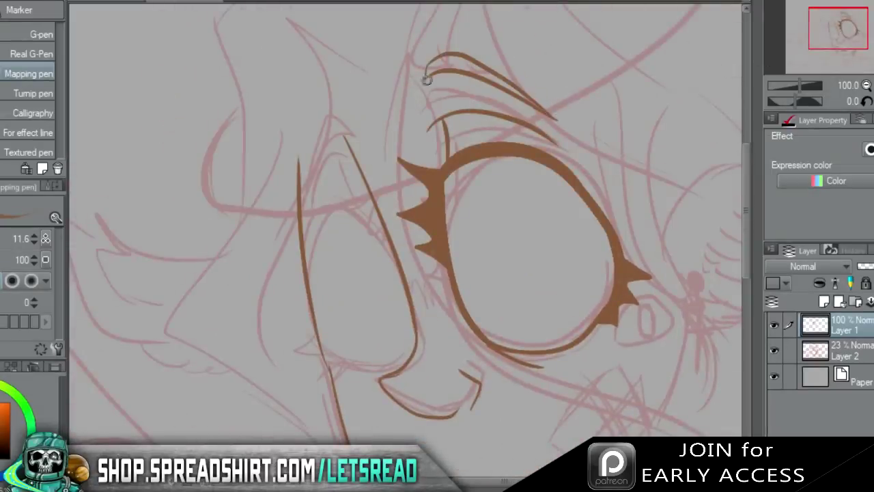
key(ctrl+z)
key(ctrl+z)
mouse_move(559, 127)
mouse_down()
mouse_move(420, 80)
mouse_move(540, 107)
mouse_move(423, 46)
mouse_up()
key(ctrl+z)
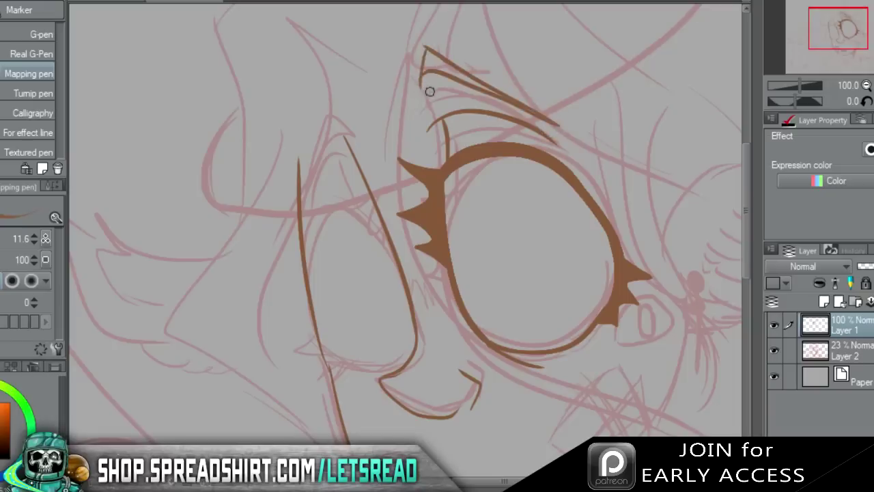
mouse_move(420, 78)
mouse_down()
mouse_move(425, 47)
mouse_move(419, 79)
mouse_up()
key(ctrl+z)
Fill the near eyebrow with solid brown and clean up its tapering outer tail.
key(g)
click(463, 58)
click(442, 61)
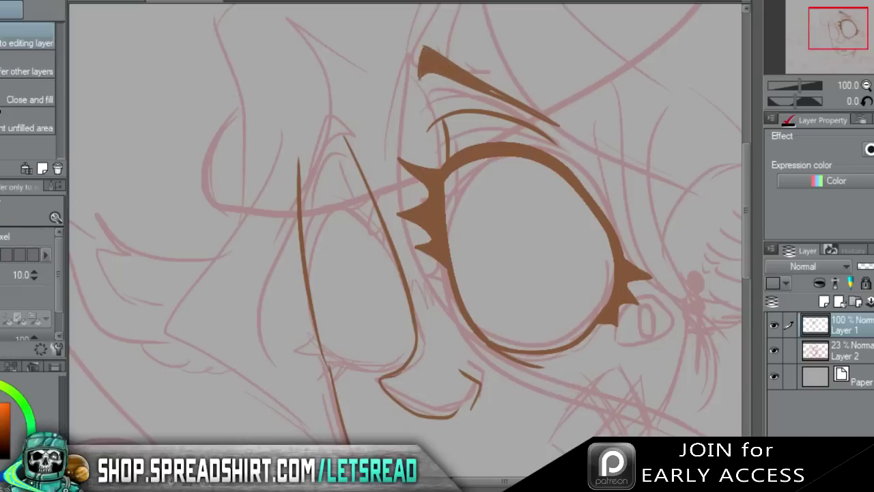
key(p)
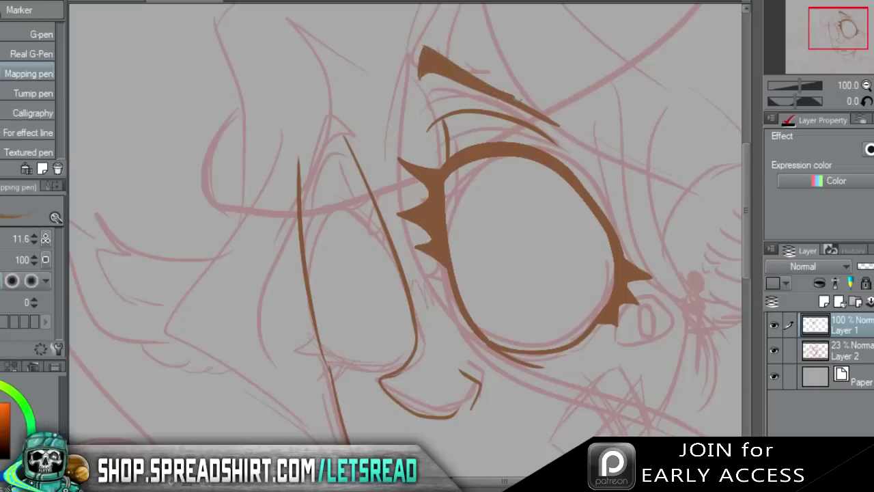
key(e)
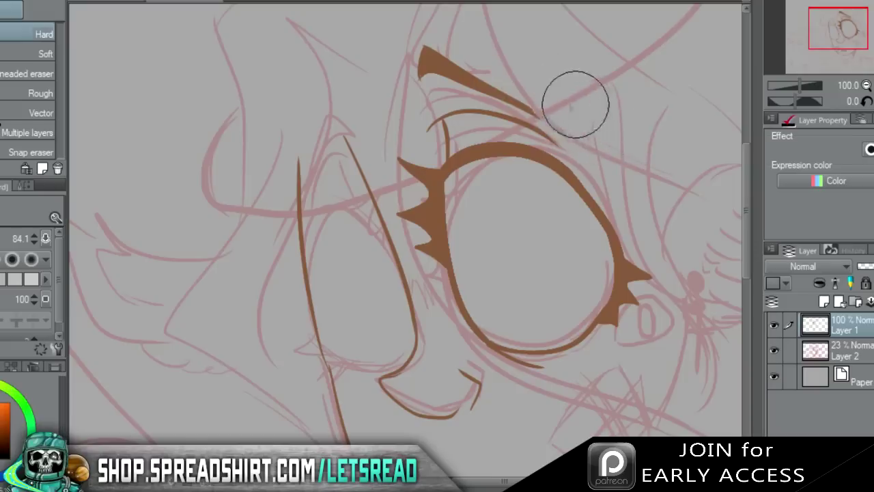
key(p)
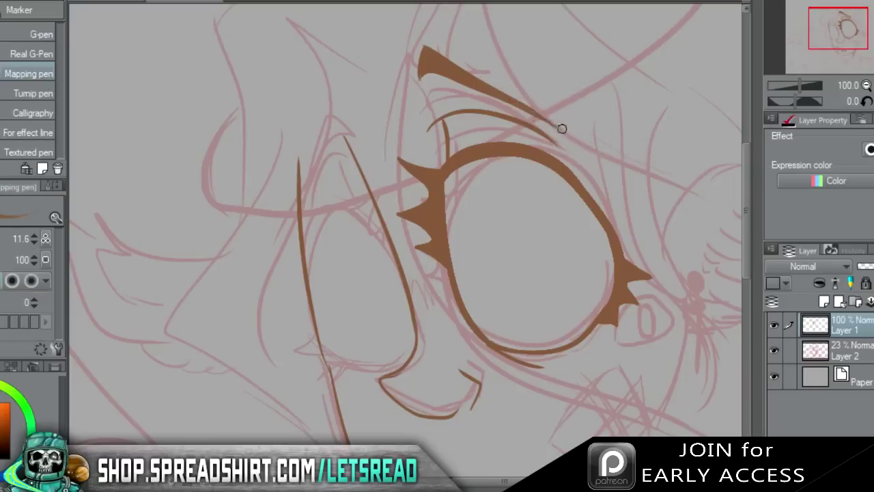
Ink the far eye's thick arched upper lid and the pointed crease above it.
mouse_move(858, 30)
mouse_down()
mouse_move(859, 38)
mouse_move(854, 31)
mouse_up()
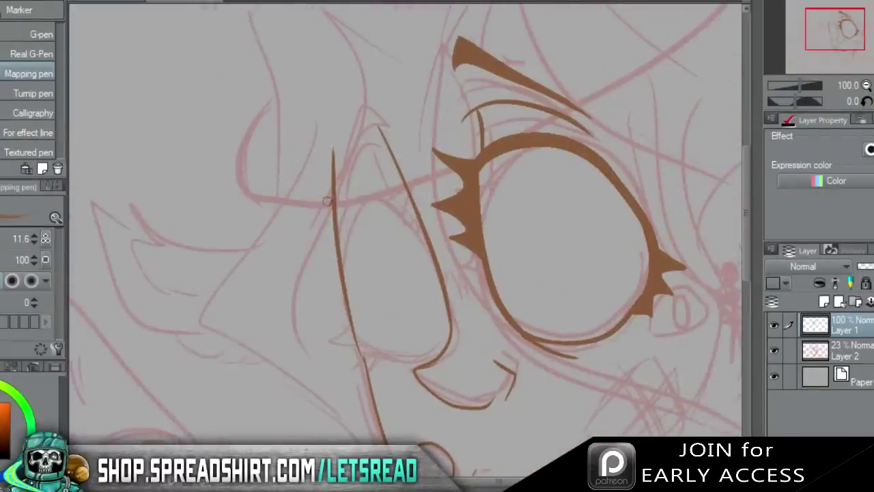
drag(345, 248, 422, 227)
drag(352, 207, 410, 205)
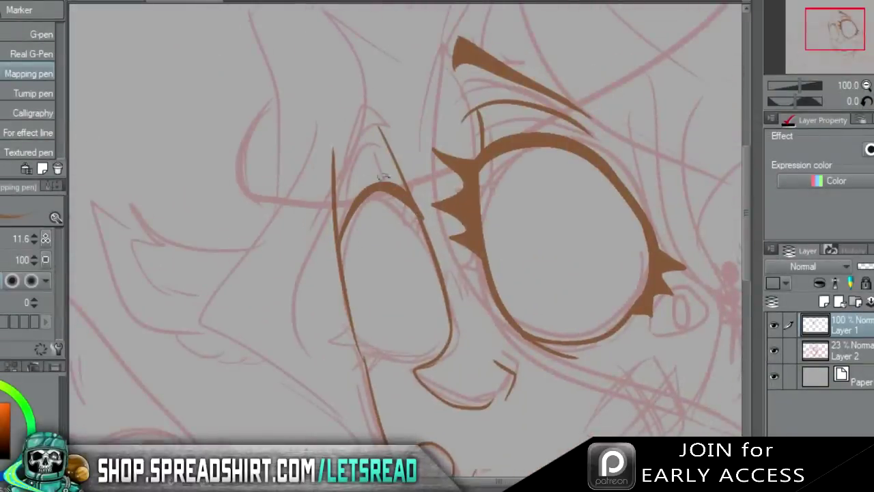
drag(375, 130, 340, 190)
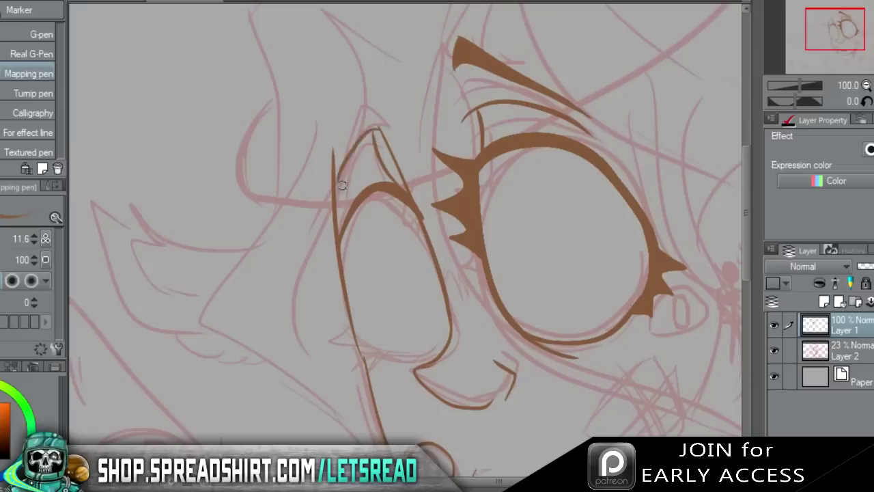
key(ctrl+z)
mouse_move(373, 130)
mouse_down()
mouse_move(341, 179)
mouse_move(379, 88)
mouse_up()
key(ctrl+z)
mouse_move(340, 158)
mouse_down()
mouse_move(385, 88)
mouse_move(383, 70)
mouse_move(335, 145)
mouse_move(389, 91)
mouse_up()
key(ctrl+z)
key(ctrl+z)
key(ctrl+z)
mouse_move(335, 157)
mouse_down()
mouse_move(376, 70)
mouse_move(331, 142)
mouse_move(374, 67)
mouse_move(334, 111)
mouse_up()
key(ctrl+z)
key(ctrl+z)
key(ctrl+z)
drag(353, 90, 337, 139)
drag(375, 70, 347, 139)
key(ctrl+z)
mouse_move(377, 69)
mouse_down()
mouse_move(337, 132)
mouse_move(336, 160)
mouse_move(338, 128)
mouse_move(335, 153)
mouse_move(356, 92)
mouse_up()
key(ctrl+z)
key(ctrl+z)
Ink a hooked, tapering eyebrow above the far eye's crease and fill it with solid brown.
mouse_move(344, 136)
mouse_down()
mouse_move(351, 101)
mouse_move(384, 84)
mouse_up()
mouse_move(338, 151)
mouse_down()
mouse_move(371, 90)
mouse_move(365, 98)
mouse_move(381, 89)
mouse_move(371, 52)
mouse_up()
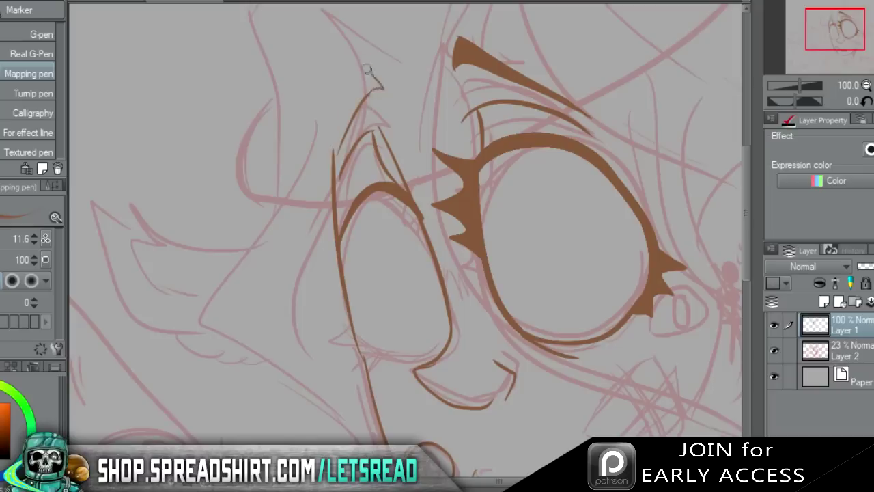
drag(364, 72, 345, 146)
key(ctrl+z)
key(ctrl+z)
mouse_move(384, 97)
mouse_down()
mouse_move(362, 72)
mouse_move(340, 177)
mouse_up()
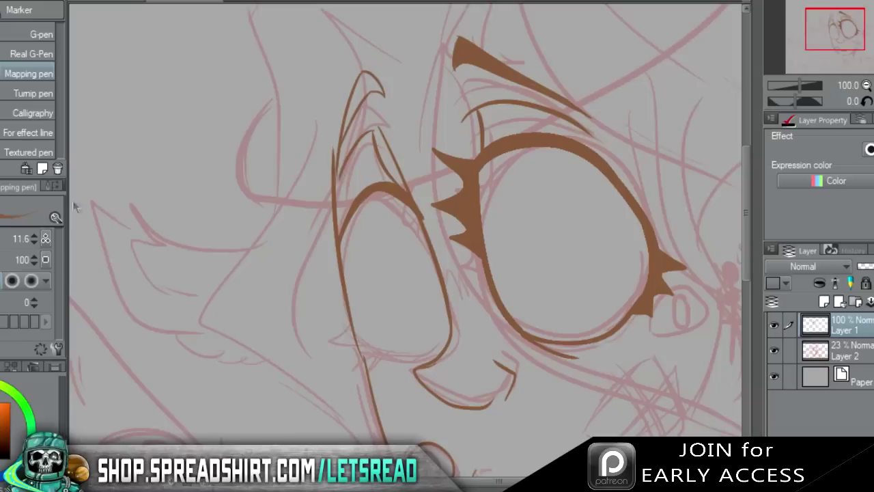
key(g)
click(370, 87)
key(p)
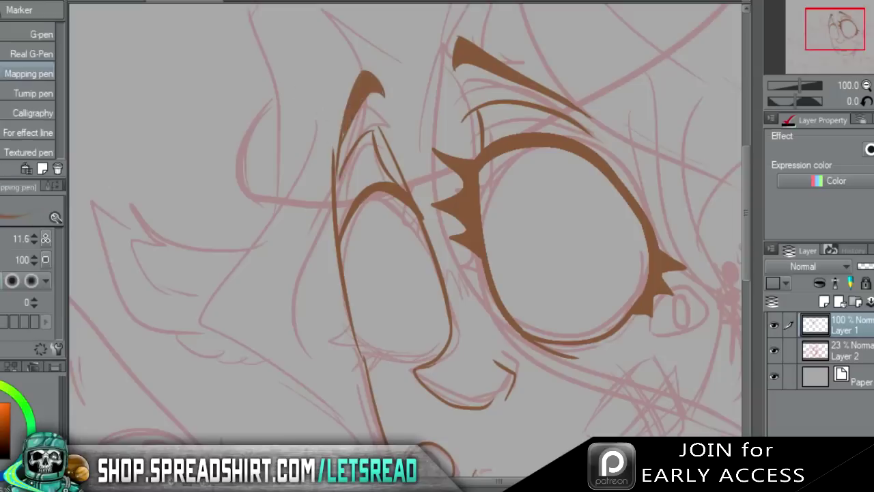
Ink the far eye's lower rim as a curve joining its outer side to the nose line.
scroll(360, 248, down, 3)
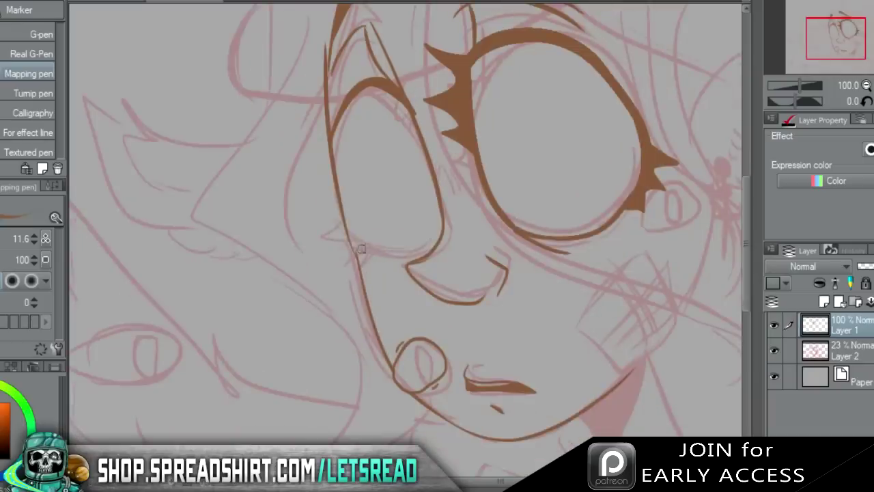
key(ctrl+z)
mouse_move(352, 236)
mouse_down()
mouse_move(426, 255)
mouse_move(410, 254)
mouse_up()
key(ctrl+z)
mouse_move(351, 238)
mouse_down()
mouse_move(383, 261)
mouse_move(420, 257)
mouse_up()
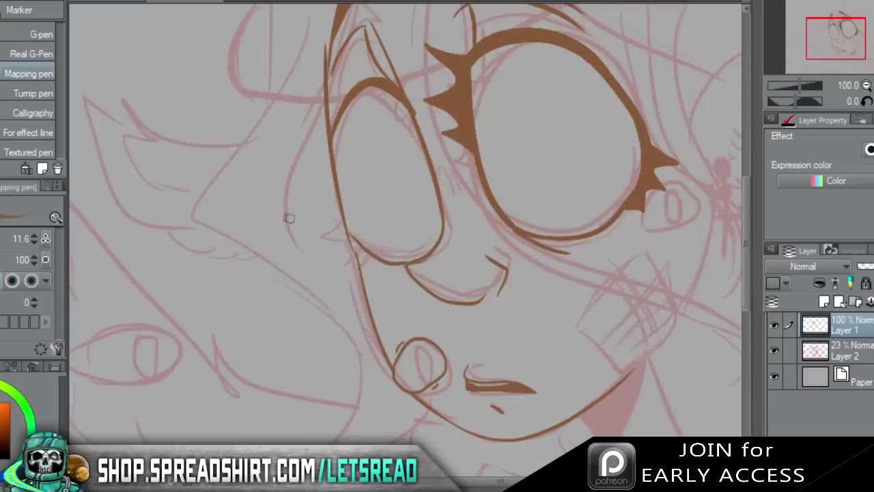
Ink three pointed lashes at the far eye's lower outer corner and fill them with solid brown.
drag(331, 228, 312, 239)
drag(339, 270, 356, 268)
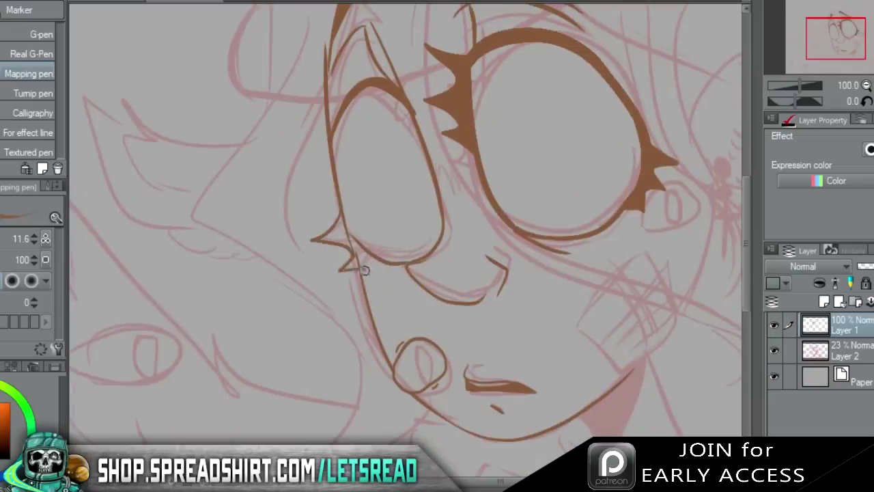
key(ctrl+z)
key(ctrl+z)
mouse_move(342, 216)
mouse_down()
mouse_move(317, 248)
mouse_move(371, 278)
mouse_move(393, 264)
mouse_up()
key(g)
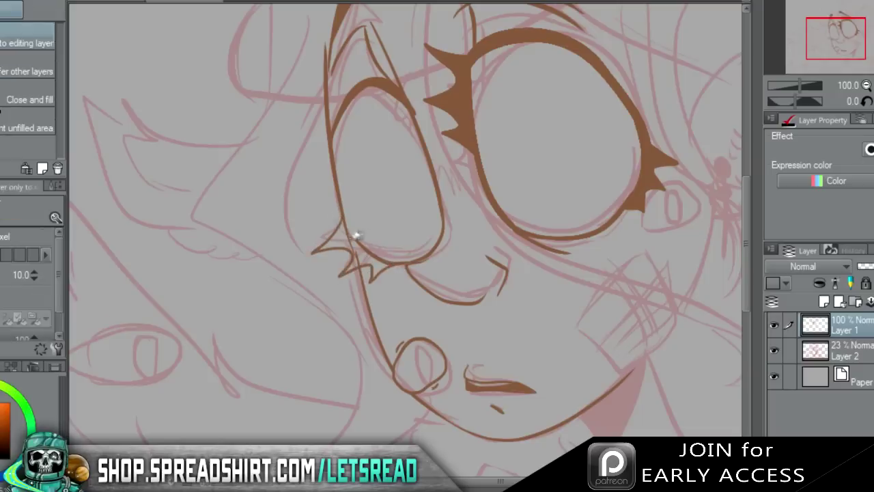
click(369, 256)
click(356, 265)
click(345, 241)
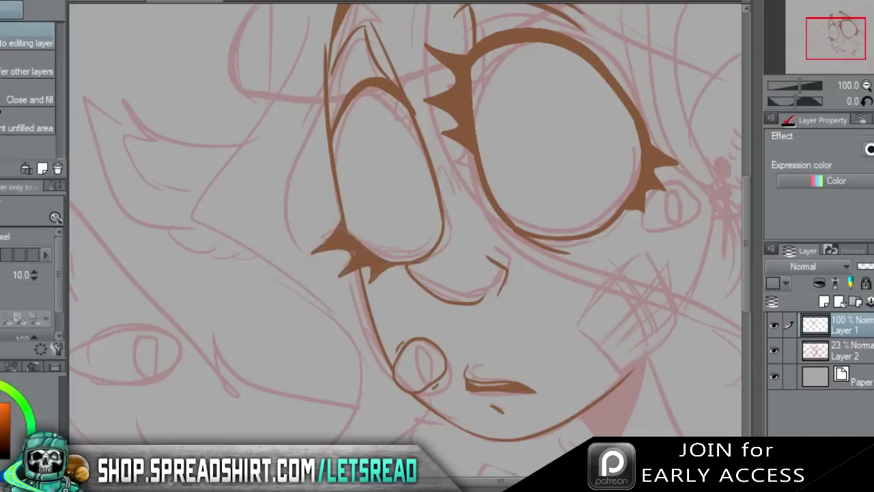
Touch up the unfilled specks in the far eye's lower lashes with brown.
key(ctrl+plus)
key(ctrl+plus)
key(p)
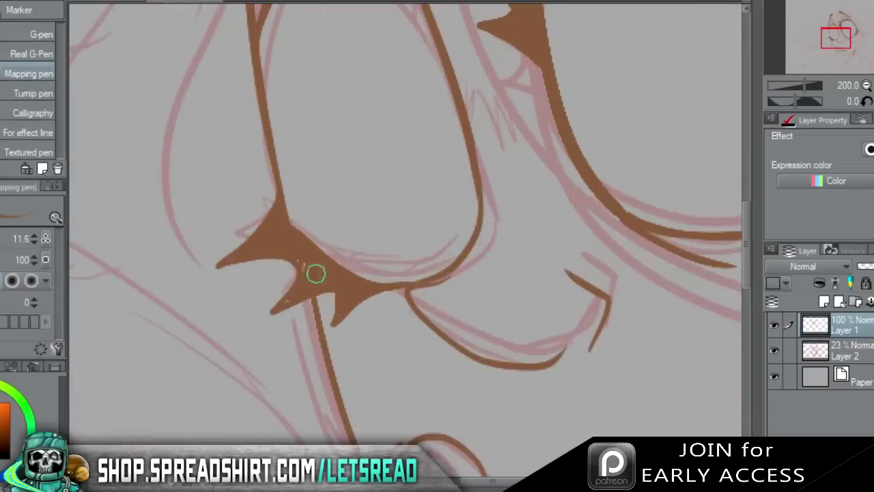
drag(290, 304, 295, 302)
click(867, 86)
click(867, 86)
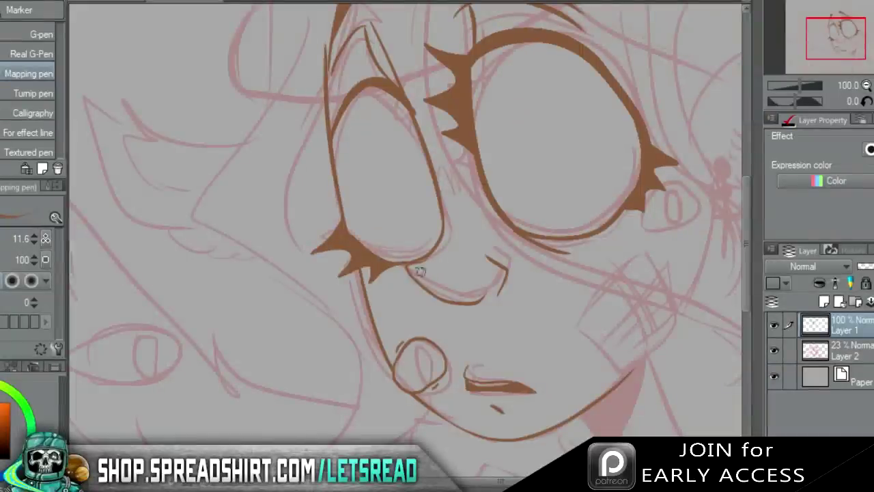
Ink the inner edge of the cheek patch as a slightly curved line down to the jaw's end.
drag(836, 35, 857, 35)
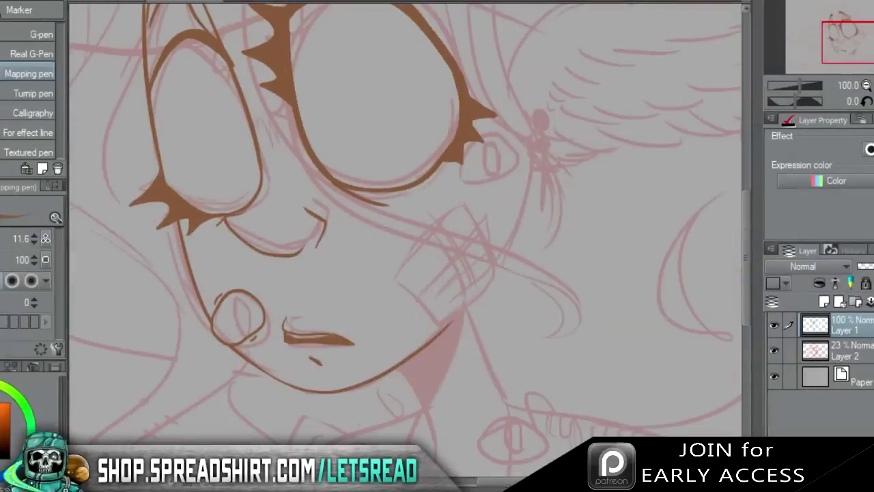
key(ctrl+plus)
mouse_move(385, 295)
mouse_down()
mouse_move(450, 371)
mouse_move(484, 367)
mouse_up()
key(ctrl+z)
key(e)
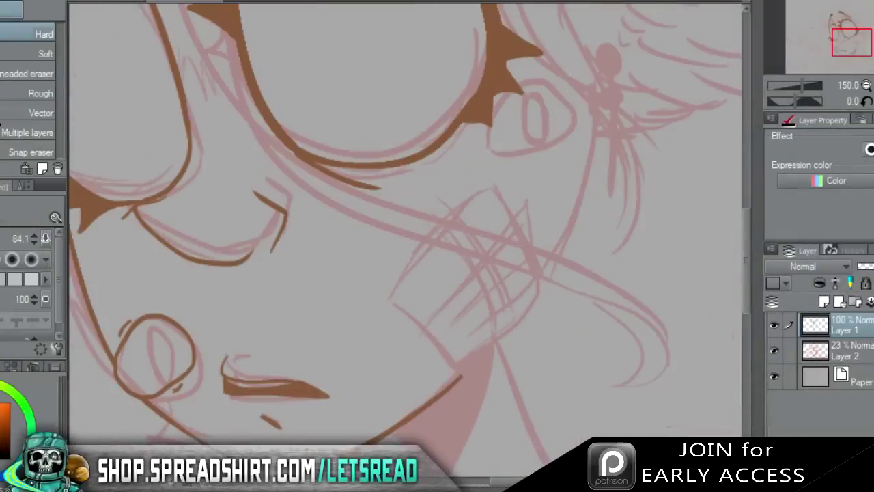
key(p)
drag(395, 300, 461, 380)
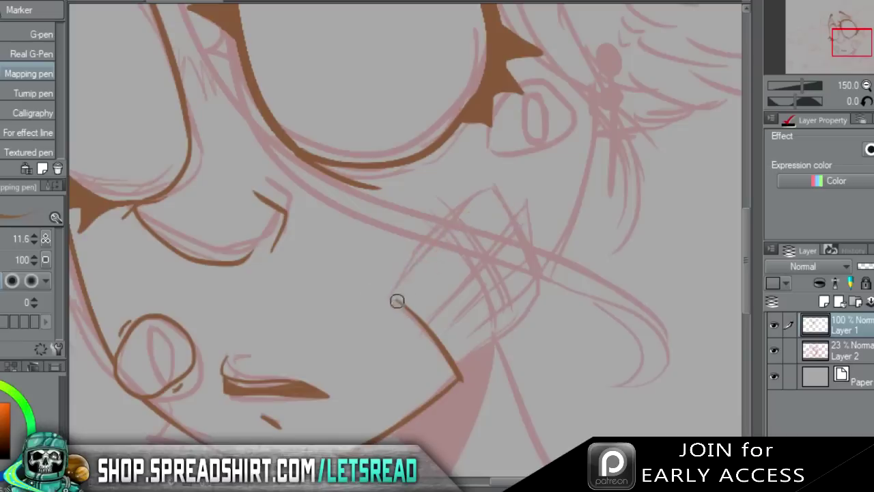
Ink the cheek patch's upper edge as one curve rising from its inner corner.
drag(397, 301, 509, 219)
key(ctrl+z)
drag(395, 299, 518, 205)
key(ctrl+z)
drag(396, 299, 503, 195)
key(ctrl+z)
mouse_move(396, 302)
mouse_down()
mouse_move(509, 205)
mouse_move(451, 225)
mouse_move(506, 200)
mouse_move(480, 192)
mouse_up()
key(ctrl+z)
key(ctrl+z)
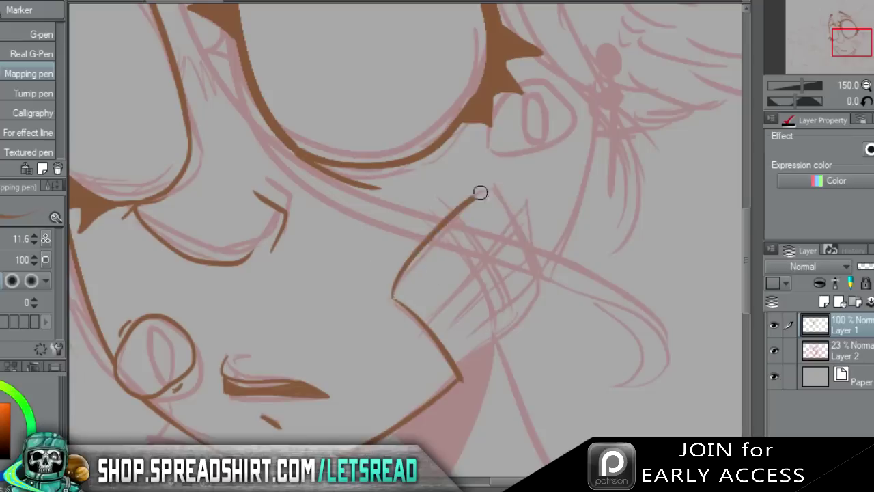
key(ctrl+z)
drag(392, 295, 492, 195)
key(ctrl+z)
Close the cheek patch outline with its outer side and a lower edge curving back to the jaw.
mouse_move(393, 301)
mouse_down()
mouse_move(511, 206)
mouse_move(502, 202)
mouse_move(541, 294)
mouse_up()
key(ctrl+z)
drag(502, 197, 539, 300)
key(ctrl+z)
mouse_move(501, 197)
mouse_down()
mouse_move(541, 294)
mouse_move(543, 285)
mouse_move(465, 373)
mouse_up()
key(ctrl+z)
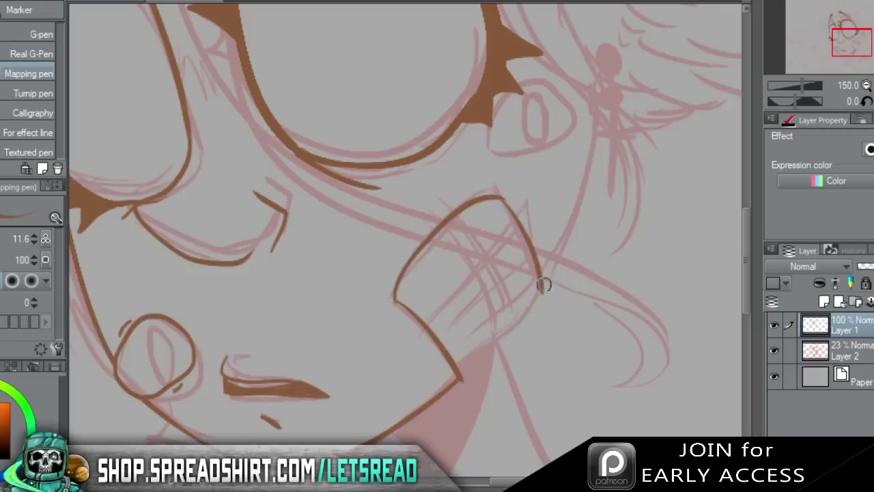
drag(543, 283, 464, 383)
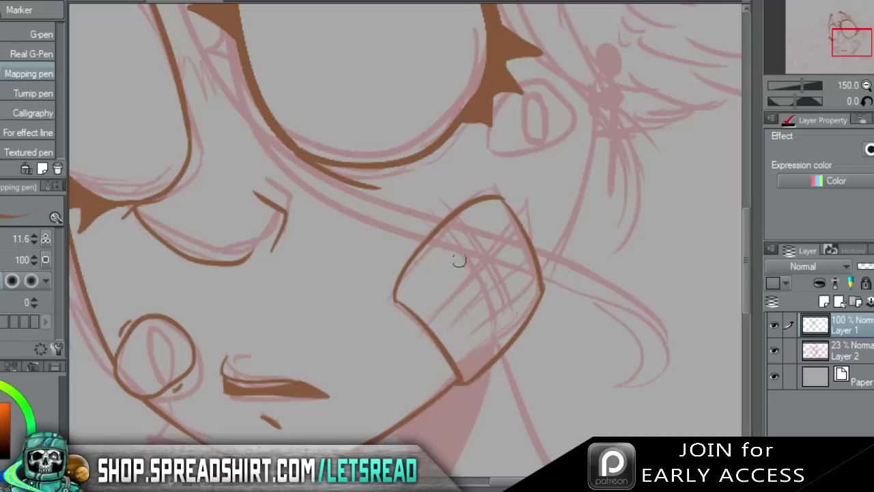
Ink a curved strip across the cheek patch with a projecting upper end, and erase the patch outline inside that end.
mouse_move(500, 355)
mouse_down()
mouse_move(430, 217)
mouse_move(499, 346)
mouse_up()
key(ctrl+z)
key(ctrl+z)
drag(414, 229, 502, 350)
drag(442, 213, 518, 337)
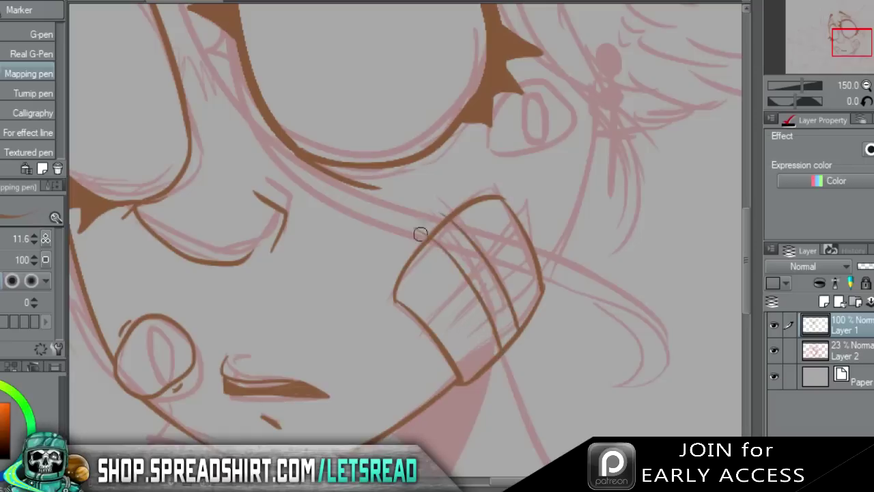
drag(444, 213, 417, 231)
key(e)
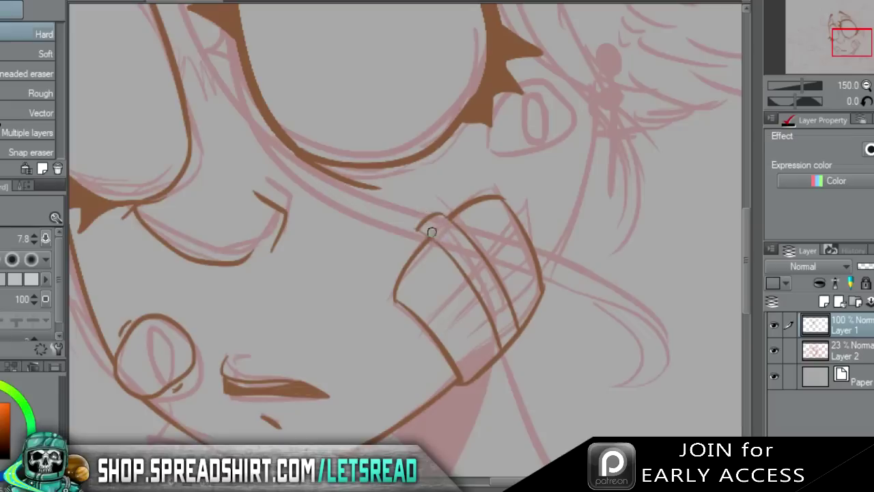
key(p)
Ink a second strip crossing the first diagonally over the cheek patch, with squared ends beyond the outline.
mouse_move(415, 332)
mouse_down()
mouse_move(526, 239)
mouse_move(413, 329)
mouse_move(512, 234)
mouse_move(499, 256)
mouse_move(521, 213)
mouse_move(538, 248)
mouse_move(533, 237)
mouse_move(453, 331)
mouse_up()
key(ctrl+z)
key(ctrl+z)
key(ctrl+z)
mouse_move(541, 247)
mouse_down()
mouse_move(423, 371)
mouse_move(439, 346)
mouse_move(433, 366)
mouse_up()
key(ctrl+z)
key(ctrl+z)
drag(539, 246, 436, 355)
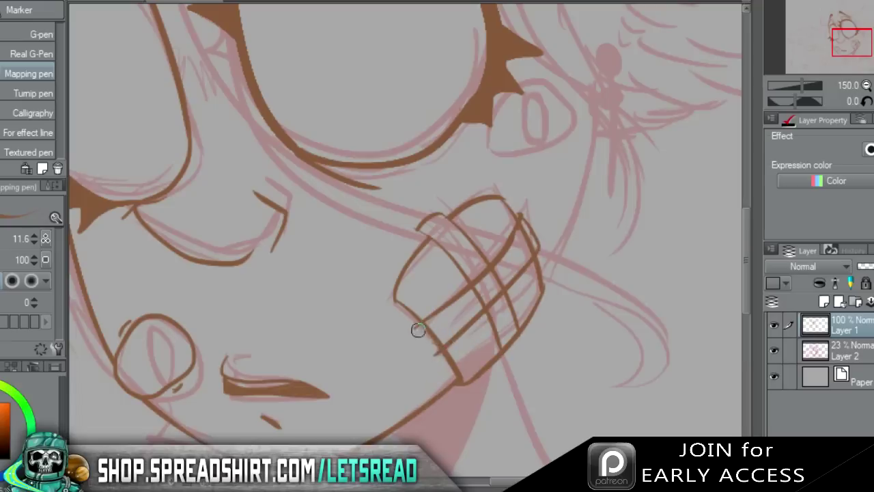
drag(415, 323, 437, 354)
Erase the lines overlapping the second strip on the cheek patch, and redraw its upper edge and outer end.
key(e)
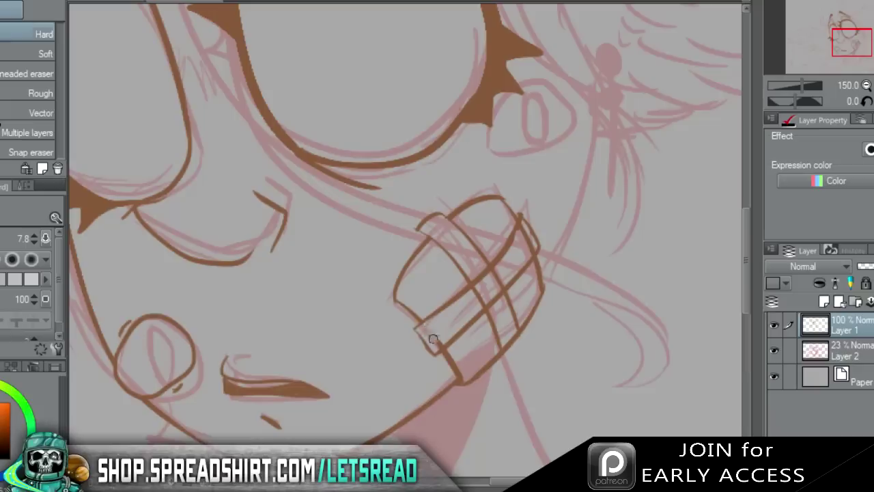
drag(502, 272, 467, 294)
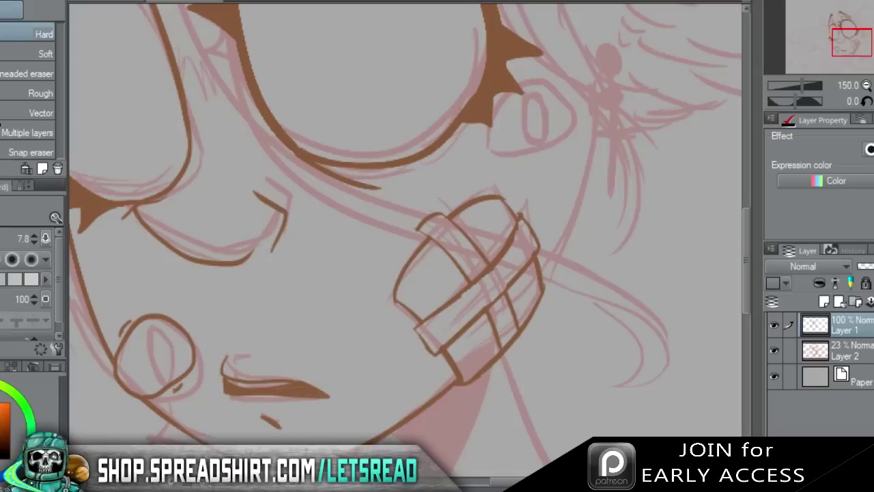
key(p)
drag(462, 295, 517, 238)
key(ctrl+z)
key(ctrl+z)
mouse_move(469, 290)
mouse_down()
mouse_move(516, 237)
mouse_move(519, 215)
mouse_move(545, 247)
mouse_up()
key(ctrl+z)
drag(518, 215, 543, 250)
key(ctrl+z)
drag(519, 215, 539, 252)
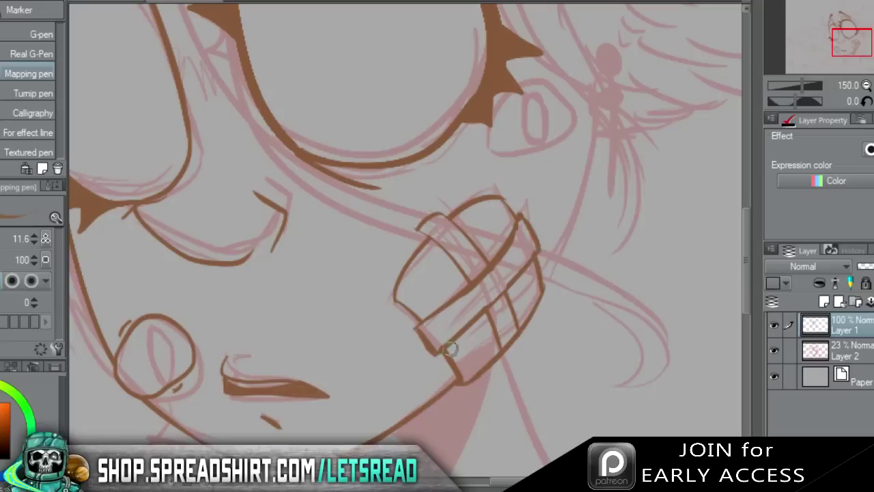
Ink the outline of the small eye beside the far lens, with short accent strokes above and below it.
mouse_move(491, 146)
mouse_down()
mouse_move(493, 134)
mouse_move(503, 151)
mouse_move(550, 152)
mouse_up()
key(ctrl+z)
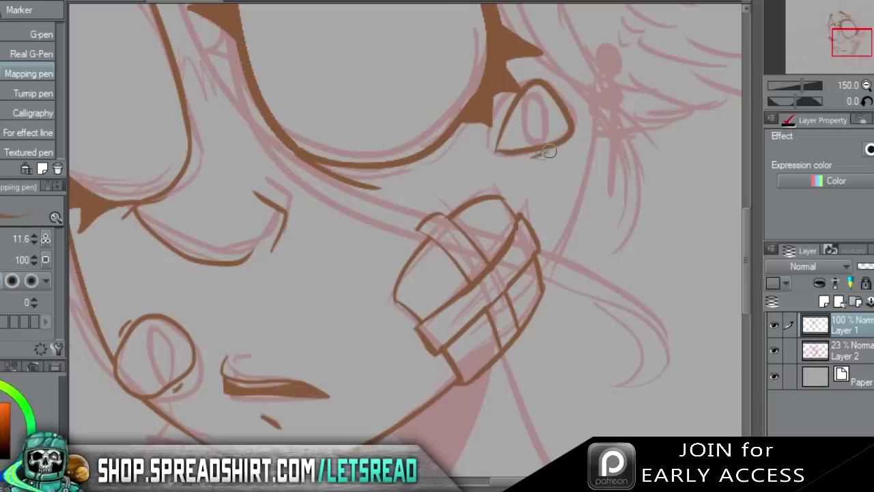
drag(530, 76, 544, 74)
Ink the side of the face as one curved line rising from the cheek patch towards the ear, redrawing it until smooth.
drag(541, 271, 596, 127)
key(ctrl+z)
drag(544, 268, 602, 112)
key(ctrl+z)
mouse_move(541, 274)
mouse_down()
mouse_move(591, 88)
mouse_move(575, 198)
mouse_move(598, 97)
mouse_up()
key(ctrl+z)
key(ctrl+z)
key(ctrl+z)
drag(538, 280, 604, 109)
key(ctrl+z)
drag(541, 276, 592, 104)
key(ctrl+z)
key(ctrl+z)
mouse_move(540, 278)
mouse_down()
mouse_move(608, 87)
mouse_move(590, 84)
mouse_up()
key(ctrl+z)
drag(539, 278, 608, 99)
key(ctrl+z)
key(ctrl+z)
drag(546, 261, 592, 108)
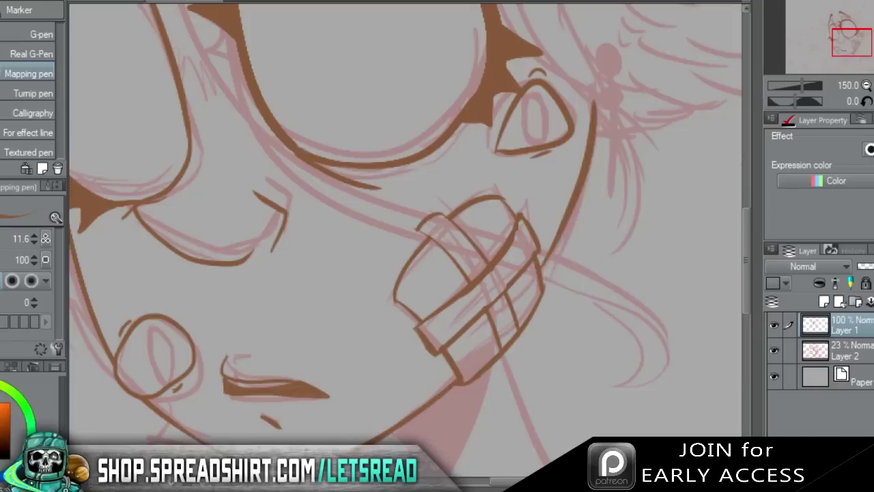
Ink the front neck line curving from under the jaw down past the collarbone.
click(867, 85)
drag(853, 44, 854, 54)
click(873, 86)
mouse_move(385, 234)
mouse_down()
mouse_move(429, 303)
mouse_move(428, 414)
mouse_move(441, 335)
mouse_move(417, 424)
mouse_up()
key(ctrl+z)
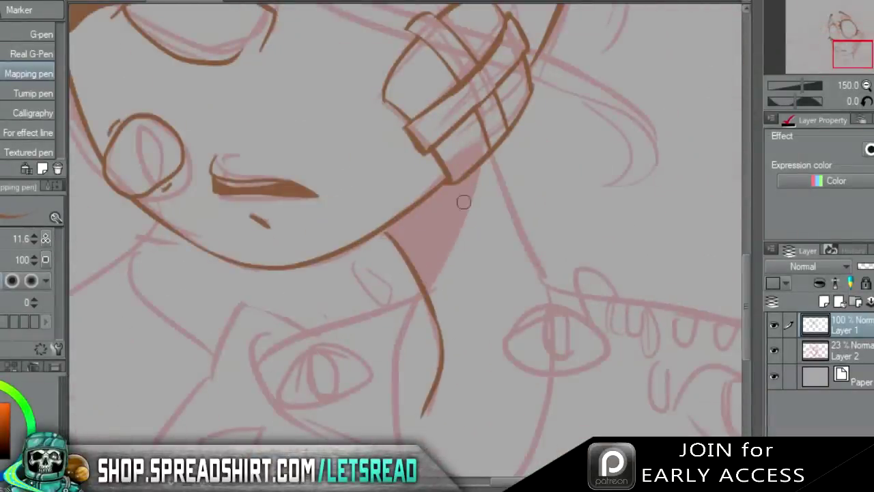
key(ctrl+z)
Ink the back of the neck as a slanted line from the cheek patch's lower corner down to the shoulder.
mouse_move(492, 158)
mouse_down()
mouse_move(552, 295)
mouse_move(501, 172)
mouse_move(548, 285)
mouse_up()
key(ctrl+z)
key(ctrl+z)
key(ctrl+z)
Ink the diagonal edge of the neck shadow and fill the area beneath the jaw with solid brown.
mouse_move(500, 164)
mouse_down()
mouse_move(436, 283)
mouse_move(425, 276)
mouse_up()
key(ctrl+z)
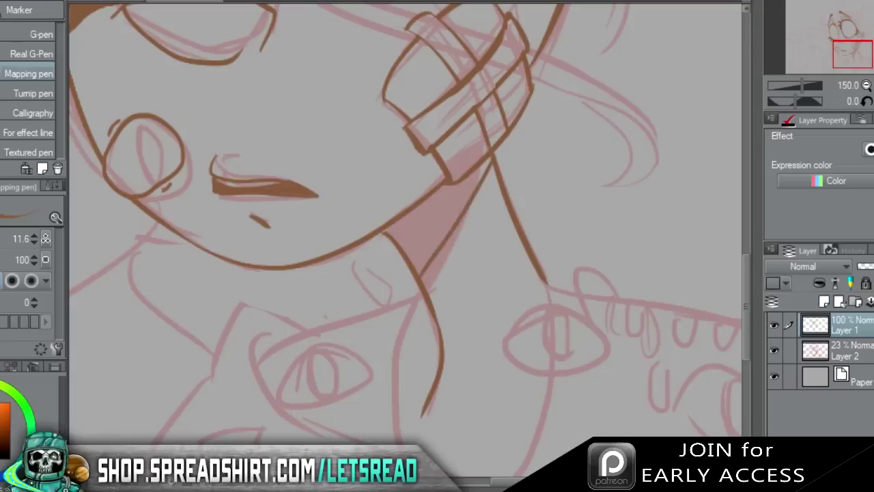
key(g)
click(418, 236)
click(406, 247)
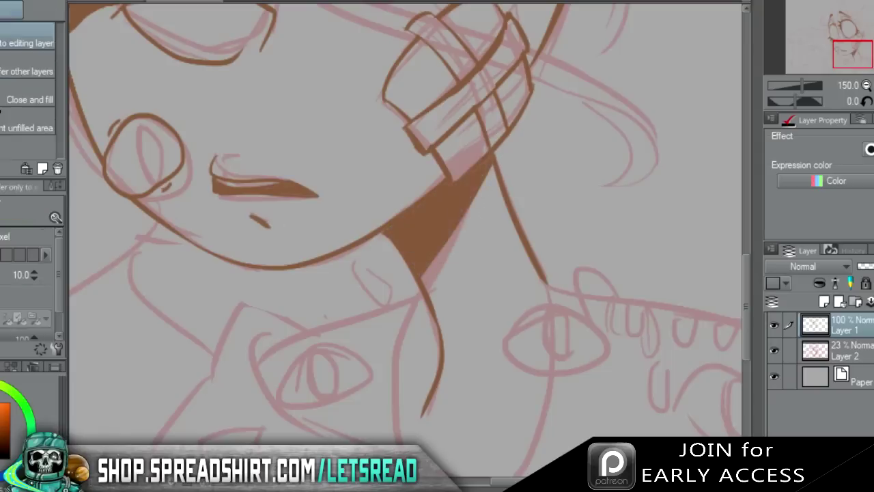
Ink the near shoulder as a long curve from the base of the neck down to the canvas edge.
key(p)
drag(843, 53, 838, 62)
mouse_move(478, 153)
mouse_down()
mouse_move(304, 217)
mouse_move(418, 172)
mouse_move(202, 317)
mouse_move(137, 435)
mouse_up()
key(ctrl+z)
key(ctrl+z)
drag(214, 302, 160, 436)
key(ctrl+z)
drag(230, 285, 140, 434)
key(ctrl+z)
drag(228, 289, 145, 439)
Ink the far shoulder line sweeping from the neck down to the garment's pointed corner, and erase its overshooting end.
drag(823, 34, 871, 62)
click(867, 85)
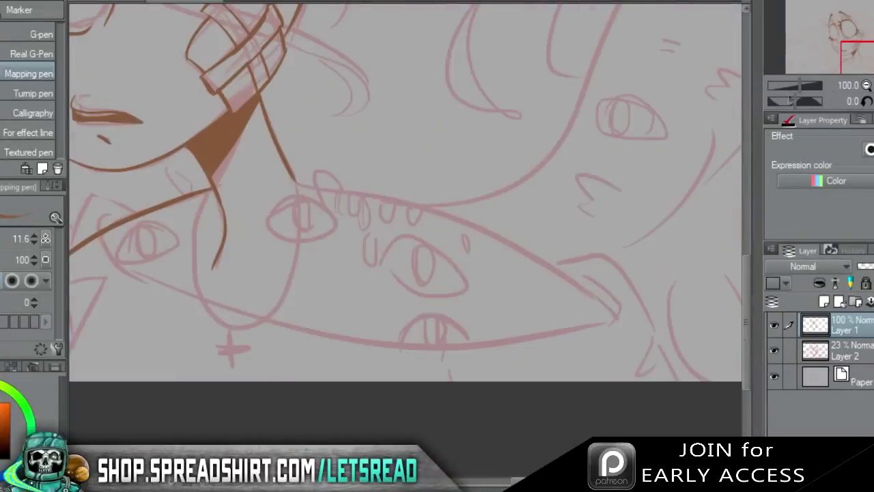
drag(294, 181, 542, 275)
key(ctrl+z)
drag(294, 176, 589, 311)
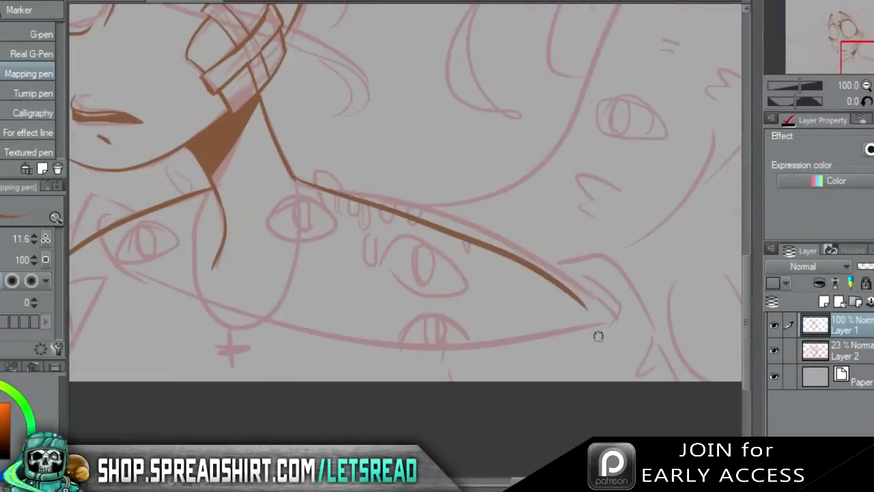
key(ctrl+z)
drag(301, 179, 575, 306)
key(ctrl+z)
key(ctrl+z)
mouse_move(293, 176)
mouse_down()
mouse_move(553, 284)
mouse_move(548, 274)
mouse_move(582, 308)
mouse_up()
key(ctrl+z)
drag(295, 177, 591, 313)
key(ctrl+z)
drag(293, 181, 634, 345)
key(ctrl+z)
drag(294, 179, 635, 340)
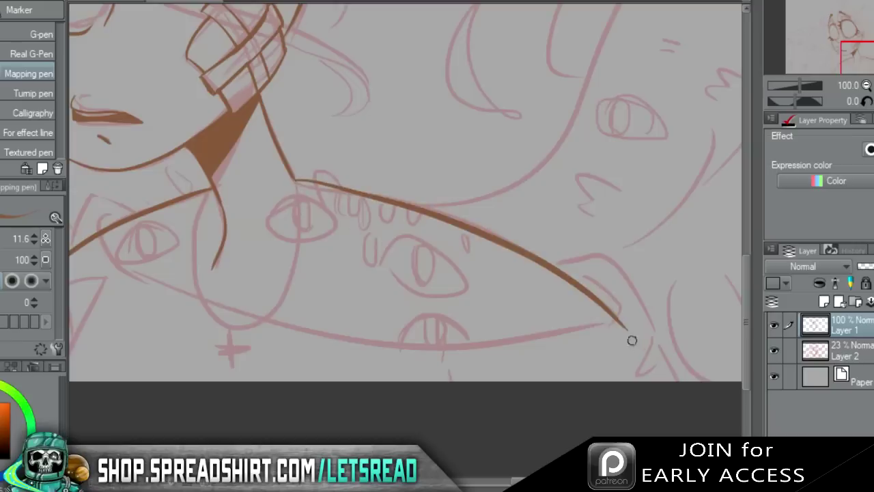
key(e)
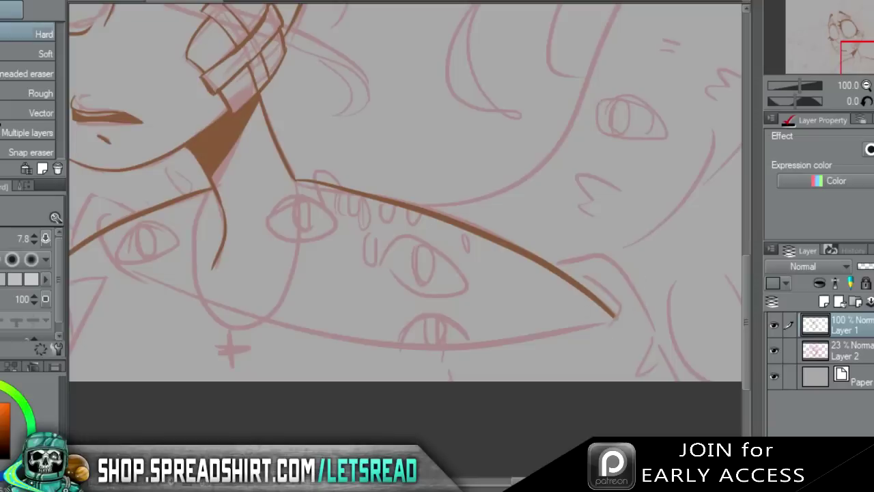
Ink a hooked curve crossing the near shoulder line to start the garment's neckline.
key(p)
drag(833, 53, 840, 65)
key(ctrl+plus)
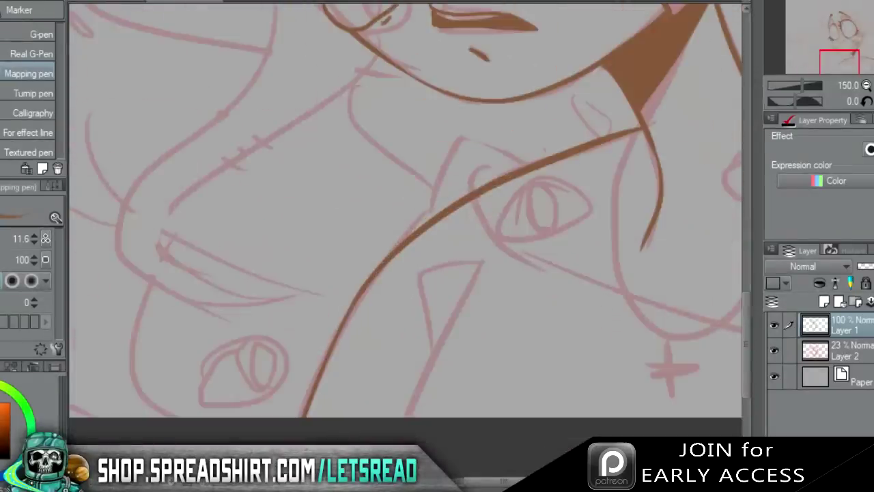
mouse_move(487, 164)
mouse_down()
mouse_move(524, 261)
mouse_move(578, 286)
mouse_move(560, 285)
mouse_up()
key(ctrl+z)
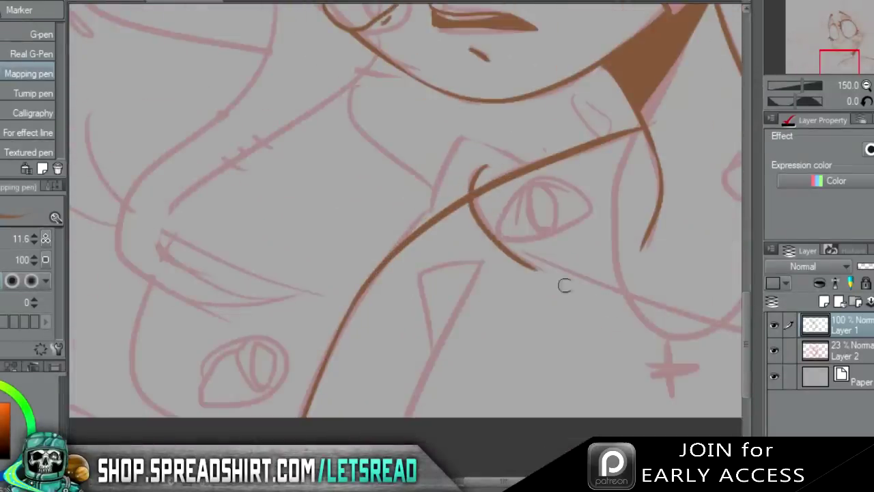
key(ctrl+z)
drag(485, 165, 538, 267)
key(ctrl+z)
drag(486, 166, 539, 264)
Ink the stepped sleeve outline outside the near shoulder, and erase the shoulder line it covers.
mouse_move(526, 162)
mouse_down()
mouse_move(451, 152)
mouse_move(430, 205)
mouse_move(357, 310)
mouse_up()
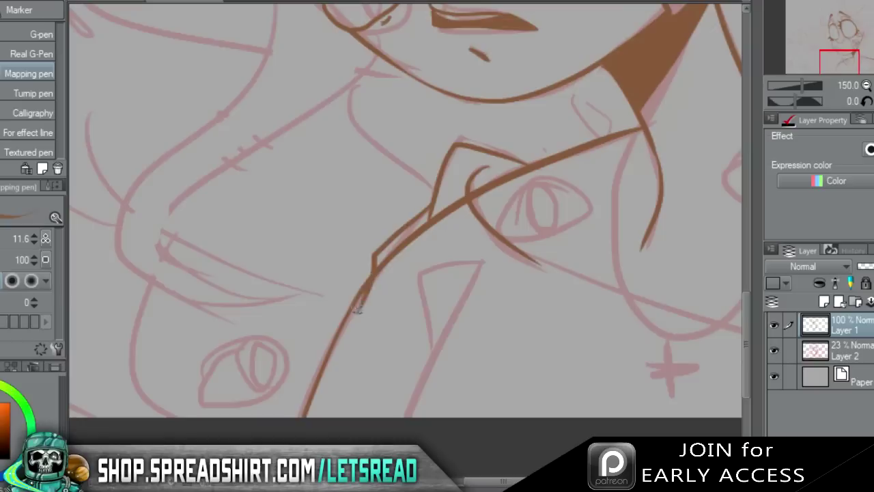
key(b)
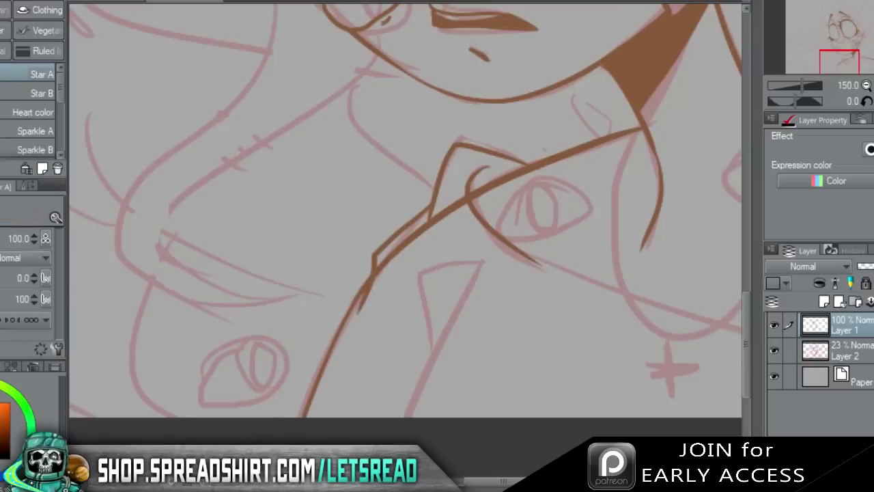
key(e)
mouse_move(455, 192)
mouse_down()
mouse_move(456, 222)
mouse_move(464, 200)
mouse_move(413, 252)
mouse_move(398, 250)
mouse_move(418, 232)
mouse_up()
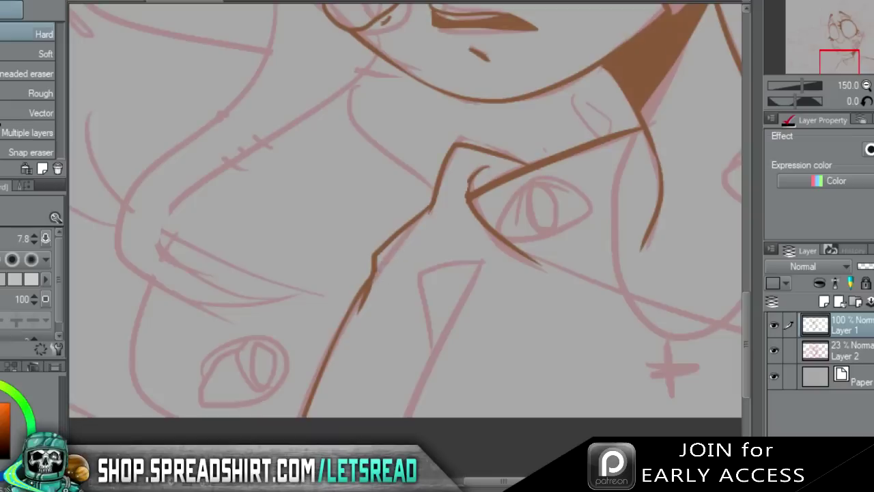
Hatch the small fold at the neckline's corner, and ink the triangular opening and inner arm line below it.
key(p)
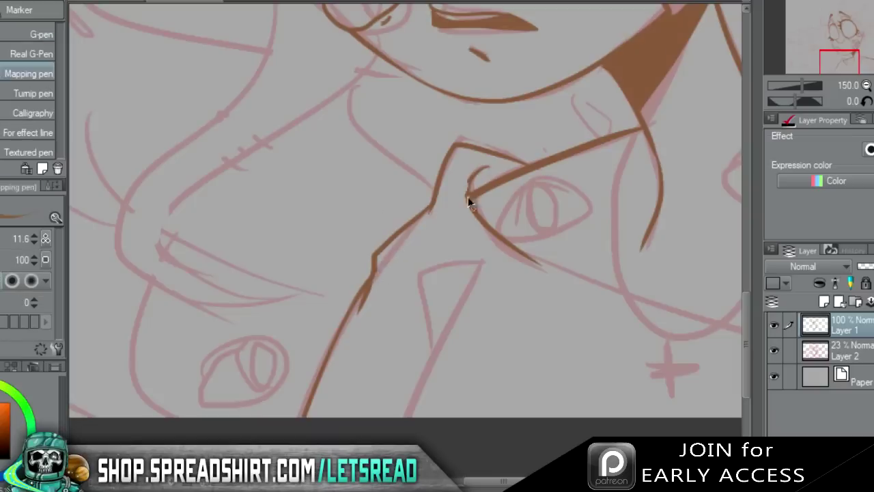
drag(482, 188, 492, 183)
drag(851, 59, 854, 62)
mouse_move(444, 219)
mouse_down()
mouse_move(369, 375)
mouse_move(388, 237)
mouse_up()
key(ctrl+z)
mouse_move(444, 222)
mouse_down()
mouse_move(355, 232)
mouse_move(402, 288)
mouse_move(374, 255)
mouse_move(396, 317)
mouse_up()
key(ctrl+z)
Ink the neckline as a long shallow curve across the chest to the tip of the far shoulder.
click(867, 85)
mouse_move(862, 42)
mouse_down()
mouse_move(865, 32)
mouse_move(853, 67)
mouse_move(864, 65)
mouse_up()
mouse_move(205, 242)
mouse_down()
mouse_move(242, 261)
mouse_move(662, 295)
mouse_up()
key(ctrl+z)
drag(200, 236, 690, 290)
key(ctrl+z)
drag(202, 239, 686, 285)
key(ctrl+z)
drag(198, 231, 664, 306)
key(ctrl+z)
drag(208, 241, 654, 277)
key(ctrl+z)
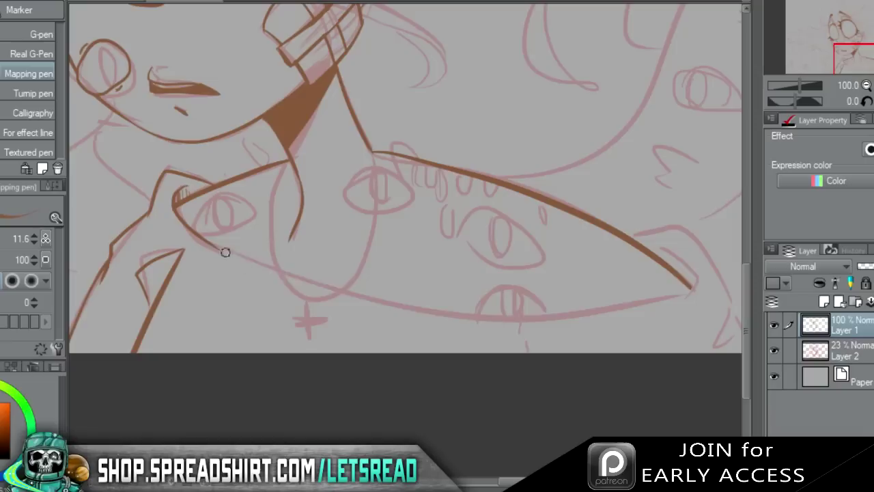
drag(218, 245, 680, 273)
key(ctrl+z)
drag(203, 240, 700, 277)
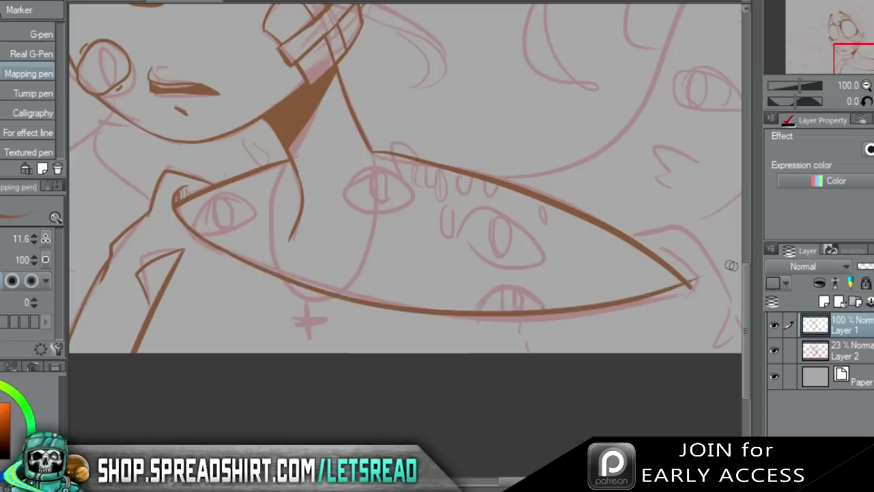
Erase the end of the shoulder line that overshoots the neckline at the far shoulder tip.
drag(845, 63, 867, 64)
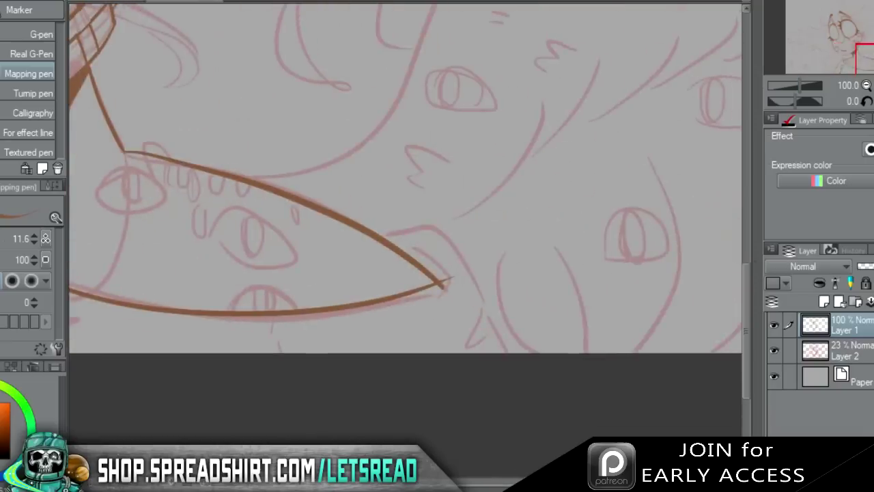
key(e)
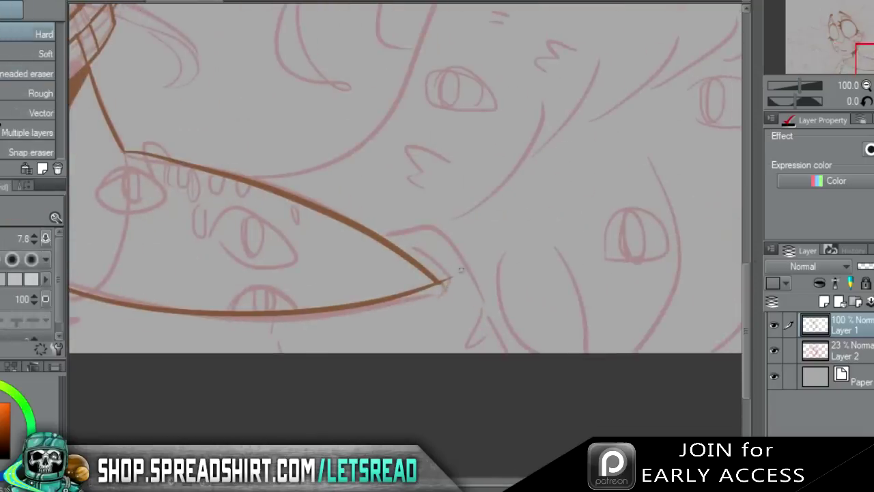
key(ctrl+plus)
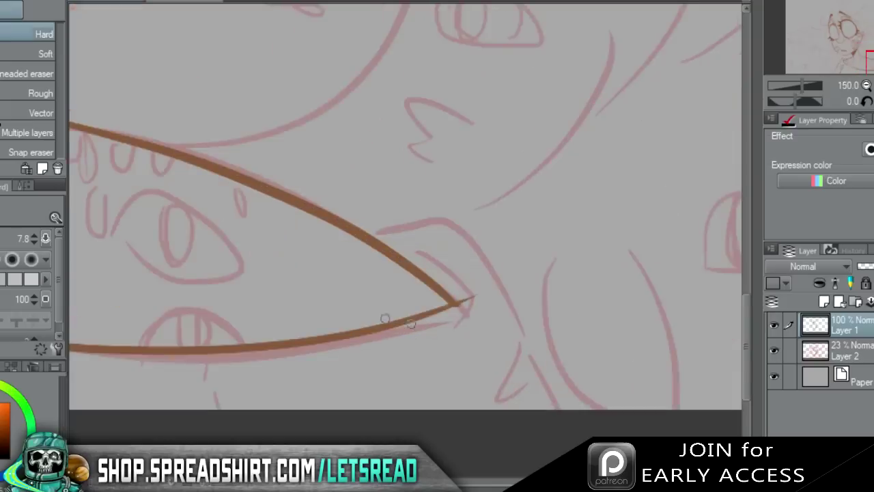
mouse_move(443, 321)
mouse_down()
mouse_move(469, 314)
mouse_move(474, 296)
mouse_up()
Ink the far sleeve outline arching over the shoulder tip and down the arm, with a small hooked fold at its lower end.
key(p)
drag(371, 235, 486, 237)
key(ctrl+z)
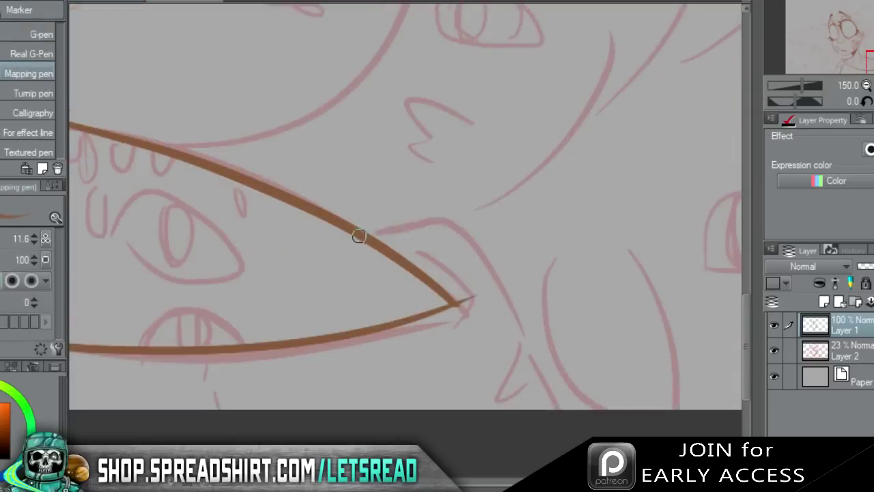
mouse_move(362, 233)
mouse_down()
mouse_move(470, 236)
mouse_move(511, 297)
mouse_move(516, 329)
mouse_move(512, 312)
mouse_move(501, 434)
mouse_up()
key(ctrl+z)
drag(515, 314, 489, 408)
key(ctrl+z)
key(ctrl+z)
key(ctrl+z)
mouse_move(370, 233)
mouse_down()
mouse_move(489, 250)
mouse_move(521, 332)
mouse_move(503, 382)
mouse_up()
key(ctrl+z)
mouse_move(523, 336)
mouse_down()
mouse_move(502, 384)
mouse_move(529, 384)
mouse_move(558, 424)
mouse_up()
drag(442, 306, 487, 285)
key(ctrl+z)
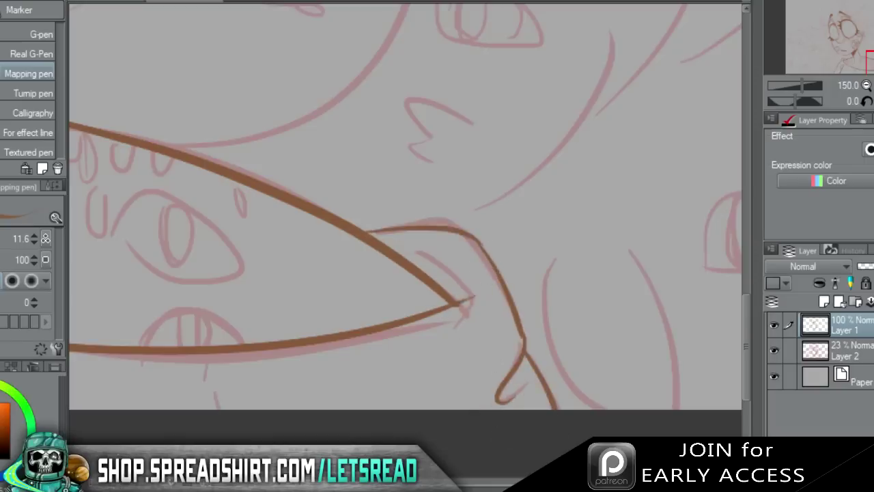
Erase the neckline's overshoot at the far shoulder tip, and ink a hatched fold beside it.
key(e)
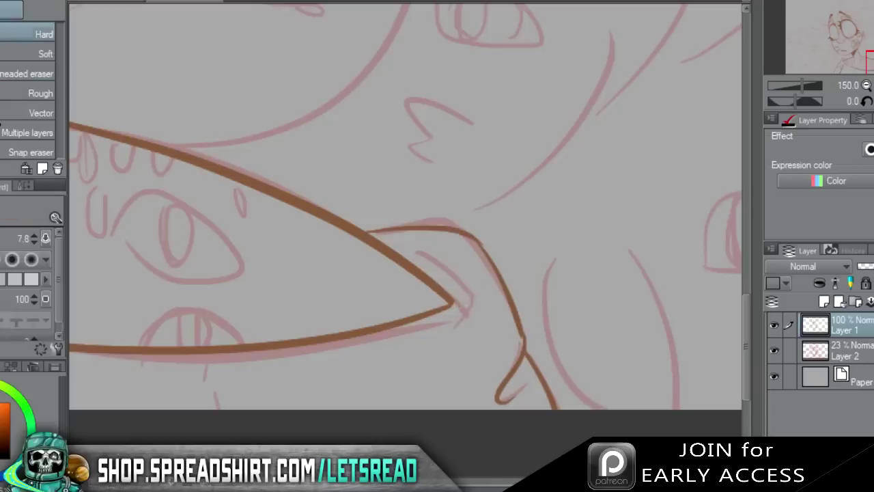
key(p)
mouse_move(429, 264)
mouse_down()
mouse_move(450, 306)
mouse_move(444, 311)
mouse_move(461, 298)
mouse_move(435, 261)
mouse_move(453, 298)
mouse_move(463, 288)
mouse_move(454, 273)
mouse_move(433, 268)
mouse_move(423, 291)
mouse_move(451, 285)
mouse_up()
key(ctrl+z)
Ink the necklace cord as a U-shaped loop hanging from both sides of the neck to just below the neckline.
drag(868, 68, 854, 58)
drag(412, 107, 370, 250)
key(ctrl+z)
mouse_move(414, 92)
mouse_down()
mouse_move(417, 135)
mouse_move(401, 185)
mouse_up()
key(ctrl+z)
drag(410, 102, 286, 108)
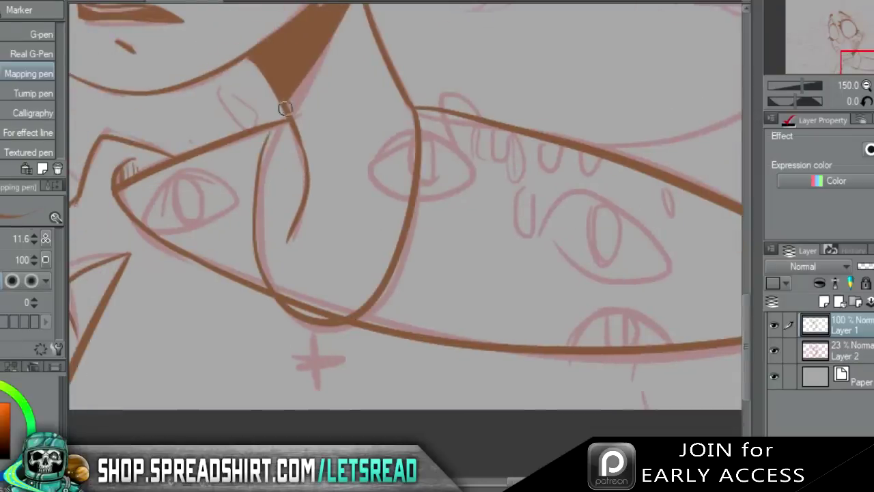
drag(267, 150, 281, 120)
key(ctrl+z)
mouse_move(412, 107)
mouse_down()
mouse_move(412, 156)
mouse_move(293, 151)
mouse_up()
key(ctrl+z)
mouse_move(287, 118)
mouse_down()
mouse_move(289, 143)
mouse_move(402, 118)
mouse_move(290, 110)
mouse_up()
key(ctrl+z)
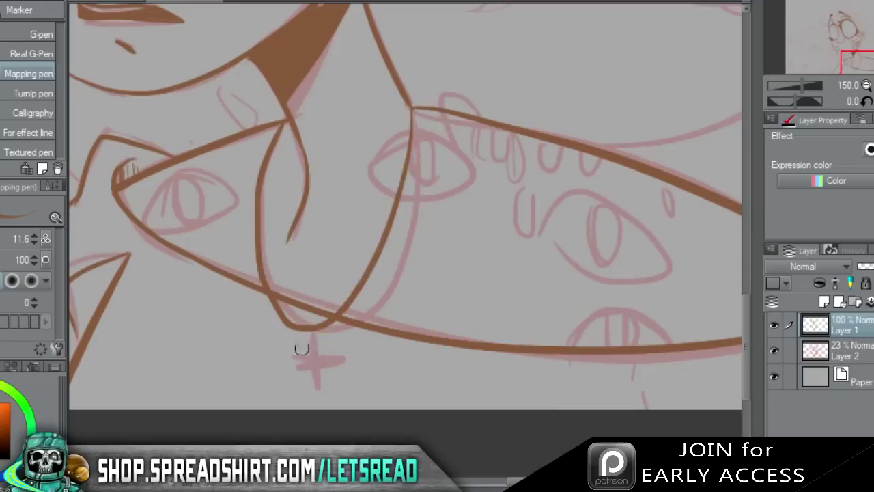
Ink a small cross pendant hanging from a round bead at the bottom of the necklace cord.
drag(301, 331, 301, 362)
key(ctrl+z)
key(ctrl+z)
drag(302, 329, 307, 398)
key(ctrl+z)
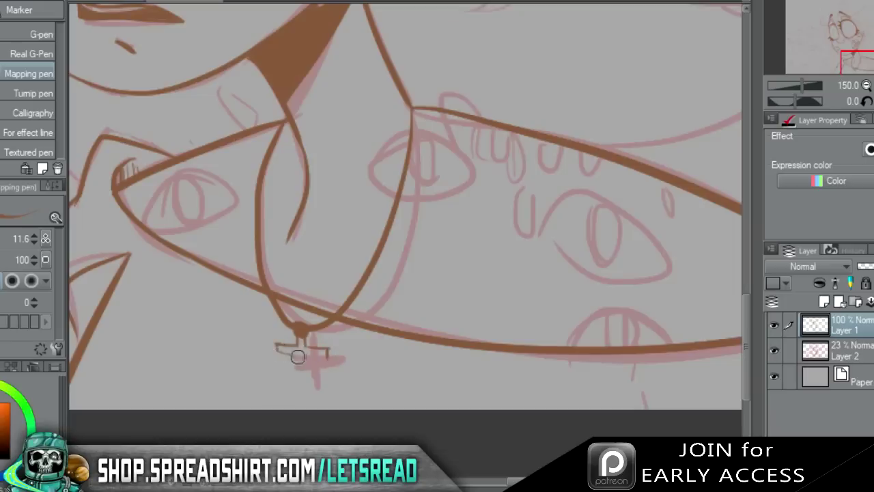
drag(296, 357, 304, 386)
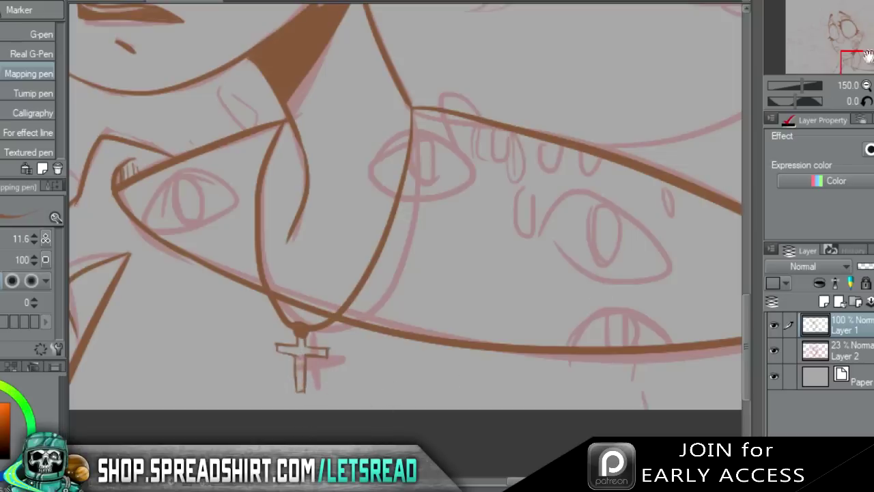
Ink a small edge between the cord and the neck line at the neck's base, and fill the gap solid brown.
drag(866, 61, 859, 55)
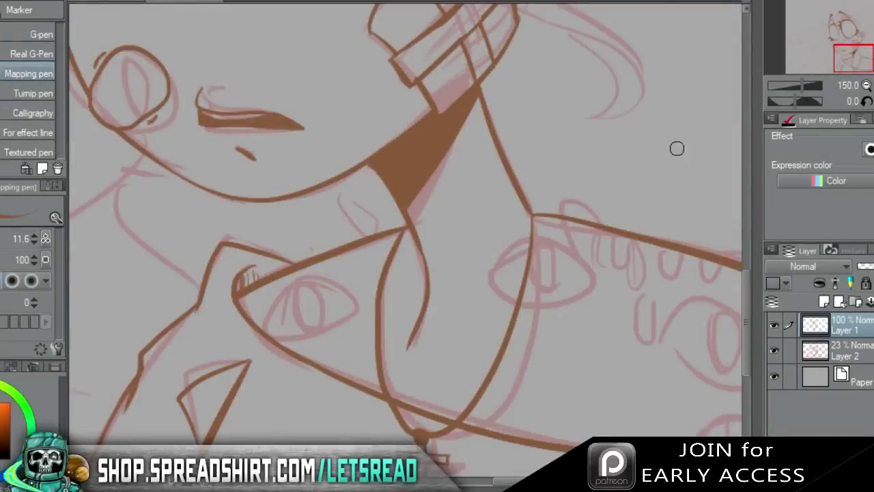
drag(400, 240, 422, 275)
key(g)
click(411, 241)
Ink the outline of the eye on the near side of the chest, with short accent strokes above and below it.
key(p)
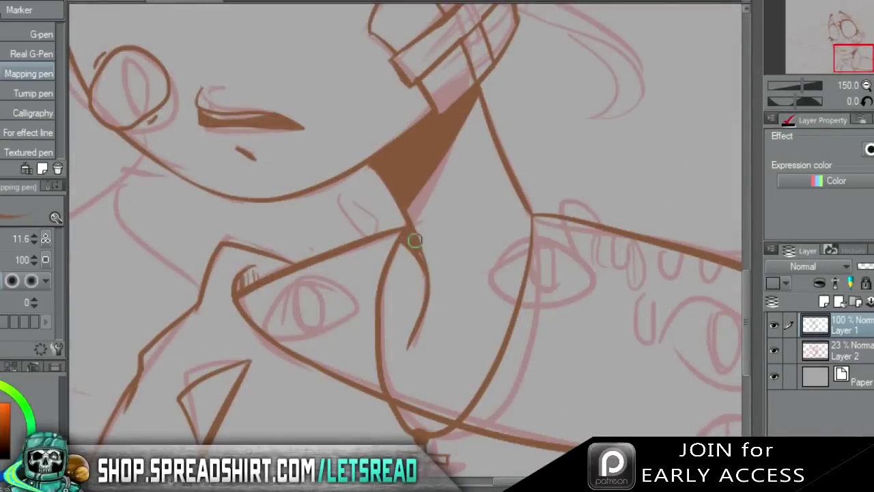
mouse_move(265, 332)
mouse_down()
mouse_move(301, 282)
mouse_move(299, 347)
mouse_move(325, 280)
mouse_move(290, 328)
mouse_move(315, 280)
mouse_move(297, 343)
mouse_move(288, 340)
mouse_move(313, 332)
mouse_move(323, 349)
mouse_move(343, 332)
mouse_up()
key(ctrl+z)
key(ctrl+z)
mouse_move(293, 284)
mouse_down()
mouse_move(275, 289)
mouse_move(327, 277)
mouse_up()
Ink the oval outline of the eye over the far side of the necklace cord, with short accent strokes above and below.
mouse_move(492, 277)
mouse_down()
mouse_move(569, 261)
mouse_move(503, 258)
mouse_move(517, 250)
mouse_move(504, 255)
mouse_move(498, 279)
mouse_up()
key(ctrl+z)
key(ctrl+z)
mouse_move(496, 276)
mouse_down()
mouse_move(514, 303)
mouse_move(495, 276)
mouse_move(503, 295)
mouse_move(575, 270)
mouse_move(495, 280)
mouse_move(507, 254)
mouse_move(573, 287)
mouse_move(501, 295)
mouse_up()
key(ctrl+z)
key(ctrl+z)
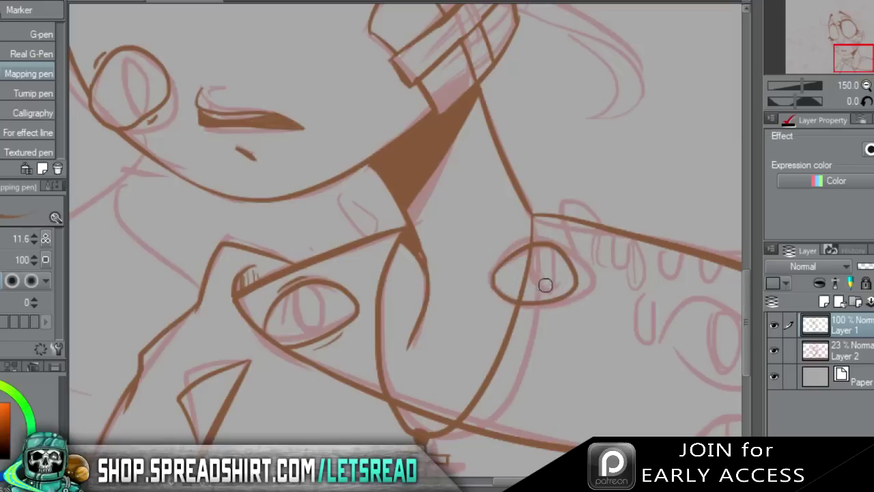
drag(532, 315, 548, 314)
drag(526, 240, 547, 237)
Ink the half-hidden eye above the garment's neckline and the outline of the large eye on the far shoulder, with short accent strokes.
drag(862, 56, 872, 66)
drag(355, 319, 456, 315)
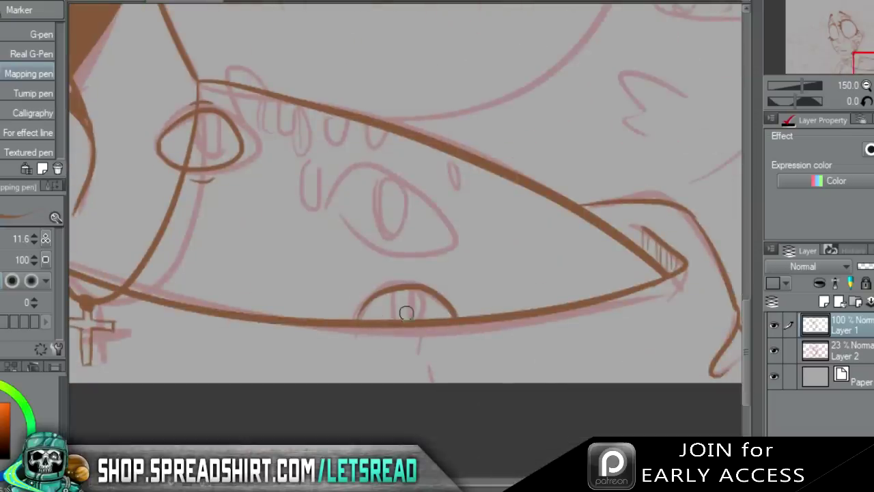
mouse_move(335, 211)
mouse_down()
mouse_move(440, 238)
mouse_move(344, 211)
mouse_move(341, 175)
mouse_move(435, 246)
mouse_move(432, 218)
mouse_move(342, 211)
mouse_move(353, 247)
mouse_up()
key(ctrl+z)
key(ctrl+z)
drag(337, 217, 386, 253)
drag(387, 168, 439, 224)
mouse_move(862, 60)
mouse_down()
mouse_move(850, 48)
mouse_move(855, 63)
mouse_move(873, 63)
mouse_up()
drag(541, 347, 530, 356)
Add a new layer and ink a row of overlapping oval scales along the far shoulder line, starting at the neck.
key(ctrl+minus)
key(ctrl+minus)
mouse_move(858, 43)
mouse_down()
mouse_move(839, 7)
mouse_move(848, 34)
mouse_up()
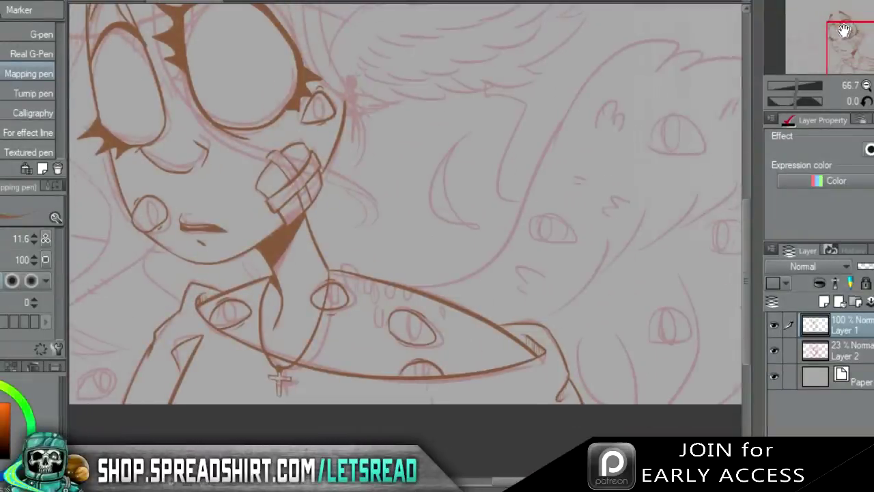
click(825, 302)
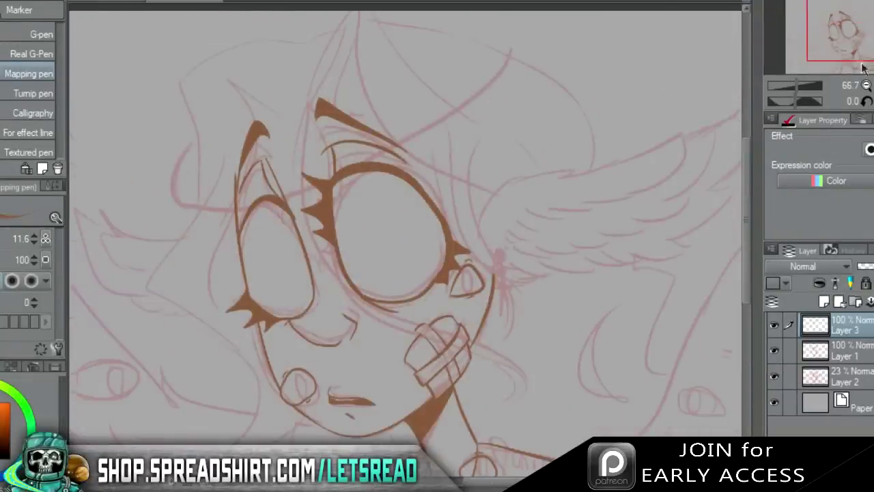
drag(858, 45, 866, 61)
key(ctrl+plus)
key(ctrl+plus)
mouse_move(319, 157)
mouse_down()
mouse_move(283, 168)
mouse_move(299, 149)
mouse_move(350, 196)
mouse_move(360, 171)
mouse_move(434, 194)
mouse_move(413, 210)
mouse_move(439, 226)
mouse_move(454, 196)
mouse_up()
key(ctrl+z)
key(ctrl+z)
key(ctrl+z)
key(ctrl+z)
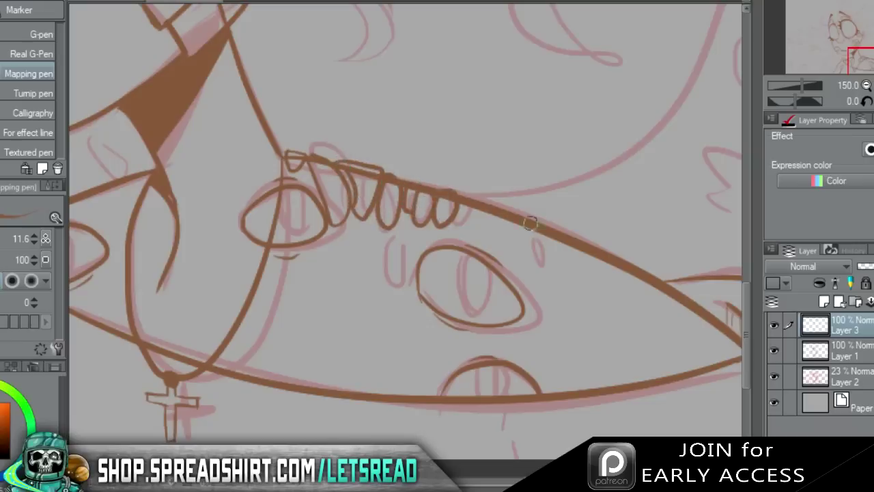
Continue the row of oval scales outward along the far shoulder line, leaving wider gaps between them.
mouse_move(496, 215)
mouse_down()
mouse_move(510, 220)
mouse_move(488, 243)
mouse_up()
drag(459, 205, 468, 205)
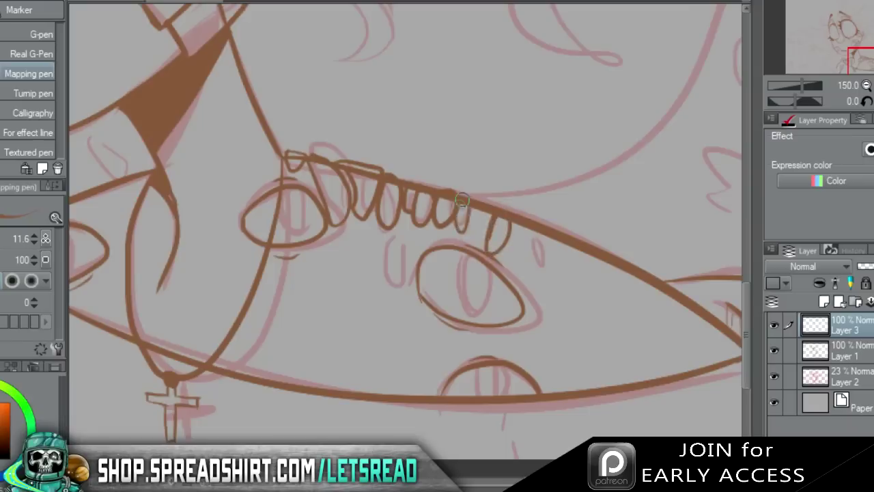
drag(543, 225, 537, 226)
drag(474, 213, 485, 215)
key(ctrl+z)
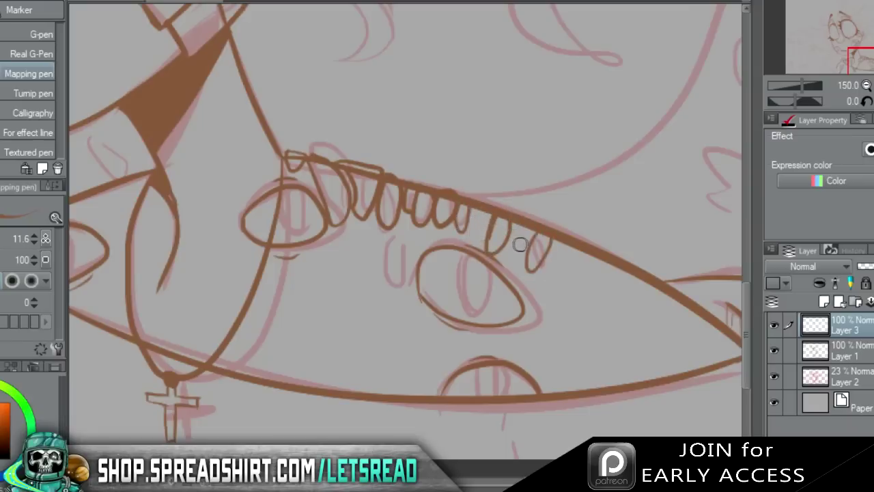
mouse_move(517, 224)
mouse_down()
mouse_move(560, 264)
mouse_move(580, 272)
mouse_move(583, 260)
mouse_up()
key(ctrl+z)
Ink loose oval scales scattered around the large shoulder eye and a curved pointed tuft above the shoulder line.
drag(569, 307, 572, 306)
drag(635, 303, 613, 272)
drag(364, 247, 366, 250)
drag(604, 202, 573, 237)
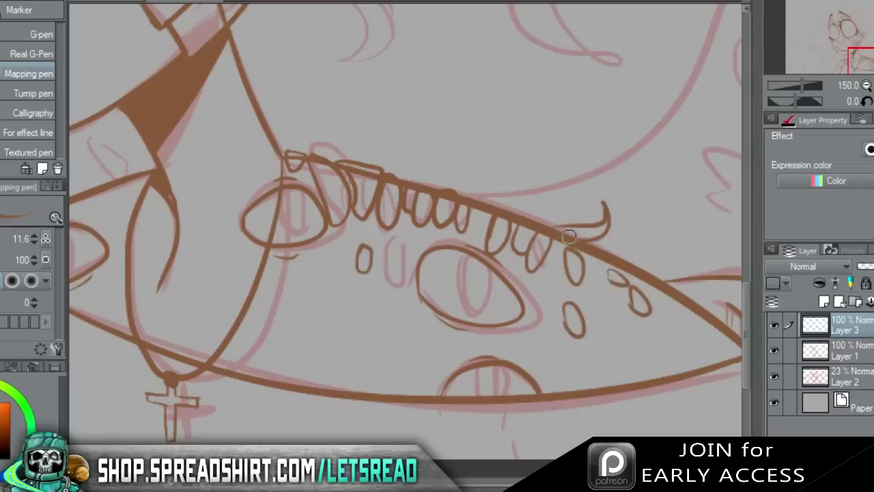
drag(320, 269, 325, 267)
On Layer 1, erase the parts of the far shoulder line that cross the scales.
click(847, 351)
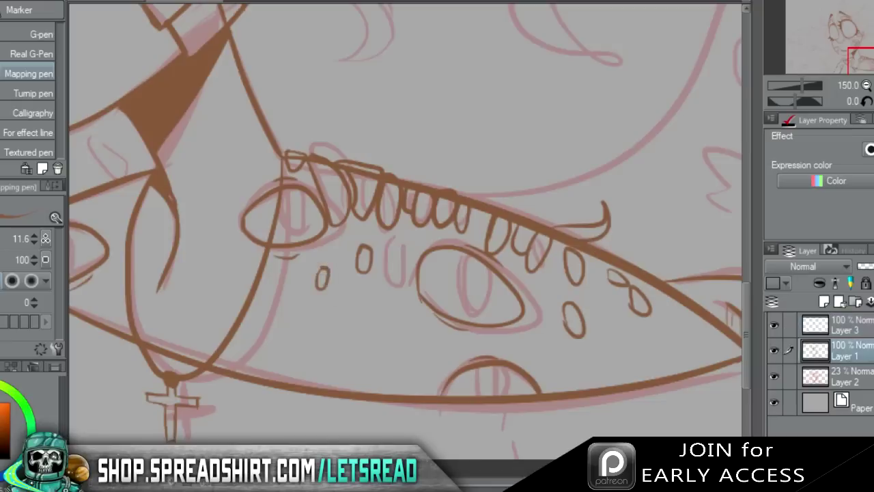
key(e)
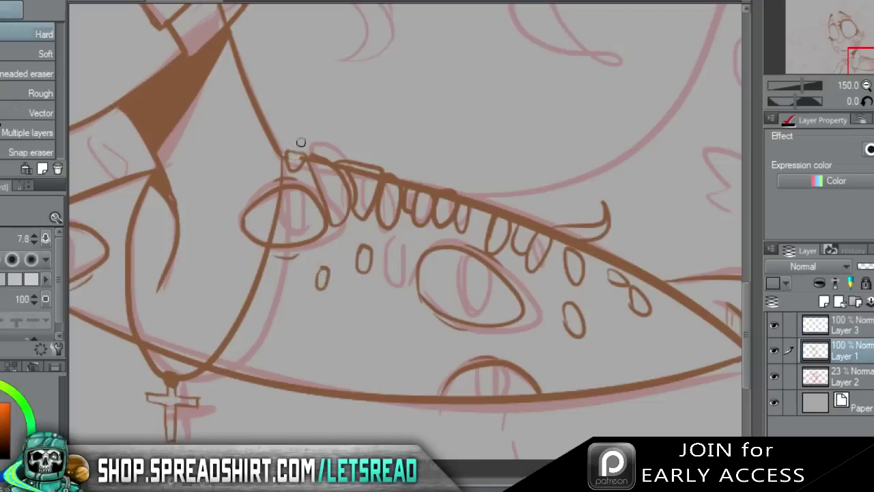
drag(347, 168, 377, 176)
drag(388, 179, 406, 185)
drag(351, 172, 377, 171)
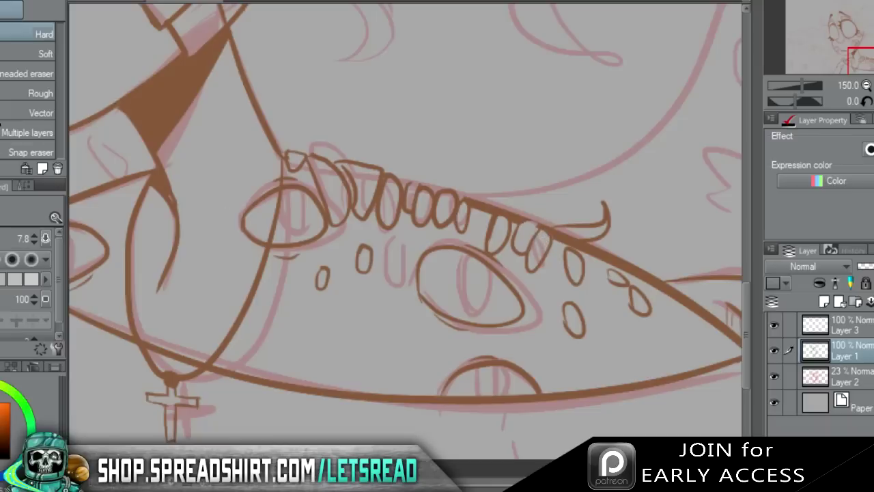
Merge Layer 3 down into Layer 1 and thicken the edge of a large scale near the neck.
key(p)
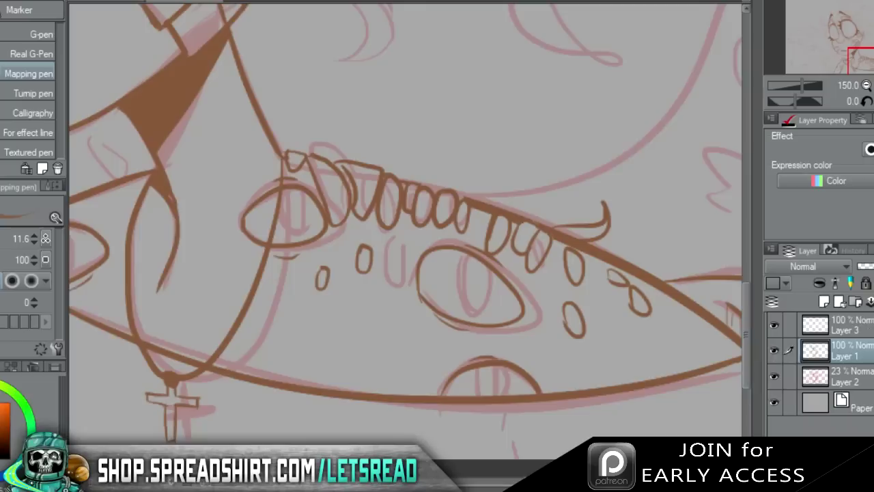
click(852, 325)
key(ctrl+e)
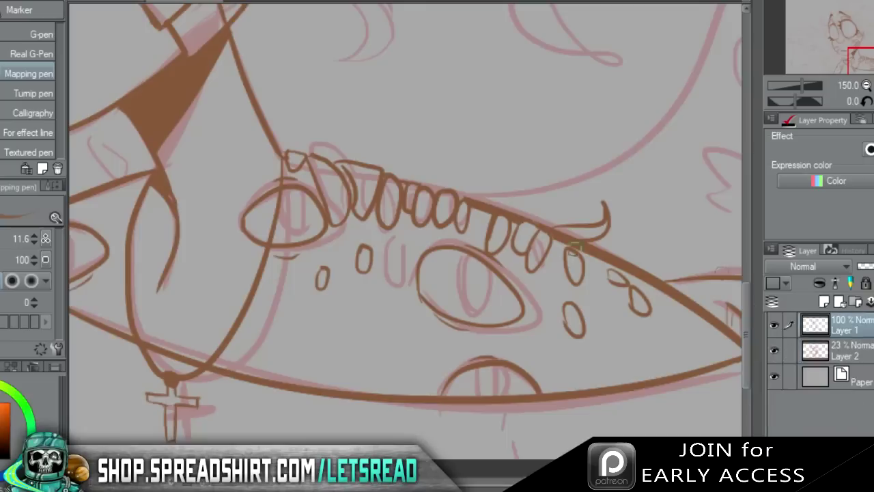
drag(338, 164, 353, 194)
Add a new layer and ink a row of scales along the near shoulder line, plus loose ovals around the near chest eye.
drag(854, 50, 838, 53)
click(824, 301)
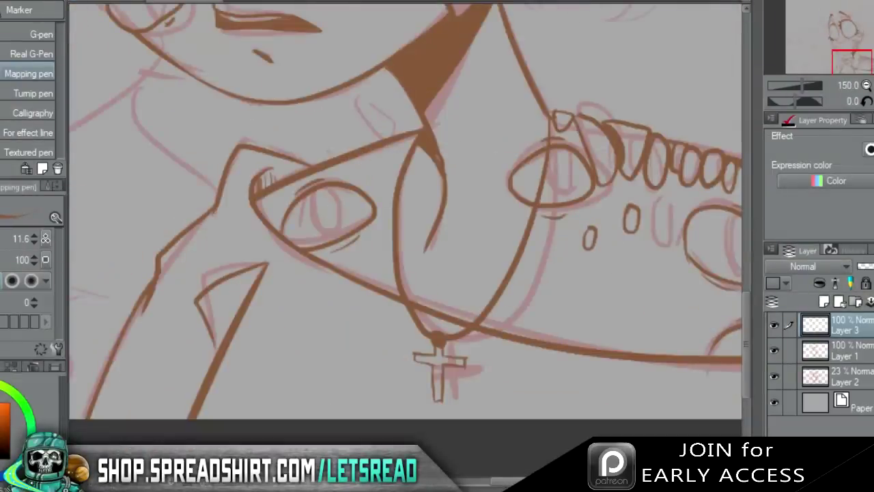
mouse_move(399, 124)
mouse_down()
mouse_move(391, 135)
mouse_move(402, 140)
mouse_move(347, 175)
mouse_up()
key(ctrl+z)
drag(377, 229, 375, 242)
mouse_move(347, 143)
mouse_down()
mouse_move(359, 152)
mouse_move(321, 168)
mouse_up()
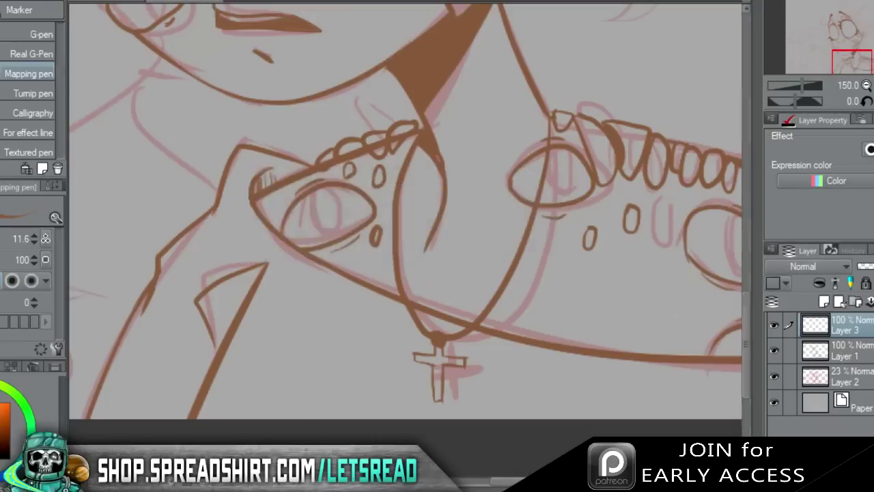
Erase the near shoulder line on Layer 1 where it runs through the scales, and merge Layer 3 down into Layer 1.
key(e)
drag(323, 163, 325, 158)
key(ctrl+z)
click(847, 355)
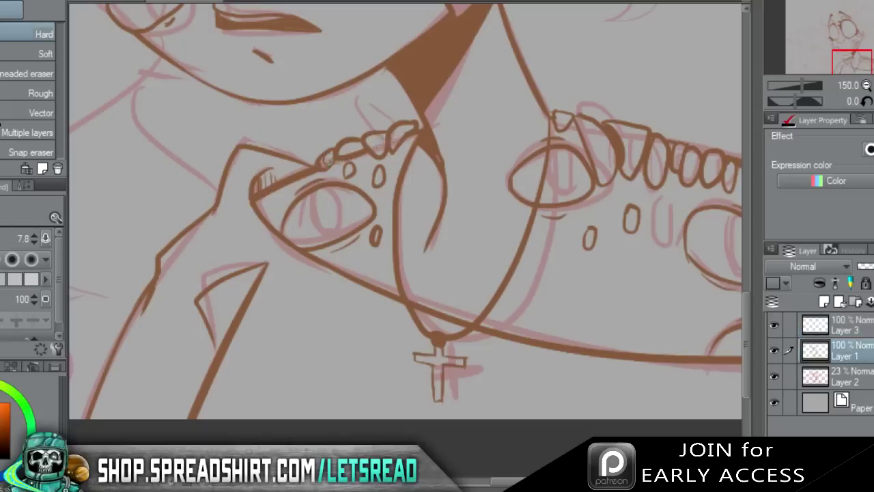
click(851, 325)
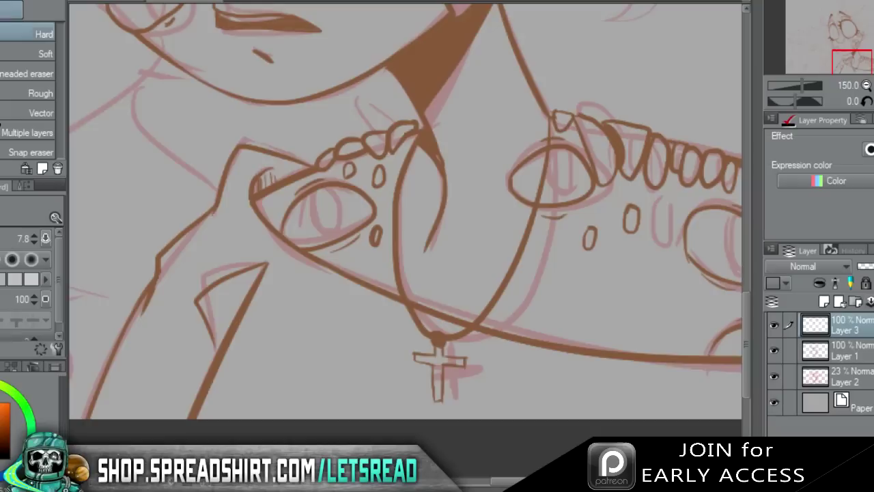
key(ctrl+e)
click(2, 162)
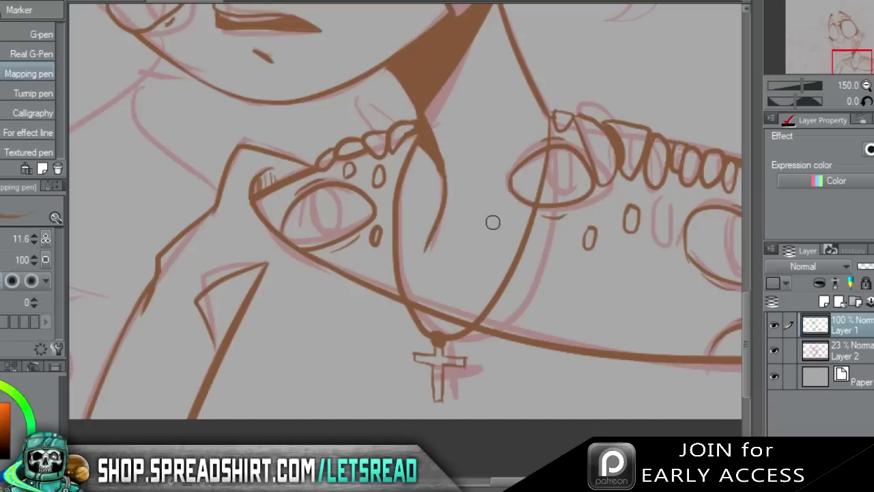
Ink the head wing's upper edge and its first row of feathers, with short feather strokes near the wing's base.
click(867, 87)
click(865, 14)
mouse_move(865, 15)
mouse_down()
mouse_move(857, 39)
mouse_move(869, 59)
mouse_move(863, 37)
mouse_move(873, 30)
mouse_up()
double_click(868, 87)
click(873, 85)
click(873, 85)
mouse_move(302, 229)
mouse_down()
mouse_move(302, 191)
mouse_move(372, 149)
mouse_move(459, 138)
mouse_move(611, 72)
mouse_move(586, 157)
mouse_move(561, 180)
mouse_move(485, 198)
mouse_move(430, 186)
mouse_up()
key(ctrl+z)
drag(491, 206, 380, 202)
drag(393, 227, 360, 215)
mouse_move(378, 241)
mouse_down()
mouse_move(352, 252)
mouse_move(335, 235)
mouse_up()
drag(350, 258, 314, 236)
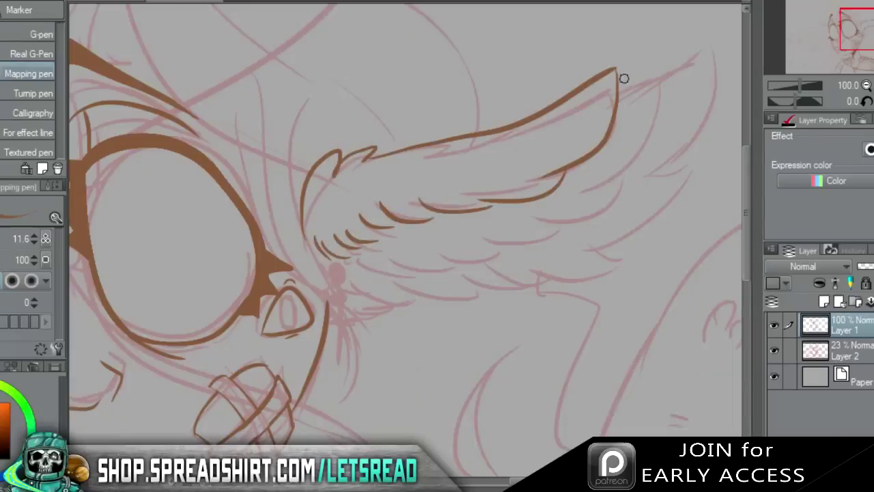
Ink the second row of feathers on the head wing, from the outer tip back to the base.
mouse_move(614, 73)
mouse_down()
mouse_move(624, 64)
mouse_move(595, 177)
mouse_move(488, 235)
mouse_up()
key(ctrl+z)
mouse_move(588, 188)
mouse_down()
mouse_move(490, 241)
mouse_move(445, 249)
mouse_move(481, 235)
mouse_move(418, 240)
mouse_move(430, 256)
mouse_move(330, 279)
mouse_up()
key(ctrl+z)
key(ctrl+z)
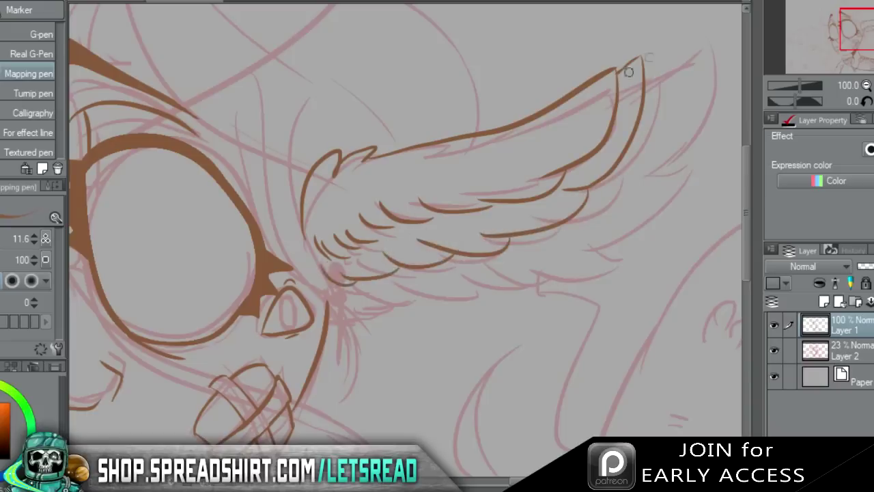
Extend the head wing's tip with long pointed outer feathers curving down its outer edge.
mouse_move(618, 71)
mouse_down()
mouse_move(689, 17)
mouse_move(639, 156)
mouse_move(705, 8)
mouse_move(641, 137)
mouse_up()
key(ctrl+z)
key(ctrl+z)
mouse_move(699, 75)
mouse_down()
mouse_move(605, 211)
mouse_move(498, 259)
mouse_up()
key(ctrl+z)
drag(660, 180, 564, 265)
key(ctrl+z)
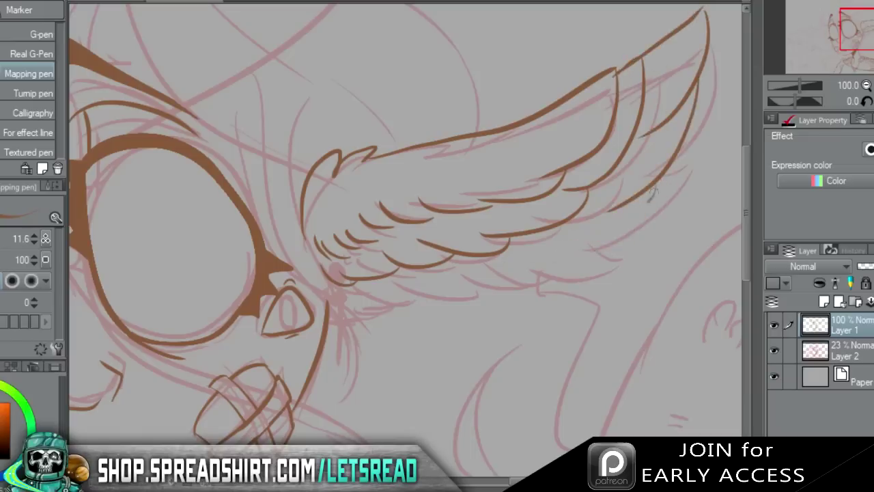
Ink the long overlapping feathers along the lower outer edge of the head wing.
drag(659, 179, 560, 254)
drag(613, 236, 494, 271)
key(ctrl+z)
key(ctrl+z)
drag(654, 183, 533, 259)
drag(607, 243, 459, 266)
key(ctrl+z)
key(ctrl+z)
drag(658, 181, 541, 250)
drag(618, 242, 482, 264)
Ink the bottom row of feathers on the head wing, joining it to the side of the face.
mouse_move(545, 278)
mouse_down()
mouse_move(511, 284)
mouse_move(423, 265)
mouse_up()
key(ctrl+z)
mouse_move(521, 275)
mouse_down()
mouse_move(405, 264)
mouse_move(464, 283)
mouse_move(373, 277)
mouse_move(341, 287)
mouse_up()
key(ctrl+z)
key(ctrl+z)
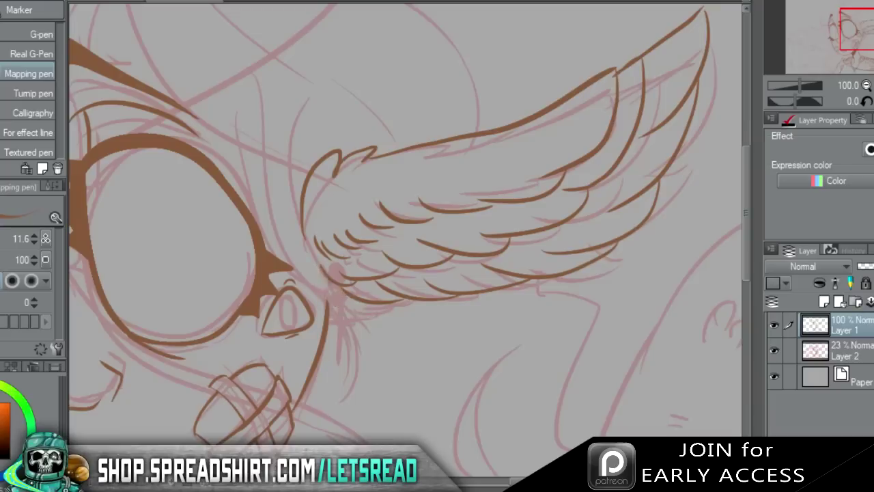
drag(360, 305, 335, 305)
Add small curl and tick marks to the head wing's plumage and a short accent stroke inside its tip.
drag(490, 155, 514, 153)
drag(317, 203, 317, 214)
drag(321, 201, 322, 213)
drag(407, 171, 415, 175)
key(e)
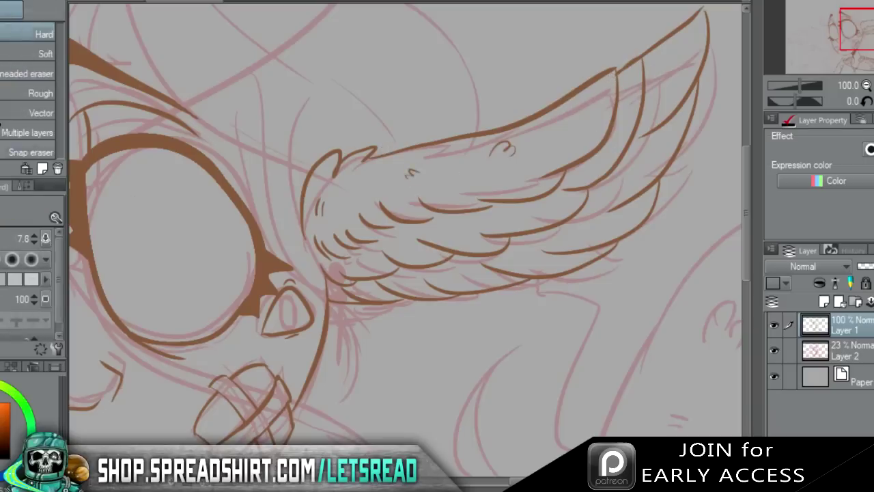
key(p)
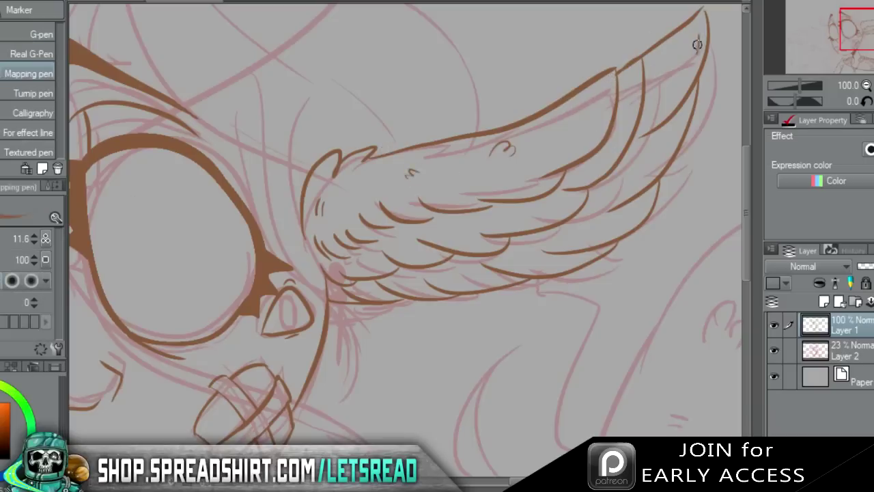
drag(842, 35, 848, 27)
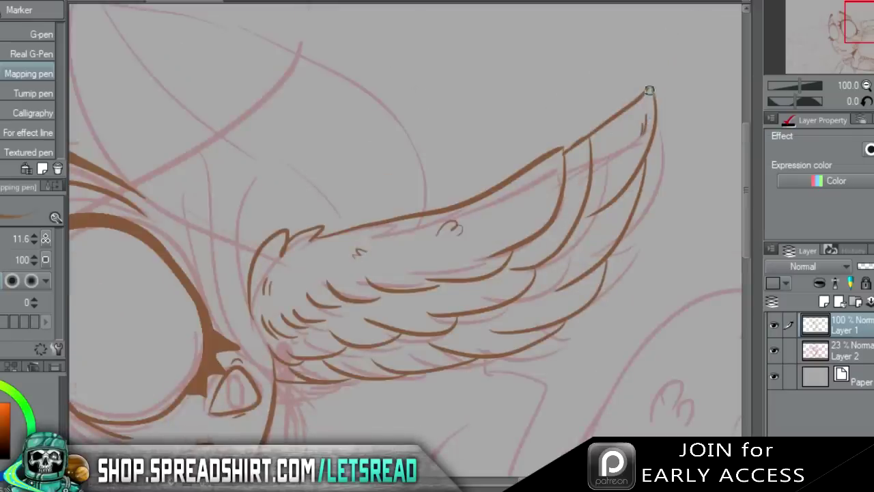
Ink a small pointed feather tuft on the far shoulder line where the large back wing begins.
mouse_move(848, 22)
mouse_down()
mouse_move(845, 58)
mouse_move(871, 51)
mouse_up()
click(774, 351)
click(776, 348)
key(ctrl+plus)
key(ctrl+minus)
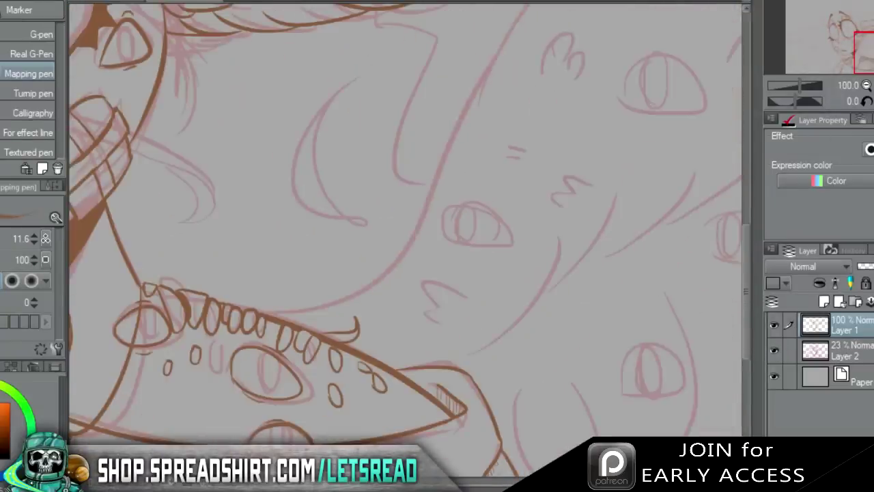
click(866, 85)
mouse_move(254, 339)
mouse_down()
mouse_move(282, 339)
mouse_move(315, 326)
mouse_up()
key(ctrl+z)
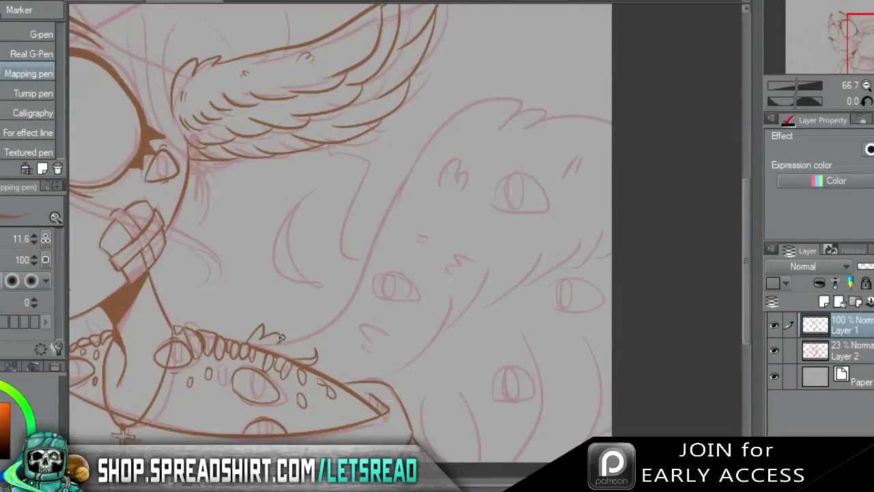
Ink the large back wing's upper contour from the shoulder to the canvas edge, with feather tufts at its crest.
drag(287, 340, 459, 114)
key(ctrl+z)
drag(284, 340, 438, 130)
key(ctrl+z)
mouse_move(291, 336)
mouse_down()
mouse_move(352, 285)
mouse_move(437, 126)
mouse_move(456, 111)
mouse_move(531, 126)
mouse_move(640, 168)
mouse_up()
key(ctrl+z)
key(ctrl+z)
mouse_move(539, 126)
mouse_down()
mouse_move(660, 176)
mouse_move(612, 123)
mouse_up()
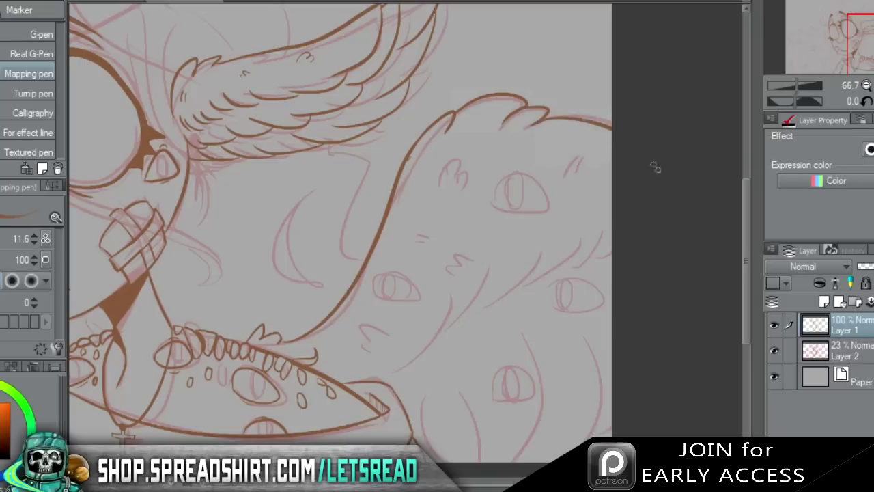
Ink the stepped feather strokes along the underside of the large back wing, out to the canvas edge.
drag(386, 372, 476, 282)
drag(461, 320, 505, 257)
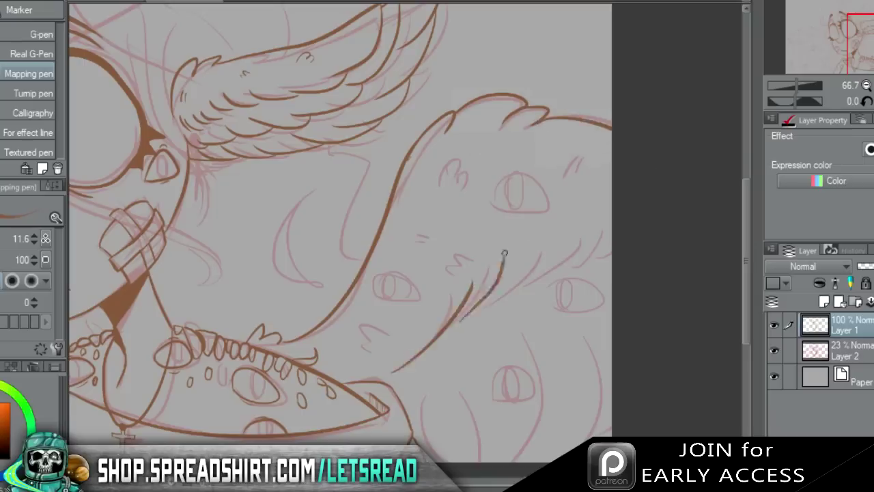
drag(492, 307, 570, 210)
key(ctrl+z)
drag(494, 302, 559, 216)
drag(531, 281, 592, 210)
drag(572, 261, 611, 230)
Ink the long curved feathers hanging below the large back wing down to the canvas's lower edge.
drag(463, 356, 469, 462)
drag(513, 336, 523, 462)
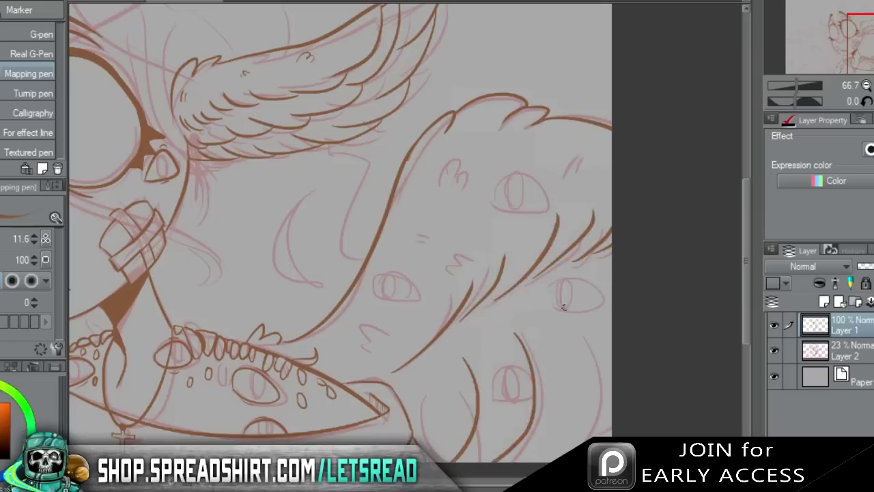
drag(563, 306, 539, 467)
drag(611, 412, 565, 436)
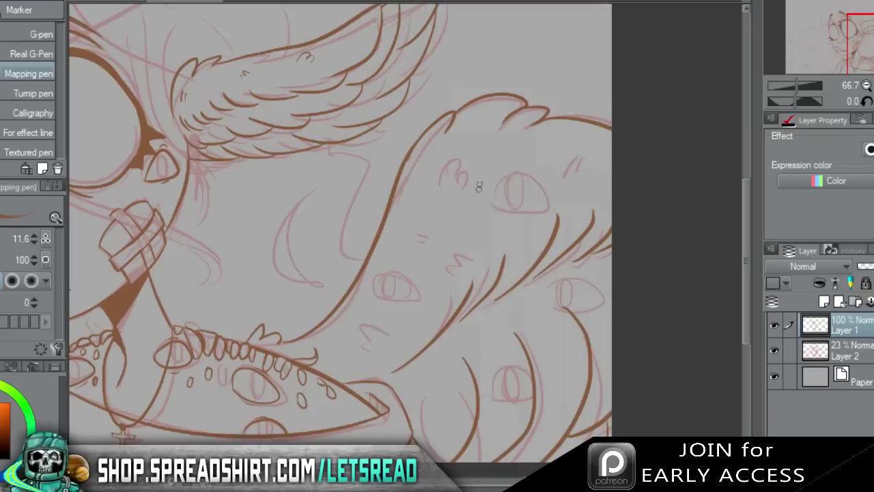
drag(489, 200, 540, 213)
key(ctrl+z)
drag(490, 200, 546, 210)
key(ctrl+z)
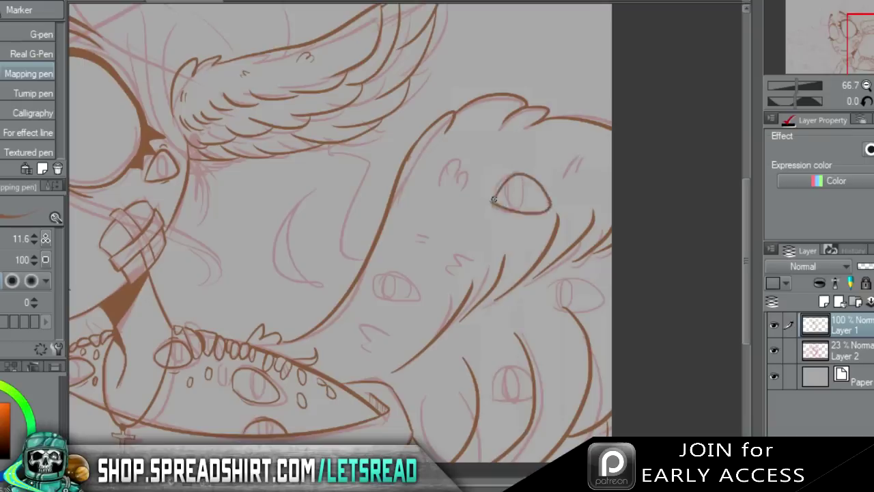
mouse_move(498, 194)
mouse_down()
mouse_move(497, 207)
mouse_move(548, 198)
mouse_move(495, 205)
mouse_move(545, 209)
mouse_move(489, 202)
mouse_move(509, 178)
mouse_move(495, 203)
mouse_move(549, 205)
mouse_move(493, 204)
mouse_move(522, 212)
mouse_move(493, 205)
mouse_move(543, 211)
mouse_move(489, 205)
mouse_move(509, 213)
mouse_move(485, 204)
mouse_move(495, 208)
mouse_move(510, 174)
mouse_move(503, 209)
mouse_move(536, 213)
mouse_move(495, 208)
mouse_move(542, 219)
mouse_move(552, 204)
mouse_move(495, 208)
mouse_up()
key(ctrl+z)
key(ctrl+z)
key(ctrl+z)
key(ctrl+z)
key(ctrl+z)
key(ctrl+z)
key(ctrl+z)
key(ctrl+z)
key(ctrl+z)
key(ctrl+z)
key(ctrl+z)
key(ctrl+z)
key(ctrl+z)
key(ctrl+z)
key(ctrl+z)
key(ctrl+z)
key(ctrl+z)
key(ctrl+z)
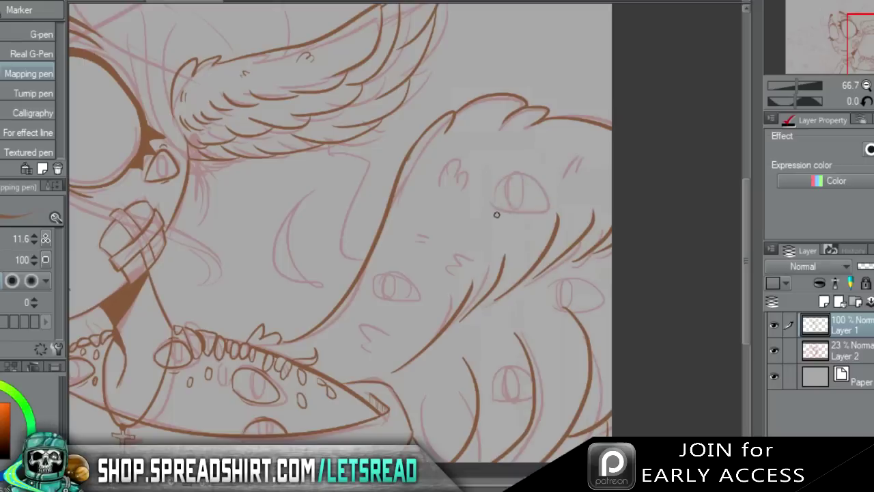
Ink the large almond eye high on the back wing and the smaller pointed eye near its inner edge, with short lid lines.
mouse_move(493, 203)
mouse_down()
mouse_move(535, 181)
mouse_move(494, 207)
mouse_move(512, 211)
mouse_move(489, 198)
mouse_move(531, 175)
mouse_move(489, 204)
mouse_move(544, 195)
mouse_move(504, 209)
mouse_move(522, 210)
mouse_move(489, 197)
mouse_move(492, 203)
mouse_up()
key(ctrl+z)
key(ctrl+z)
key(ctrl+z)
key(ctrl+z)
key(ctrl+z)
key(ctrl+z)
key(ctrl+z)
key(ctrl+z)
key(ctrl+z)
drag(415, 291, 418, 299)
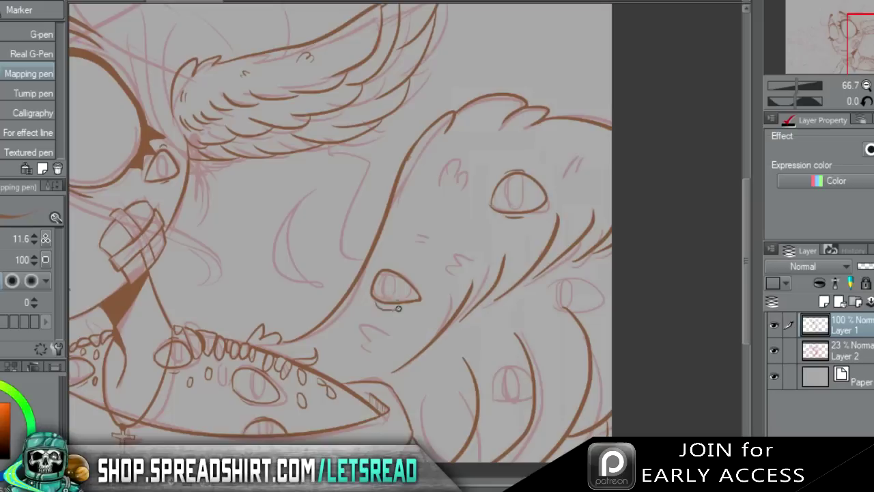
Ink the small curled and dashed feather marks scattered around the two eyes on the back wing.
drag(362, 337, 364, 351)
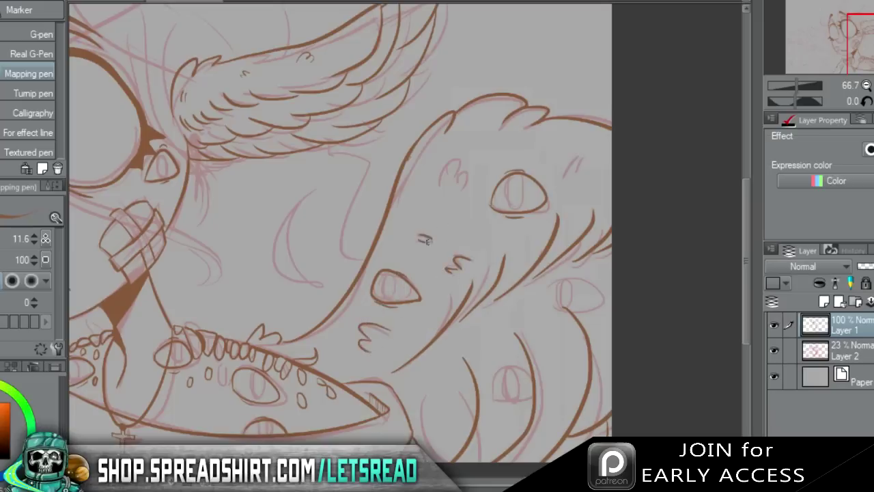
drag(439, 183, 459, 186)
drag(562, 175, 582, 156)
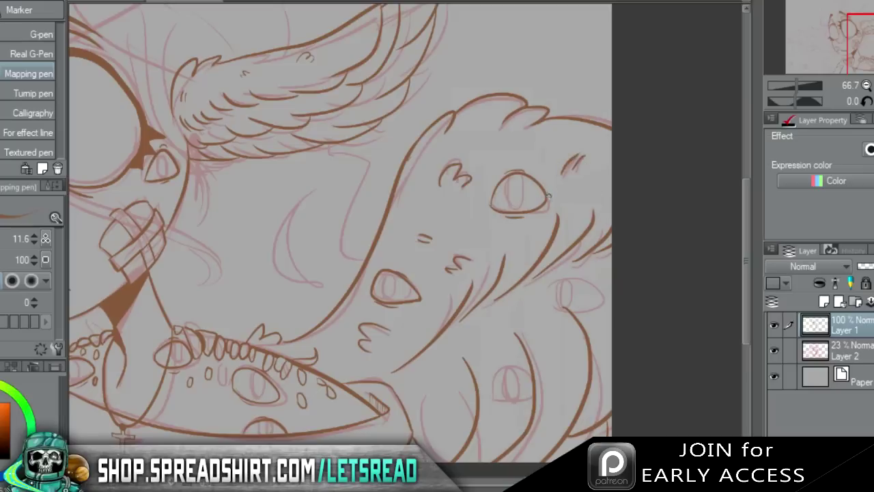
Ink the two rounded eyes among the wing's long hanging feathers, with short crease lines above and below them.
mouse_move(479, 384)
mouse_down()
mouse_move(507, 370)
mouse_move(482, 408)
mouse_up()
key(ctrl+z)
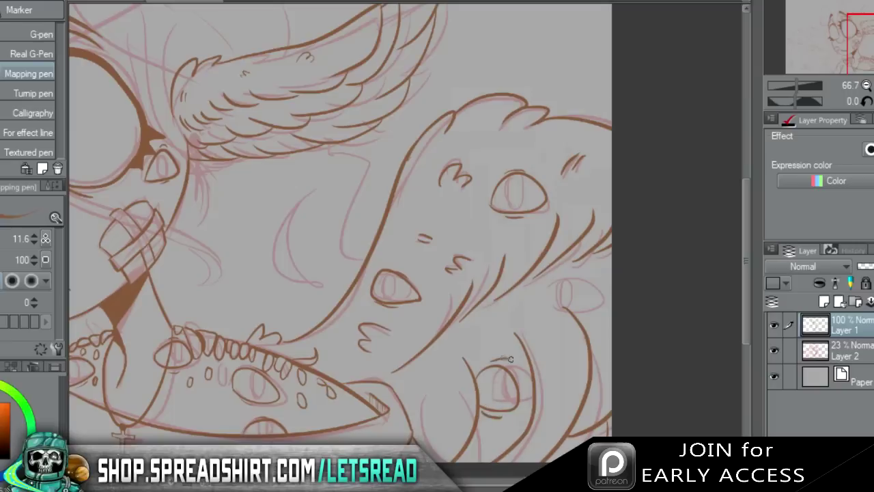
mouse_move(563, 306)
mouse_down()
mouse_move(607, 287)
mouse_move(579, 311)
mouse_move(581, 282)
mouse_move(581, 315)
mouse_move(604, 316)
mouse_up()
key(ctrl+z)
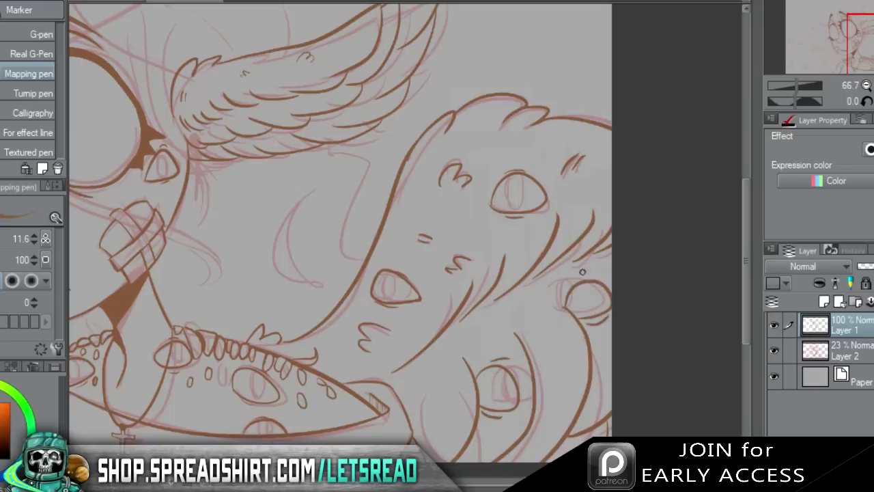
Ink the opposite back wing's upper contour from the shoulder to the canvas edge, with jagged tufts at the shoulder and crest.
drag(871, 56, 805, 56)
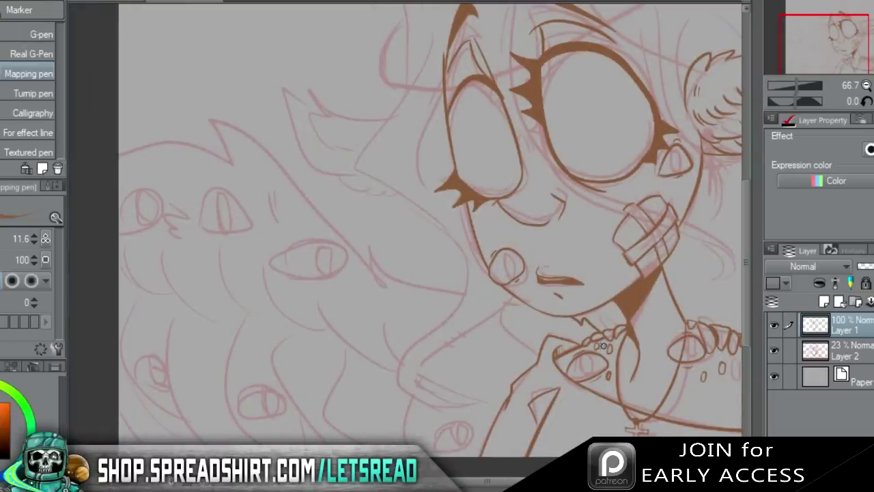
mouse_move(524, 301)
mouse_down()
mouse_move(335, 204)
mouse_move(241, 140)
mouse_move(269, 175)
mouse_up()
key(ctrl+z)
mouse_move(339, 209)
mouse_down()
mouse_move(219, 122)
mouse_move(149, 147)
mouse_move(121, 181)
mouse_up()
key(ctrl+z)
key(ctrl+z)
key(ctrl+z)
drag(601, 332, 451, 277)
key(ctrl+z)
mouse_move(598, 333)
mouse_down()
mouse_move(489, 311)
mouse_move(296, 150)
mouse_up()
key(ctrl+z)
drag(495, 319, 310, 157)
key(ctrl+z)
mouse_move(494, 317)
mouse_down()
mouse_move(281, 137)
mouse_move(231, 125)
mouse_up()
key(ctrl+z)
mouse_move(316, 164)
mouse_down()
mouse_move(228, 149)
mouse_move(256, 176)
mouse_up()
mouse_move(227, 151)
mouse_down()
mouse_move(186, 171)
mouse_move(187, 142)
mouse_move(181, 175)
mouse_move(117, 186)
mouse_up()
key(ctrl+z)
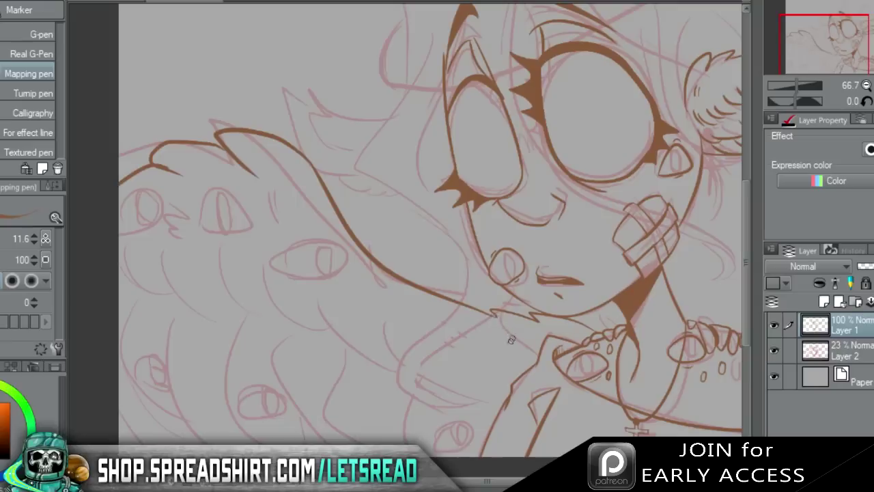
Ink the row of short curved feathers across the middle of the opposite back wing.
drag(467, 394, 360, 295)
mouse_move(371, 370)
mouse_down()
mouse_move(319, 301)
mouse_move(315, 272)
mouse_up()
drag(324, 352, 272, 256)
drag(274, 335, 208, 249)
drag(216, 338, 165, 274)
drag(176, 326, 134, 291)
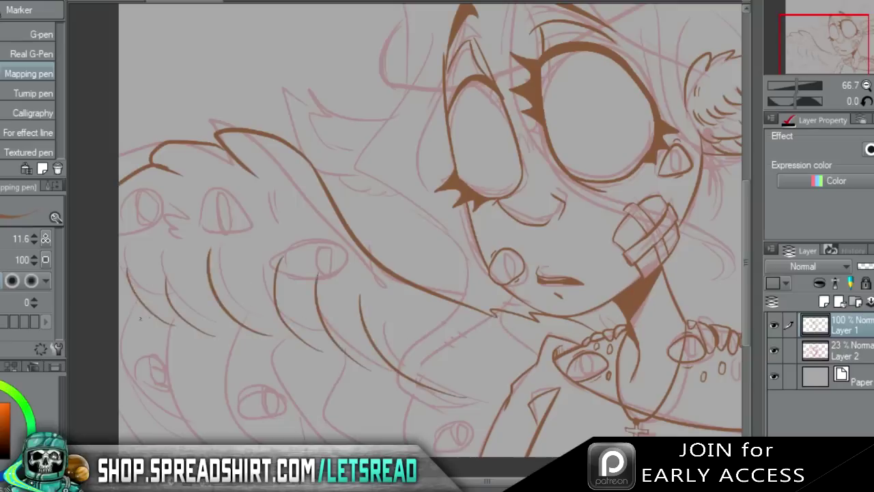
Ink the long feathers hanging below the opposite wing's feather row down to the canvas's lower edge.
drag(410, 384, 418, 451)
drag(347, 353, 334, 437)
drag(285, 324, 286, 434)
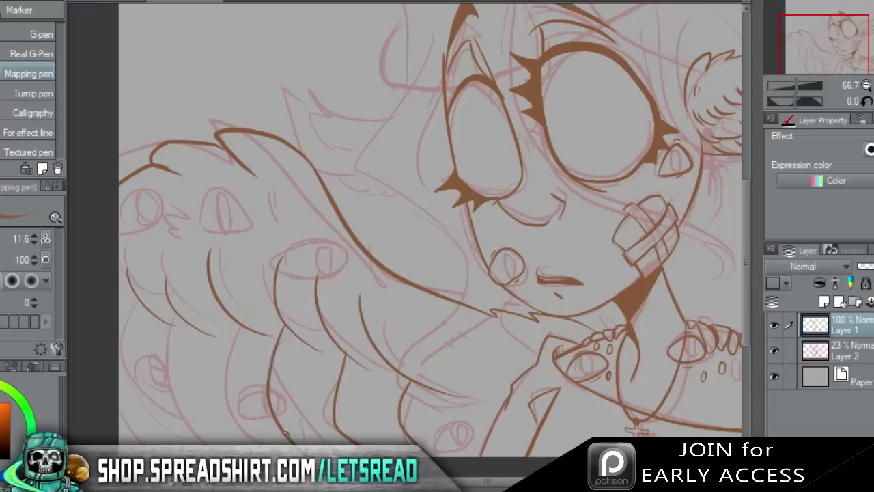
drag(230, 312, 248, 453)
key(ctrl+z)
drag(228, 316, 272, 452)
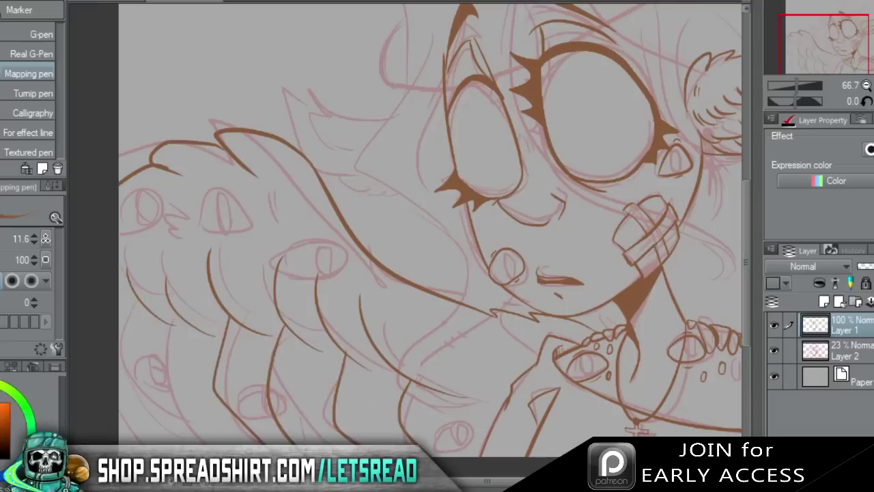
drag(175, 314, 195, 453)
mouse_move(123, 325)
mouse_down()
mouse_move(177, 447)
mouse_move(119, 369)
mouse_move(156, 446)
mouse_up()
key(ctrl+z)
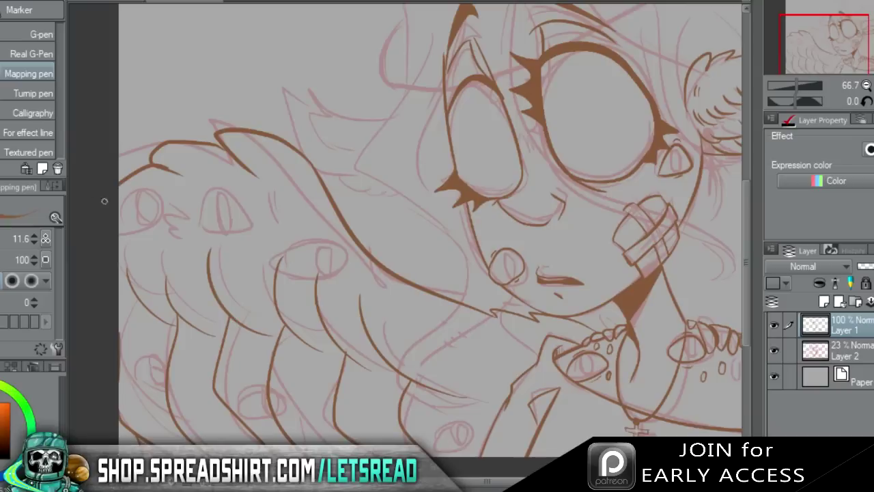
Ink the three eyes along the upper part of the opposite back wing, with short crease lines around them.
drag(832, 46, 816, 52)
mouse_move(199, 147)
mouse_down()
mouse_move(195, 178)
mouse_move(241, 175)
mouse_up()
mouse_move(297, 178)
mouse_down()
mouse_move(308, 141)
mouse_move(291, 180)
mouse_move(285, 176)
mouse_move(308, 183)
mouse_up()
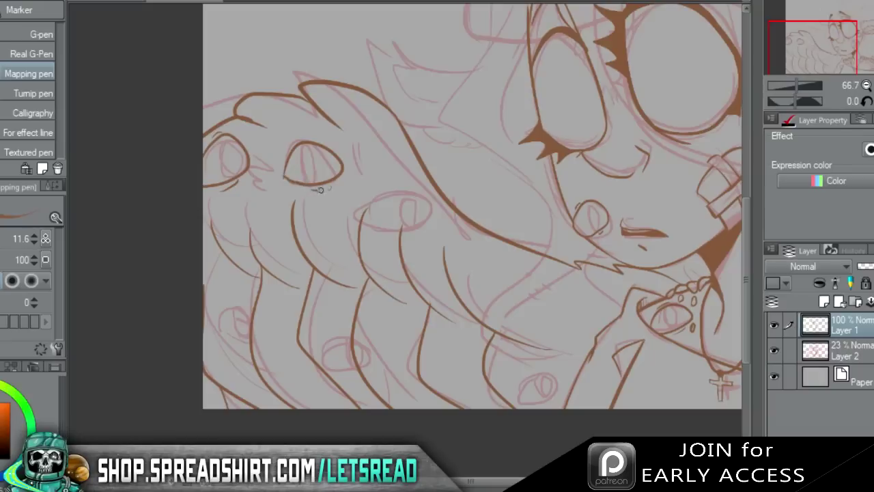
drag(299, 137, 319, 141)
drag(373, 203, 407, 217)
drag(381, 175, 394, 174)
Ink small dashed feather marks between the upper wing eyes and a curled mark near the shoulder.
drag(355, 145, 357, 162)
drag(358, 149, 361, 164)
mouse_move(264, 171)
mouse_down()
mouse_move(249, 167)
mouse_move(261, 176)
mouse_up()
drag(251, 179, 261, 185)
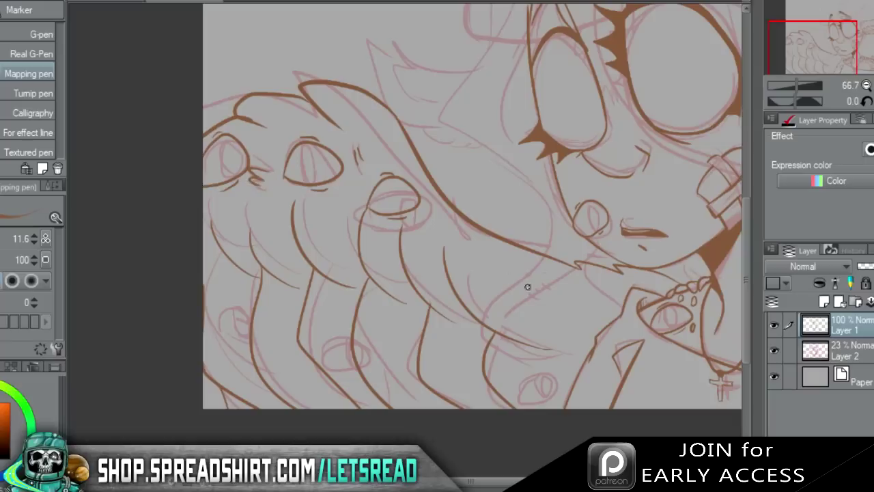
drag(555, 299, 563, 314)
Ink the three eyes among the opposite wing's lower feathers, with crease lines above and below them.
mouse_move(347, 337)
mouse_down()
mouse_move(316, 352)
mouse_move(354, 364)
mouse_up()
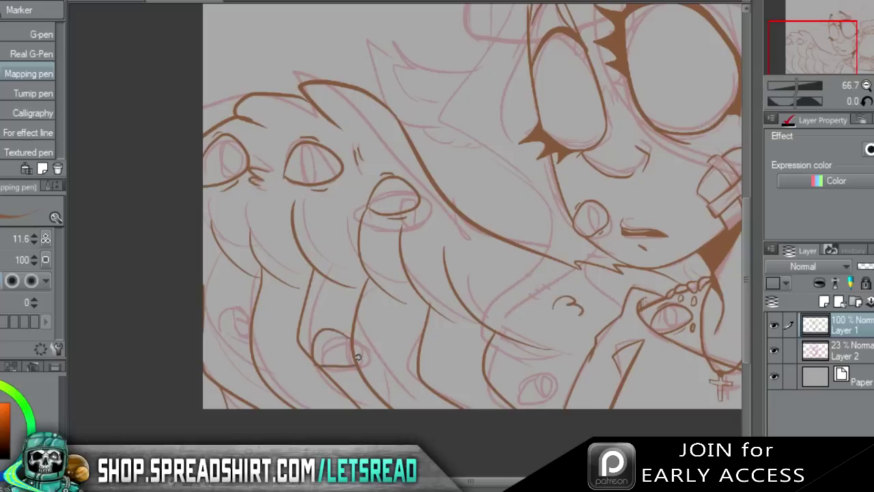
drag(325, 321, 347, 326)
mouse_move(250, 318)
mouse_down()
mouse_move(206, 328)
mouse_move(250, 338)
mouse_up()
drag(217, 298, 235, 295)
drag(231, 347, 249, 343)
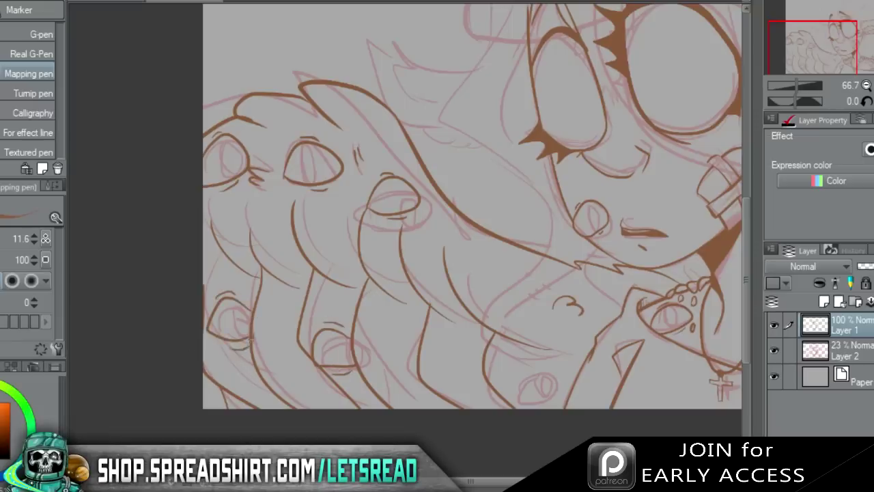
mouse_move(523, 389)
mouse_down()
mouse_move(561, 375)
mouse_move(521, 387)
mouse_up()
Ink a pair of short dashes and a small zigzag feather mark in the middle of the opposite wing.
drag(835, 49, 845, 36)
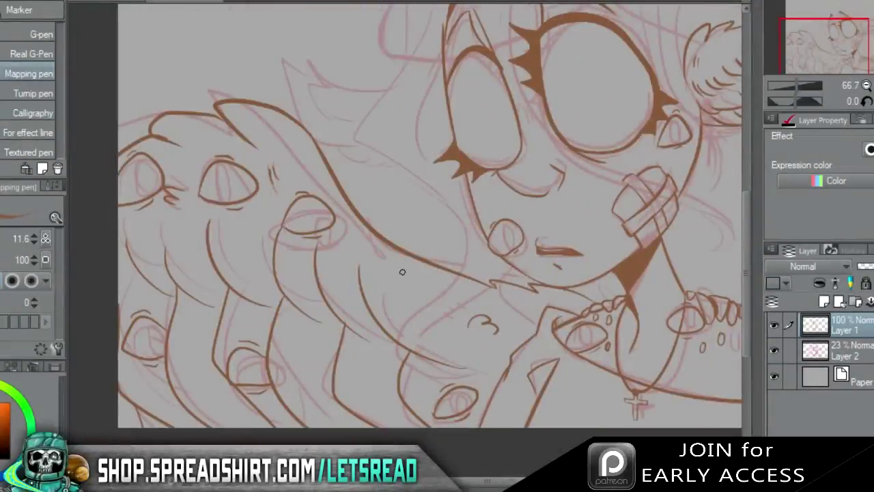
drag(247, 247, 246, 255)
drag(250, 246, 249, 253)
drag(179, 260, 194, 275)
Add a new layer above the line art and ink a long hair strand from the brow across the nose to the bandaged cheek.
drag(854, 59, 871, 47)
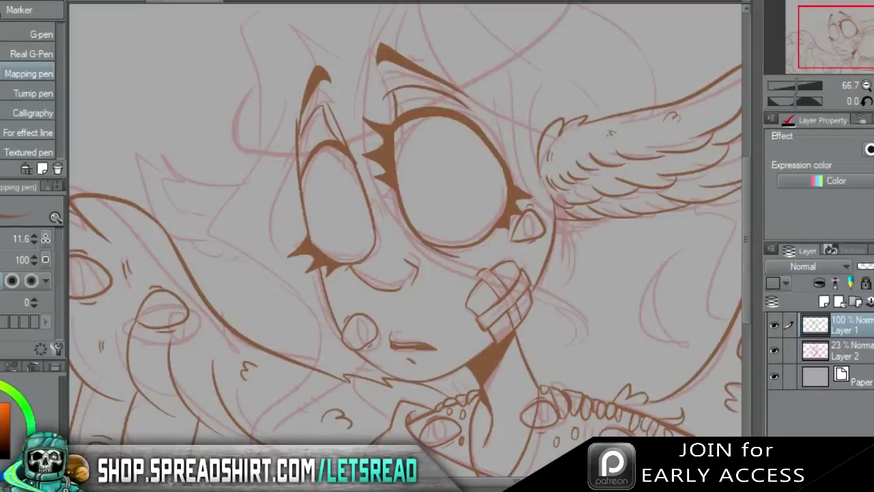
mouse_move(834, 33)
mouse_down()
mouse_move(838, 40)
mouse_move(845, 33)
mouse_up()
click(824, 302)
mouse_move(348, 64)
mouse_down()
mouse_move(325, 153)
mouse_move(546, 382)
mouse_up()
key(ctrl+z)
drag(347, 96, 526, 374)
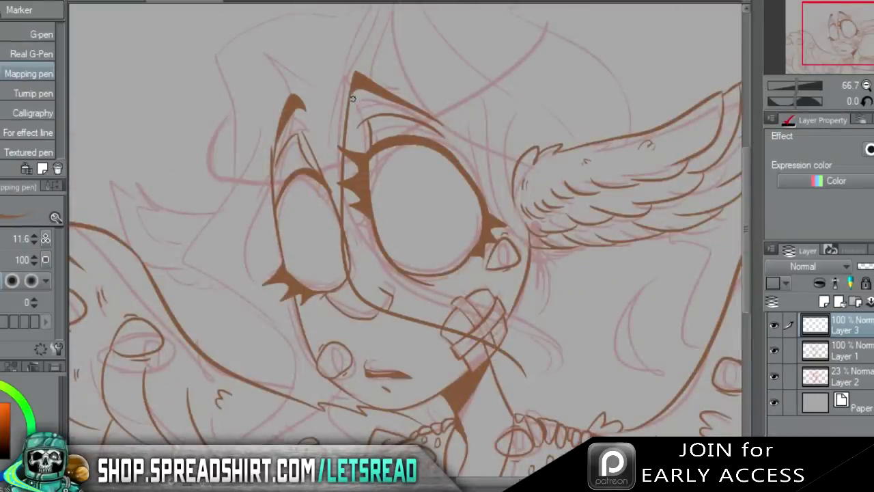
Ink the second edge of the face-crossing hair strand, from above the large eye, over the cheek bandage, to the neck.
key(ctrl+z)
mouse_move(374, 59)
mouse_down()
mouse_move(532, 364)
mouse_move(516, 380)
mouse_up()
key(ctrl+z)
drag(370, 67, 534, 384)
mouse_move(505, 359)
mouse_down()
mouse_move(534, 381)
mouse_move(512, 397)
mouse_move(519, 373)
mouse_move(522, 394)
mouse_move(534, 381)
mouse_move(522, 395)
mouse_move(524, 375)
mouse_up()
key(ctrl+z)
key(ctrl+z)
key(ctrl+z)
key(ctrl+z)
key(ctrl+z)
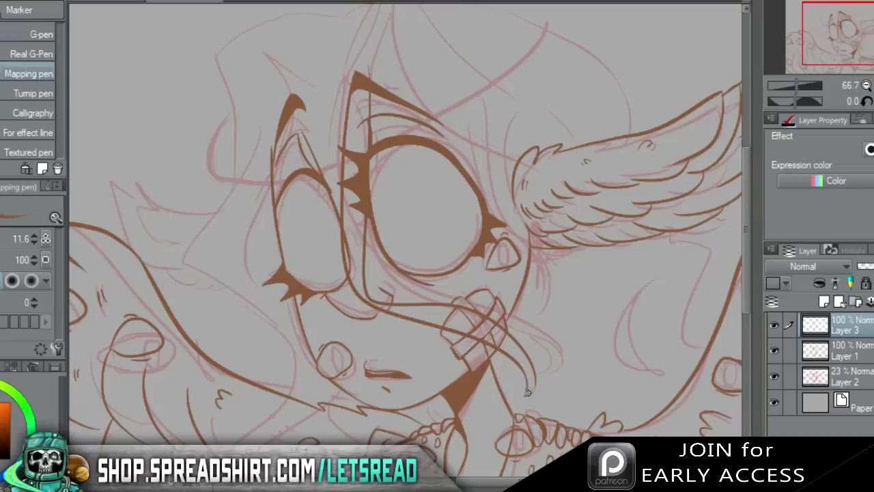
Close the hair strand's curled tip beside the neck and add fine hatching inside it.
mouse_move(536, 382)
mouse_down()
mouse_move(509, 397)
mouse_move(524, 395)
mouse_move(500, 396)
mouse_move(515, 395)
mouse_move(526, 377)
mouse_move(510, 398)
mouse_up()
key(ctrl+z)
key(ctrl+z)
key(ctrl+z)
key(ctrl+z)
key(ctrl+z)
drag(521, 380, 523, 389)
Ink the pointed fringe lock over the smaller eye and the hair line beside it, down to the wing contour.
drag(328, 104, 243, 307)
key(ctrl+z)
mouse_move(325, 94)
mouse_down()
mouse_move(272, 115)
mouse_move(241, 350)
mouse_up()
drag(232, 119, 241, 339)
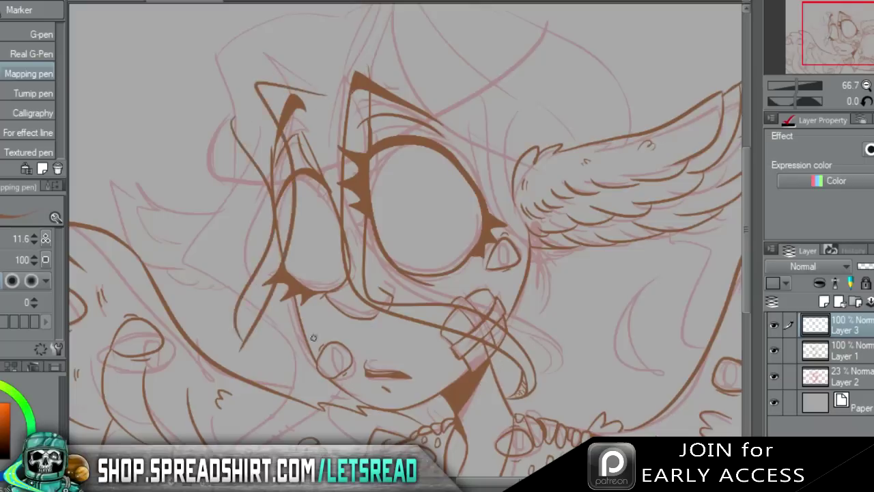
key(ctrl+z)
drag(268, 159, 204, 353)
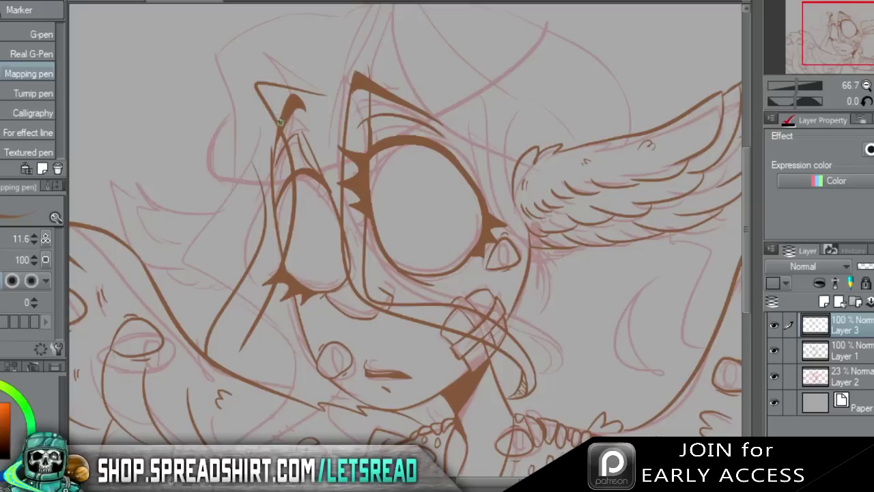
Ink the hair's outer edge from the crown's corner down to a bent tip, then back toward the fringe lock.
mouse_move(255, 83)
mouse_down()
mouse_move(217, 149)
mouse_move(217, 275)
mouse_up()
key(ctrl+z)
drag(229, 43, 179, 301)
key(ctrl+z)
drag(183, 261, 230, 289)
key(ctrl+z)
drag(184, 263, 227, 287)
mouse_move(185, 263)
mouse_down()
mouse_move(228, 179)
mouse_move(239, 100)
mouse_move(218, 156)
mouse_move(199, 44)
mouse_move(186, 262)
mouse_move(226, 28)
mouse_move(178, 262)
mouse_move(222, 310)
mouse_up()
key(ctrl+z)
key(ctrl+z)
key(ctrl+z)
key(ctrl+z)
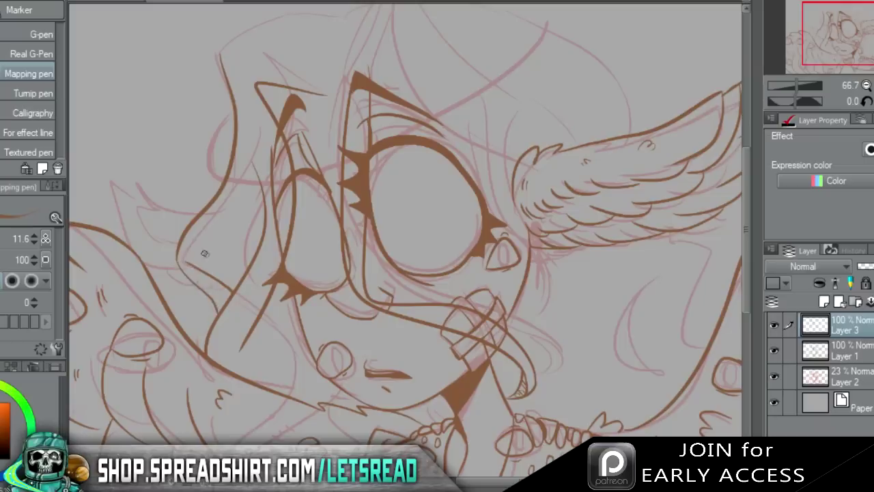
Erase the rounded bend at the outer hair lock's lower end and redraw it as a sharper corner.
key(ctrl+z)
key(e)
key(bracketright)
drag(173, 264, 180, 237)
key(p)
drag(186, 228, 191, 268)
Ink the crown's curve to the parting peak, and the strand sweeping from the peak past the large eye to the ear wing.
drag(220, 55, 364, 11)
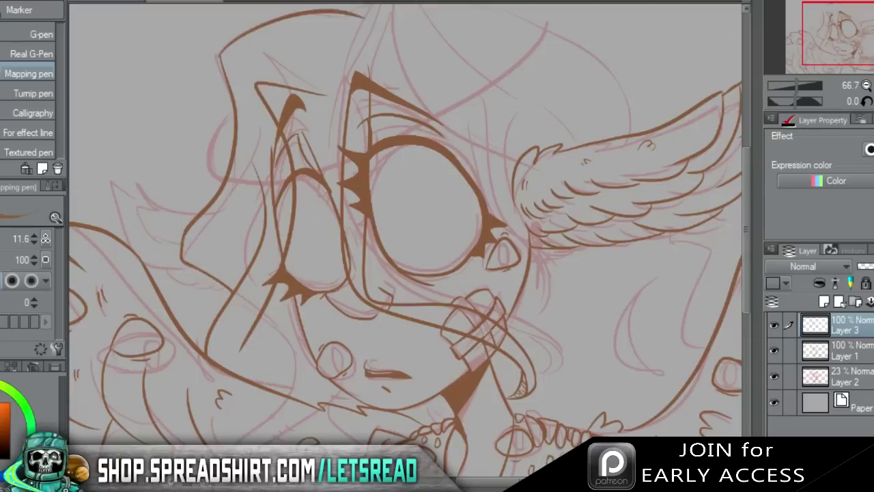
mouse_move(327, 99)
mouse_down()
mouse_move(437, 41)
mouse_move(570, 217)
mouse_move(448, 97)
mouse_move(646, 306)
mouse_move(369, 13)
mouse_move(592, 279)
mouse_up()
key(ctrl+z)
key(ctrl+z)
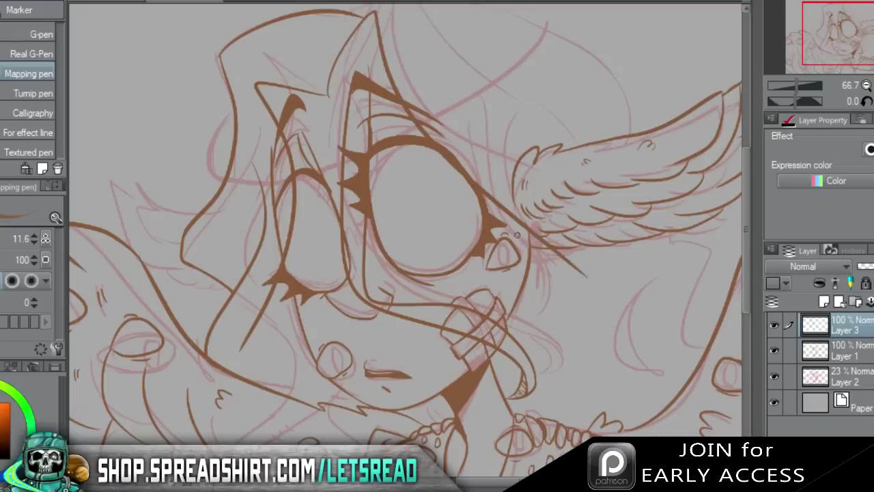
Ink a second strand edge beside the large eye, crossing the base of the ear wing and tapering below it.
drag(472, 138, 601, 295)
key(ctrl+z)
drag(483, 151, 611, 288)
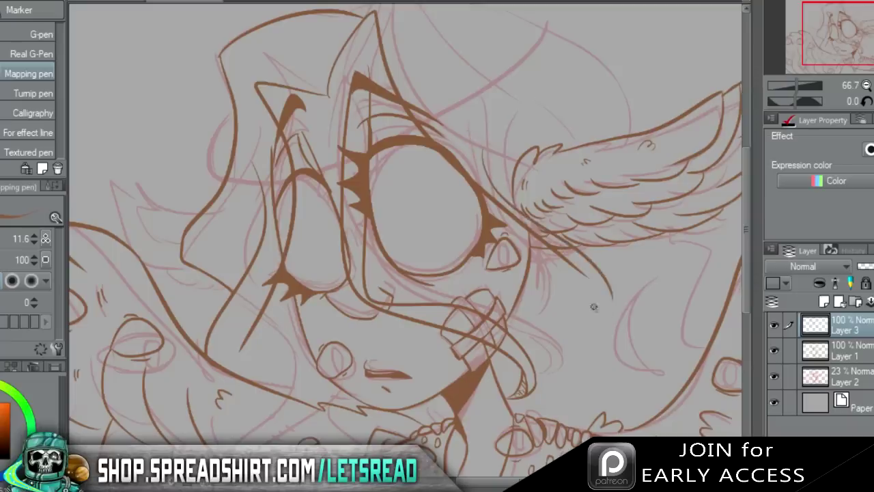
key(ctrl+z)
drag(489, 164, 617, 299)
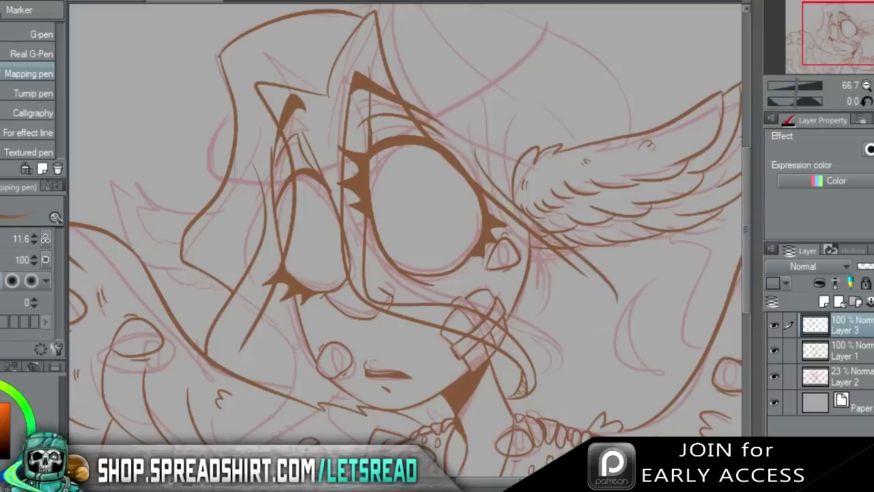
Ink detail strokes inside the hair: a narrow gap in the outer lock, strands by the smaller eye, and a line along the parting.
drag(231, 200, 234, 246)
drag(302, 297, 252, 365)
drag(267, 160, 273, 97)
drag(272, 157, 324, 78)
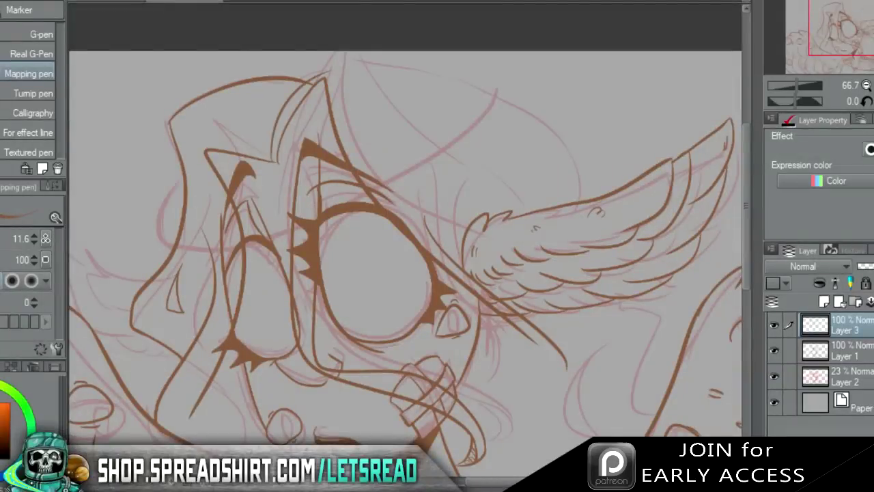
Erase the overlapping lower end of the short strand beside the parting, where it meets the outer lock's inner corner.
key(e)
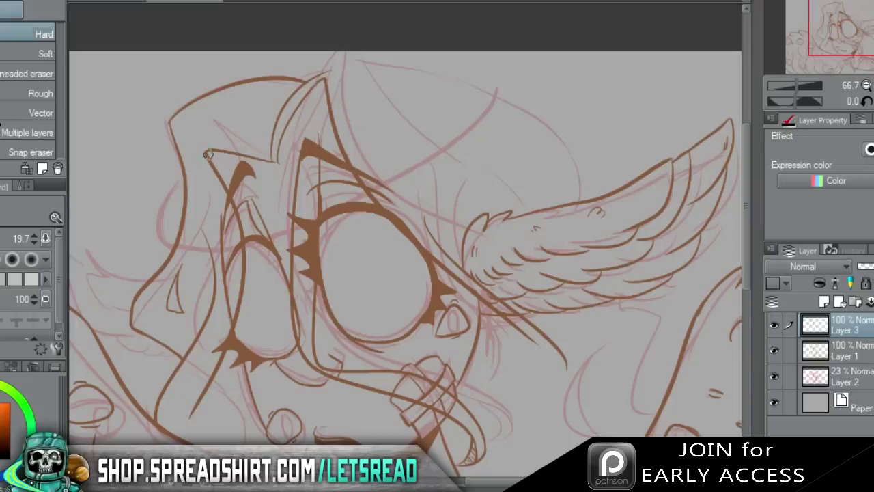
key(p)
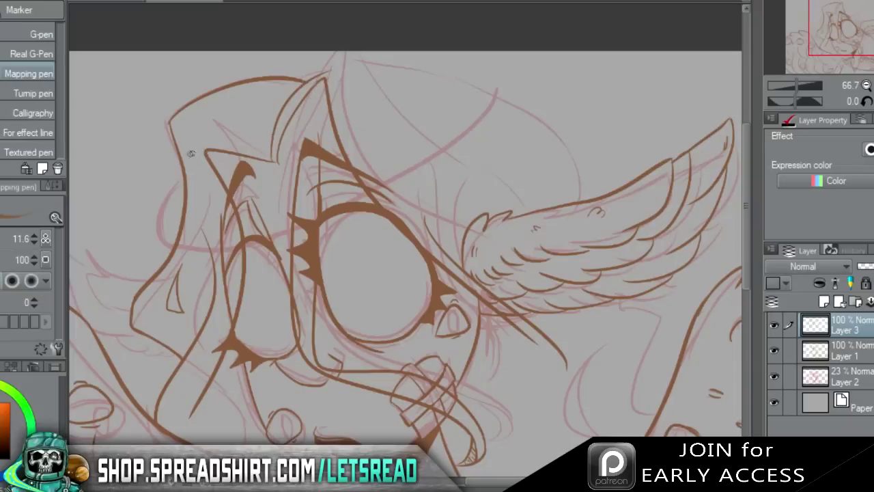
key(e)
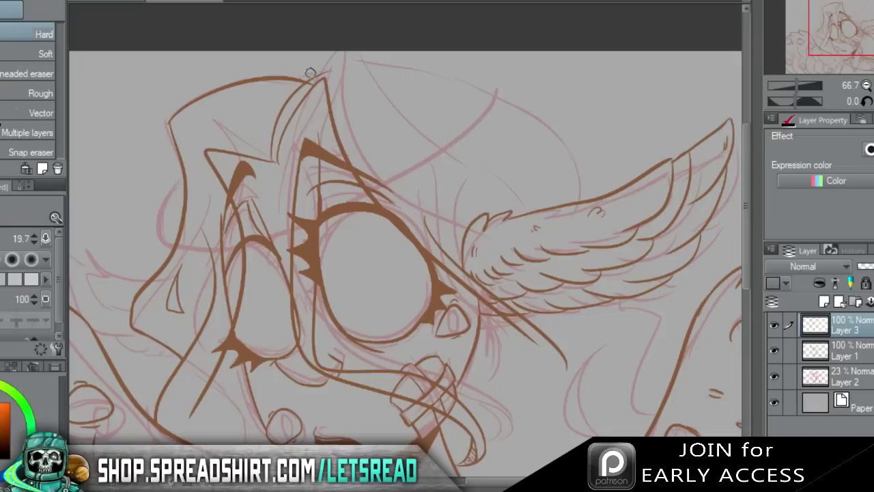
mouse_move(270, 147)
mouse_down()
mouse_move(278, 164)
mouse_move(281, 141)
mouse_up()
key(p)
key(ctrl+z)
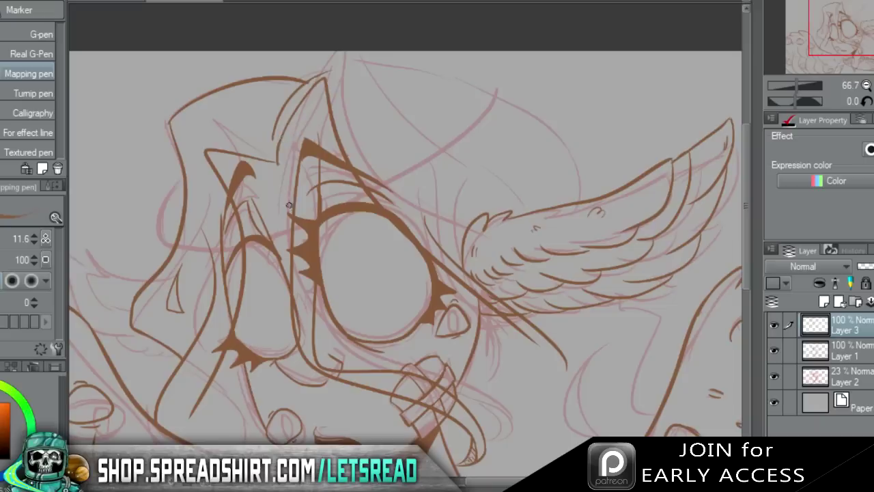
Ink a short curved line inside the outer lock's folded corner and a diagonal strand across the parting's opposite side.
mouse_move(221, 149)
mouse_down()
mouse_move(189, 175)
mouse_move(211, 228)
mouse_move(205, 179)
mouse_move(193, 171)
mouse_move(201, 204)
mouse_up()
key(ctrl+z)
key(ctrl+z)
key(ctrl+z)
drag(353, 88, 423, 168)
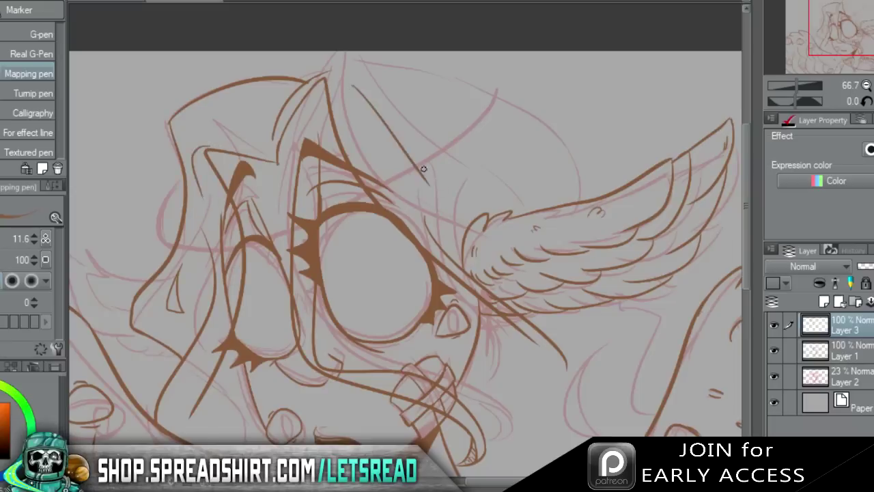
Ink the rounded back of the head down to the ear wing and join it to the parting with a curve over the crown.
mouse_move(426, 71)
mouse_down()
mouse_move(520, 121)
mouse_move(562, 196)
mouse_up()
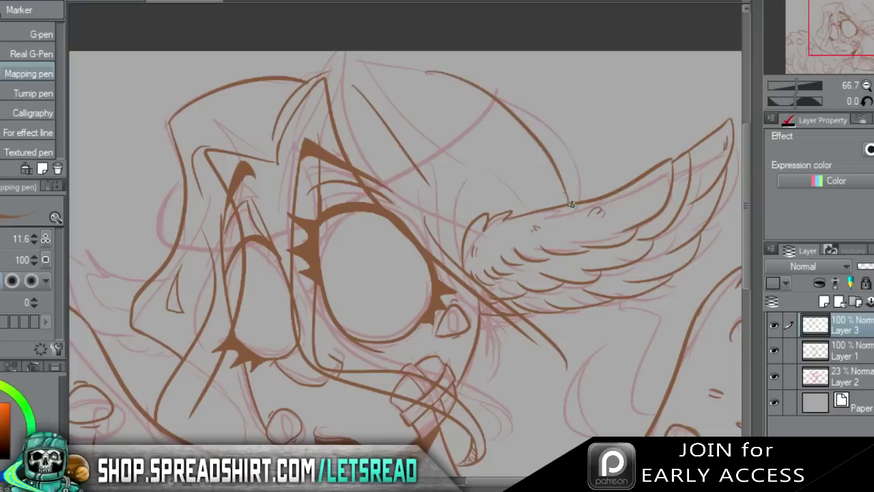
mouse_move(432, 73)
mouse_down()
mouse_move(364, 63)
mouse_move(301, 80)
mouse_up()
key(ctrl+z)
mouse_move(430, 72)
mouse_down()
mouse_move(320, 71)
mouse_move(471, 78)
mouse_up()
key(ctrl+z)
key(ctrl+z)
drag(301, 82, 468, 80)
key(ctrl+z)
drag(306, 78, 509, 99)
key(ctrl+z)
drag(303, 81, 508, 107)
key(ctrl+z)
mouse_move(301, 78)
mouse_down()
mouse_move(506, 94)
mouse_move(417, 68)
mouse_move(502, 106)
mouse_up()
key(ctrl+z)
Clean up the crown line's overlapping join and redraw it as one smooth curve toward the back of the head.
key(e)
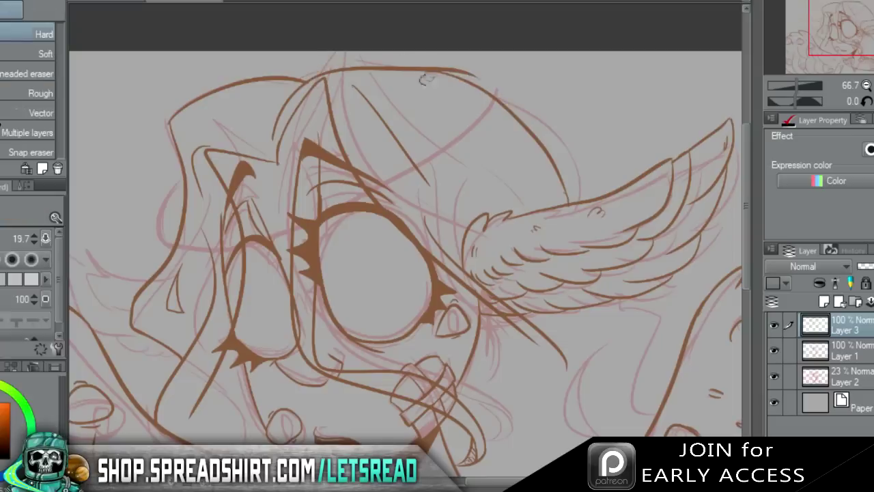
mouse_move(426, 61)
mouse_down()
mouse_move(512, 82)
mouse_move(418, 66)
mouse_up()
key(ctrl+z)
key(ctrl+z)
mouse_move(471, 76)
mouse_down()
mouse_move(405, 54)
mouse_move(420, 67)
mouse_up()
key(ctrl+z)
key(p)
drag(417, 70, 499, 100)
Ink the angular hair lock below the ear wing and the thin crescent-shaped strand beside it.
click(862, 37)
mouse_move(560, 196)
mouse_down()
mouse_move(582, 259)
mouse_move(573, 301)
mouse_move(588, 312)
mouse_up()
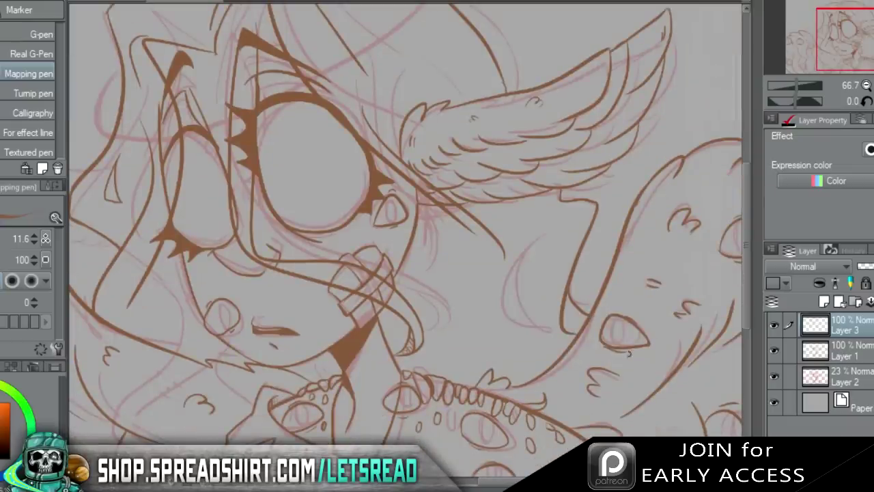
mouse_move(545, 226)
mouse_down()
mouse_move(552, 319)
mouse_move(537, 242)
mouse_up()
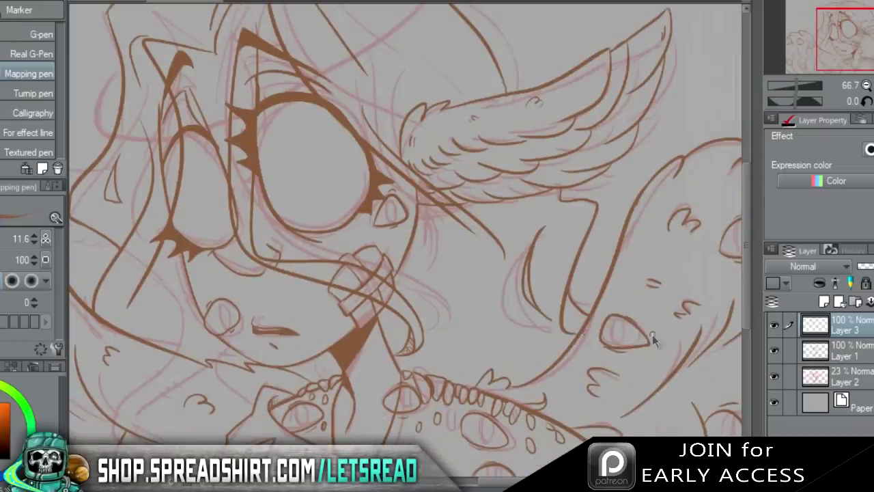
Trim the large eye's upper lash on Layer 1 beside the hair strand and make Layer 3 active again.
click(844, 356)
key(e)
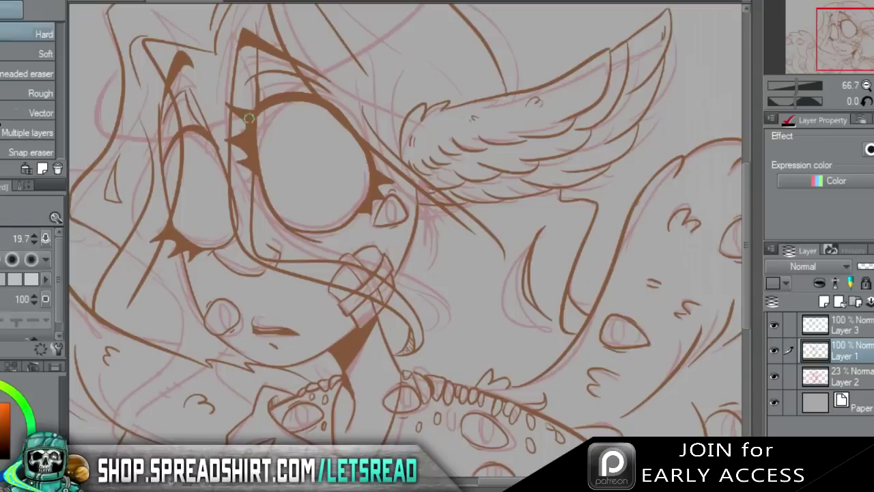
drag(237, 99, 238, 113)
drag(847, 53, 838, 46)
click(853, 324)
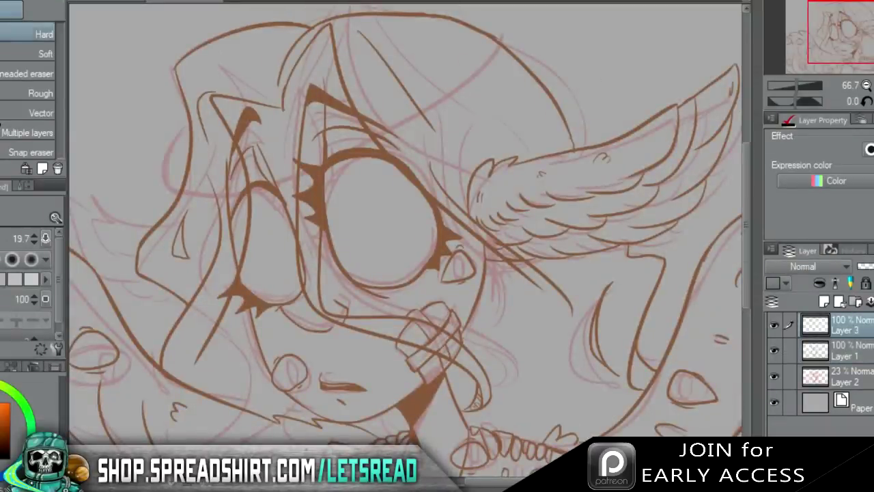
Ink the hair strand's edge from above the large eye's brow up to the parting peak.
key(p)
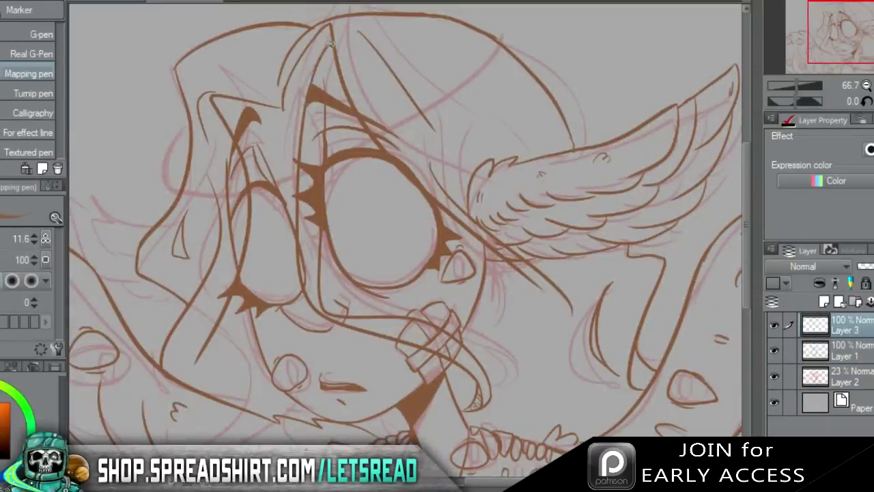
key(ctrl+z)
drag(309, 103, 333, 41)
key(ctrl+z)
drag(310, 99, 331, 26)
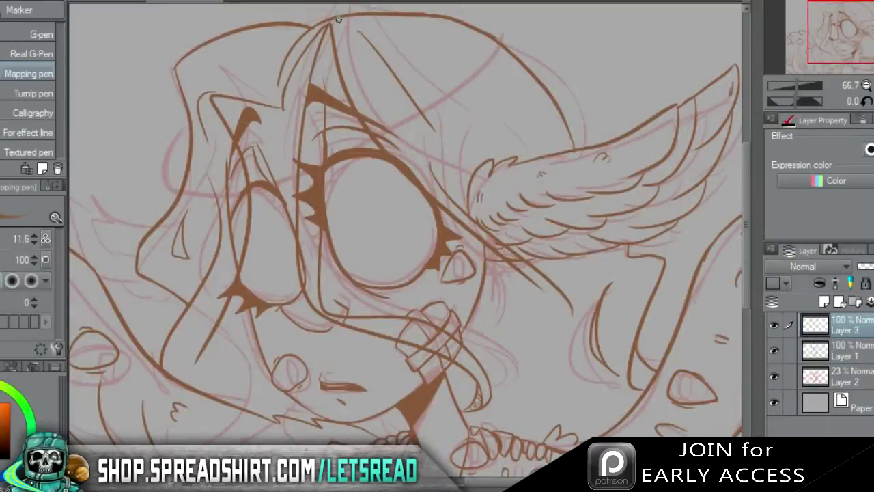
With Layer 1 hidden, erase the top of the strand's second edge, redraw it up to the parting, and show Layer 1 again.
click(773, 350)
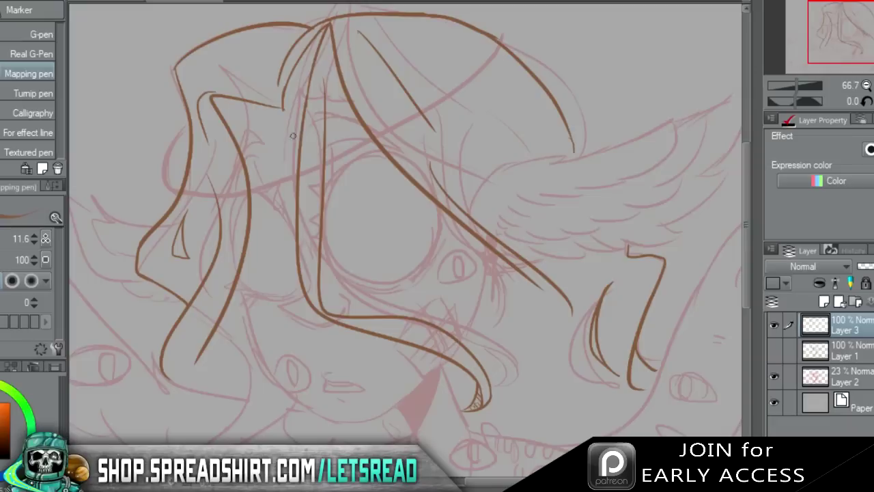
key(e)
drag(325, 94, 329, 123)
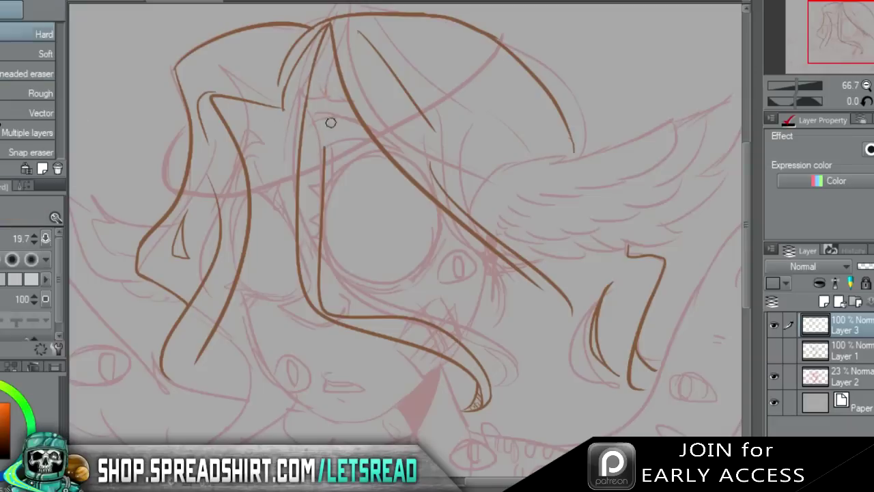
key(p)
mouse_move(326, 164)
mouse_down()
mouse_move(324, 126)
mouse_move(350, 28)
mouse_up()
key(ctrl+z)
mouse_move(325, 156)
mouse_down()
mouse_move(345, 41)
mouse_move(334, 47)
mouse_up()
key(e)
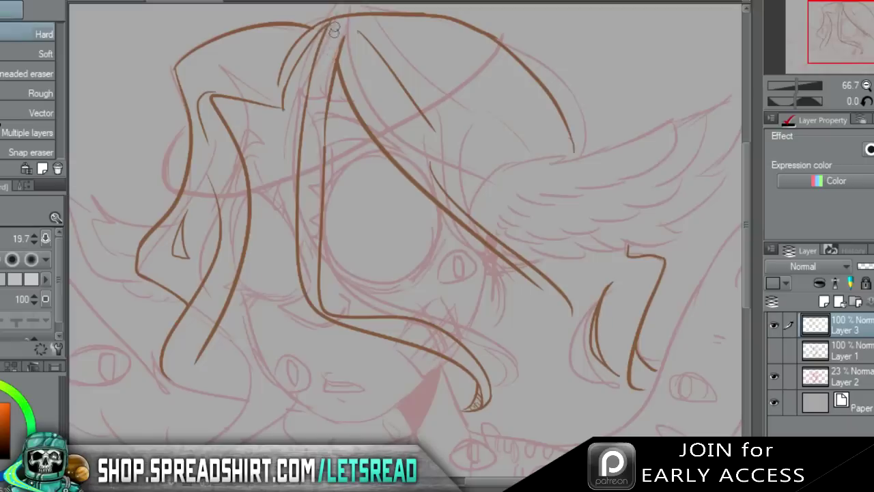
click(773, 350)
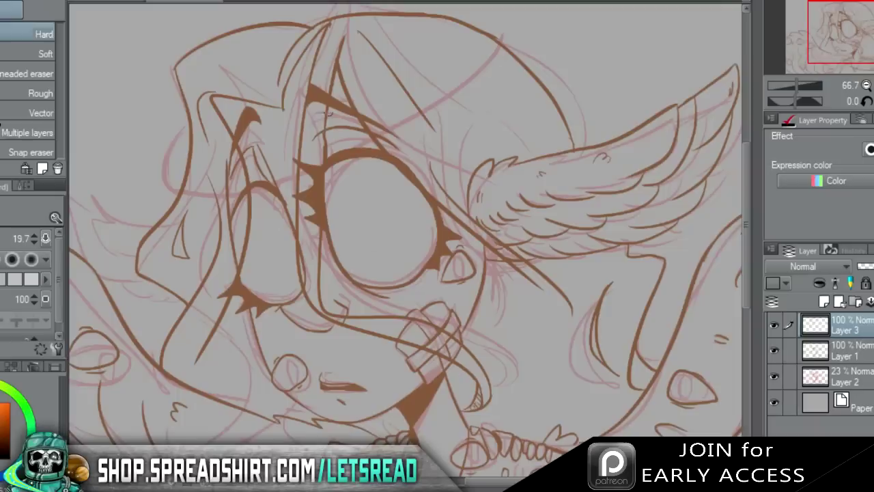
On Layer 1, erase the large eye's brow and lashes where the front hair strand covers them.
click(851, 350)
drag(319, 102, 313, 65)
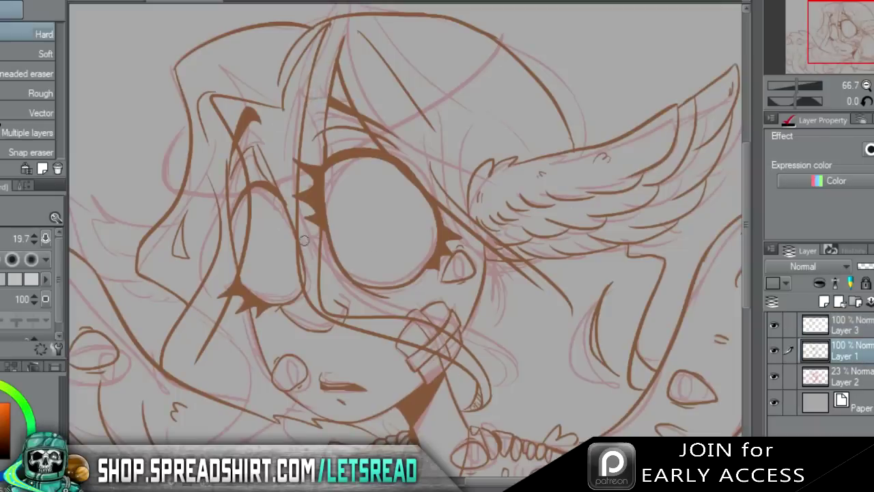
mouse_move(313, 222)
mouse_down()
mouse_move(309, 162)
mouse_move(302, 164)
mouse_up()
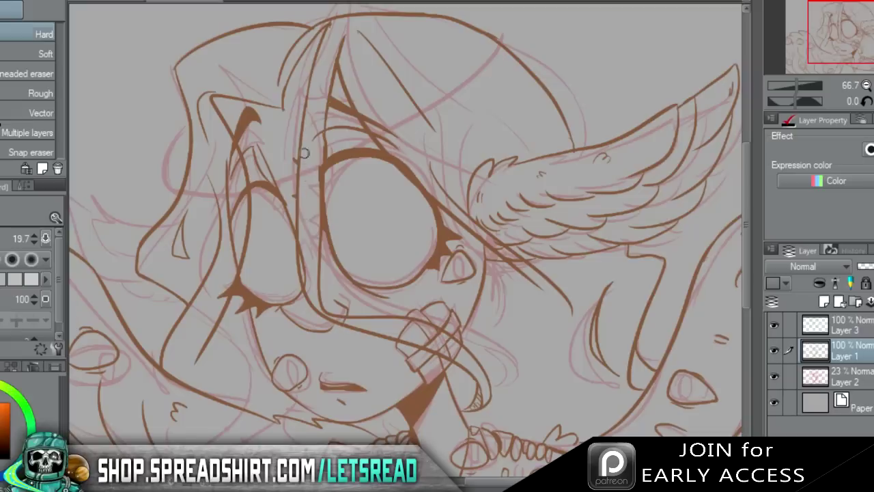
drag(311, 286, 305, 249)
Erase the bandage, smaller eye and brow lines on Layer 1 that lie beneath the hair strands.
drag(451, 359, 461, 353)
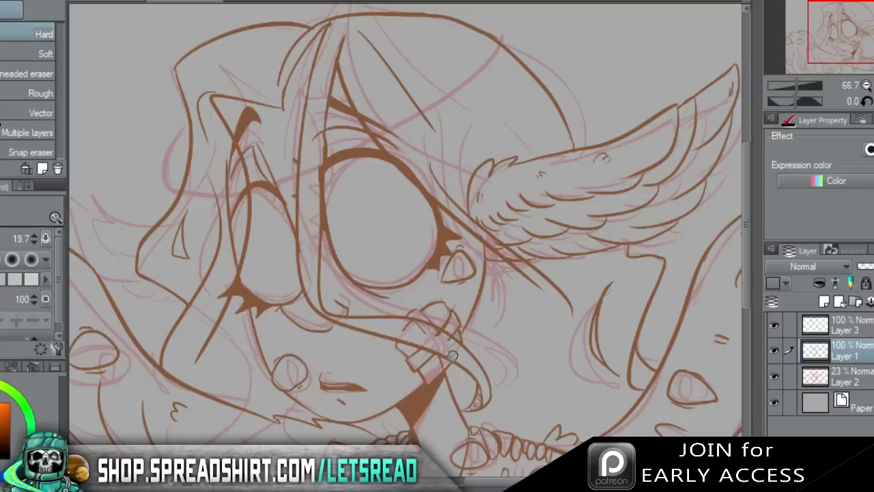
drag(388, 332, 447, 340)
drag(232, 178, 225, 142)
mouse_move(226, 229)
mouse_down()
mouse_move(241, 183)
mouse_move(221, 298)
mouse_up()
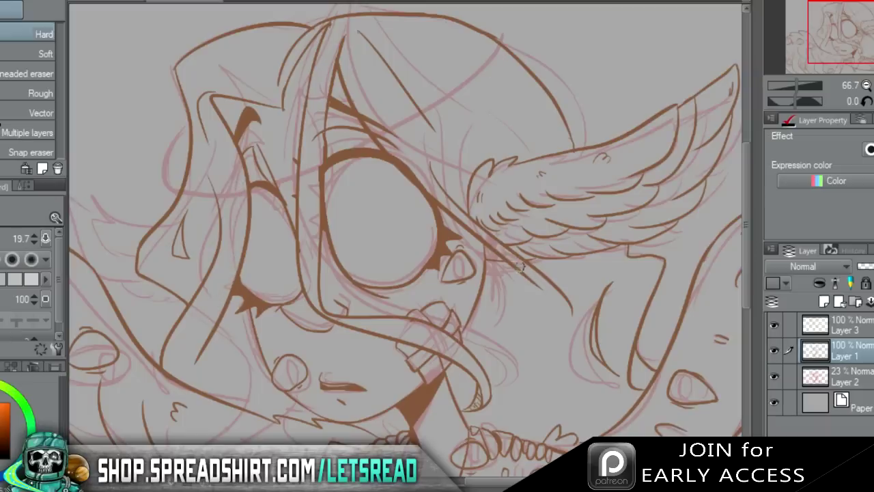
mouse_move(368, 105)
mouse_down()
mouse_move(375, 125)
mouse_move(367, 110)
mouse_move(383, 111)
mouse_move(402, 151)
mouse_up()
Merge the hair line art on Layer 3 down into Layer 1.
mouse_move(834, 62)
mouse_down()
mouse_move(835, 70)
mouse_move(828, 66)
mouse_up()
click(867, 327)
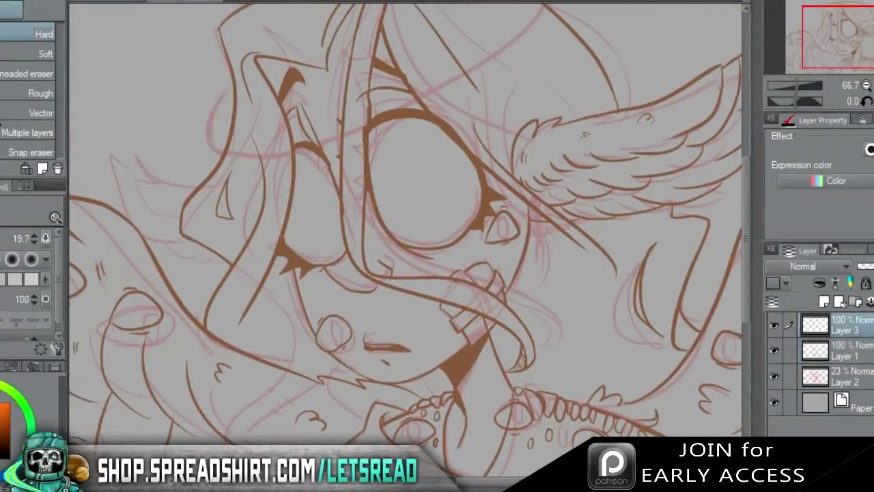
key(ctrl+e)
Ink the small far-side ear wing behind the outer hair lock, with its pointed tip, inner edge and feather curves.
key(p)
drag(181, 173, 138, 158)
drag(138, 158, 175, 208)
key(ctrl+z)
key(ctrl+z)
drag(207, 180, 141, 167)
drag(141, 167, 181, 219)
mouse_move(117, 147)
mouse_down()
mouse_move(190, 241)
mouse_move(235, 265)
mouse_up()
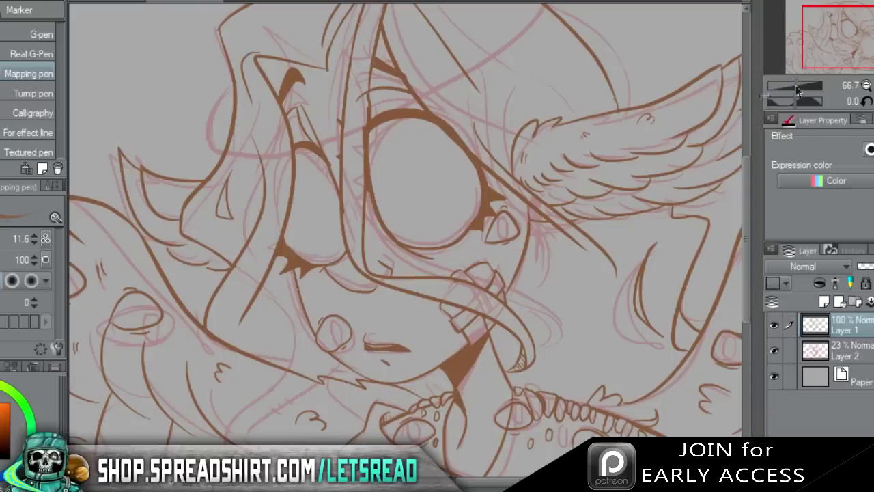
Delete the faded sketch on Layer 2 and make the line art on Layer 1 active.
click(868, 86)
click(868, 351)
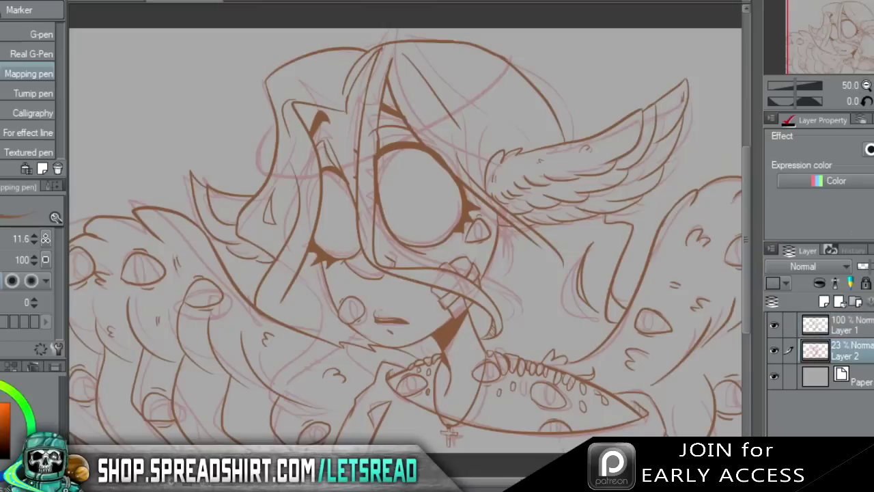
click(873, 301)
click(422, 156)
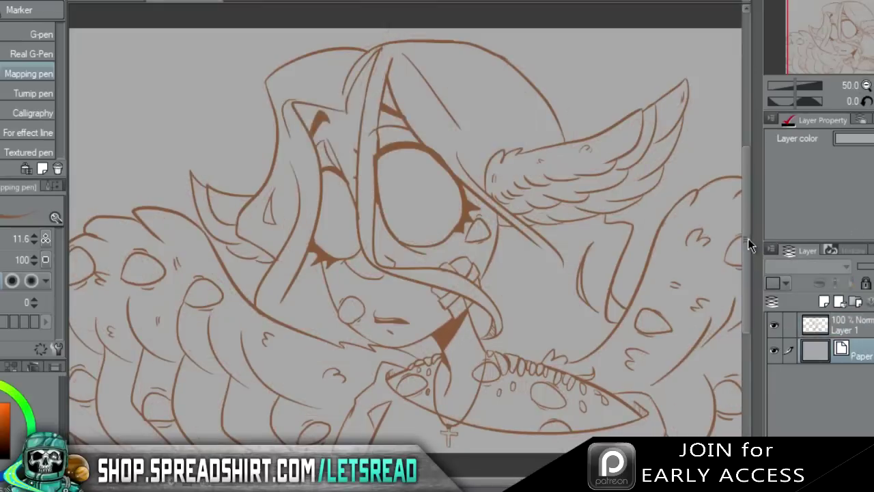
click(847, 325)
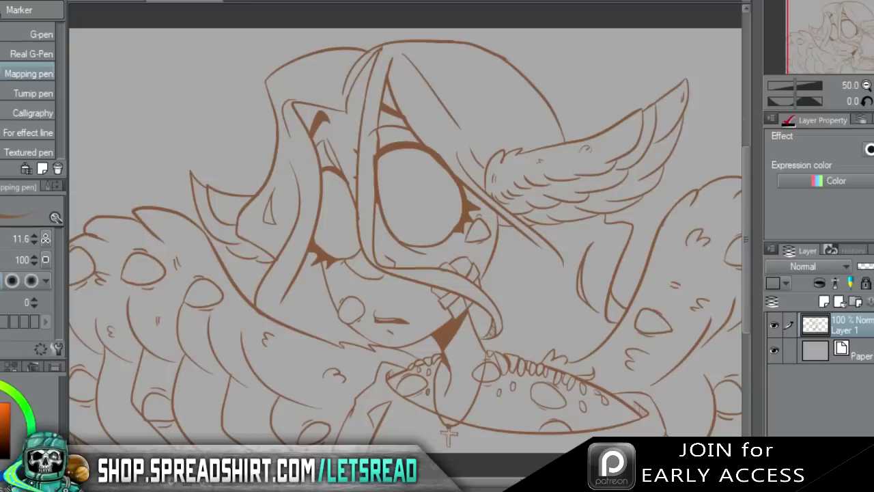
Erase the thickened line where the front strand meets the large eye and redraw it as a thinner edge.
key(e)
drag(378, 130, 376, 171)
key(ctrl+z)
drag(374, 131, 371, 185)
drag(375, 131, 377, 195)
key(ctrl+z)
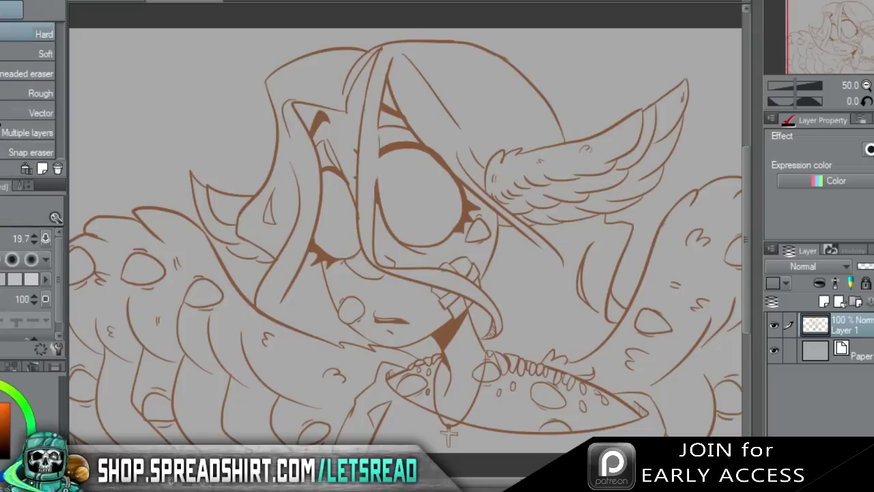
key(p)
drag(379, 117, 378, 191)
key(ctrl+z)
mouse_move(380, 119)
mouse_down()
mouse_move(372, 221)
mouse_move(377, 175)
mouse_up()
key(ctrl+z)
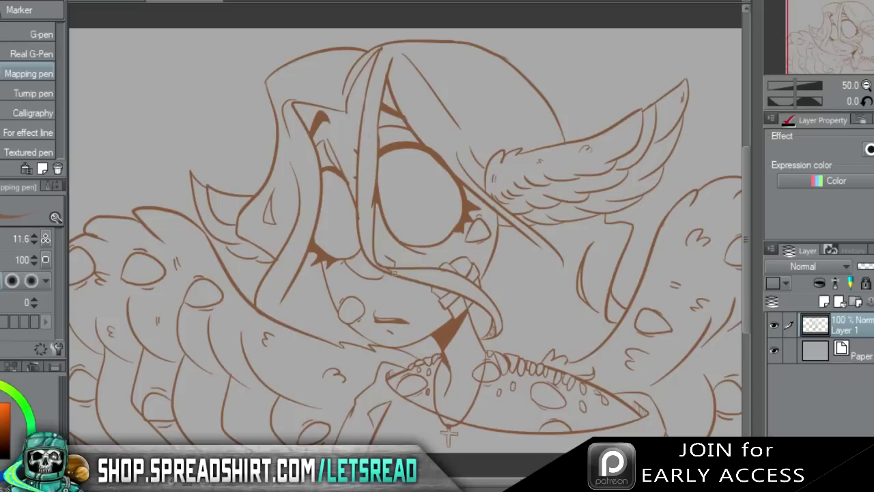
Ink a short hair strand beside the parting.
mouse_move(853, 43)
mouse_down()
mouse_move(868, 30)
mouse_move(856, 28)
mouse_up()
drag(355, 83, 350, 129)
key(ctrl+z)
drag(361, 80, 357, 128)
Duplicate Layer 1 and move the copy beneath the original line art.
drag(854, 35, 859, 42)
key(ctrl+v)
drag(853, 333, 857, 359)
drag(847, 52, 847, 53)
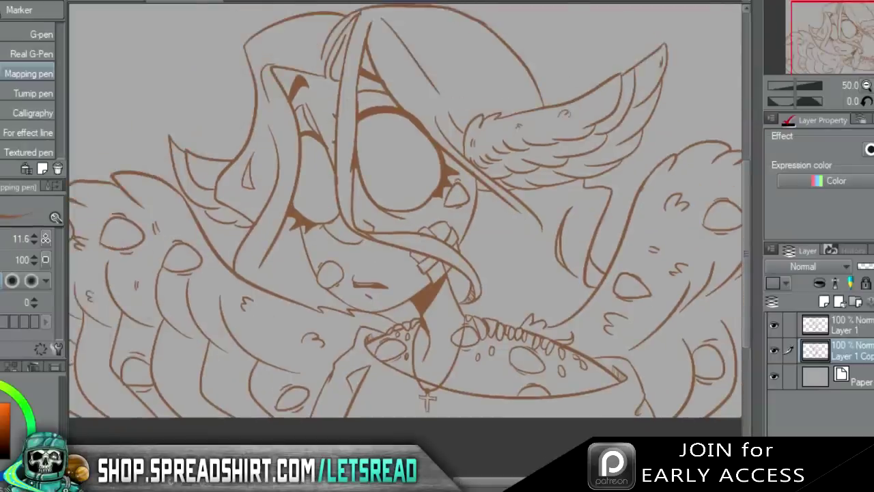
click(873, 86)
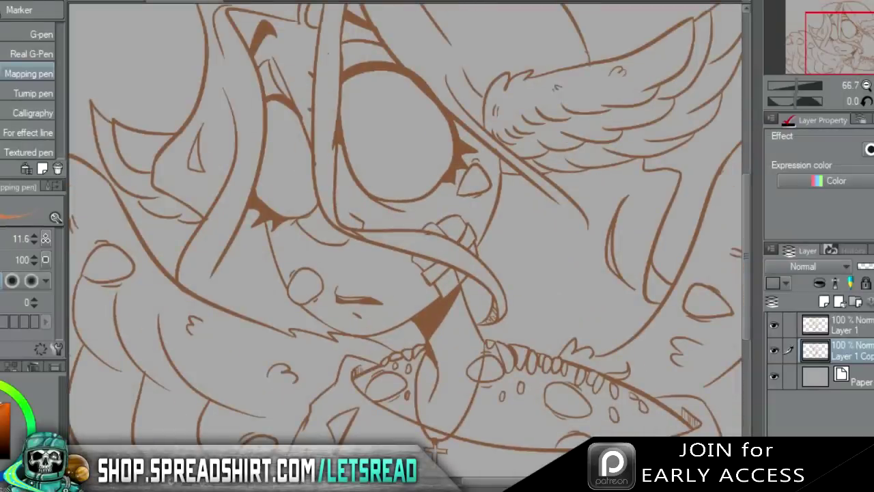
click(6, 239)
drag(252, 258, 285, 300)
key(ctrl+z)
key(ctrl+z)
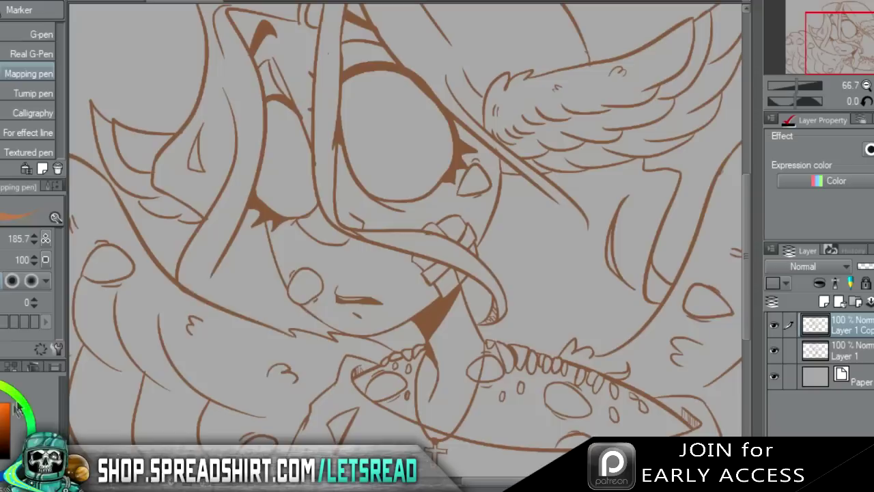
key(ctrl+y)
key(ctrl+y)
mouse_move(309, 262)
mouse_down()
mouse_move(305, 255)
mouse_move(286, 264)
mouse_move(294, 263)
mouse_move(300, 293)
mouse_up()
key(ctrl+z)
key(ctrl+z)
key(ctrl+z)
key(ctrl+z)
Fill the neck and the exposed chest areas inside the neckline with orange-brown on the layer copy.
key(g)
click(448, 342)
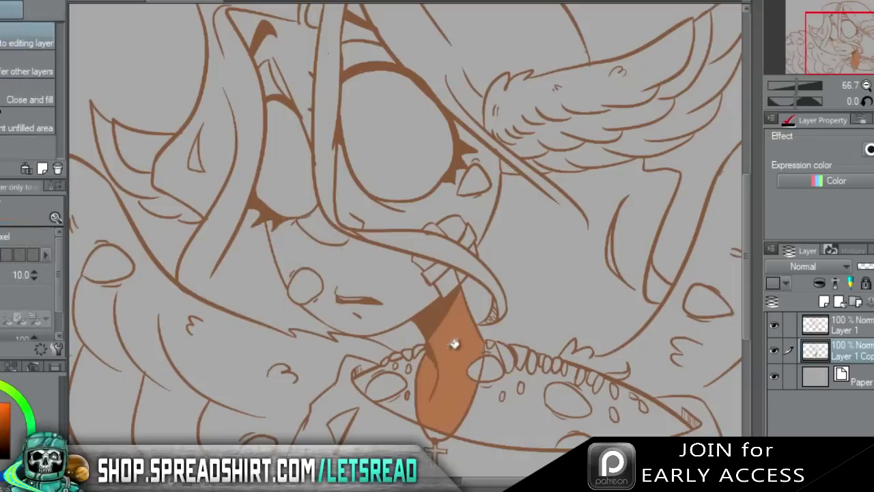
click(504, 414)
click(403, 399)
click(399, 361)
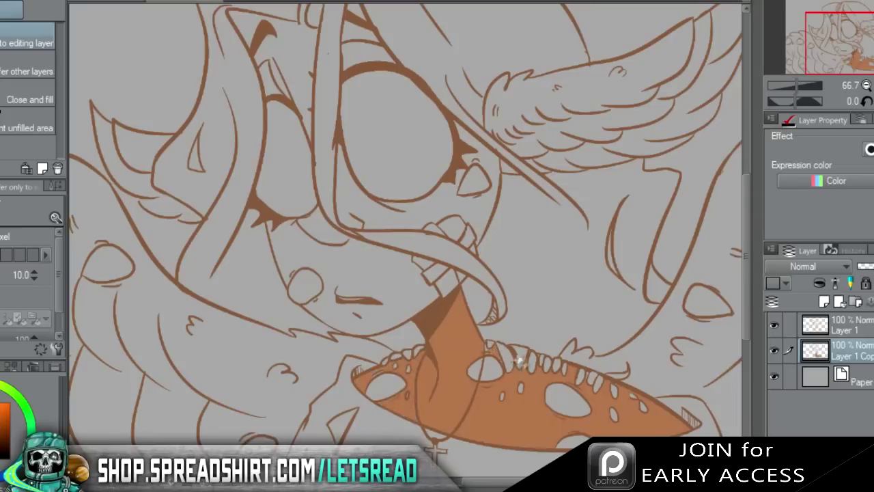
Fill the lower face and the cheek around the large eye with the same orange-brown, and hide the Paper layer.
click(385, 285)
click(396, 215)
click(353, 222)
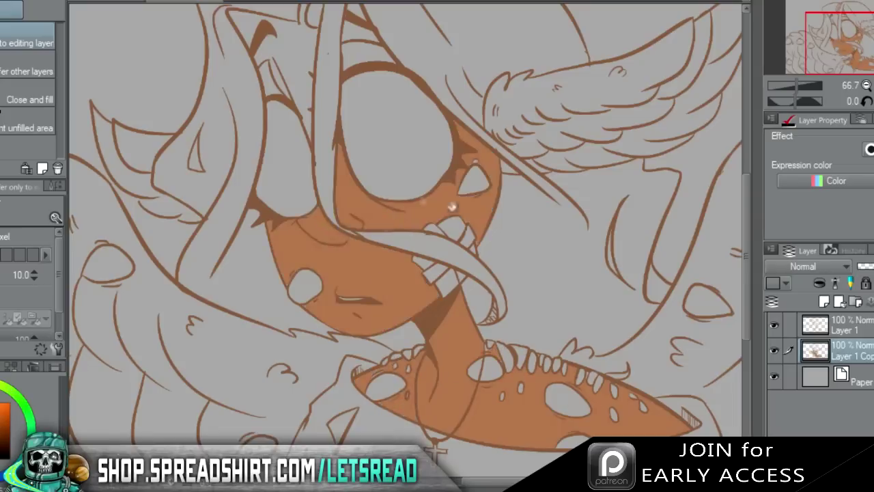
click(775, 376)
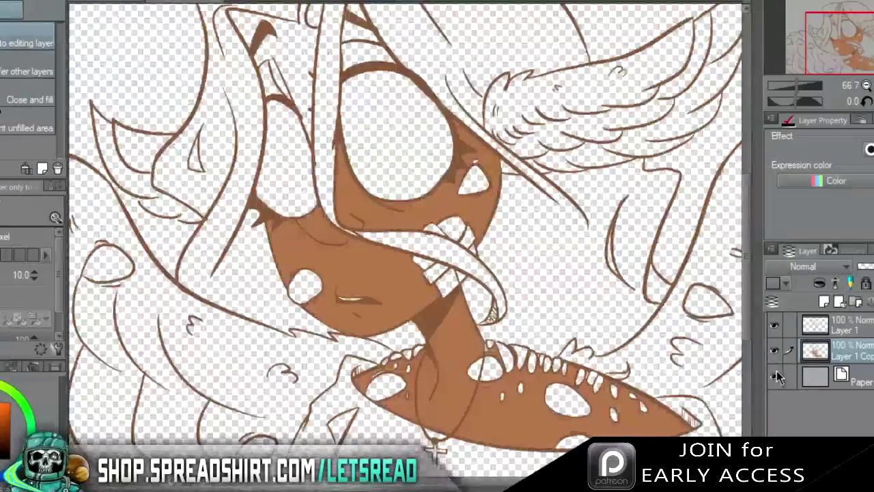
Show the Paper layer again and fill the forehead and the areas above both large eyes with the same orange-brown.
click(775, 375)
drag(545, 28, 582, 76)
click(343, 103)
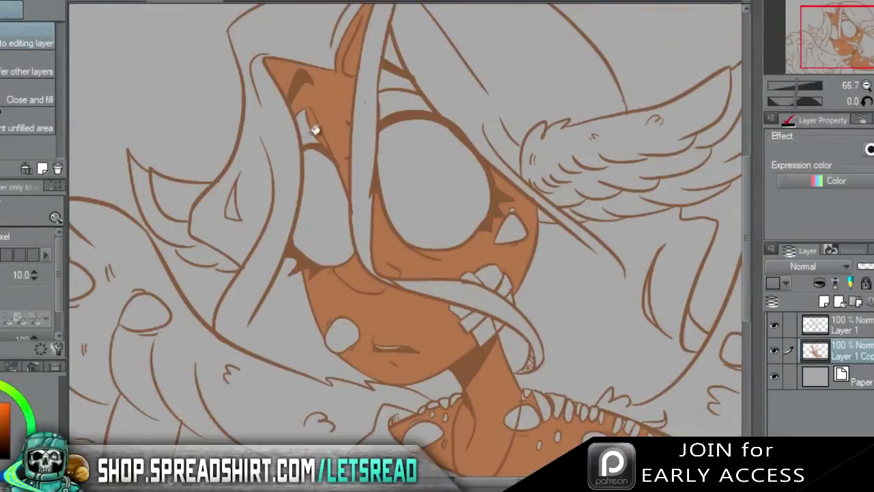
key(ctrl+z)
key(p)
click(1, 239)
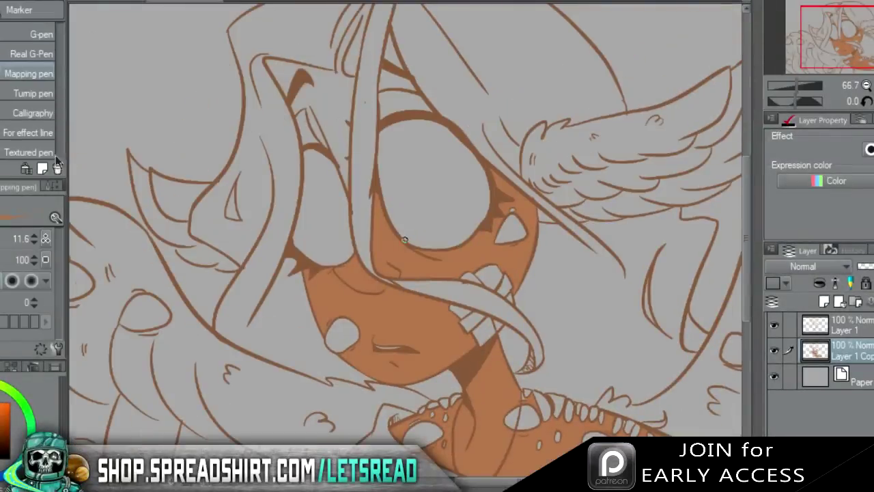
key(g)
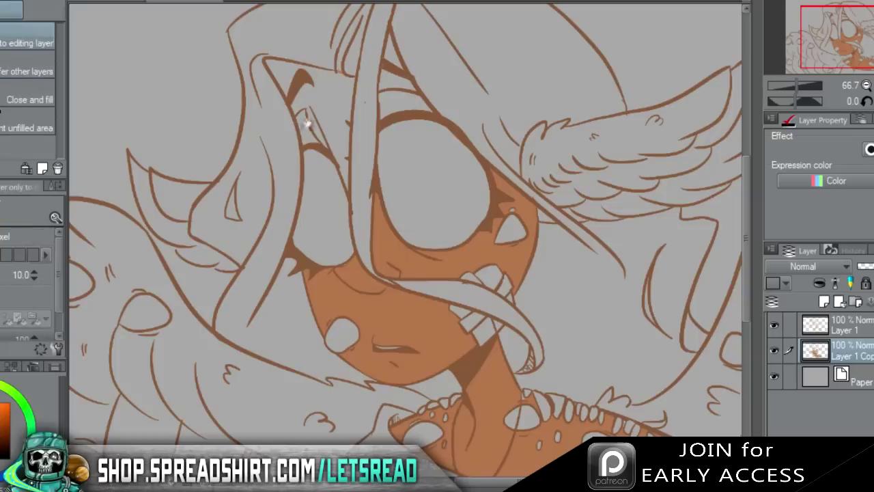
click(310, 123)
click(400, 99)
click(398, 55)
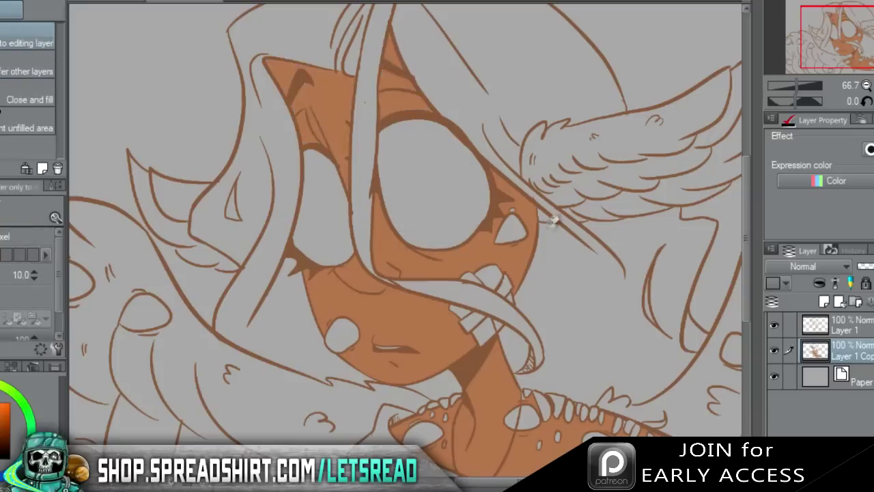
Copy the base-colour layer, paste it twice and merge the copies into it, undoing the extra merge into Paper.
drag(828, 52, 832, 61)
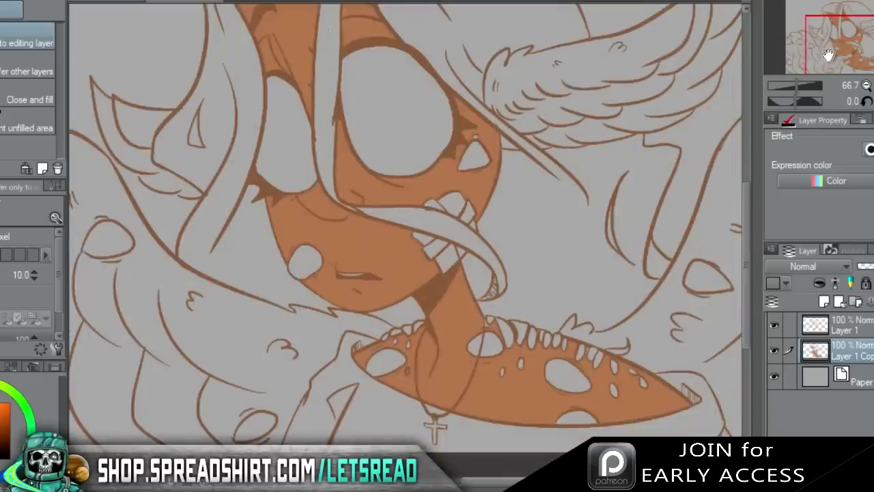
key(ctrl+c)
key(ctrl+v)
key(ctrl+v)
key(ctrl+e)
key(ctrl+e)
key(ctrl+e)
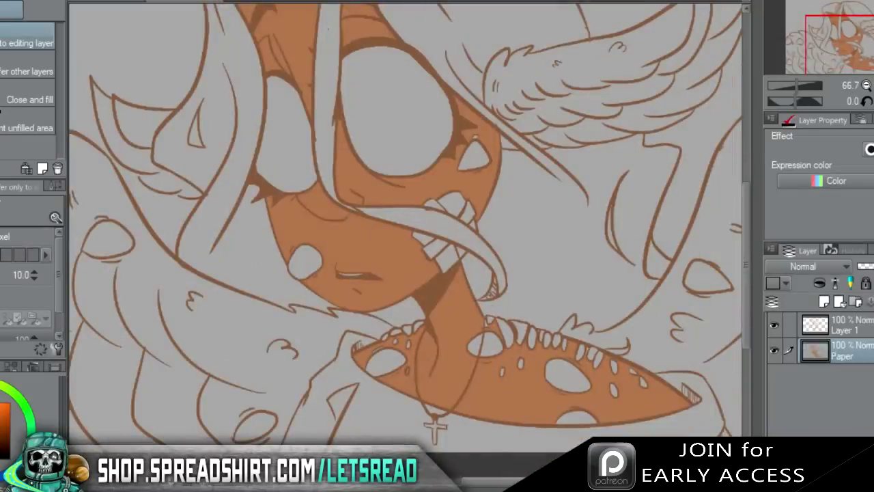
key(ctrl+z)
Touch up the unfilled gaps in the orange-brown around the chest's eyes and teeth with the Mapping pen.
drag(865, 42, 861, 61)
key(ctrl+plus)
key(ctrl+plus)
key(ctrl+plus)
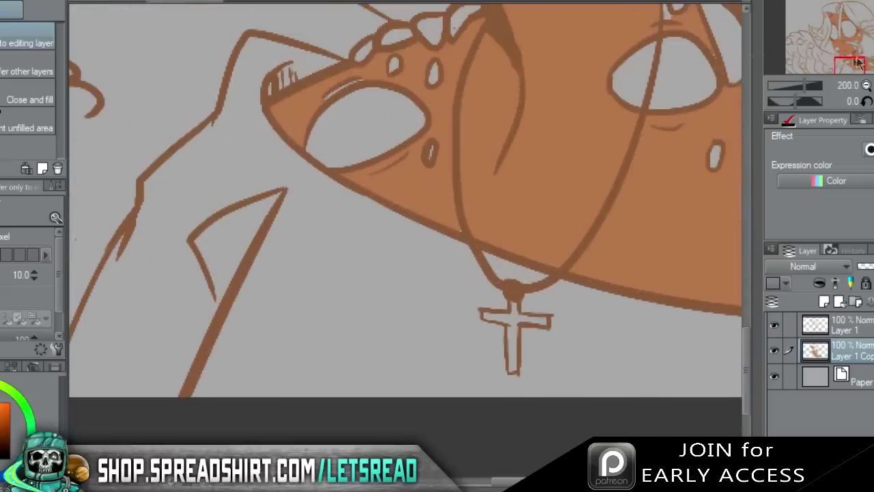
key(p)
drag(327, 95, 360, 80)
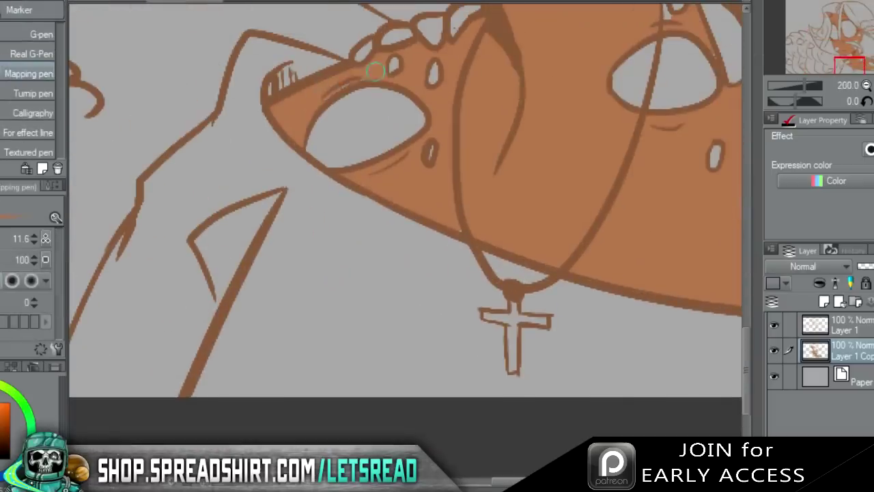
drag(850, 63, 865, 61)
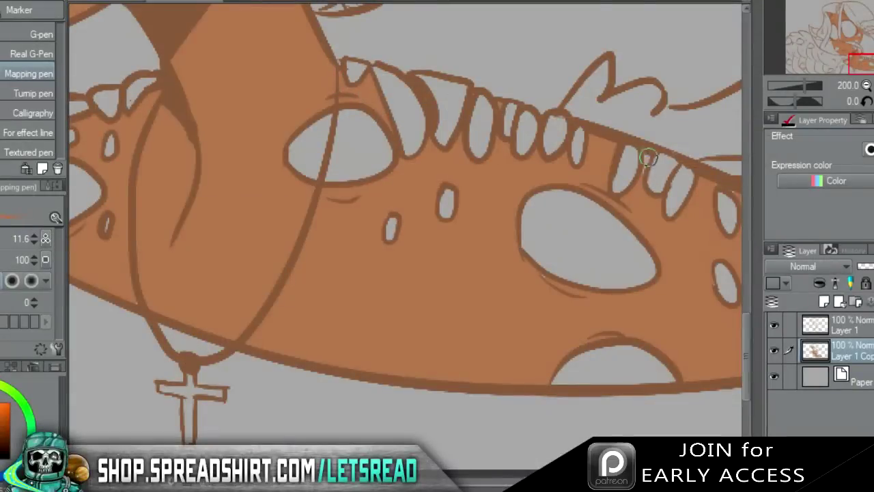
drag(852, 65, 855, 71)
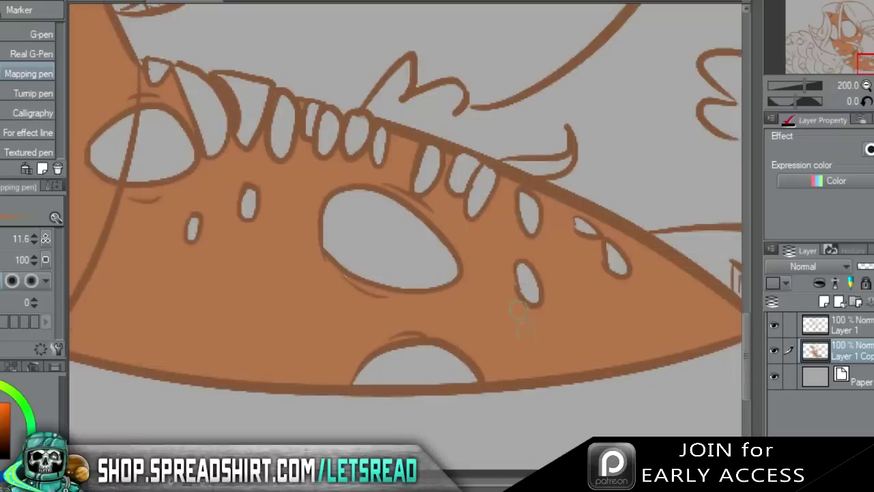
Change the Paper layer's colour to white and reselect the base-colour layer.
click(813, 377)
click(853, 138)
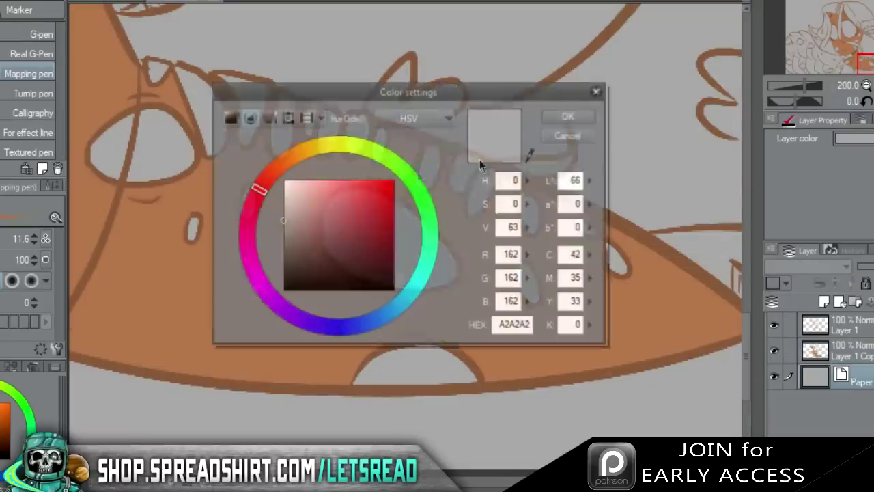
click(284, 181)
click(569, 115)
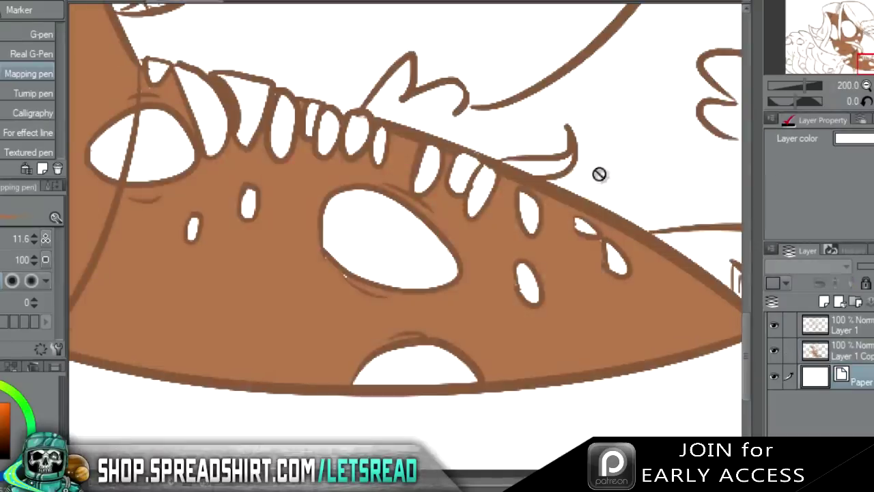
click(854, 350)
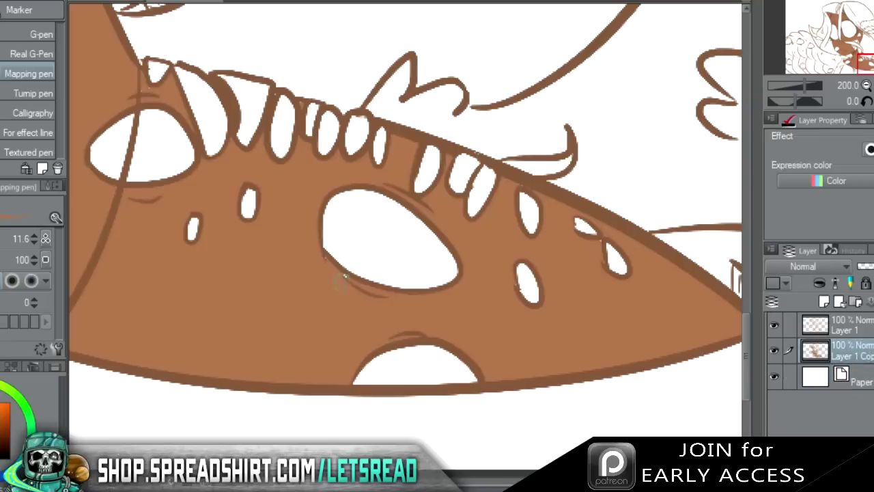
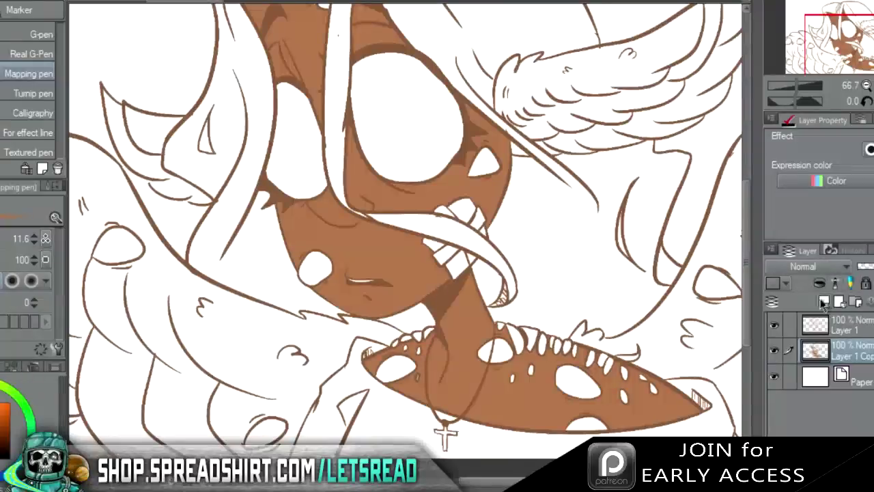
Paint a lighter orange-brown over the skin on a new layer clipped to the base colours and merge it down.
key(ctrl+shift+n)
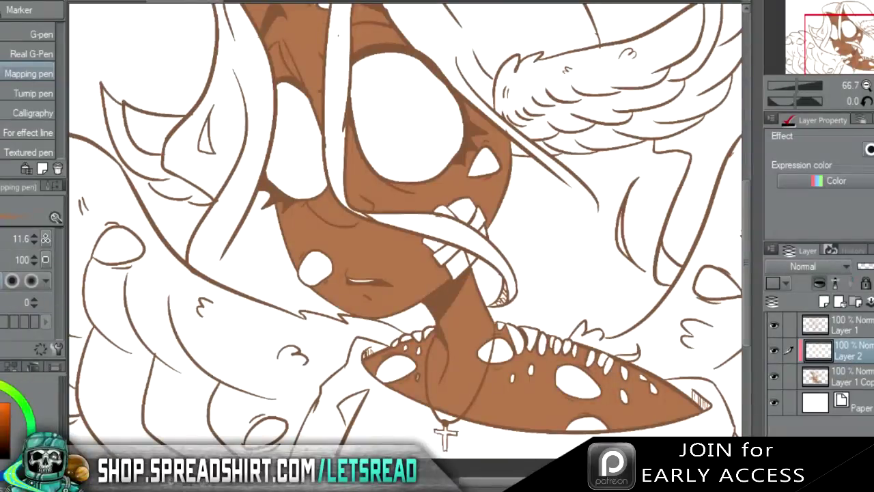
mouse_move(405, 240)
mouse_down()
mouse_move(392, 236)
mouse_move(389, 137)
mouse_move(581, 362)
mouse_up()
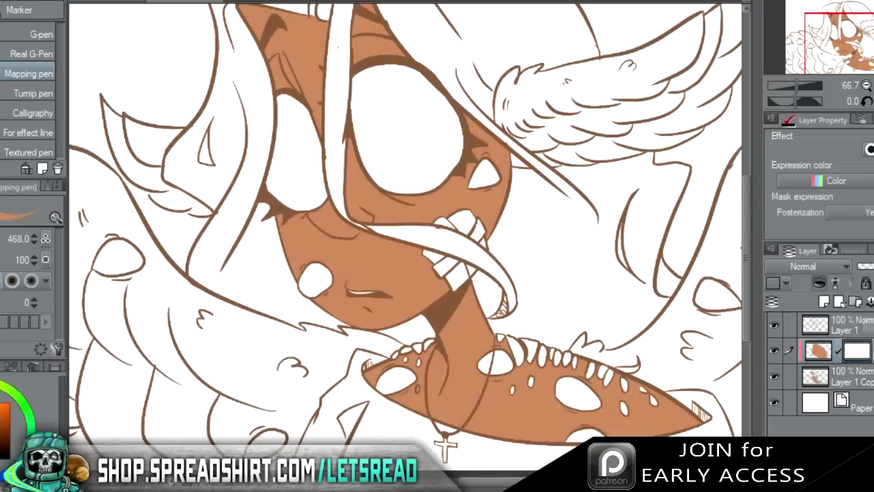
key(ctrl+e)
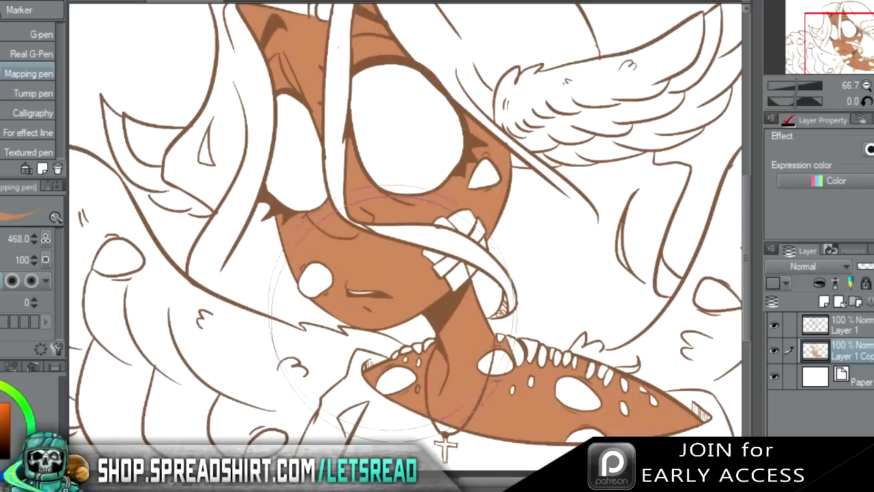
Pick a deep red as the drawing colour.
click(851, 37)
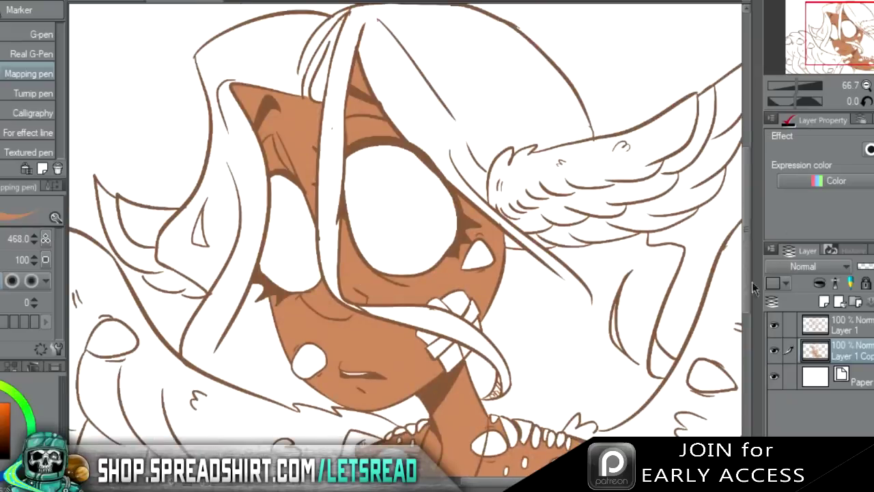
click(1, 413)
click(3, 416)
key(g)
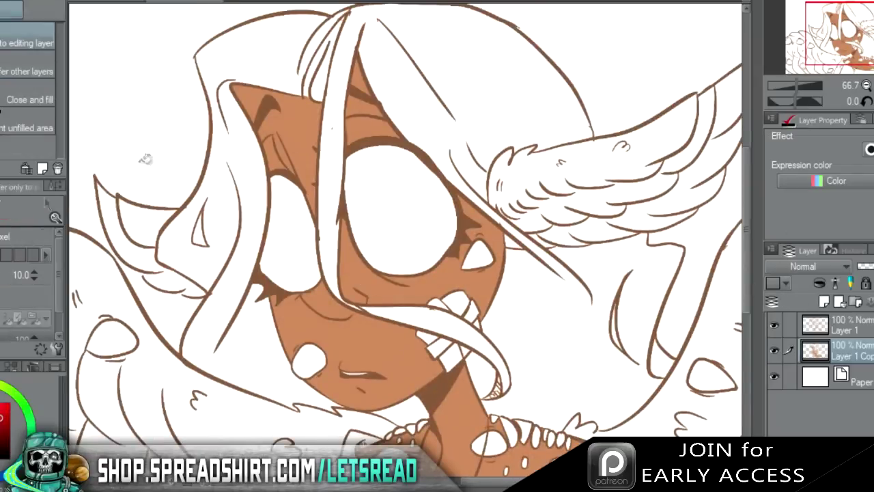
key(p)
drag(476, 59, 500, 101)
key(ctrl+z)
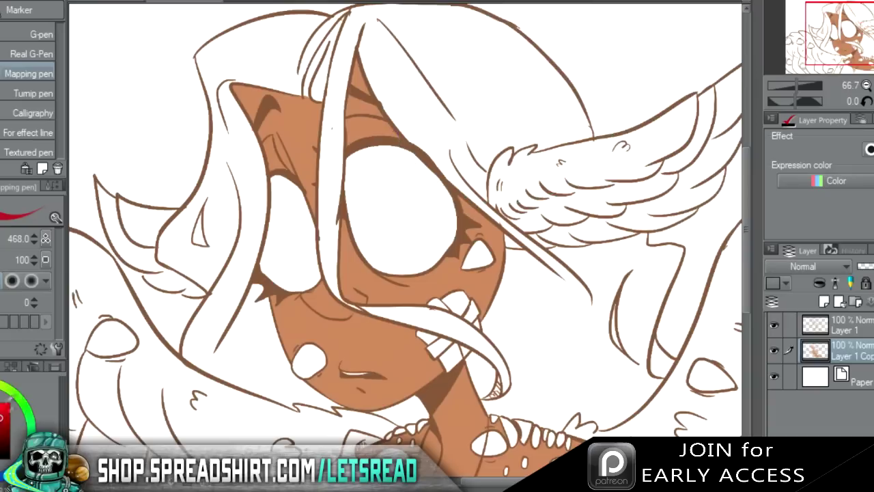
drag(454, 66, 467, 57)
key(ctrl+z)
key(j)
Fill the hair on both sides of the head and the lock curling across the cheek with deep red.
key(g)
click(472, 94)
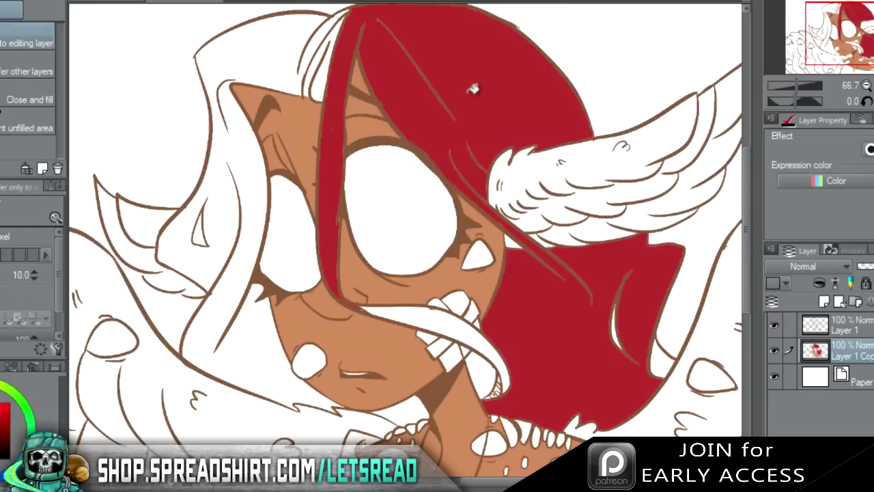
click(282, 57)
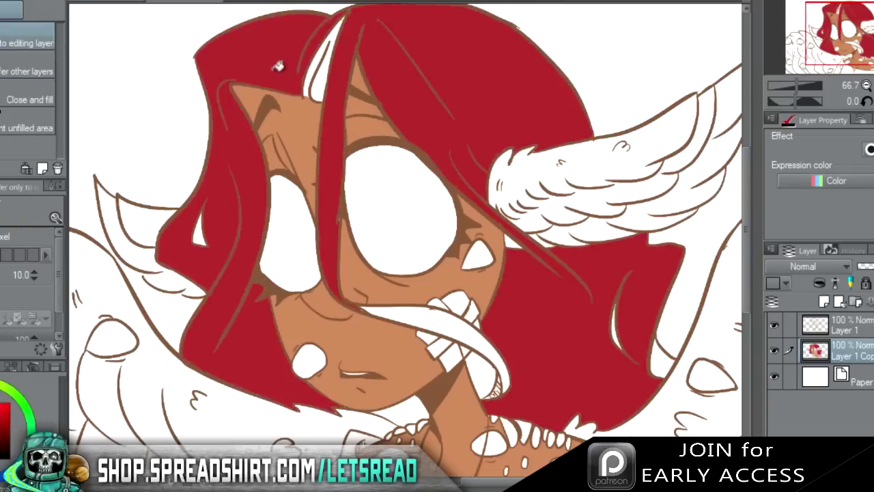
click(322, 74)
key(ctrl+z)
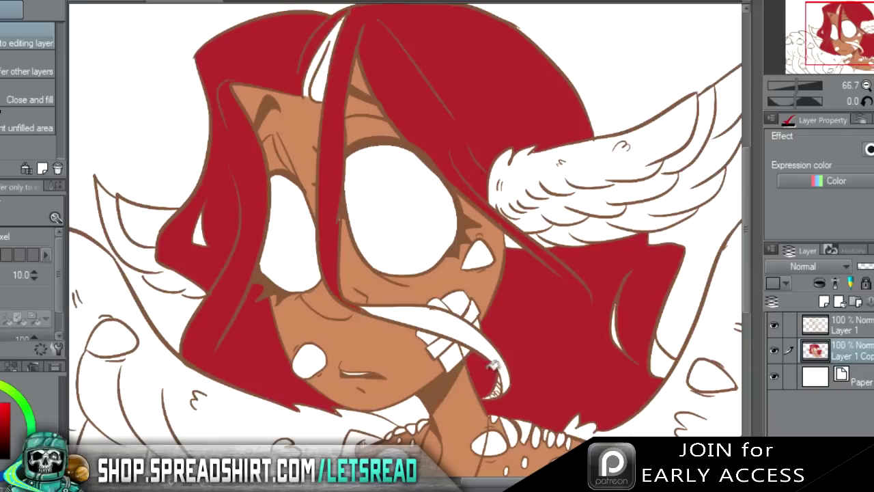
click(478, 335)
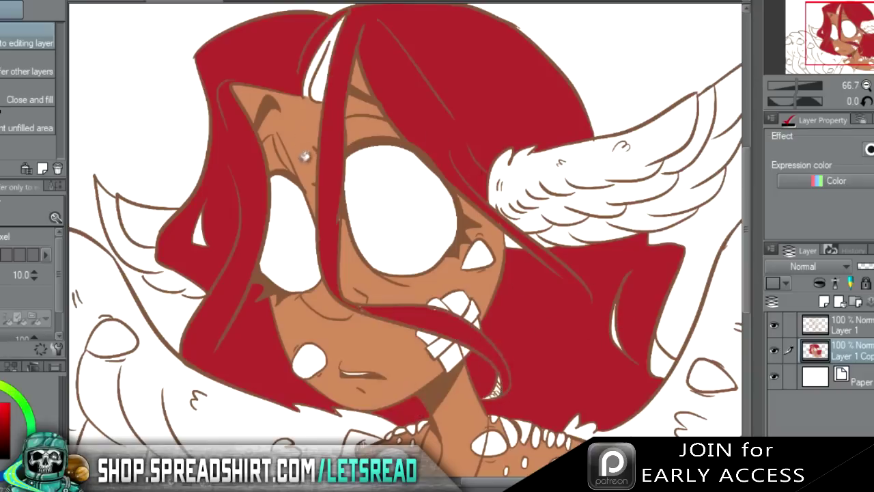
Touch up the unfilled gaps in the red along the long hair strand crossing the face with the Mapping pen.
drag(846, 38, 860, 51)
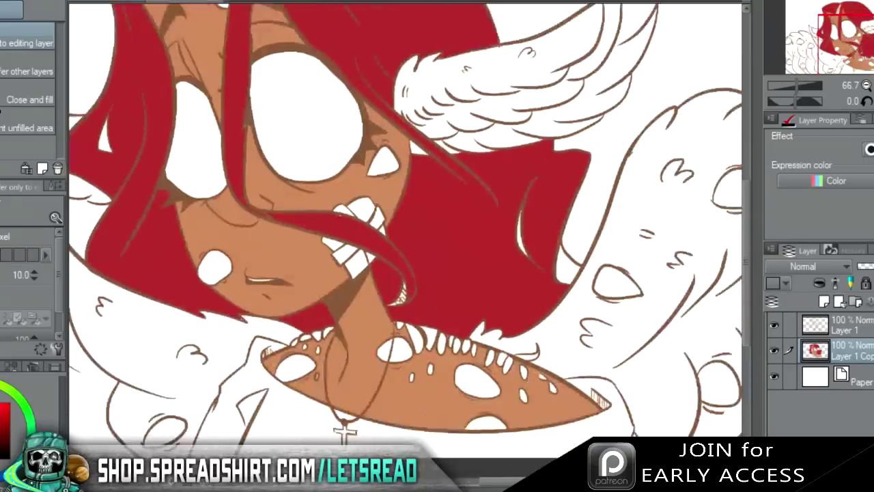
key(ctrl+plus)
key(ctrl+plus)
key(ctrl+minus)
key(b)
key(p)
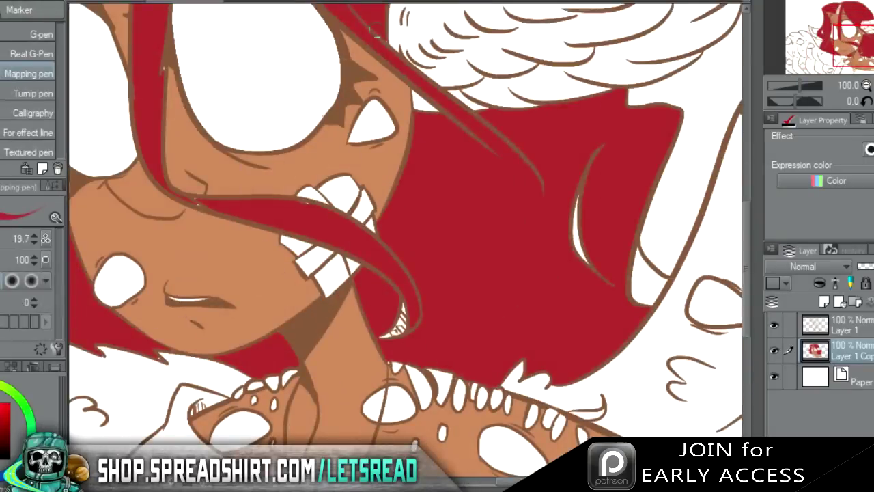
key(ctrl+plus)
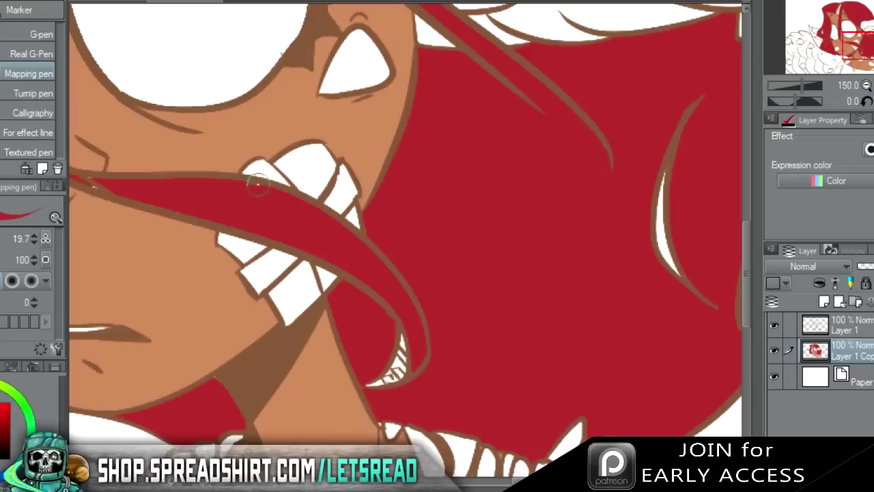
drag(858, 30, 853, 30)
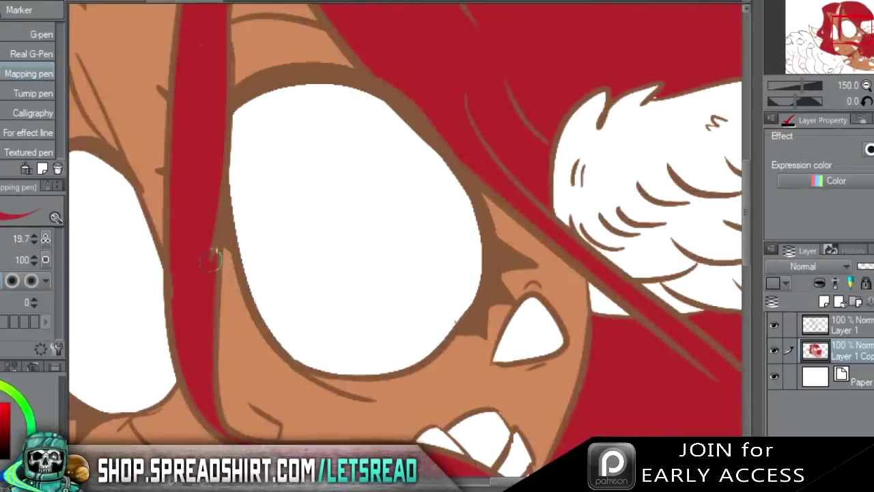
click(844, 39)
Touch up the red along the jagged hair edge below the jaw and around the parting at the crown.
drag(834, 48, 833, 49)
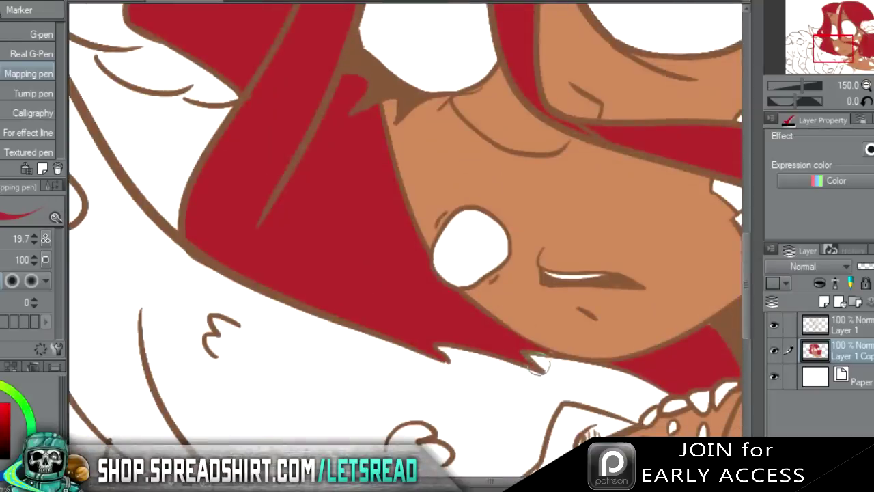
click(853, 42)
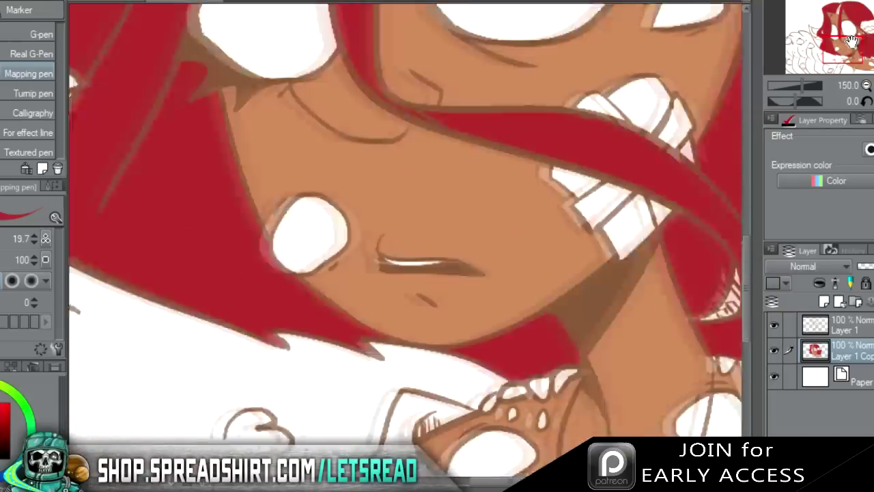
drag(847, 52, 836, 10)
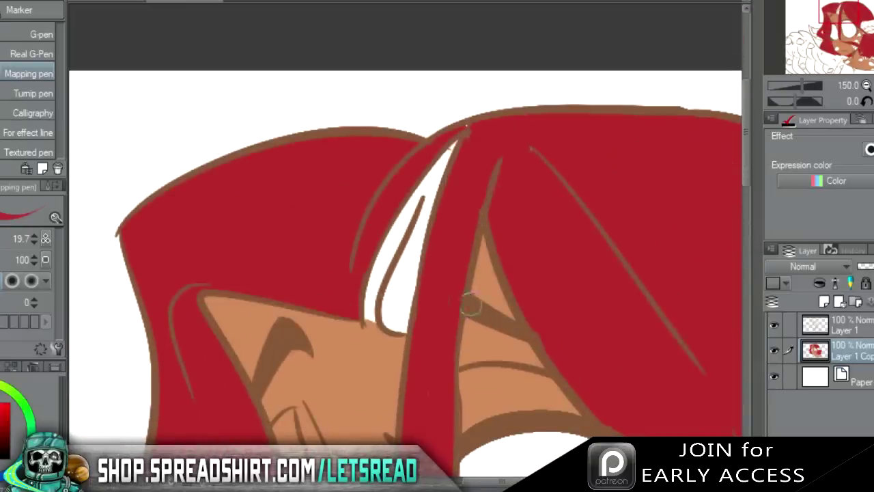
click(847, 22)
drag(347, 154, 342, 161)
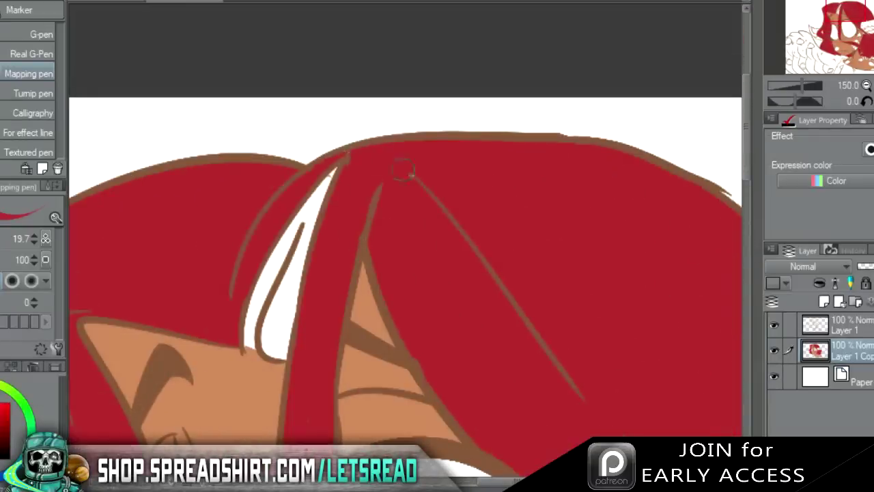
Add a layer directly above Paper and paint the hatched underside of the curled hair tip dark red.
drag(851, 16, 850, 41)
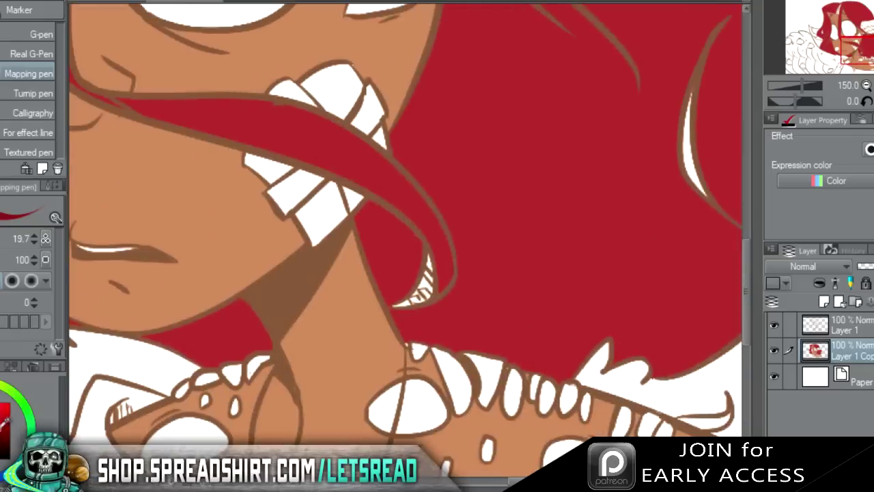
click(846, 379)
click(824, 301)
mouse_move(395, 306)
mouse_down()
mouse_move(431, 294)
mouse_move(429, 255)
mouse_up()
Paint the inner hair gap at the parting dark red and merge the base-colour layer down into this layer.
drag(861, 45, 841, 14)
mouse_move(367, 138)
mouse_down()
mouse_move(399, 80)
mouse_move(345, 205)
mouse_move(355, 253)
mouse_move(366, 198)
mouse_up()
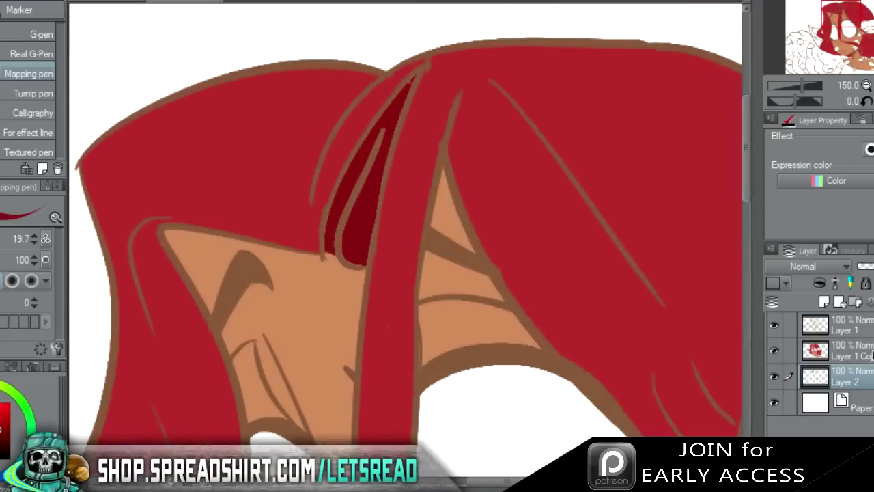
key(ctrl+e)
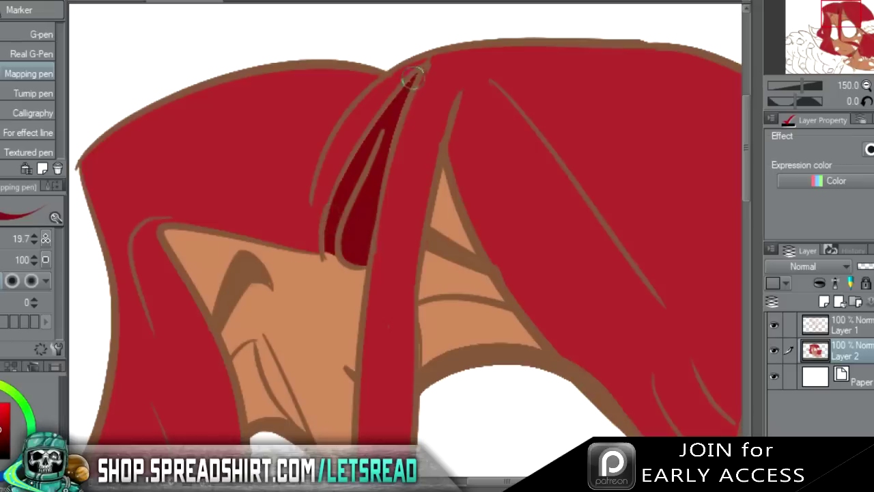
Fill the off-shoulder garment pale beige, including its triangular fold and the small gap enclosed by the necklace cord.
drag(854, 41, 858, 48)
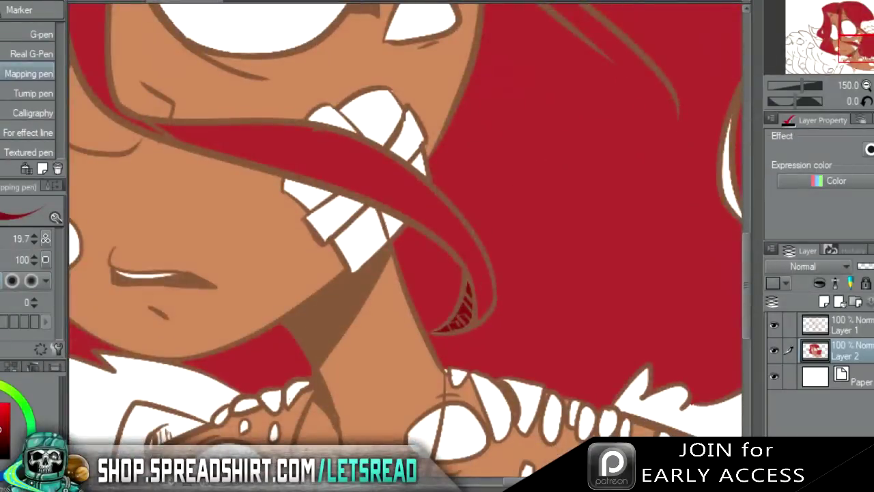
click(866, 85)
drag(857, 47, 857, 68)
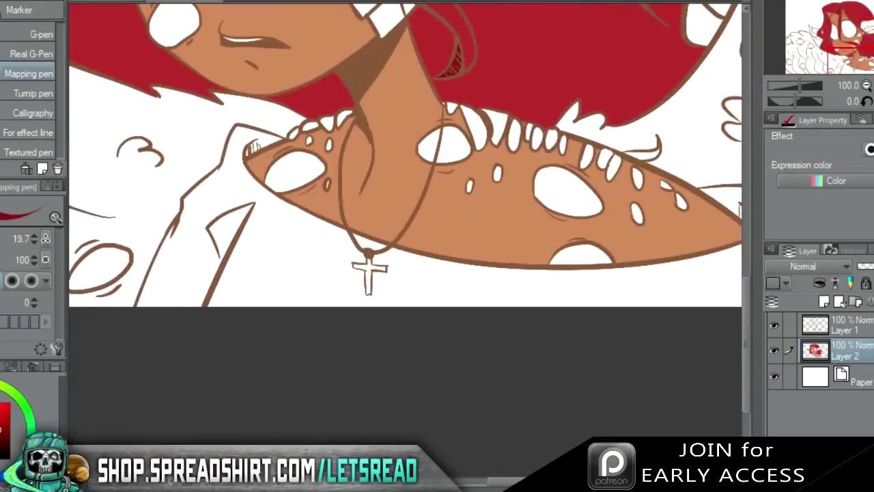
click(0, 384)
click(0, 411)
key(g)
click(280, 281)
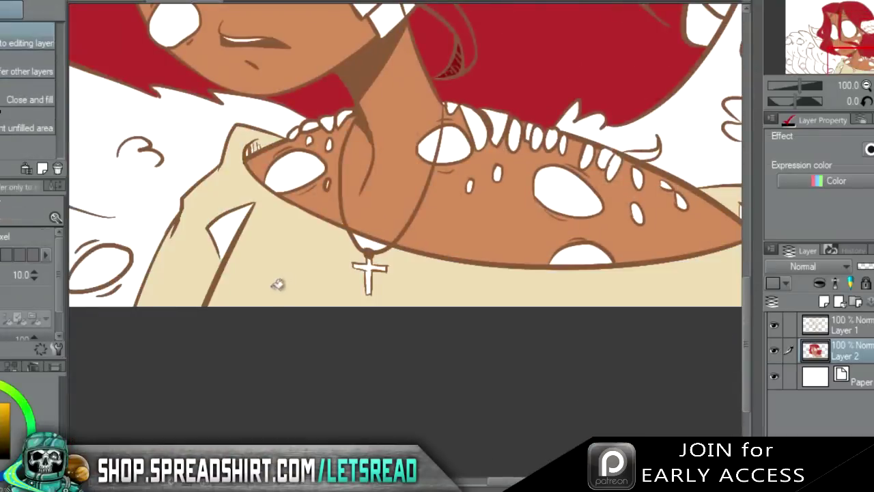
click(232, 232)
click(373, 241)
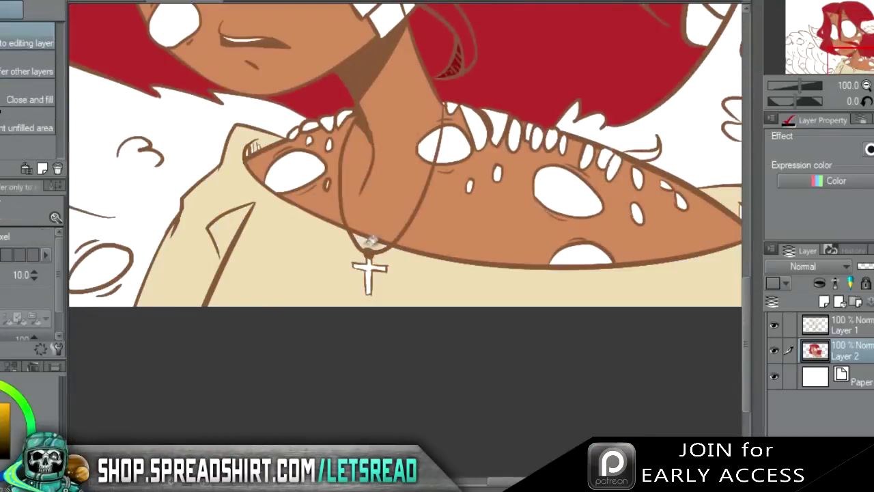
Touch up the unfilled gaps in the hatched collar folds and along the neckline by the necklace with the Mapping pen.
drag(860, 39, 871, 55)
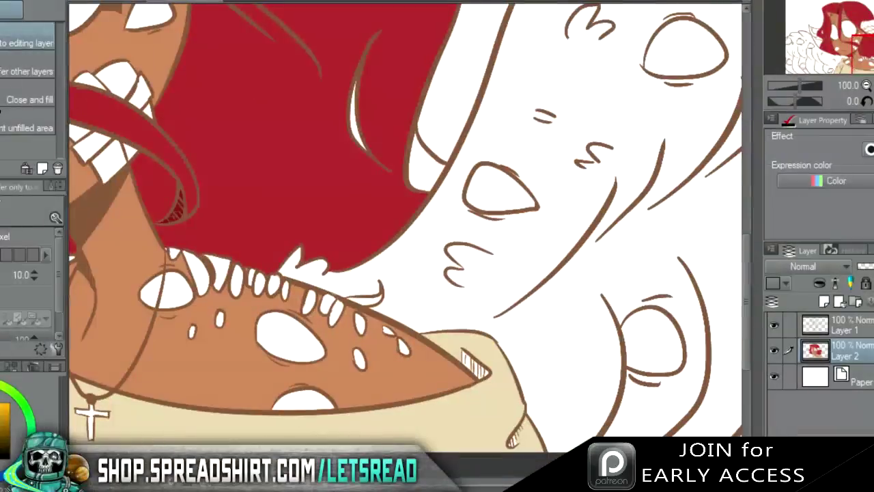
key(p)
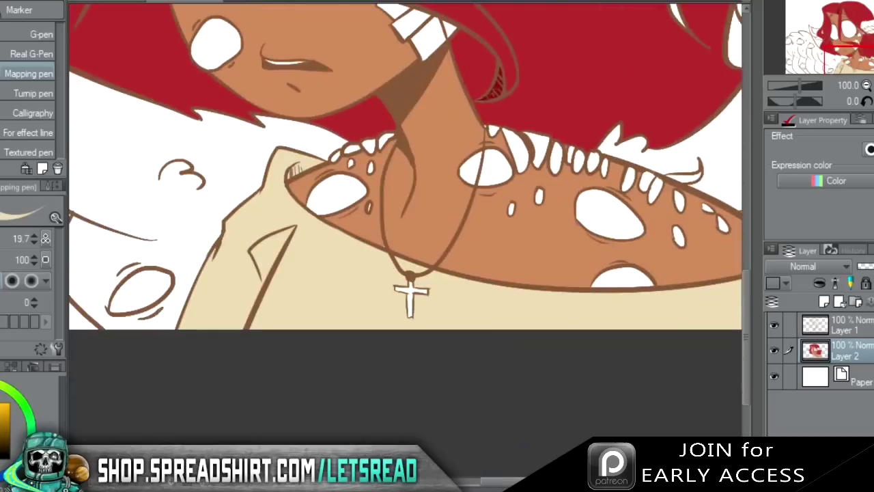
key(ctrl+plus)
key(ctrl+plus)
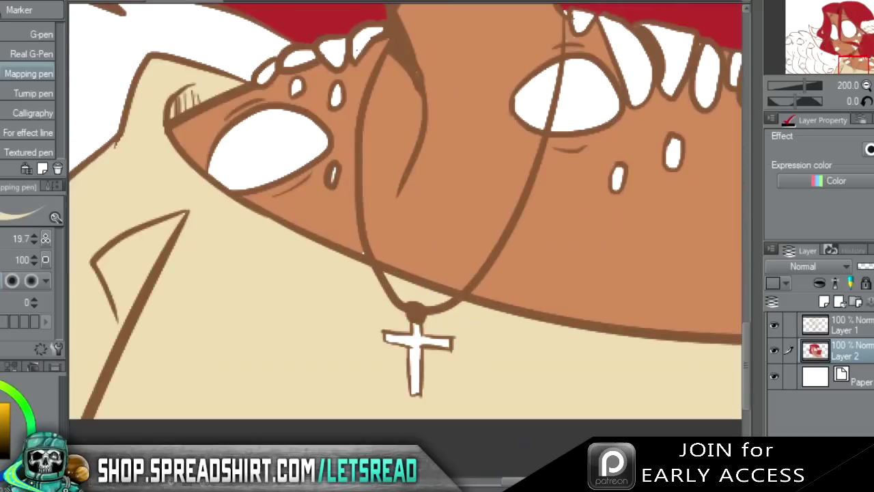
key(i)
key(p)
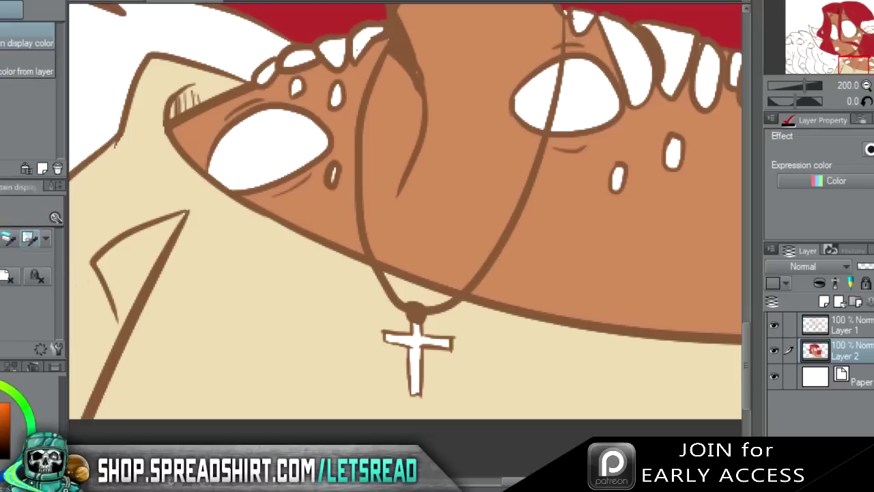
alt+click(353, 329)
drag(367, 272, 388, 294)
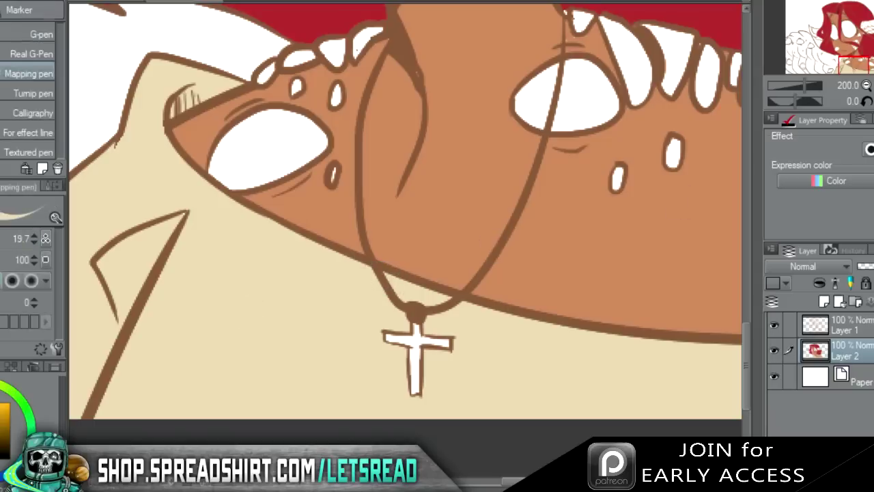
Fill the cross pendant muted olive-brown and touch up its corners with the Mapping pen at a brush size of 8.9.
key(g)
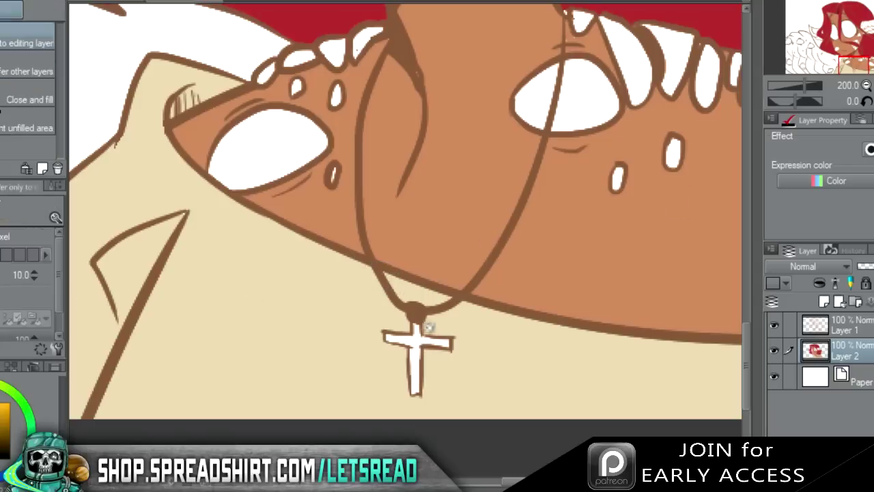
click(428, 335)
key(ctrl+z)
click(418, 342)
key(p)
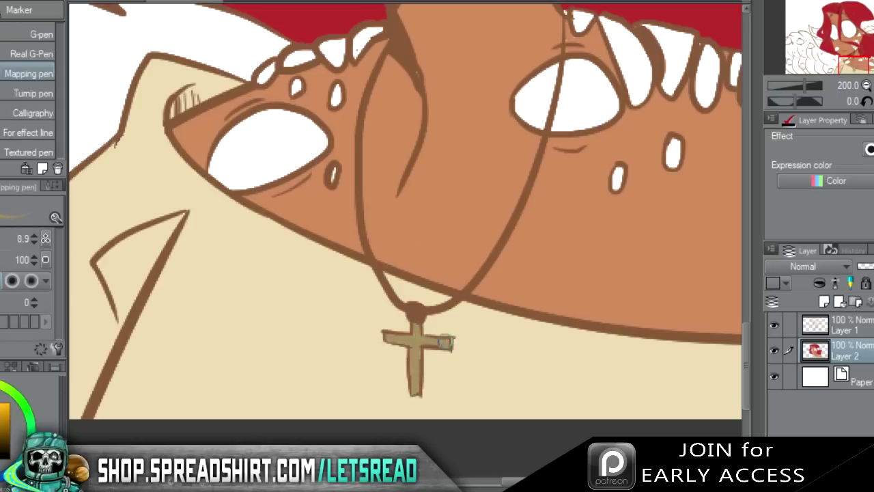
Fill both large eyes on the face dark navy blue and touch up their edges with the Mapping pen.
click(866, 85)
drag(856, 64, 850, 31)
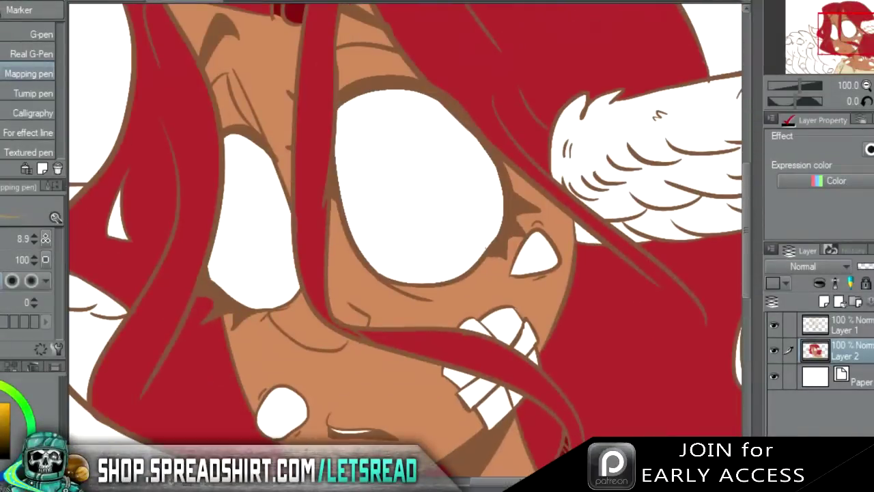
click(2, 477)
key(g)
click(385, 230)
key(ctrl+z)
click(287, 263)
click(412, 214)
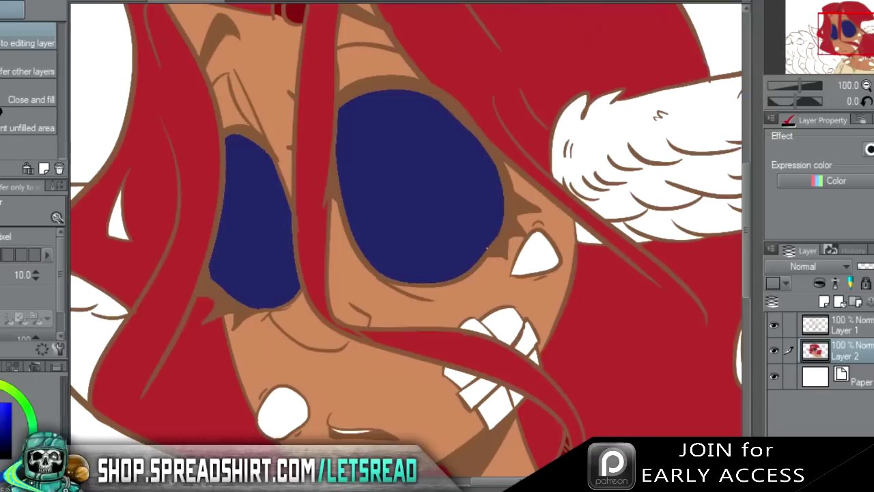
key(p)
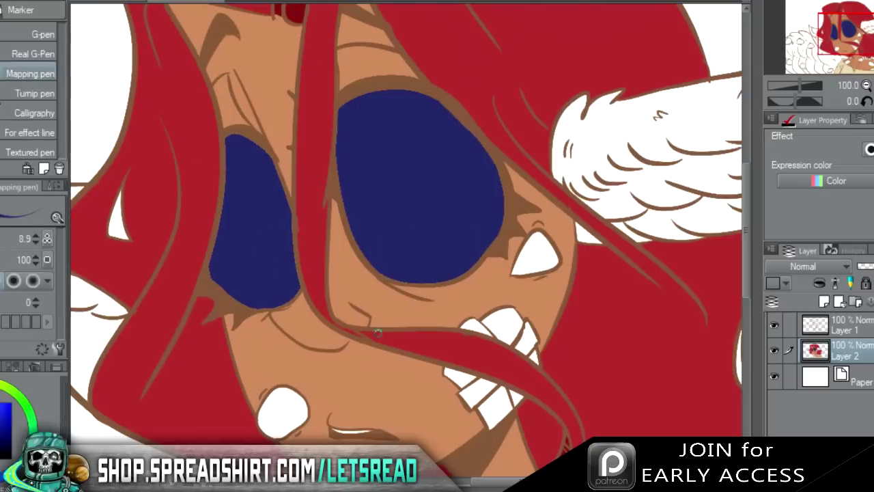
Close the open feather tips of the wing beside the hair with navy strokes and fill the wing navy blue around its eyes.
drag(847, 34, 873, 39)
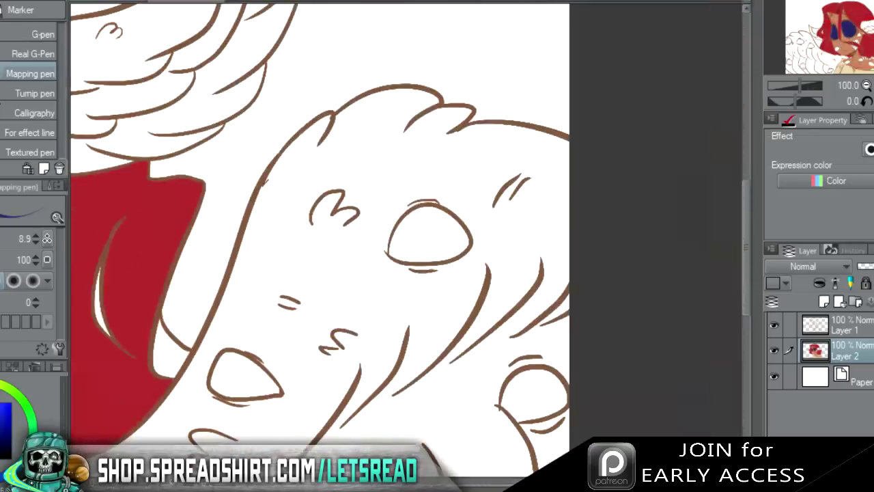
key(g)
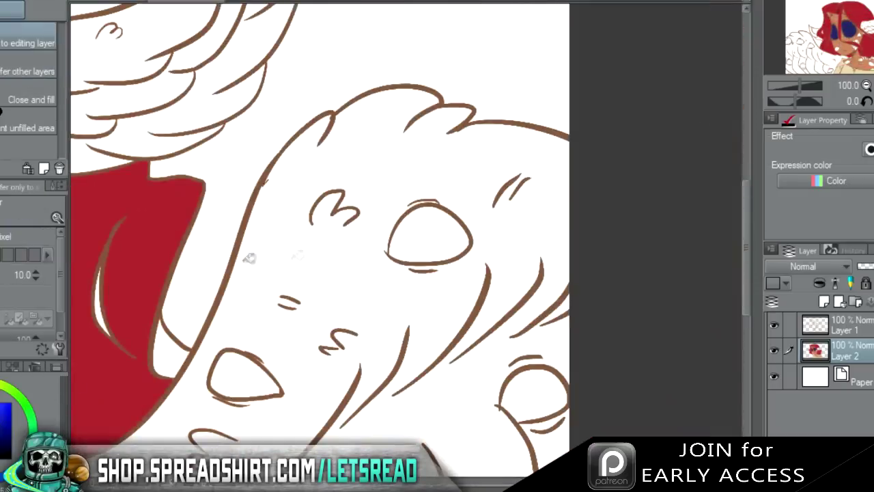
drag(826, 41, 873, 45)
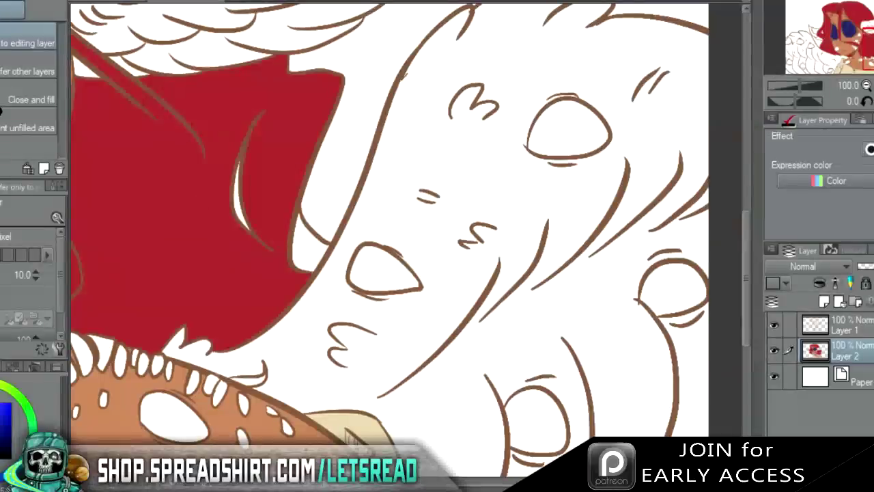
key(p)
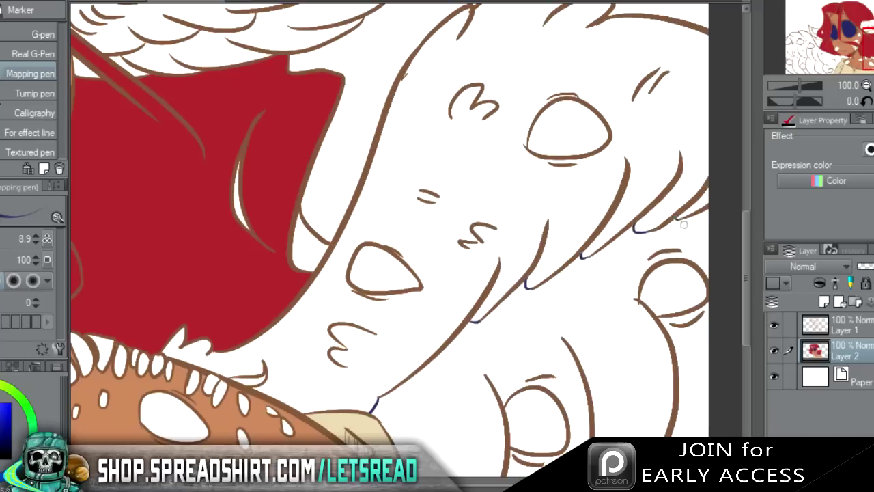
key(g)
click(409, 322)
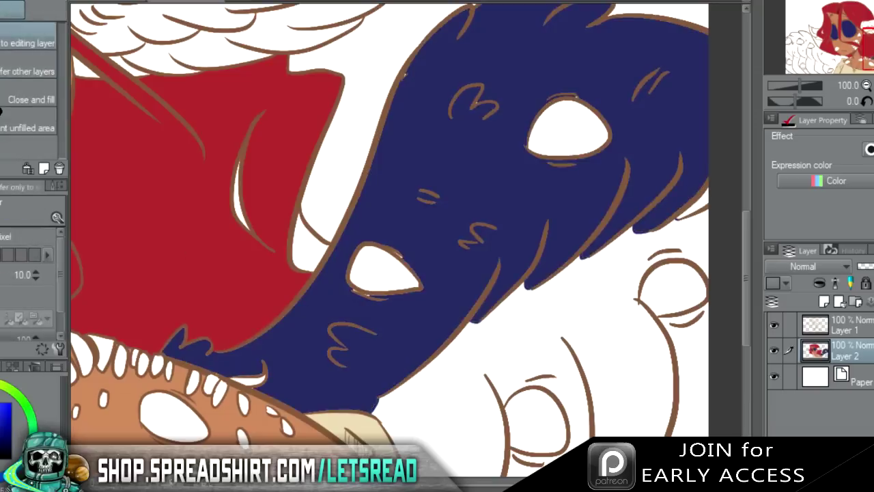
Cover the leftover white patch at the base of the large right wing in dark blue and fill the small feather gap at its outer edge.
key(p)
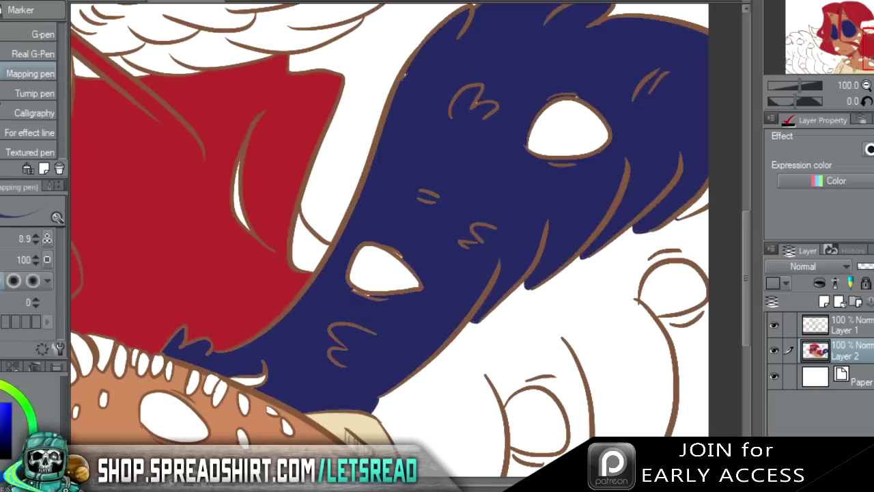
drag(232, 377, 264, 384)
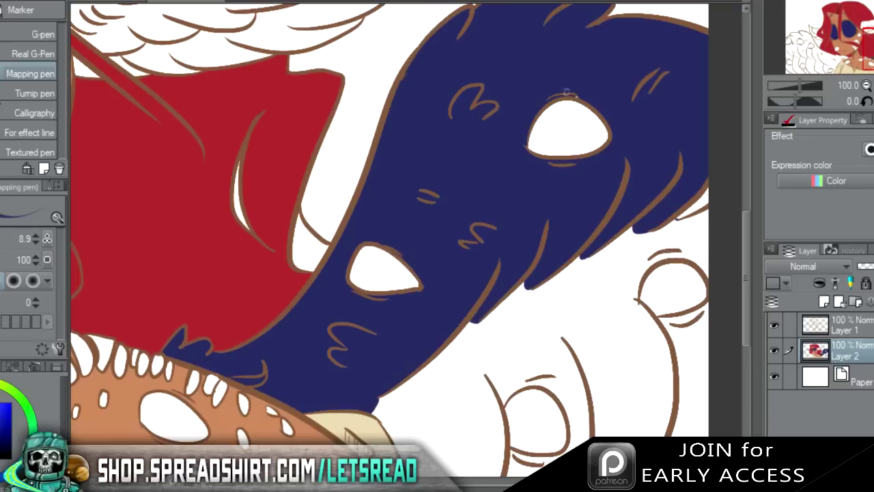
key(g)
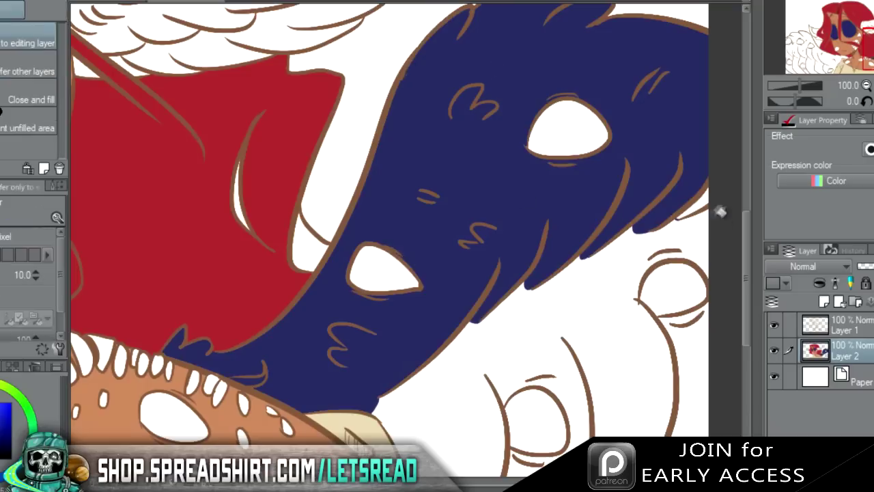
click(700, 204)
Draw dark blue strokes closing the gaps along the upper feather line of the large left wing beside the beige collar.
key(p)
drag(873, 49, 833, 56)
drag(388, 345, 453, 342)
key(ctrl+z)
drag(394, 345, 460, 342)
key(ctrl+z)
drag(388, 345, 452, 350)
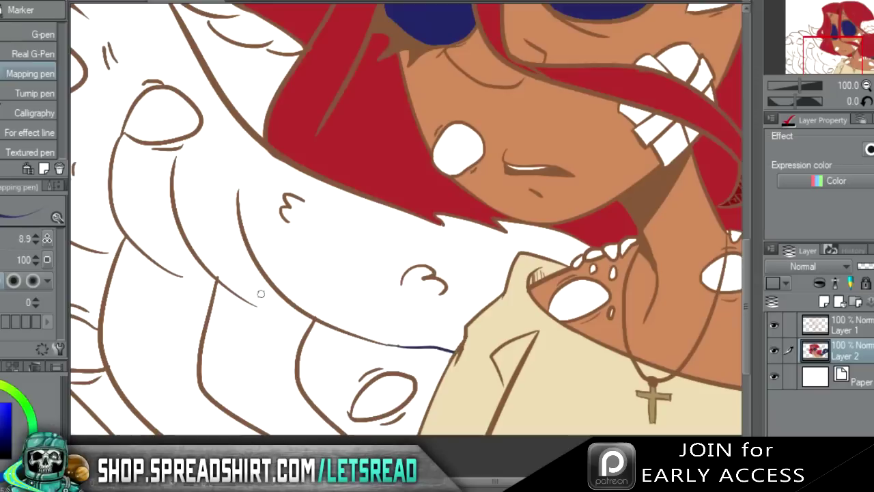
key(ctrl+z)
drag(256, 305, 302, 311)
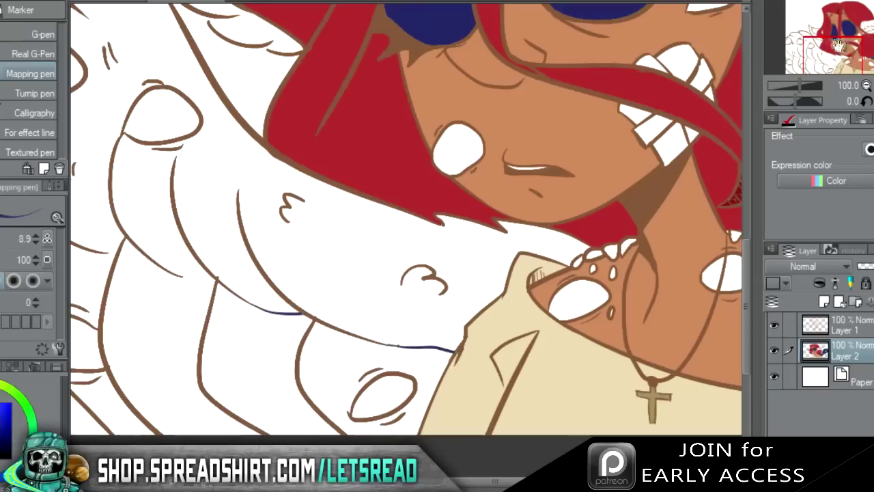
Close the remaining gaps toward the left wing's outer edge and fill its whole upper feather section with dark blue.
drag(838, 52, 806, 53)
mouse_move(474, 301)
mouse_down()
mouse_move(520, 307)
mouse_move(507, 306)
mouse_up()
key(ctrl+z)
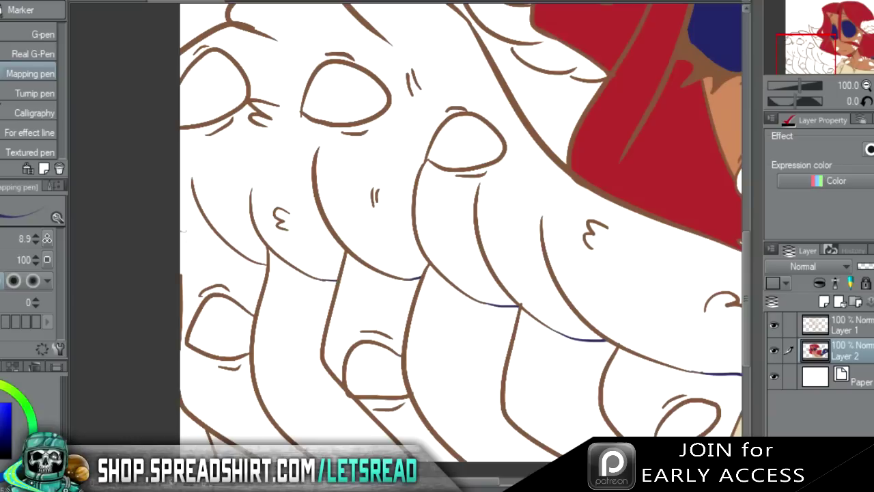
drag(176, 209, 225, 239)
key(g)
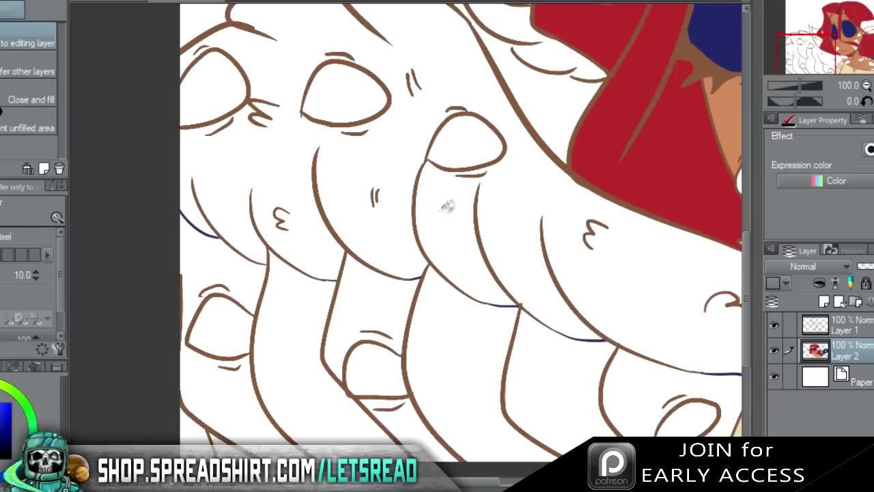
click(450, 203)
Fill the lower feathers of the large right wing with a lighter blue.
key(p)
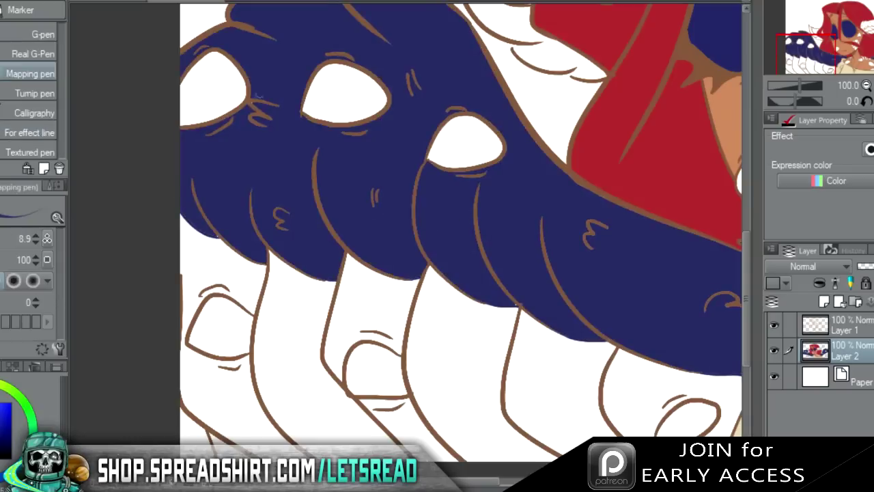
mouse_move(826, 42)
mouse_down()
mouse_move(846, 44)
mouse_move(833, 29)
mouse_move(845, 51)
mouse_move(873, 55)
mouse_up()
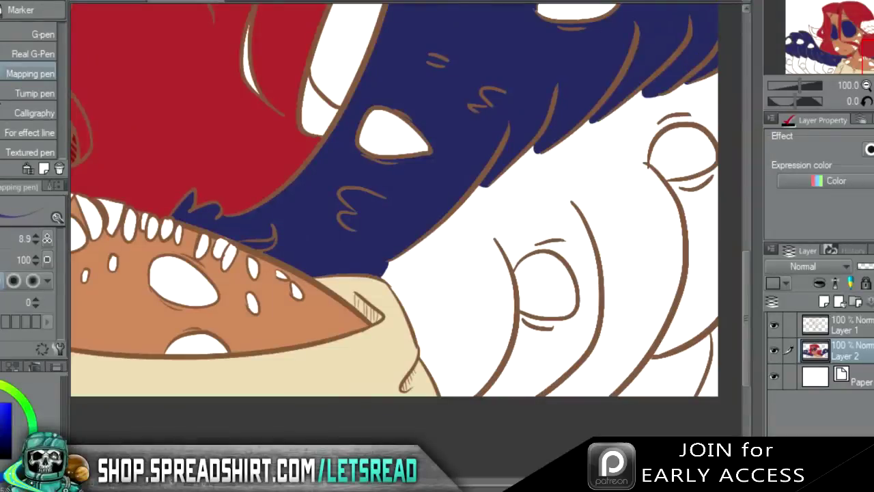
key(g)
click(498, 280)
click(706, 249)
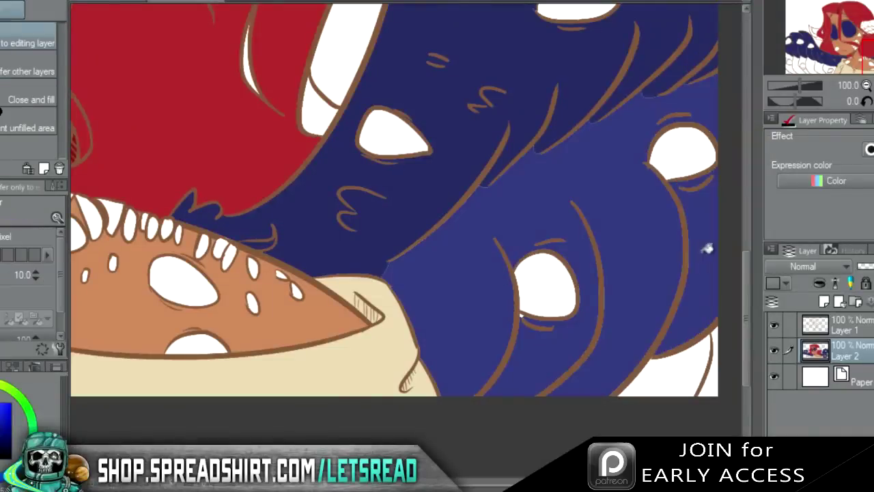
click(572, 357)
key(ctrl+z)
Fill the left wing's lower feathers from the beige collar outward with the lighter blue, undoing any fill that spills into the dark upper section.
key(p)
drag(853, 13, 829, 54)
key(g)
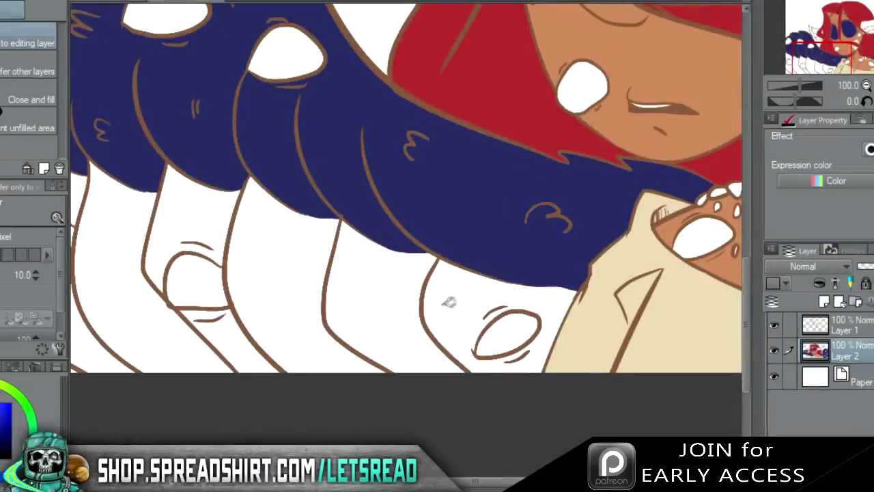
click(450, 306)
click(381, 308)
click(286, 308)
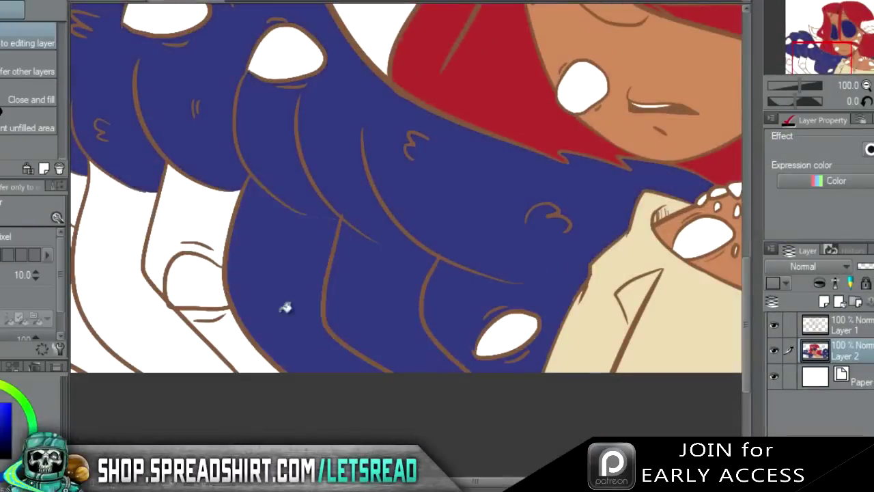
key(ctrl+z)
key(ctrl+z)
click(213, 220)
click(271, 244)
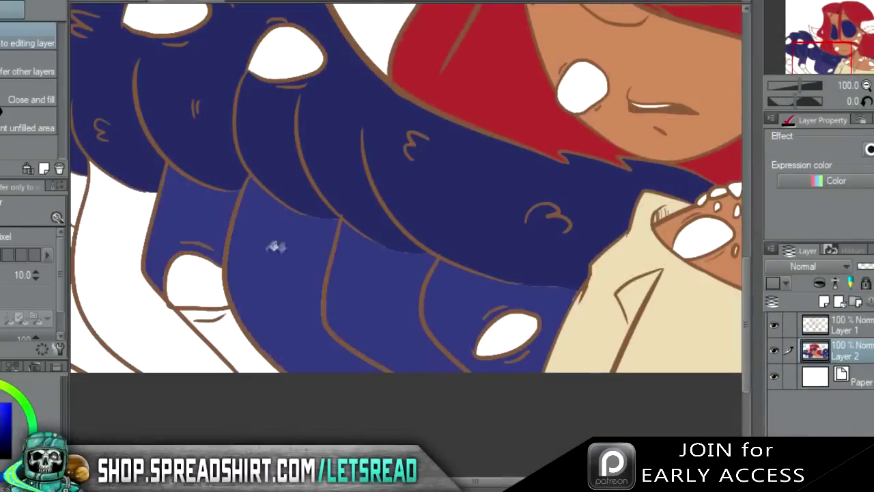
Fill the remaining lower feathers toward the left wing's outer edge with the lighter blue, leaving the eye shapes white.
click(241, 343)
click(206, 347)
click(806, 53)
click(244, 310)
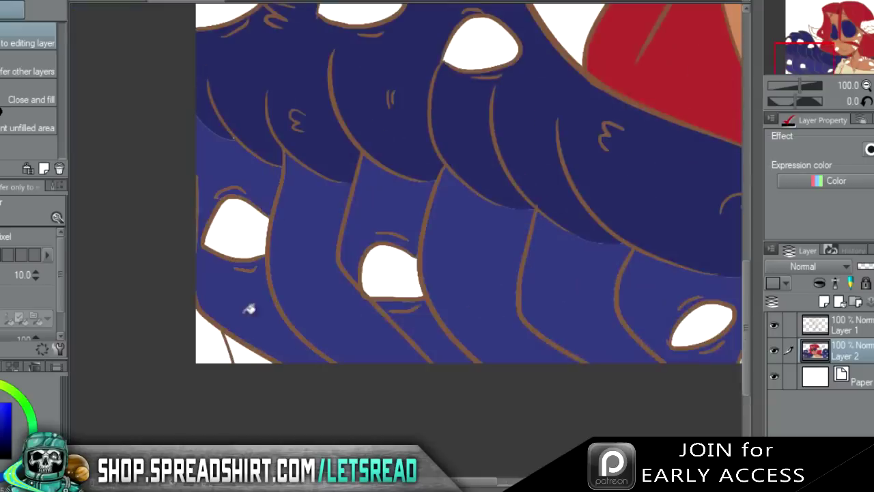
Clean up the border between the left wing's dark and lighter feathers with the Mapping pen and fill its white bottom-corner gaps lighter blue.
key(p)
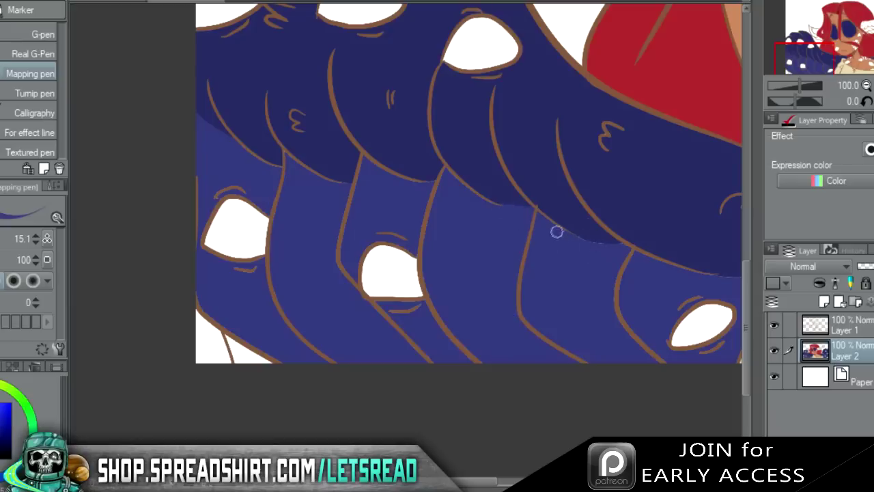
drag(496, 482, 528, 482)
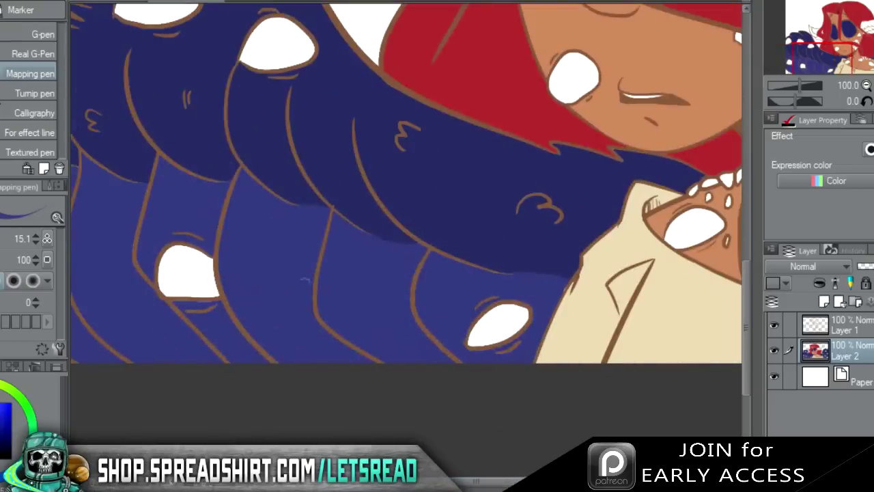
drag(400, 168, 699, 62)
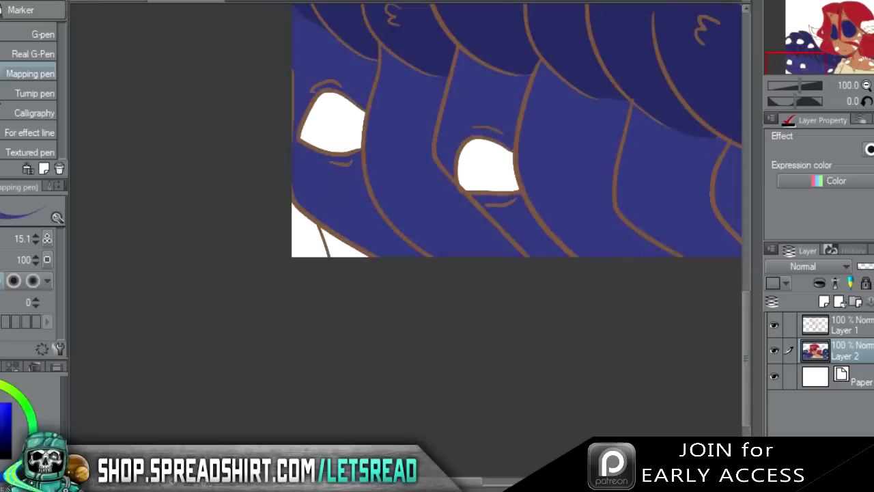
key(g)
click(307, 250)
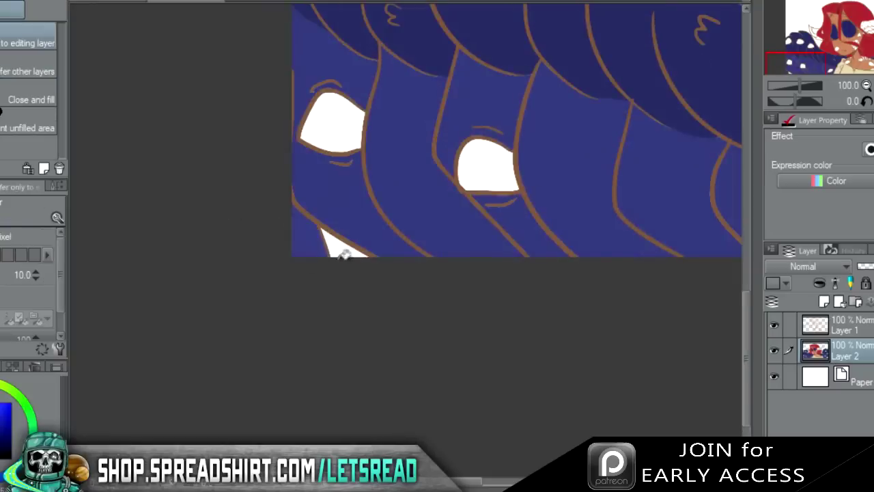
click(345, 251)
key(p)
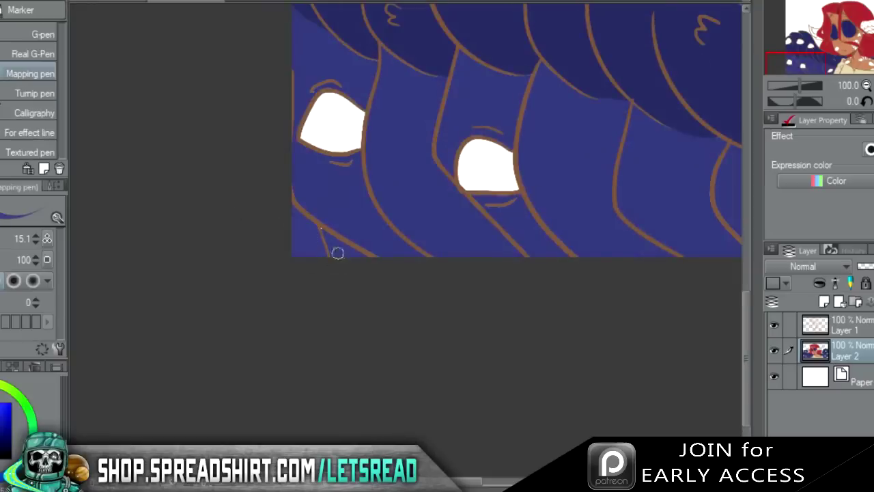
Fill the two white feather areas in the right wing's bottom corner with the lighter blue.
drag(683, 177, 104, 231)
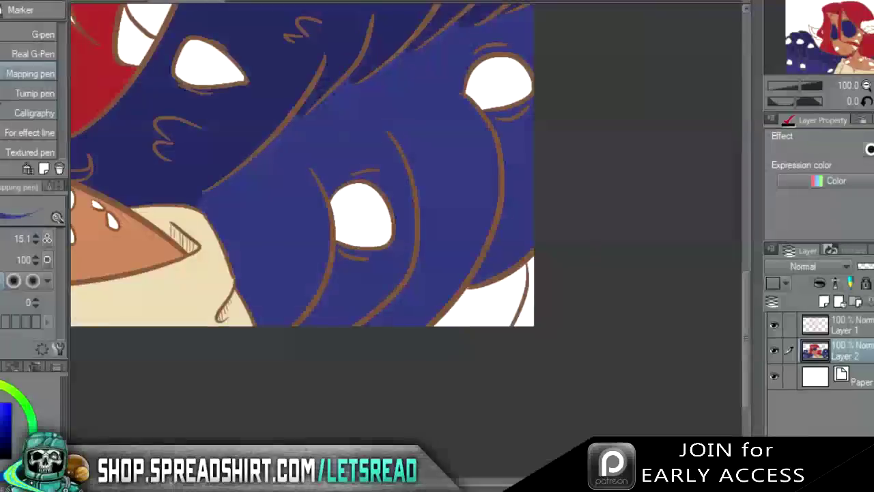
key(g)
click(497, 305)
click(528, 317)
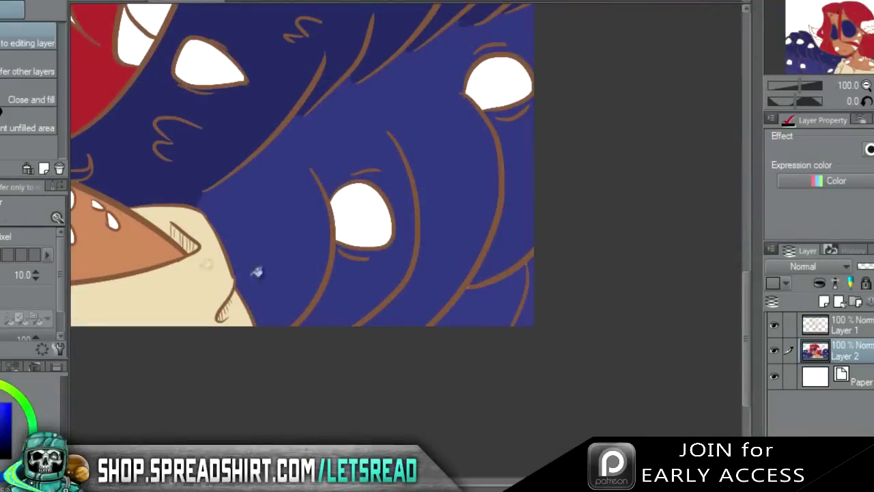
key(p)
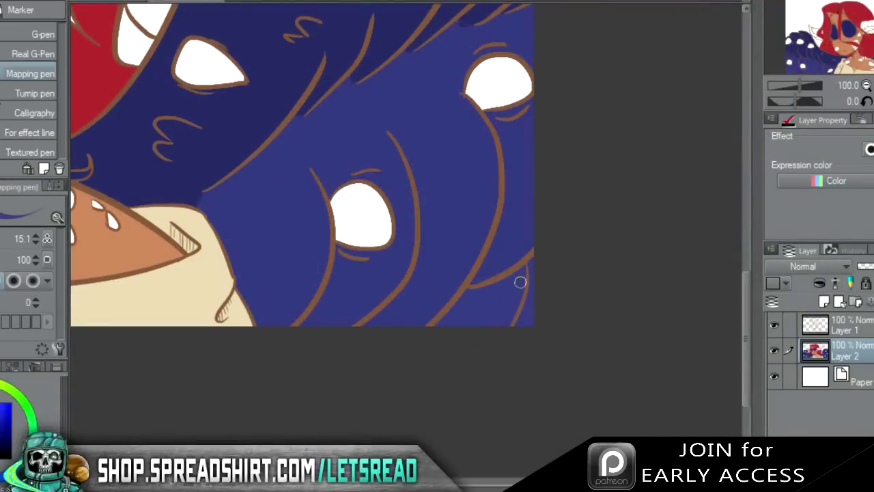
Pick up the wings' dark blue and draw strokes closing the gaps under the upper feathers of the right head wing.
click(873, 85)
click(848, 43)
click(873, 86)
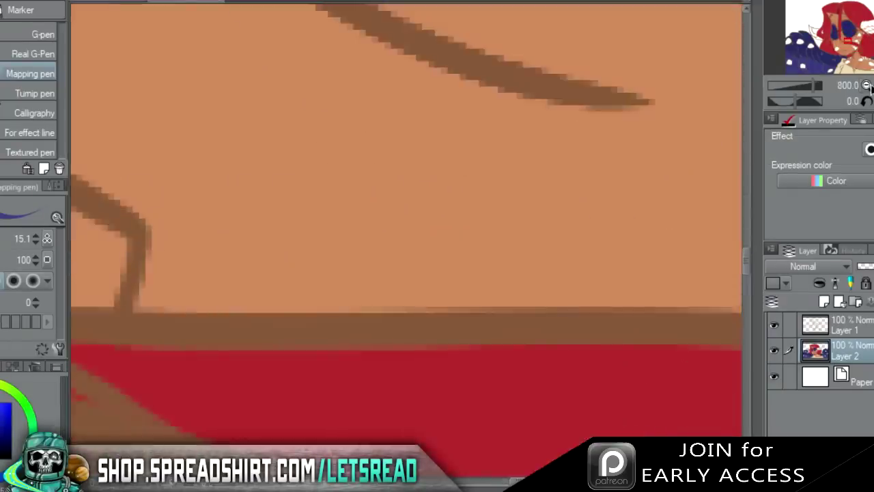
click(867, 85)
click(866, 86)
click(867, 86)
click(867, 85)
click(867, 85)
drag(848, 44, 869, 27)
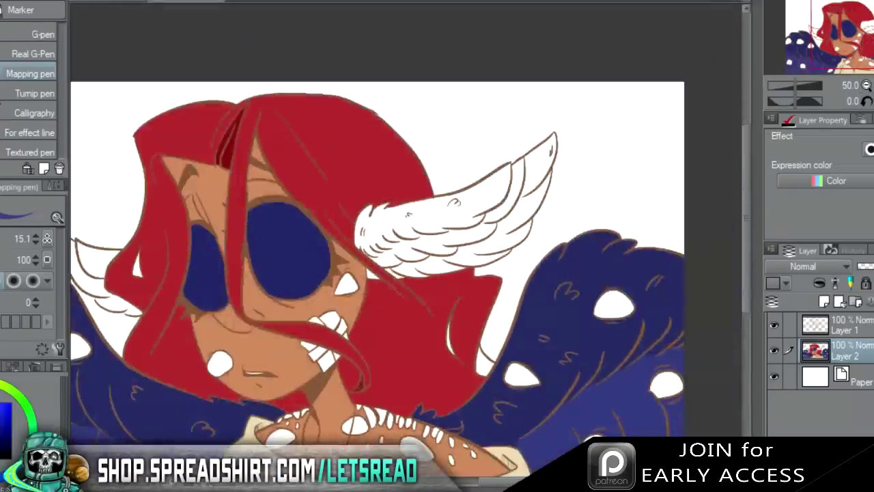
click(873, 86)
key(i)
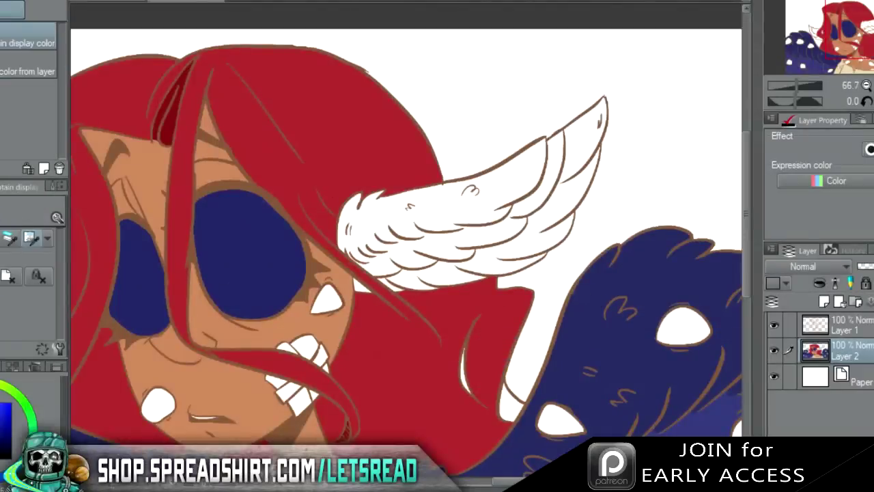
key(p)
click(873, 86)
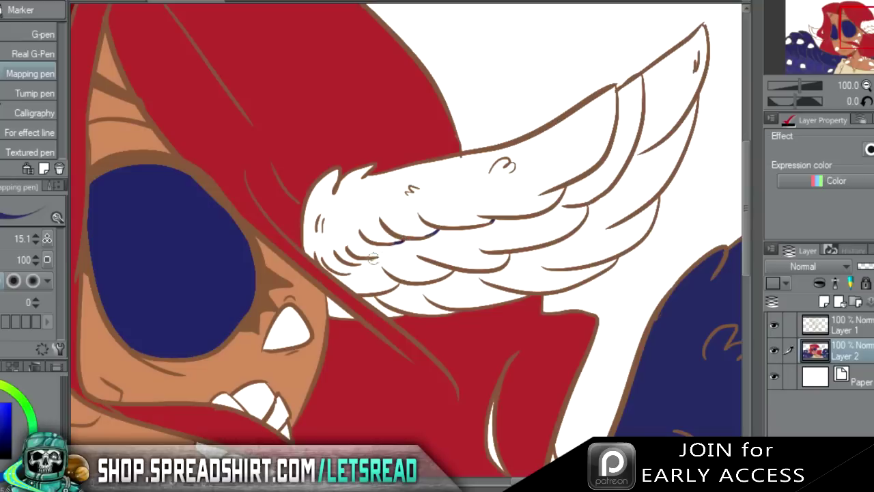
drag(374, 258, 396, 239)
drag(343, 273, 361, 262)
Fill the upper feather section of the right head wing with dark blue and touch up the leftover white specks.
key(g)
click(344, 207)
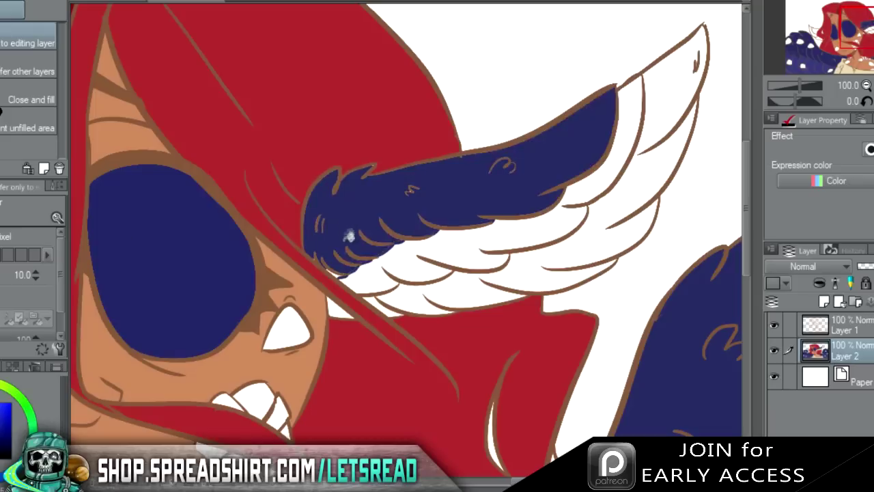
key(p)
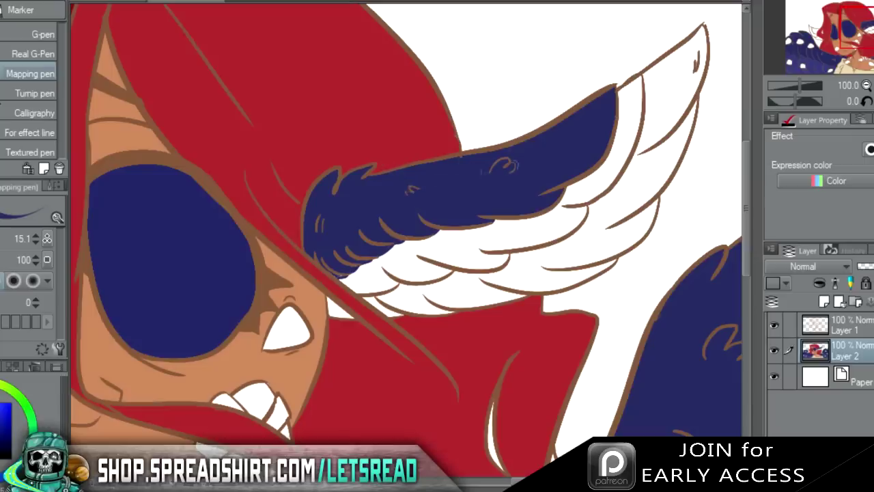
Fill the inner feather of the left head wing and the small triangular opening in the hair with dark blue.
drag(859, 35, 835, 36)
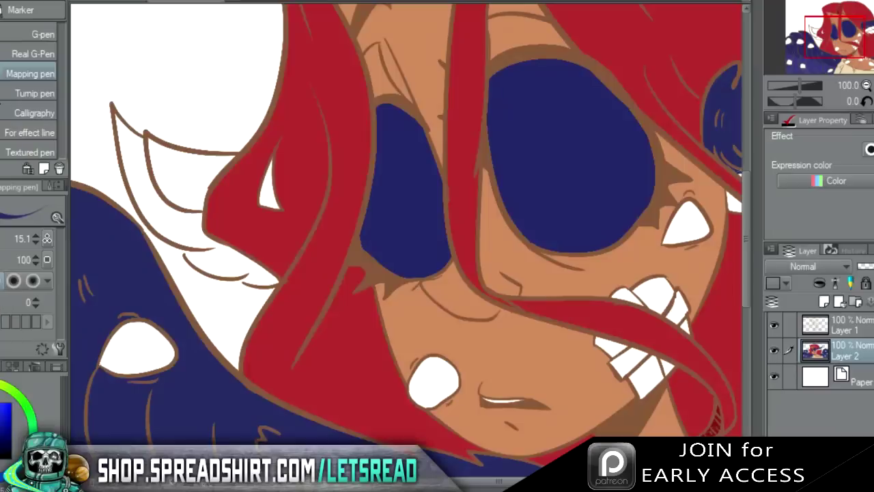
key(g)
click(193, 179)
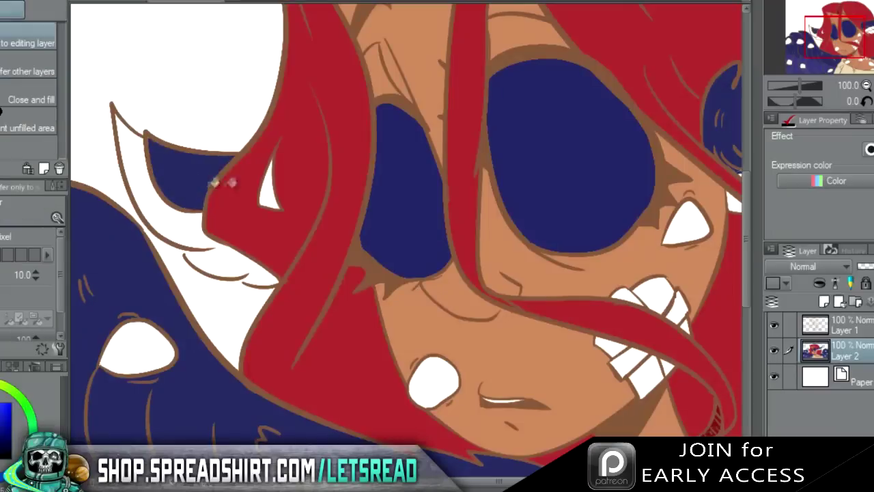
click(269, 192)
key(p)
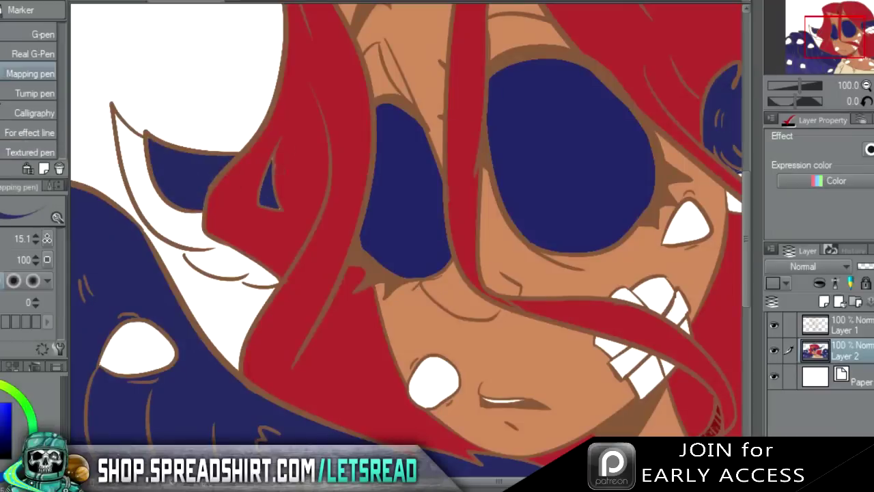
Pick up the lighter blue from the large wing and fill the middle feather row of the right head wing with it.
drag(834, 33, 873, 51)
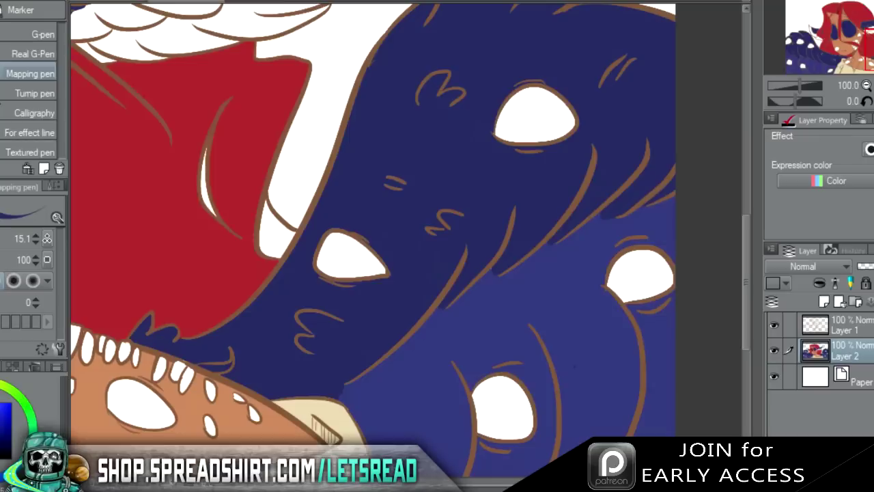
key(i)
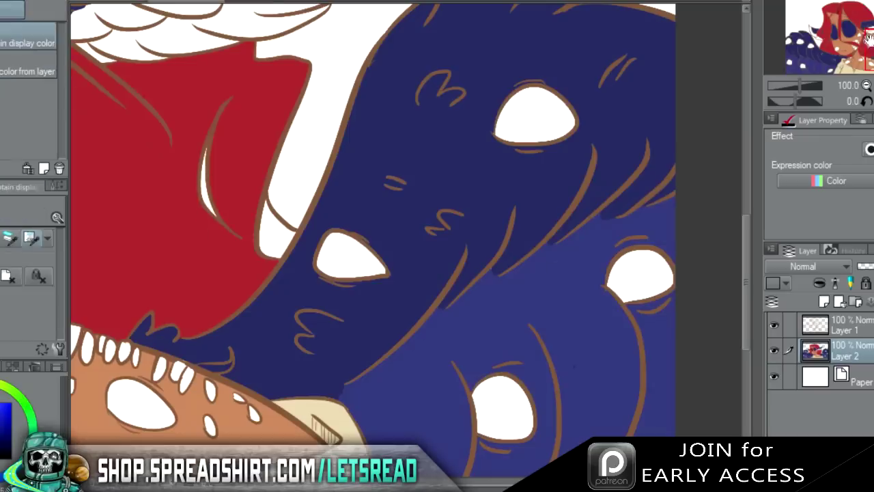
click(868, 35)
key(g)
click(302, 152)
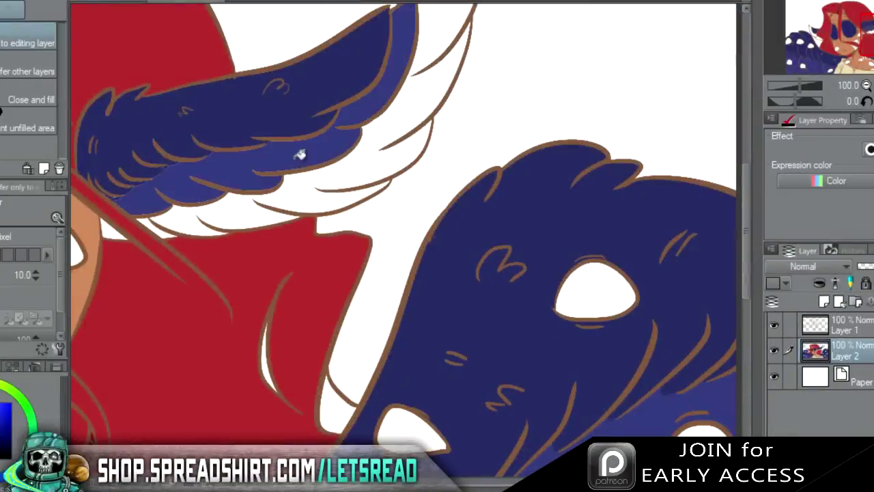
key(ctrl+z)
key(p)
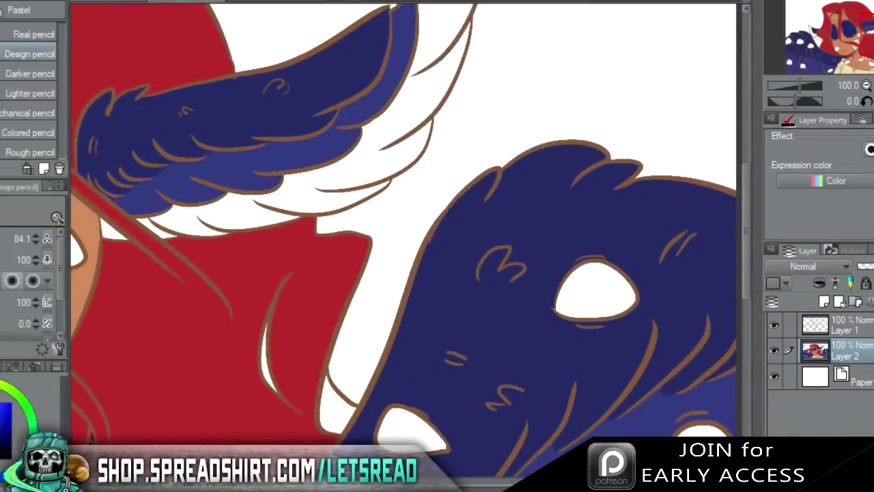
Touch up the right head wing's feather edge with the pen and fill the left head wing's middle feathers with lighter blue.
key(p)
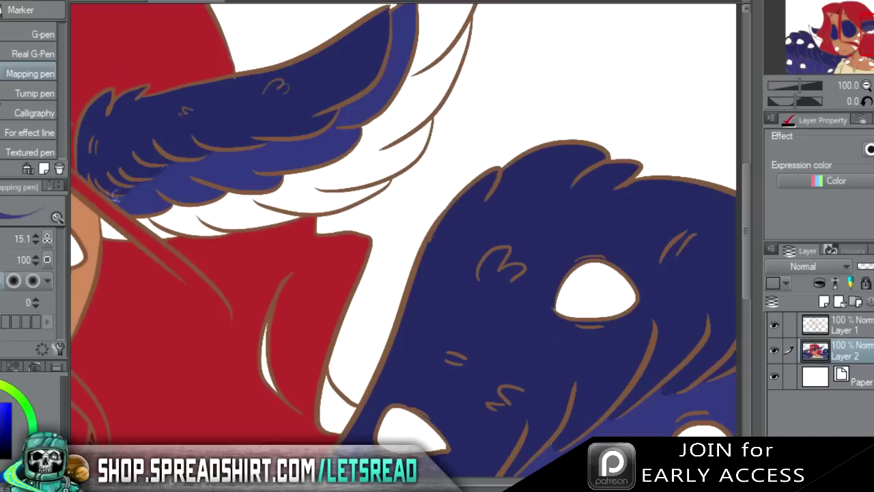
drag(873, 35, 844, 39)
drag(128, 272, 142, 277)
drag(852, 35, 832, 41)
key(g)
click(224, 190)
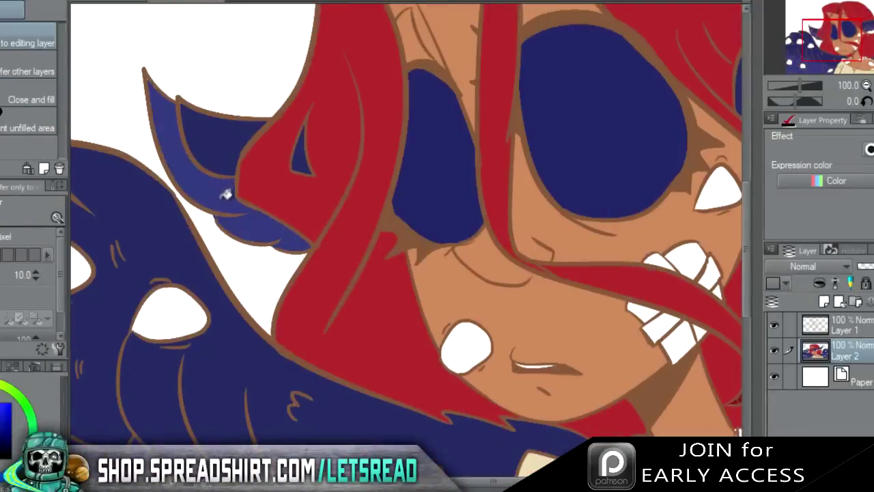
Pick up the large wing's lower-feather blue, fill the right head wing's outermost feathers and the gap by the hair, and touch up the edges.
drag(837, 40, 873, 74)
key(i)
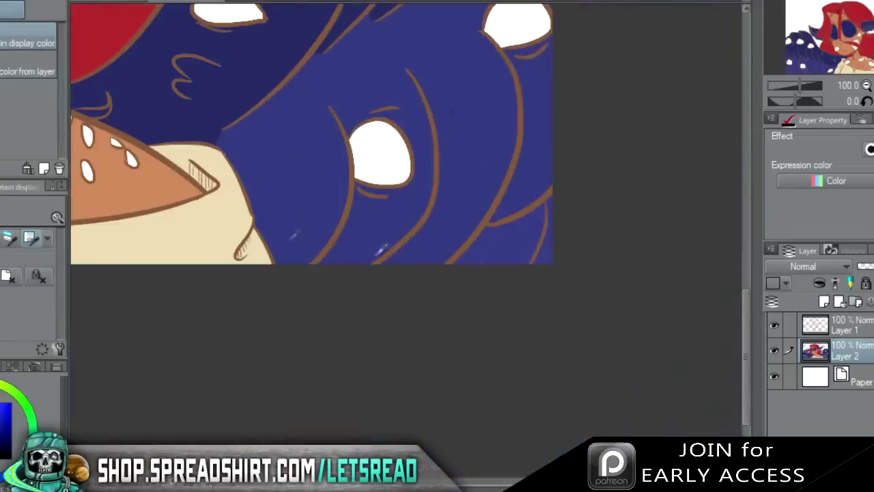
key(g)
drag(873, 42, 872, 27)
click(506, 279)
click(632, 104)
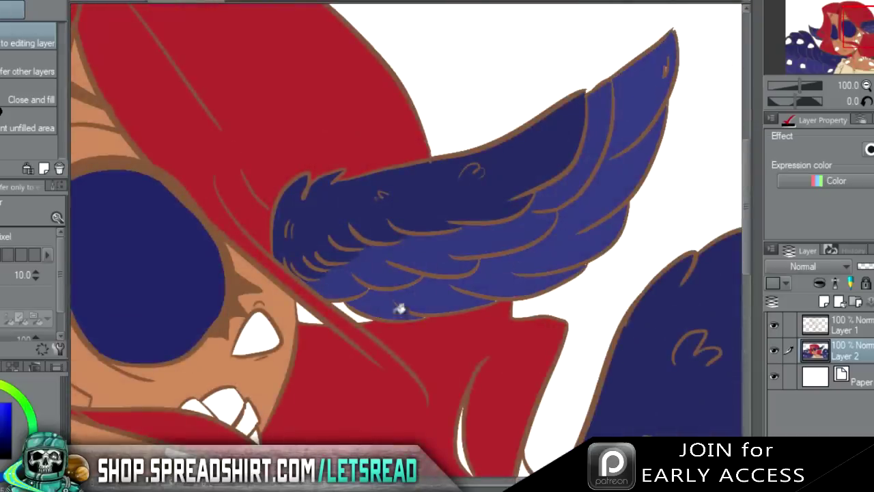
drag(365, 317, 314, 316)
key(p)
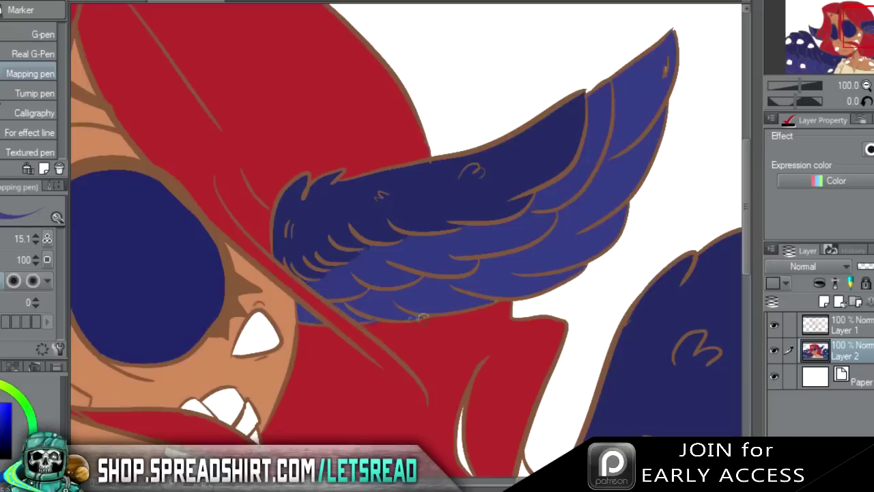
Pick up the wings' dark blue and fill the first scales at the base of the neck, touching up the leftover specks.
click(867, 85)
drag(858, 55, 868, 55)
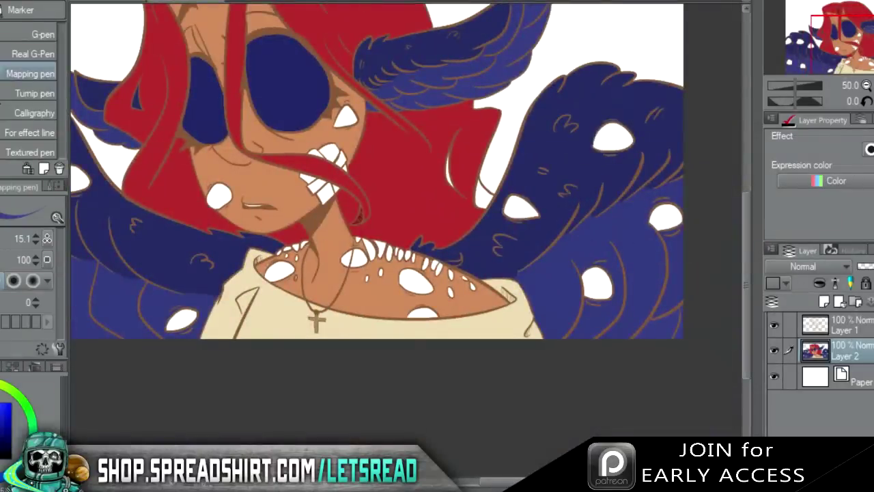
key(i)
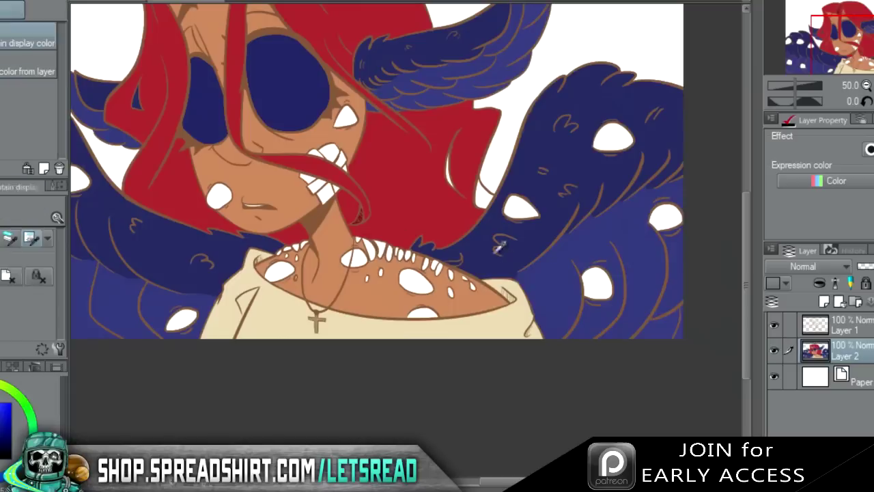
key(g)
key(ctrl+plus)
key(ctrl+plus)
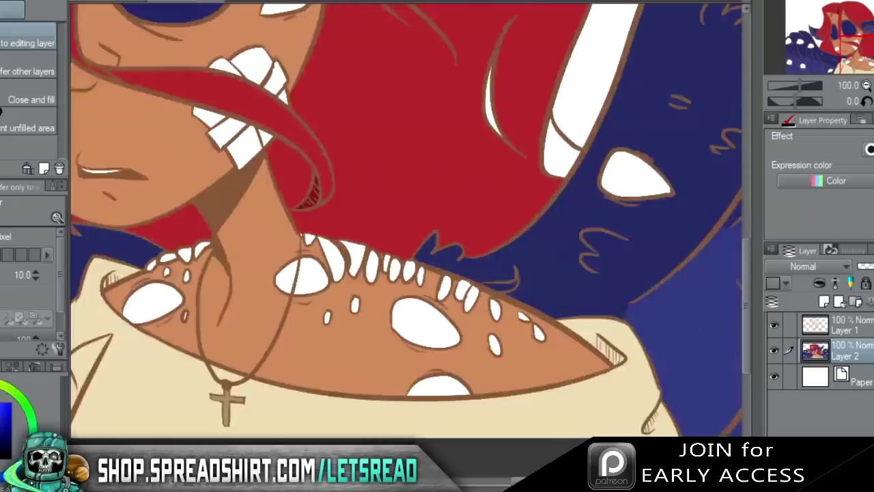
click(305, 271)
click(328, 258)
click(263, 236)
key(p)
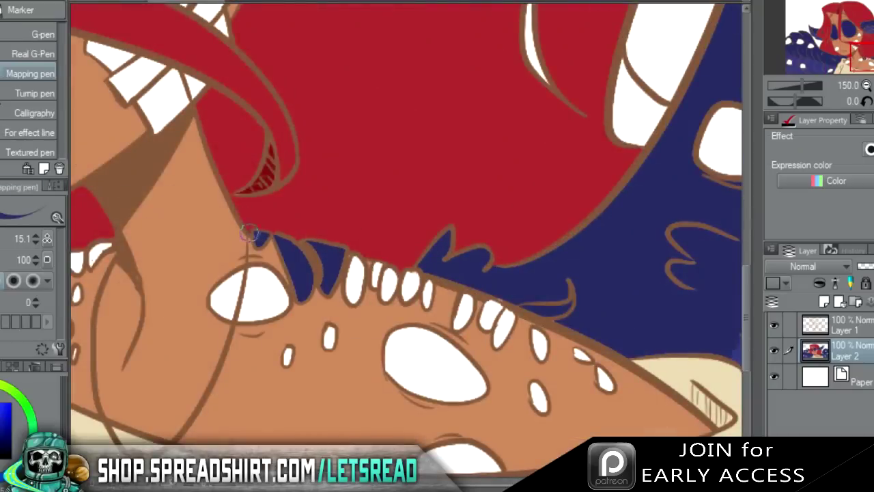
Fill the row of scales along the right shoulder and the two small spots beneath them with dark blue.
key(g)
click(357, 276)
click(377, 265)
click(384, 272)
click(386, 287)
click(399, 283)
click(413, 286)
click(426, 290)
click(465, 311)
click(331, 336)
click(290, 354)
Fill the remaining scales and spots towards the outer end of the right shoulder with dark blue and touch up their edges.
click(490, 315)
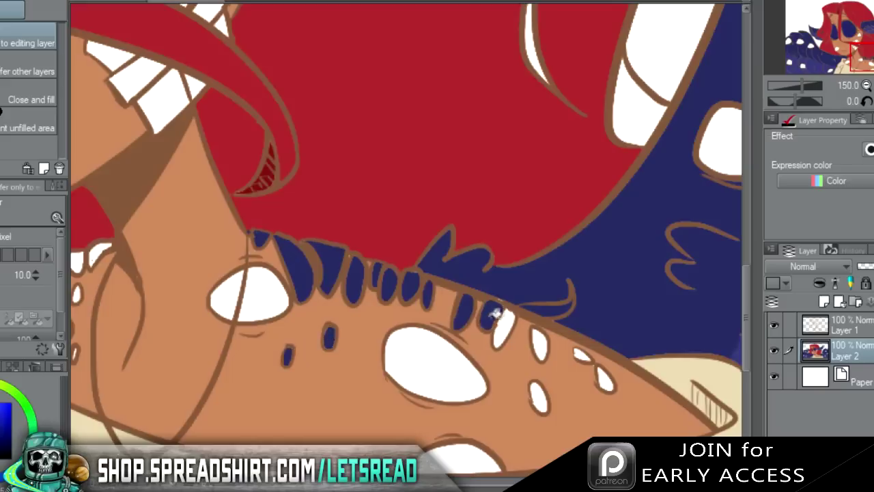
click(505, 326)
click(540, 344)
click(606, 379)
click(582, 354)
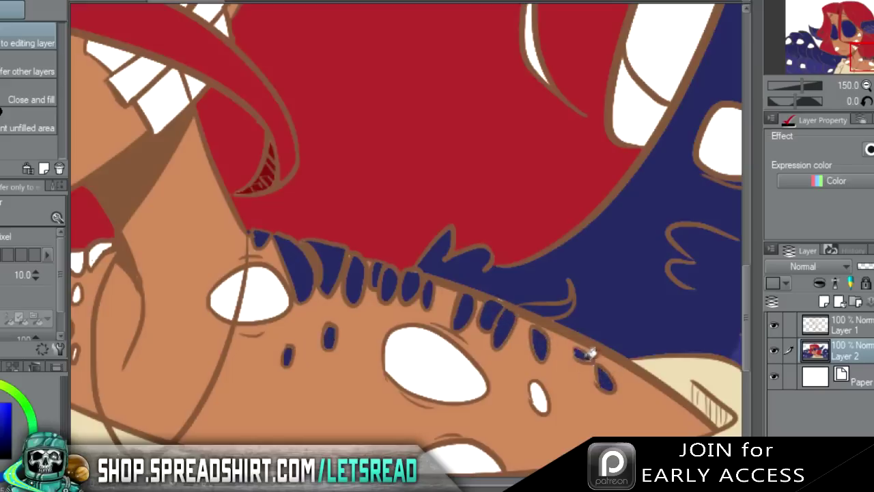
click(539, 396)
key(p)
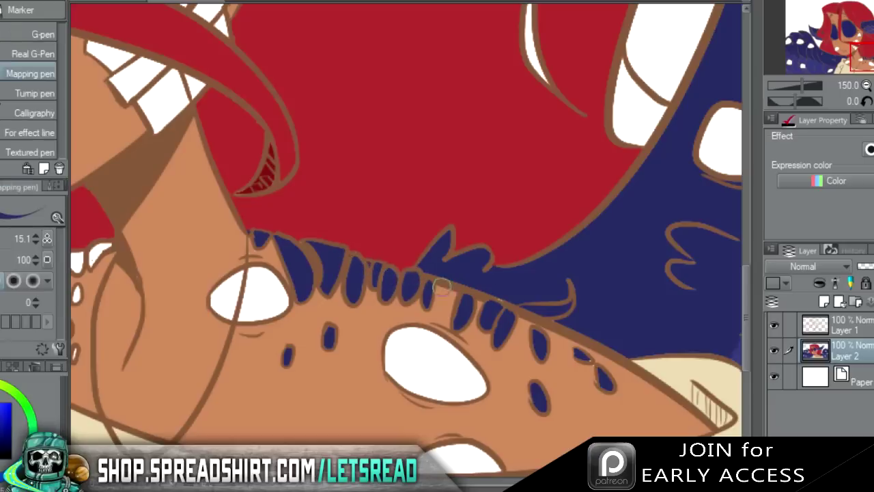
drag(592, 366, 589, 362)
Fill the scales and spots on the left shoulder with dark blue, colouring the smallest spot with the pen.
drag(467, 148, 682, 94)
key(g)
mouse_move(238, 226)
mouse_down()
mouse_move(304, 200)
mouse_move(315, 220)
mouse_move(297, 239)
mouse_move(263, 233)
mouse_up()
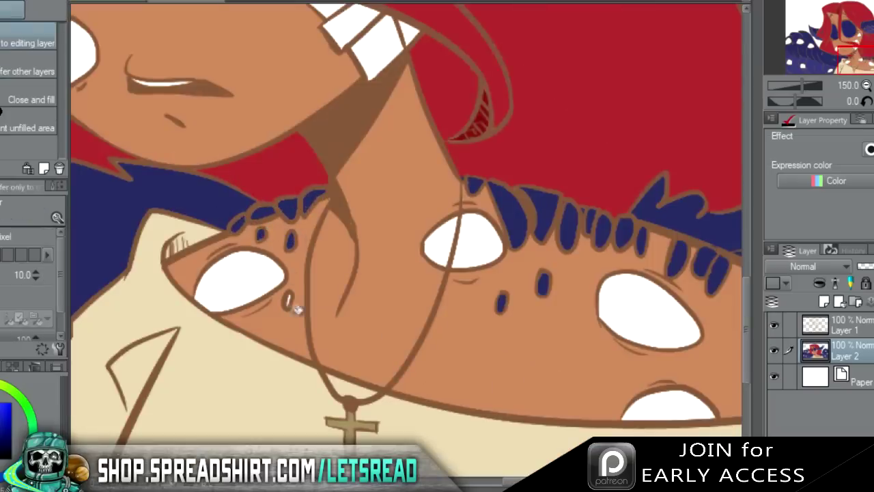
click(295, 305)
key(ctrl+z)
key(p)
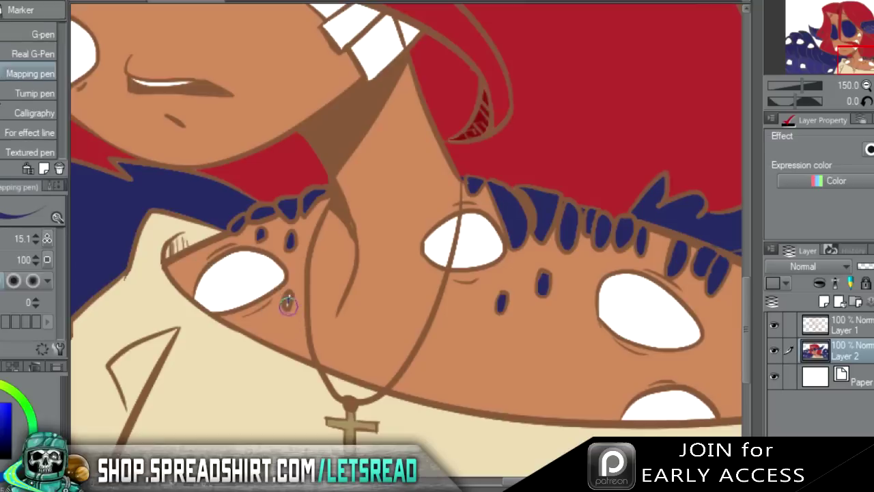
Add a new layer above the flat colours and outline a darker shadow across the upper part of the larger eye.
click(866, 86)
drag(847, 39, 849, 42)
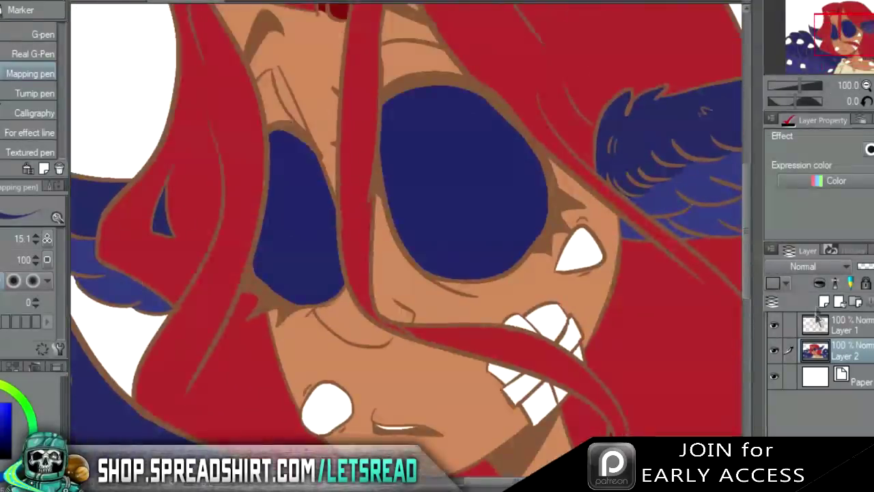
key(ctrl+shift+n)
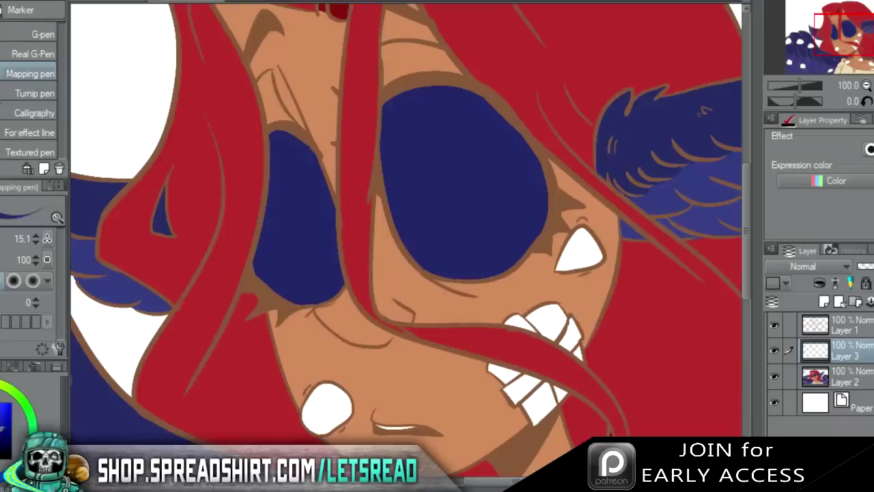
drag(387, 187, 504, 152)
key(ctrl+z)
key(ctrl+z)
mouse_move(386, 195)
mouse_down()
mouse_move(538, 154)
mouse_move(546, 164)
mouse_up()
mouse_move(388, 193)
mouse_down()
mouse_move(384, 132)
mouse_move(392, 96)
mouse_move(450, 83)
mouse_move(398, 101)
mouse_move(467, 89)
mouse_move(504, 109)
mouse_move(452, 84)
mouse_move(528, 151)
mouse_up()
Outline a matching shadow in the smaller eye and fill both eye shadows with the very dark blue.
drag(268, 226, 332, 198)
mouse_move(285, 135)
mouse_down()
mouse_move(314, 159)
mouse_move(328, 186)
mouse_up()
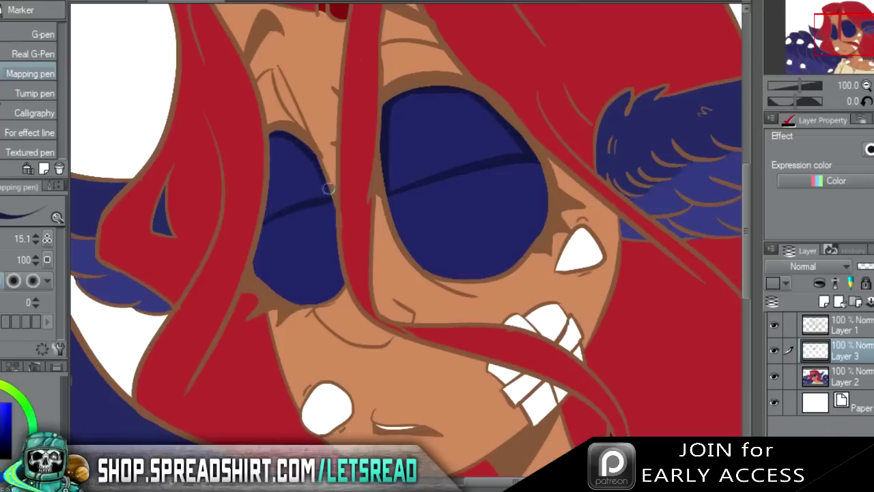
drag(265, 217, 272, 139)
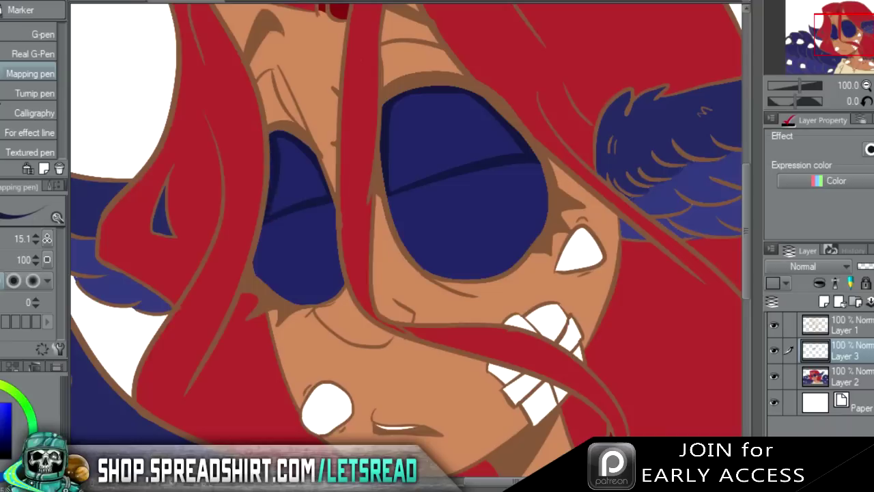
key(g)
click(302, 179)
click(442, 144)
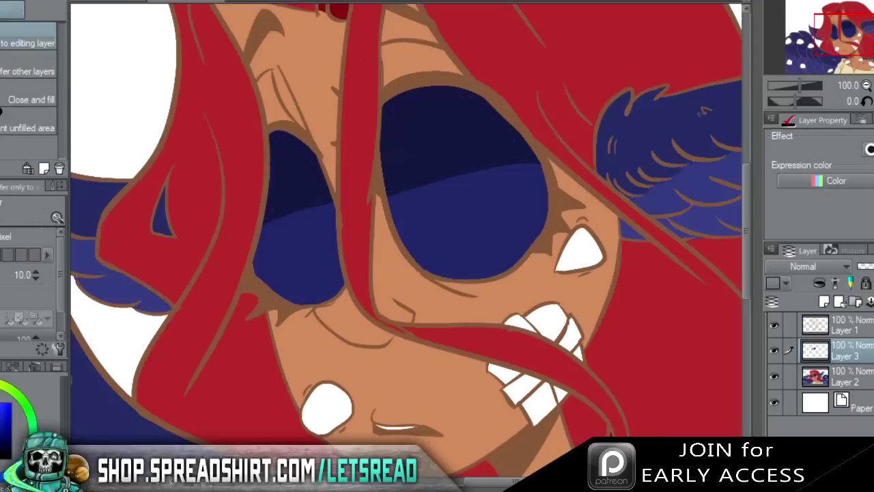
Lower the eye shadow layer's opacity and merge it into the flat colour layer.
click(872, 266)
key(ctrl+e)
click(867, 86)
drag(860, 41, 873, 58)
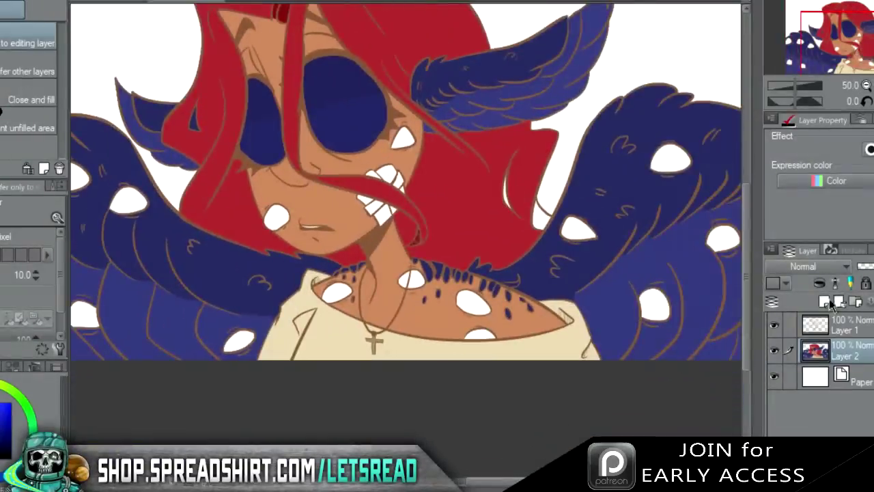
Add a new layer above the flat colours and pick up the dark red from inside the hair curl.
click(824, 301)
click(873, 86)
click(873, 85)
click(873, 85)
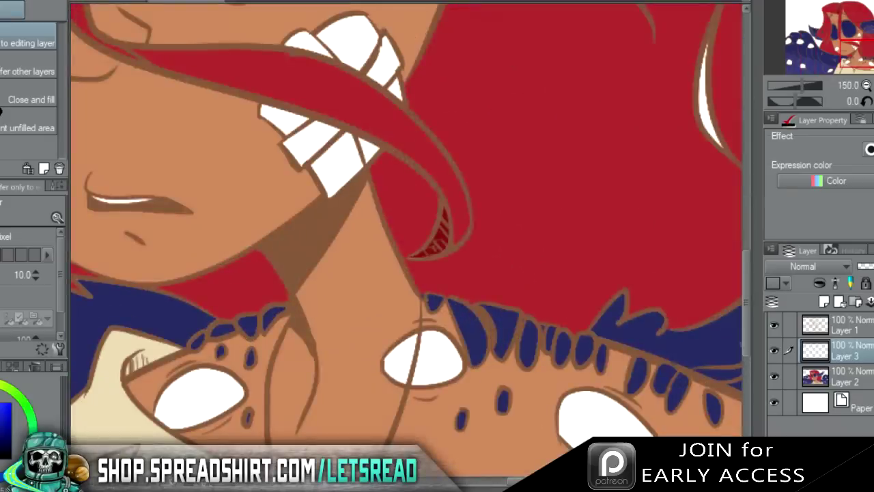
key(i)
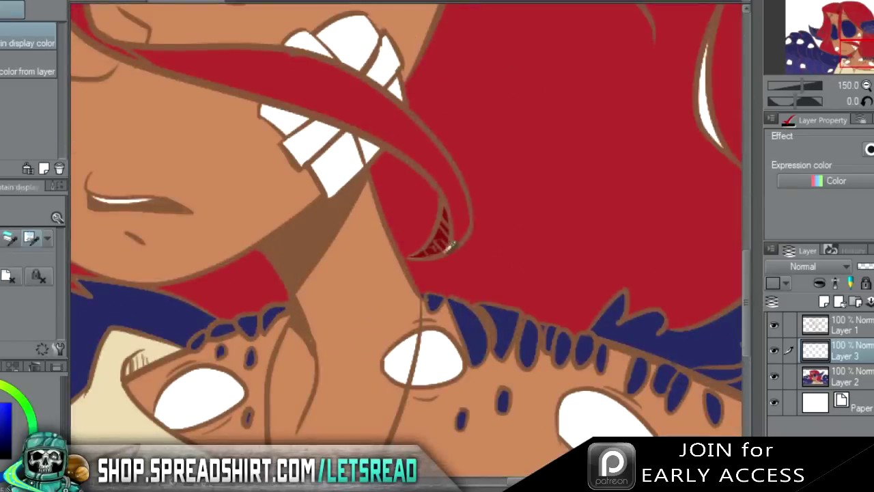
click(446, 227)
Paint dark red irises in the eyes on the chest, neck and left shoulder with the Mapping pen.
mouse_move(519, 356)
mouse_down()
mouse_move(362, 160)
mouse_move(346, 155)
mouse_up()
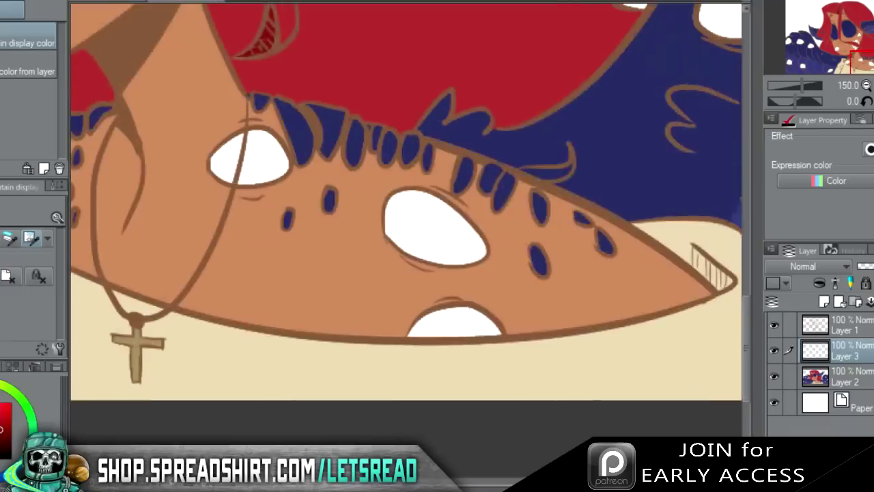
key(ctrl+plus)
key(p)
mouse_move(422, 184)
mouse_down()
mouse_move(413, 225)
mouse_move(434, 198)
mouse_move(423, 229)
mouse_move(437, 202)
mouse_up()
mouse_move(470, 334)
mouse_down()
mouse_move(462, 358)
mouse_move(511, 345)
mouse_move(501, 362)
mouse_up()
key(ctrl+z)
drag(215, 144, 205, 126)
drag(864, 65, 839, 64)
mouse_move(559, 165)
mouse_down()
mouse_move(559, 200)
mouse_move(563, 179)
mouse_up()
key(ctrl+z)
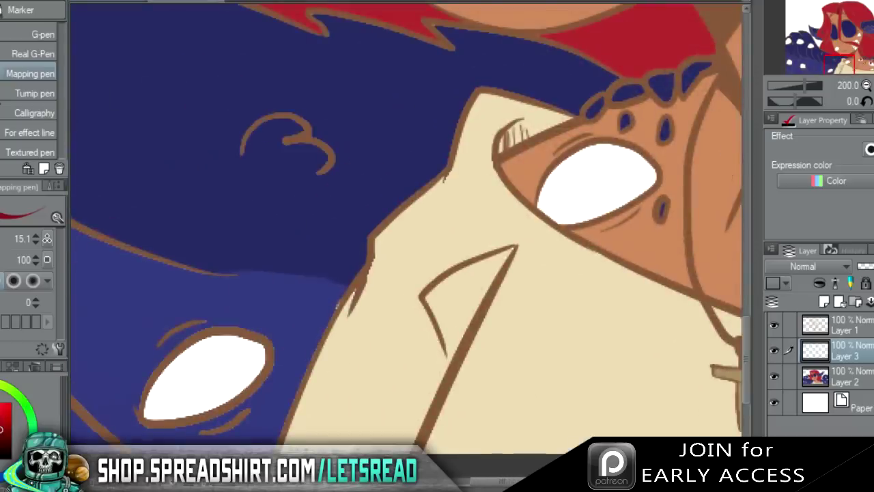
mouse_move(596, 147)
mouse_down()
mouse_move(598, 197)
mouse_move(603, 145)
mouse_move(601, 168)
mouse_up()
Paint dark red oval irises in the eyes across the left wing.
mouse_move(198, 390)
mouse_down()
mouse_move(205, 355)
mouse_move(208, 369)
mouse_up()
mouse_move(828, 61)
mouse_down()
mouse_move(819, 42)
mouse_move(803, 63)
mouse_up()
mouse_move(400, 280)
mouse_down()
mouse_move(413, 334)
mouse_move(402, 289)
mouse_up()
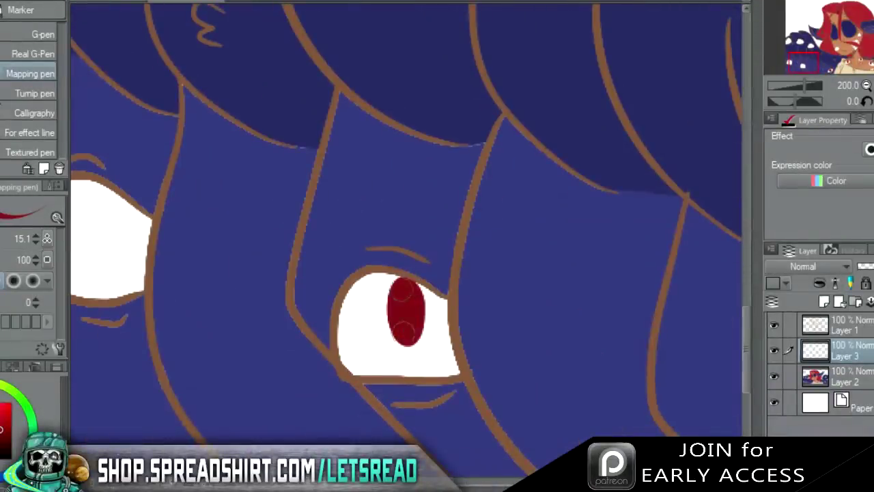
drag(854, 61, 840, 61)
mouse_move(398, 245)
mouse_down()
mouse_move(403, 328)
mouse_move(401, 254)
mouse_up()
drag(822, 48, 806, 50)
mouse_move(465, 179)
mouse_down()
mouse_move(491, 183)
mouse_move(477, 172)
mouse_up()
mouse_move(852, 52)
mouse_down()
mouse_move(862, 58)
mouse_move(841, 50)
mouse_up()
mouse_move(586, 116)
mouse_down()
mouse_move(613, 164)
mouse_move(594, 117)
mouse_move(596, 137)
mouse_up()
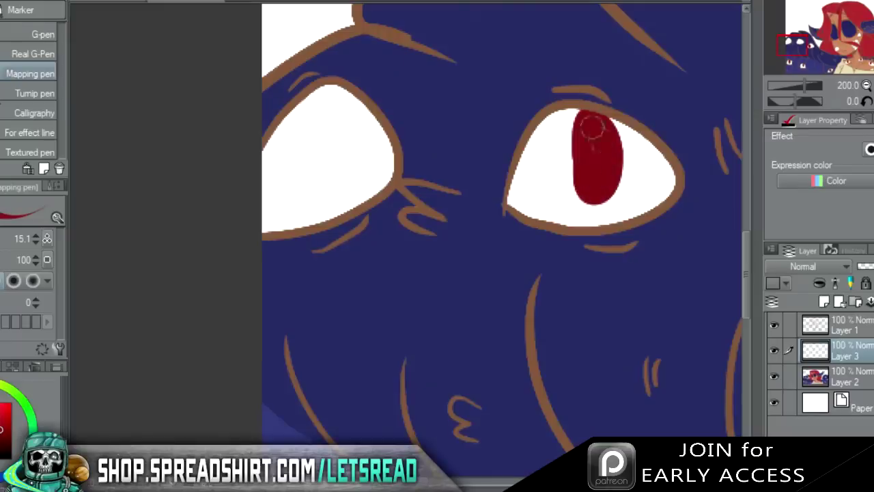
mouse_move(329, 201)
mouse_down()
mouse_move(369, 172)
mouse_move(338, 188)
mouse_move(344, 191)
mouse_up()
Paint dark red irises in the two small eyes on the character's cheeks.
mouse_move(841, 56)
mouse_down()
mouse_move(825, 48)
mouse_move(844, 50)
mouse_up()
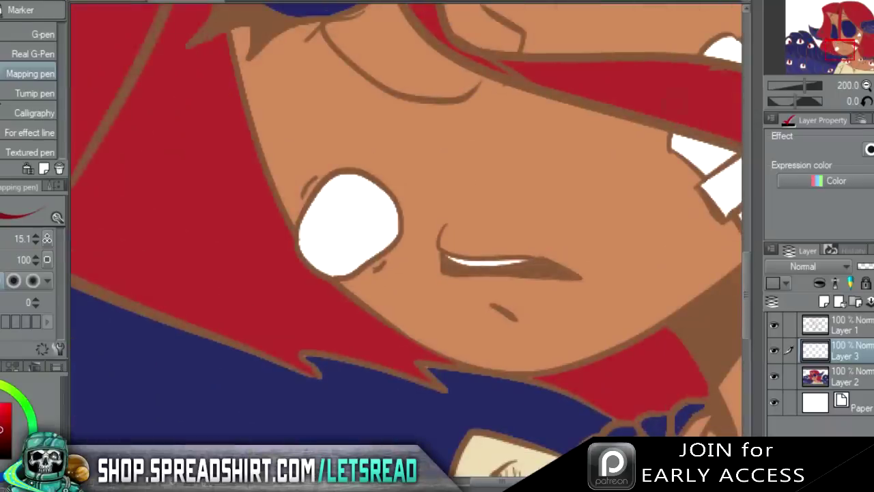
mouse_move(342, 250)
mouse_down()
mouse_move(343, 205)
mouse_move(353, 223)
mouse_up()
key(ctrl+z)
mouse_move(343, 191)
mouse_down()
mouse_move(341, 209)
mouse_move(355, 198)
mouse_up()
drag(849, 54, 858, 37)
drag(489, 189, 485, 216)
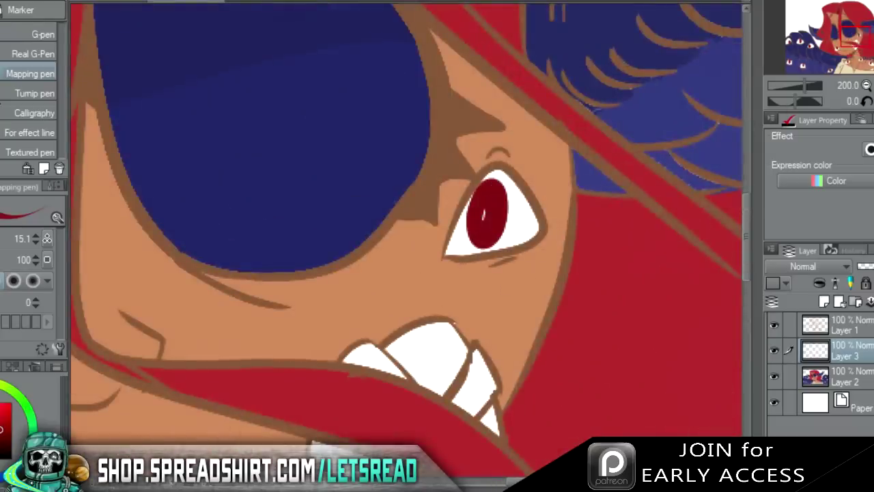
Touch up the iris of the left cheek eye with the eraser and the pen.
drag(845, 46, 841, 51)
key(e)
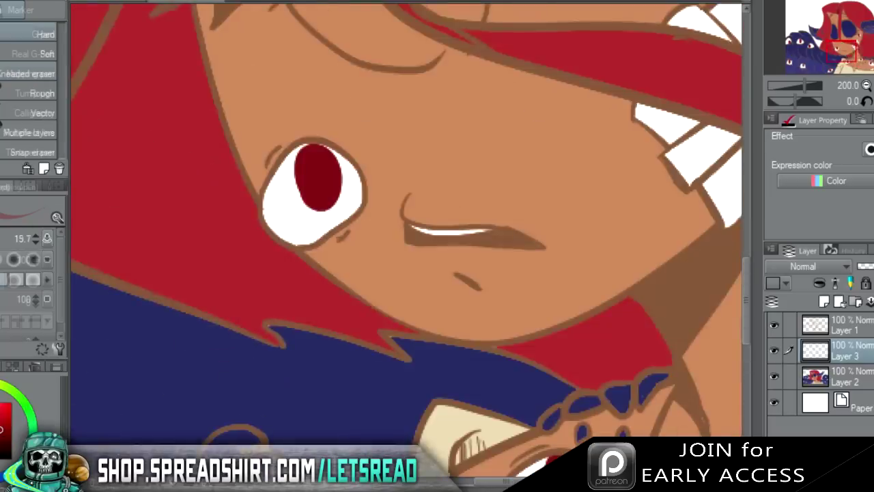
drag(325, 165, 319, 197)
key(p)
mouse_move(302, 167)
mouse_down()
mouse_move(318, 218)
mouse_move(300, 172)
mouse_up()
key(ctrl+z)
Paint dark red irises in the eyes across the right wing.
drag(830, 62, 866, 56)
drag(209, 246, 424, 283)
mouse_move(522, 289)
mouse_down()
mouse_move(508, 332)
mouse_move(528, 302)
mouse_up()
drag(601, 170, 243, 351)
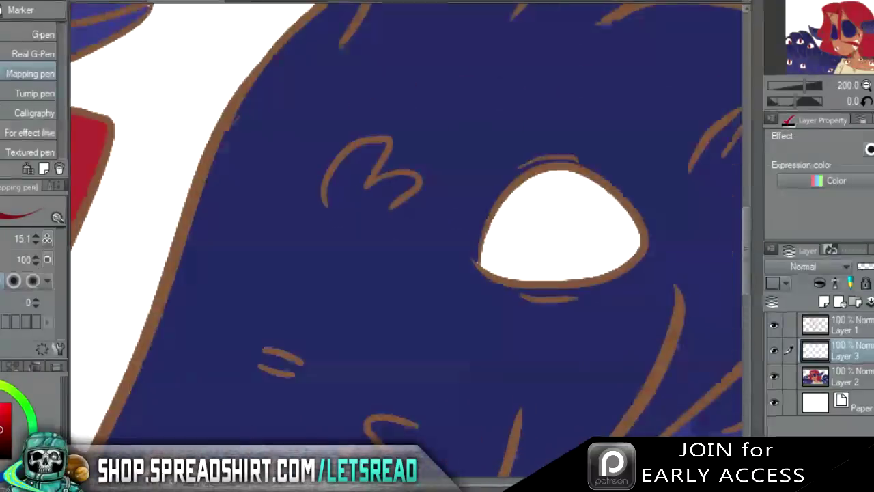
mouse_move(567, 188)
mouse_down()
mouse_move(577, 184)
mouse_move(566, 196)
mouse_move(573, 232)
mouse_up()
mouse_move(519, 286)
mouse_down()
mouse_move(713, 130)
mouse_move(350, 174)
mouse_up()
drag(437, 383, 328, 119)
drag(495, 124, 505, 131)
key(ctrl+z)
mouse_move(464, 189)
mouse_down()
mouse_move(467, 144)
mouse_move(473, 172)
mouse_up()
mouse_move(200, 404)
mouse_down()
mouse_move(455, 118)
mouse_move(560, 189)
mouse_up()
mouse_move(582, 159)
mouse_down()
mouse_move(590, 157)
mouse_move(598, 177)
mouse_up()
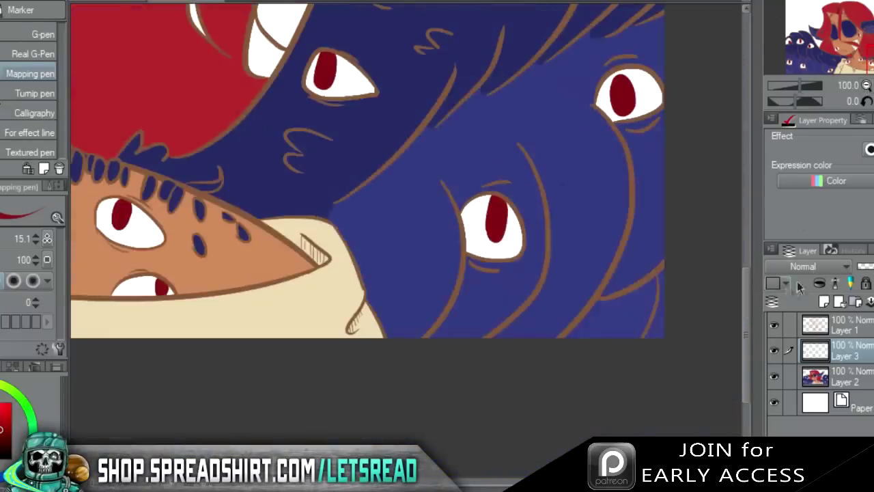
Add a new layer clipped to the iris layer and shade the upper part of the right wing's irises darker red.
key(ctrl+shift+n)
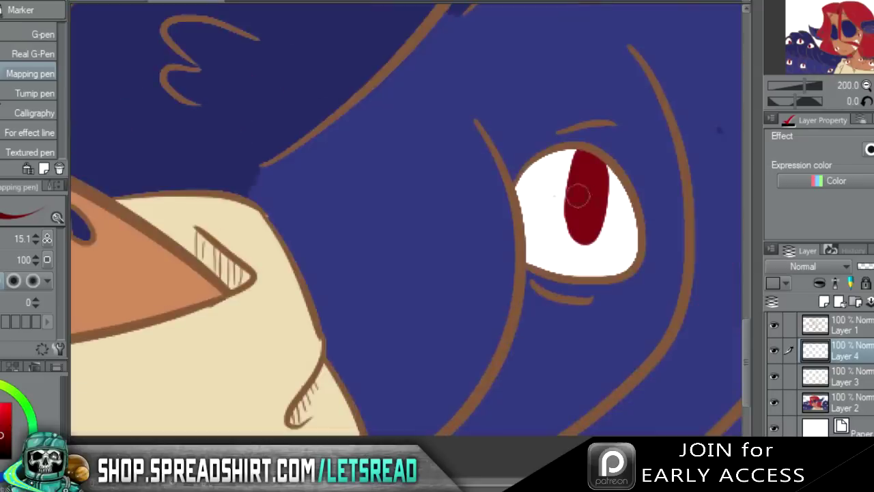
mouse_move(577, 195)
mouse_down()
mouse_move(583, 174)
mouse_move(580, 180)
mouse_up()
key(ctrl+z)
click(818, 283)
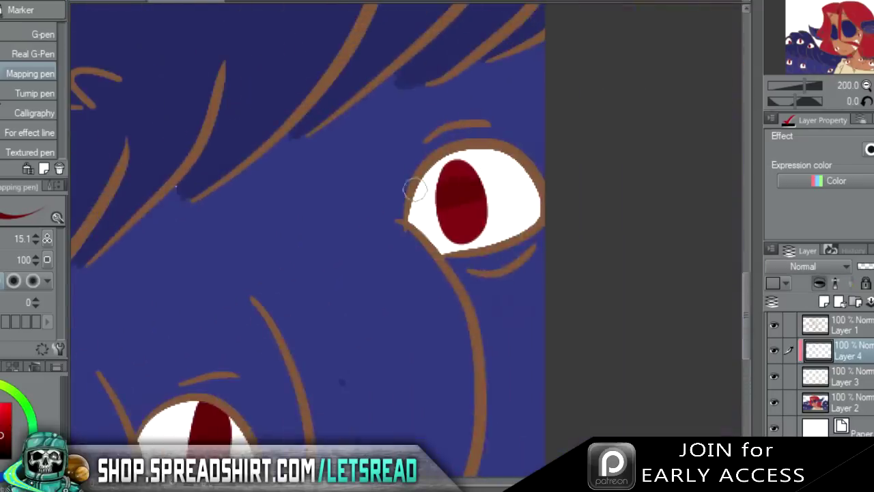
drag(414, 191, 447, 179)
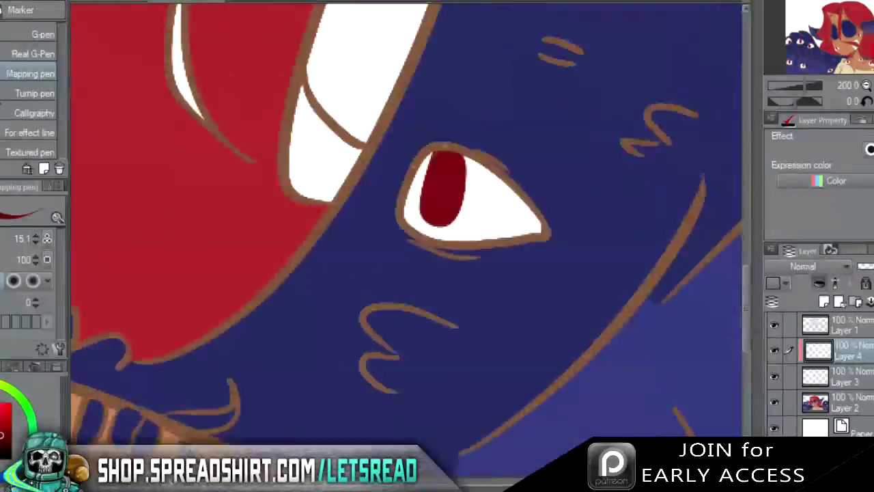
drag(437, 171, 478, 173)
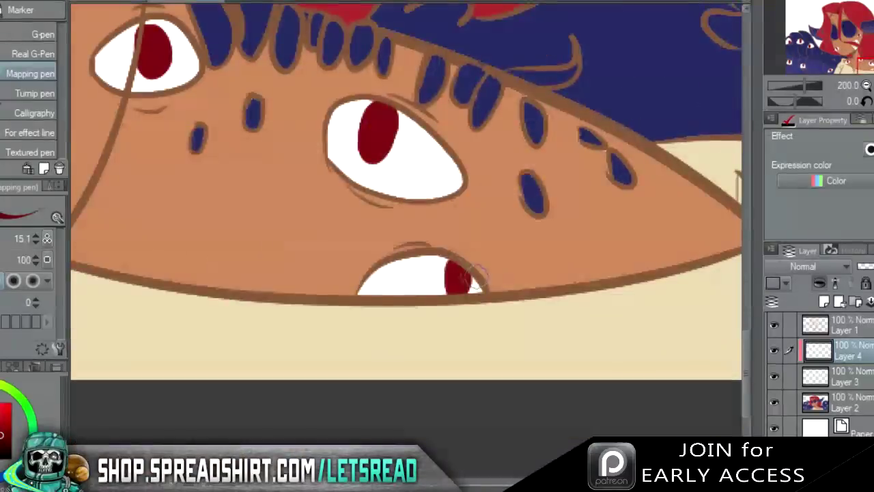
Shade the upper part of the irises in the eyes across the chest and shoulders with the darker red.
drag(478, 272, 463, 276)
drag(361, 124, 420, 152)
key(ctrl+z)
drag(375, 120, 419, 138)
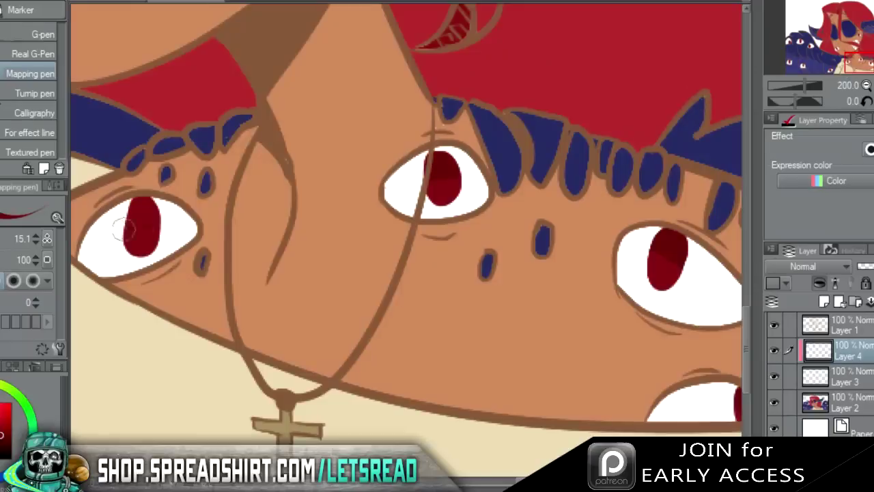
mouse_move(123, 230)
mouse_down()
mouse_move(142, 209)
mouse_move(135, 217)
mouse_up()
Shade the upper part of the irises in the two cheek eyes with the darker red.
drag(861, 57, 848, 46)
drag(189, 177, 178, 140)
drag(864, 58, 856, 34)
drag(502, 231, 453, 236)
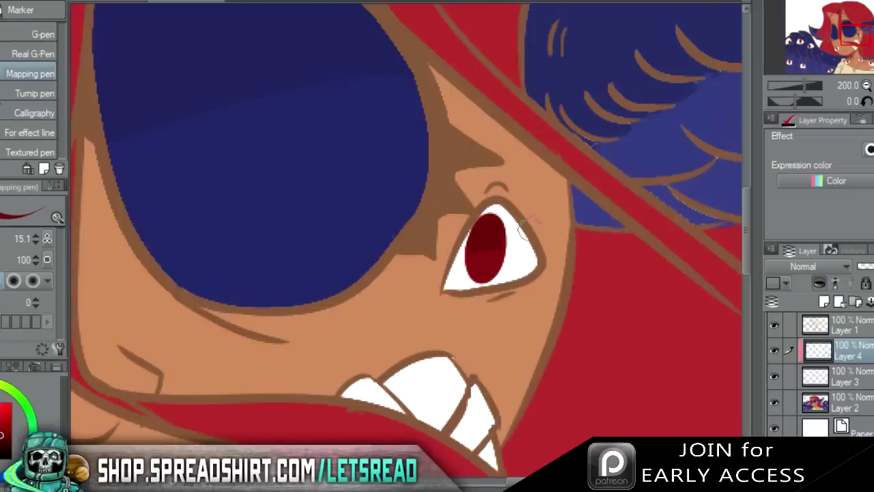
Shade the upper part of the irises in the eyes across the left wing with the darker red.
mouse_move(841, 45)
mouse_down()
mouse_move(826, 55)
mouse_move(809, 47)
mouse_up()
drag(408, 188, 456, 186)
mouse_move(199, 99)
mouse_down()
mouse_move(275, 103)
mouse_move(183, 84)
mouse_move(255, 79)
mouse_up()
drag(812, 45, 792, 44)
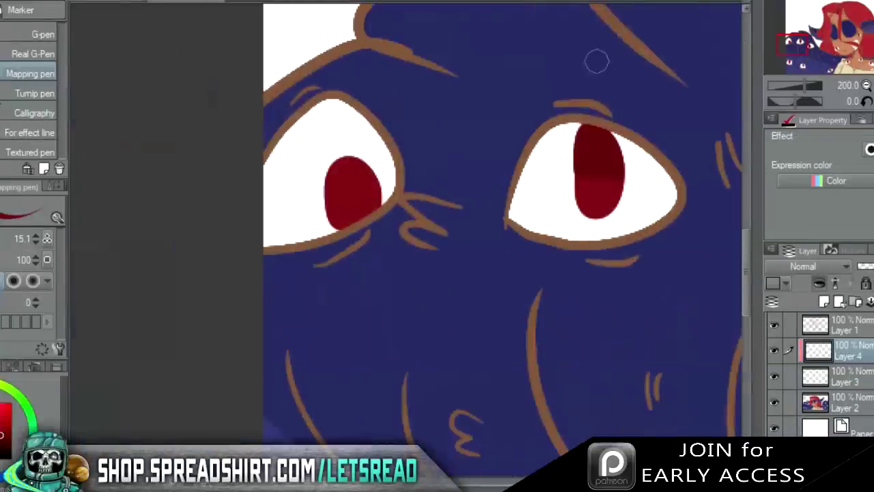
drag(389, 149, 321, 191)
drag(813, 41, 798, 61)
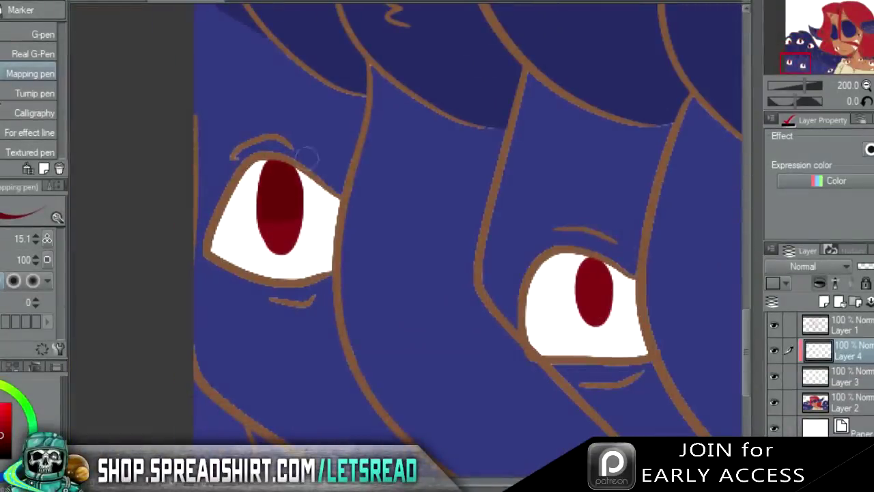
drag(583, 284, 605, 270)
mouse_move(797, 62)
mouse_down()
mouse_move(814, 60)
mouse_move(825, 72)
mouse_up()
drag(514, 182, 536, 195)
Paint small white oval pupils in the centre of the irises across the right wing.
click(866, 86)
click(866, 85)
mouse_move(829, 64)
mouse_down()
mouse_move(853, 67)
mouse_move(873, 48)
mouse_up()
click(873, 86)
click(873, 85)
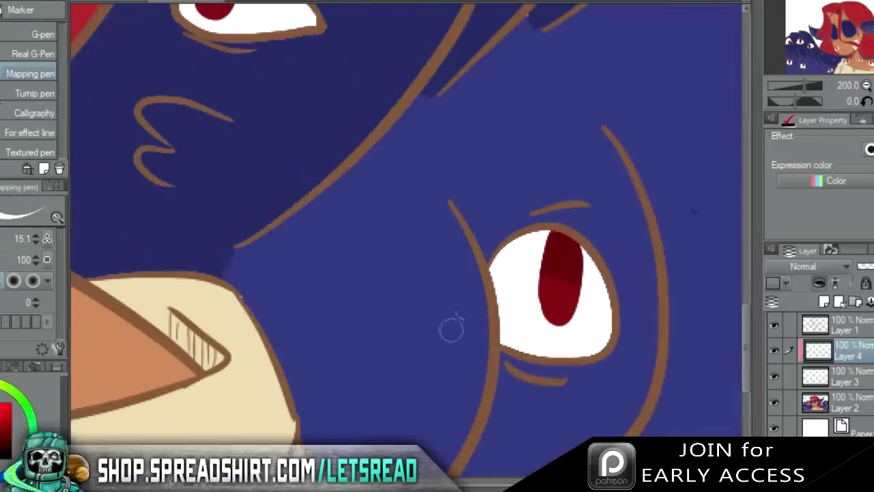
drag(562, 270, 563, 291)
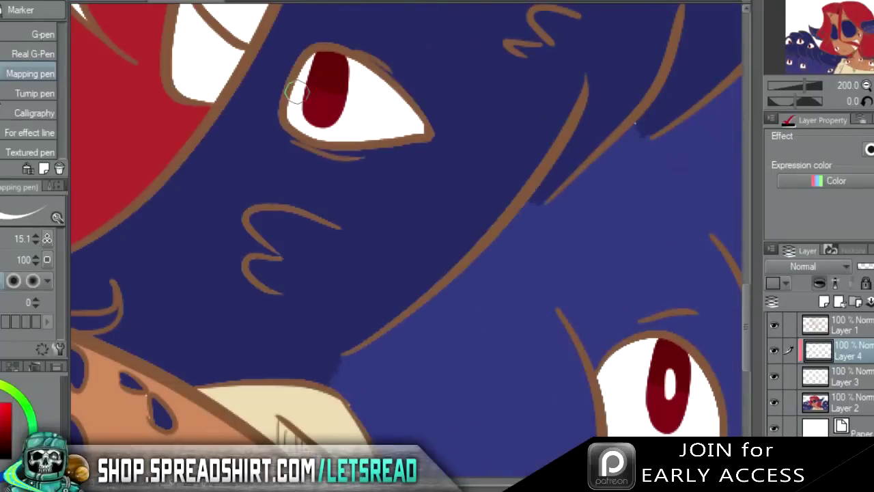
mouse_move(321, 82)
mouse_down()
mouse_move(326, 89)
mouse_move(321, 81)
mouse_up()
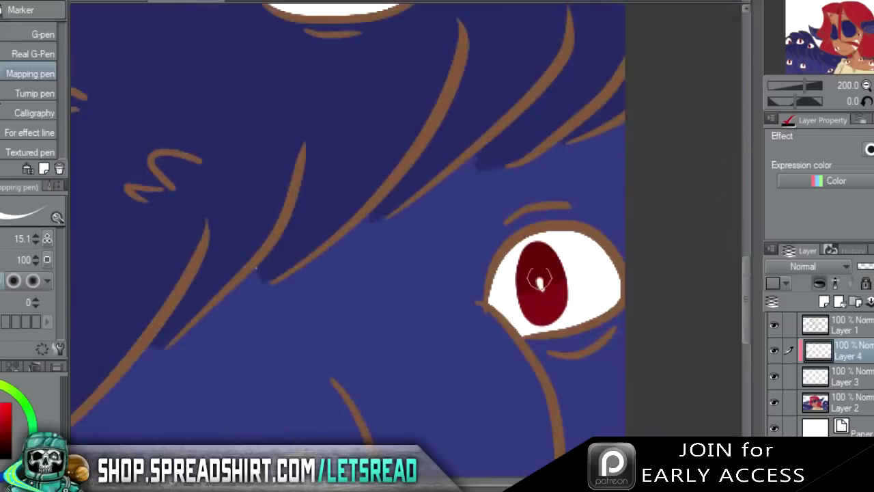
drag(539, 280, 544, 285)
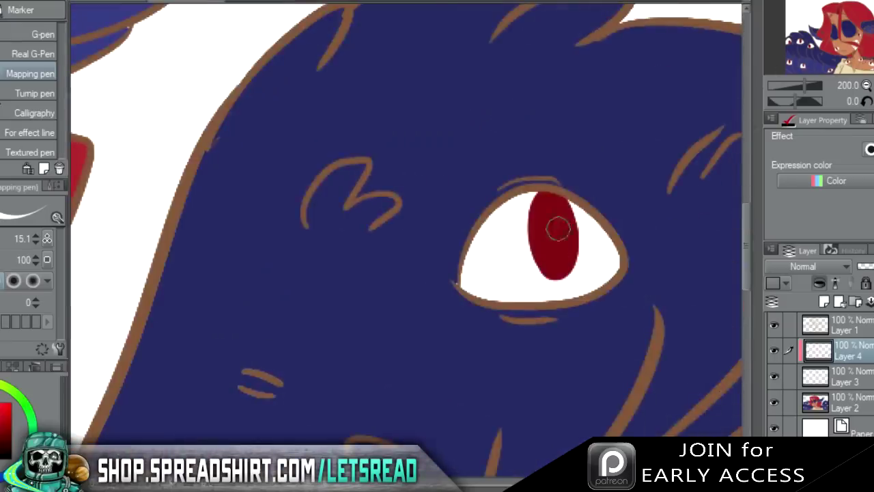
drag(558, 230, 552, 227)
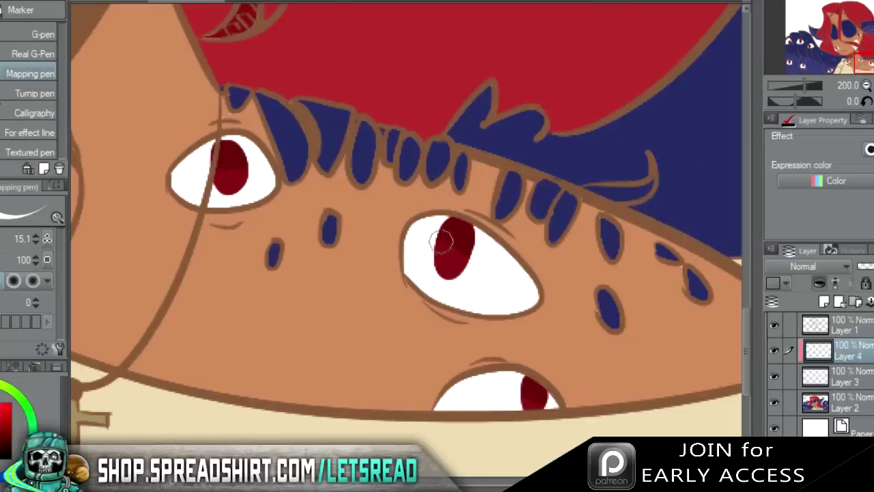
Paint white oval pupils in the three chest eyes to the right of the cross necklace, redoing the first one.
mouse_move(452, 254)
mouse_down()
mouse_move(460, 254)
mouse_move(457, 240)
mouse_move(452, 249)
mouse_up()
key(ctrl+z)
drag(534, 394, 533, 400)
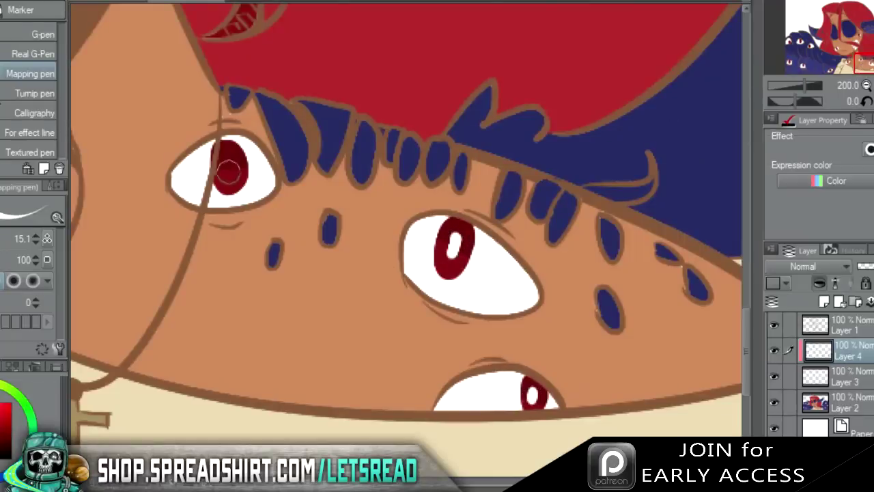
drag(229, 170, 229, 169)
Paint white pupils in the eyes on the face and in the wing eye beside the collar.
drag(866, 62, 849, 39)
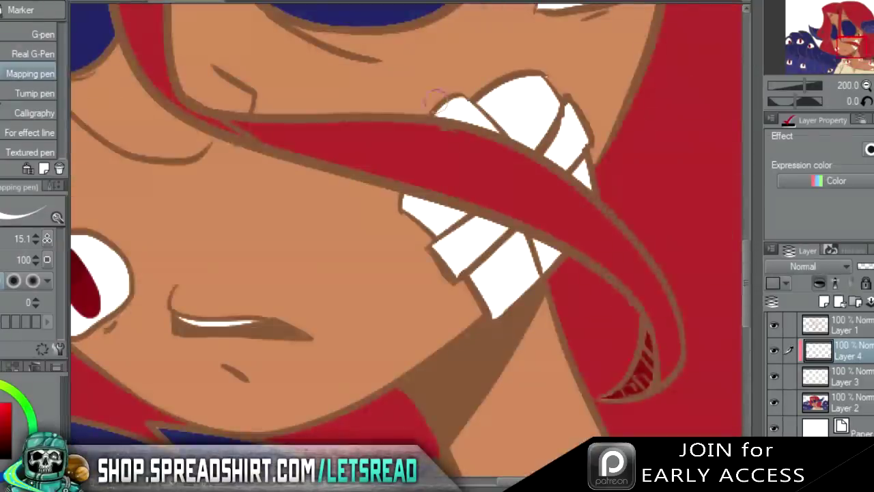
click(855, 40)
mouse_move(530, 138)
mouse_down()
mouse_move(524, 123)
mouse_move(523, 140)
mouse_up()
drag(858, 41, 826, 72)
drag(503, 190, 507, 192)
key(ctrl+z)
click(506, 193)
Paint white oval pupils in the eyes across the left wing, undoing the strokes that miss.
mouse_move(851, 60)
mouse_down()
mouse_move(804, 64)
mouse_move(804, 49)
mouse_up()
click(345, 276)
mouse_move(544, 177)
mouse_down()
mouse_move(544, 190)
mouse_move(540, 175)
mouse_up()
drag(806, 47, 795, 45)
drag(537, 146, 539, 165)
key(ctrl+z)
drag(291, 164, 299, 183)
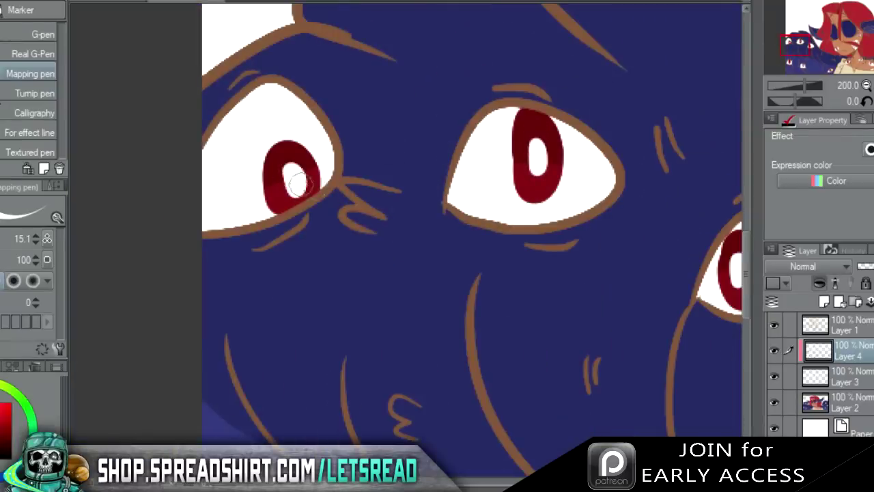
drag(829, 55, 795, 64)
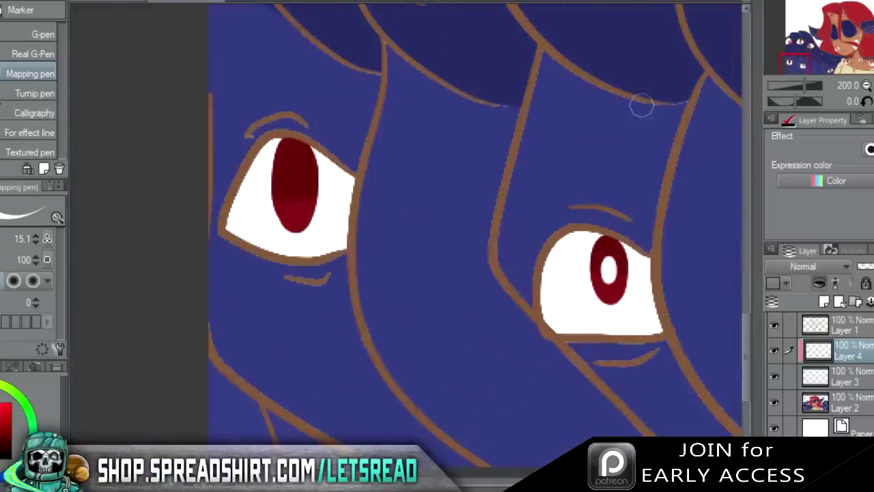
mouse_move(297, 180)
mouse_down()
mouse_move(296, 198)
mouse_move(295, 187)
mouse_up()
key(ctrl+z)
key(ctrl+z)
Merge the clipped shading layer into Layer 3 and add a new layer directly above Paper.
click(868, 85)
click(868, 85)
click(867, 84)
drag(853, 52, 873, 63)
key(ctrl+e)
click(819, 399)
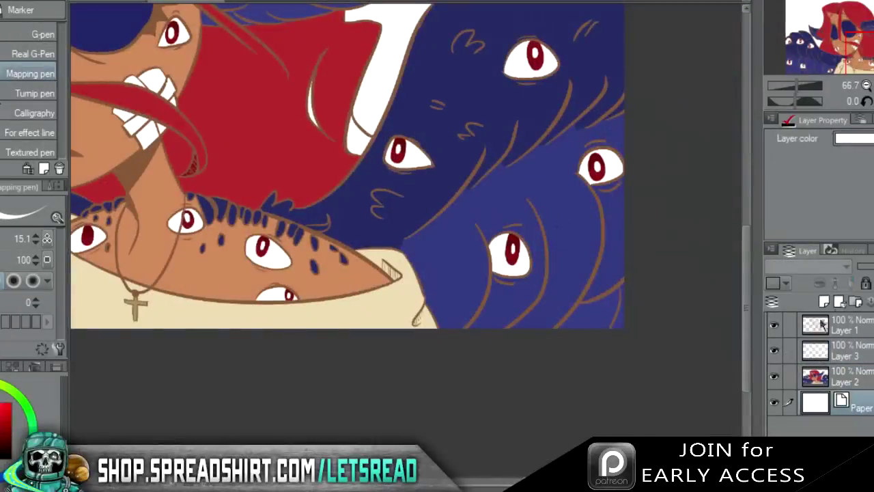
click(824, 302)
Paint a light grey shadow across the upper eyeball of the right wing's lowest eye, redoing the first stroke.
key(ctrl+plus)
key(ctrl+plus)
drag(869, 64, 873, 67)
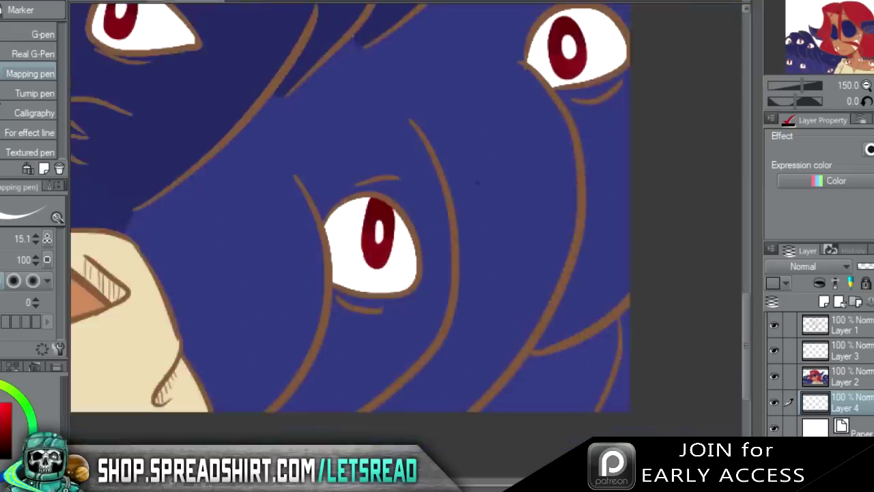
key(ctrl+plus)
drag(283, 214, 427, 250)
key(ctrl+z)
drag(289, 211, 440, 235)
drag(313, 205, 400, 211)
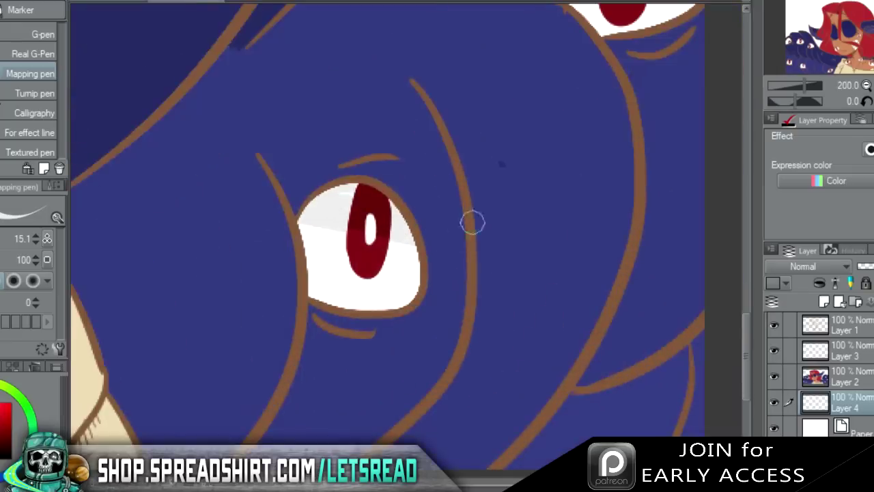
Paint light grey shadows over the upper eyeballs of the remaining eyes on the right wing.
click(843, 51)
mouse_move(849, 60)
mouse_down()
mouse_move(867, 64)
mouse_move(873, 56)
mouse_up()
mouse_move(389, 195)
mouse_down()
mouse_move(588, 125)
mouse_move(547, 124)
mouse_up()
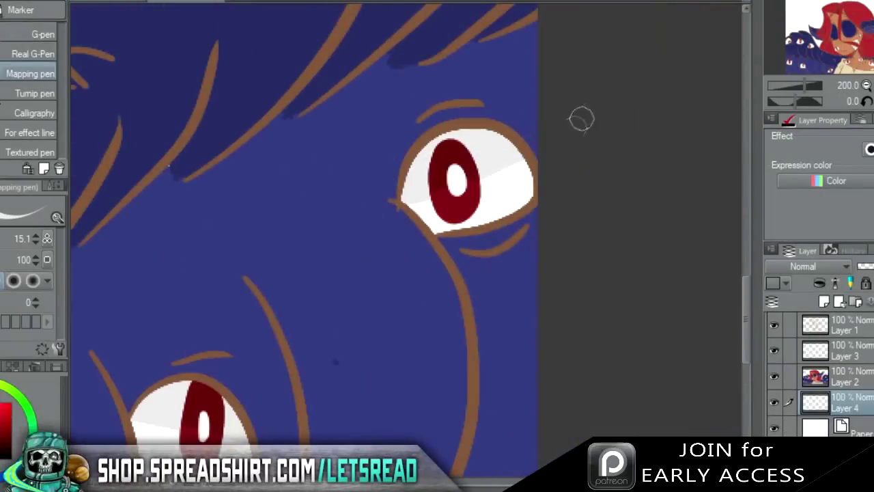
drag(868, 54, 851, 54)
mouse_move(392, 180)
mouse_down()
mouse_move(488, 187)
mouse_move(578, 218)
mouse_up()
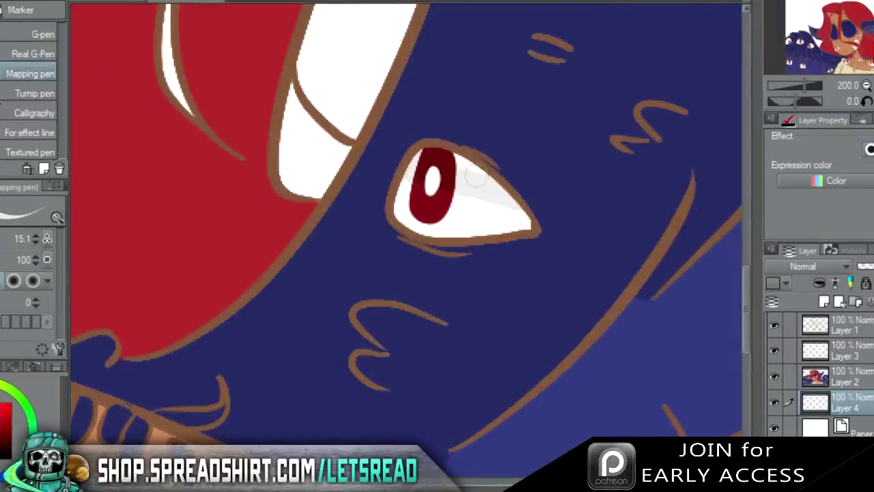
Paint light grey shadows over the upper eyeballs of the chest eyes, undoing the stray stroke.
drag(873, 53, 868, 65)
mouse_move(408, 322)
mouse_down()
mouse_move(448, 318)
mouse_move(443, 305)
mouse_up()
mouse_move(358, 169)
mouse_down()
mouse_move(531, 228)
mouse_move(396, 164)
mouse_up()
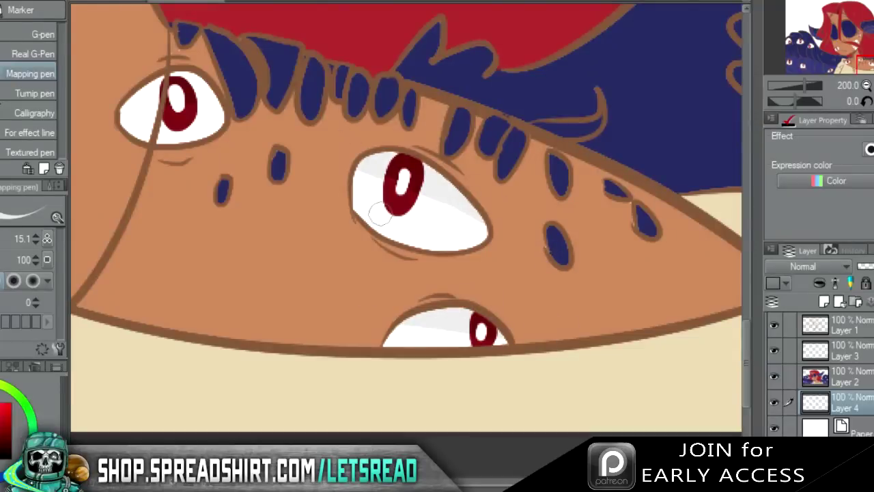
key(ctrl+z)
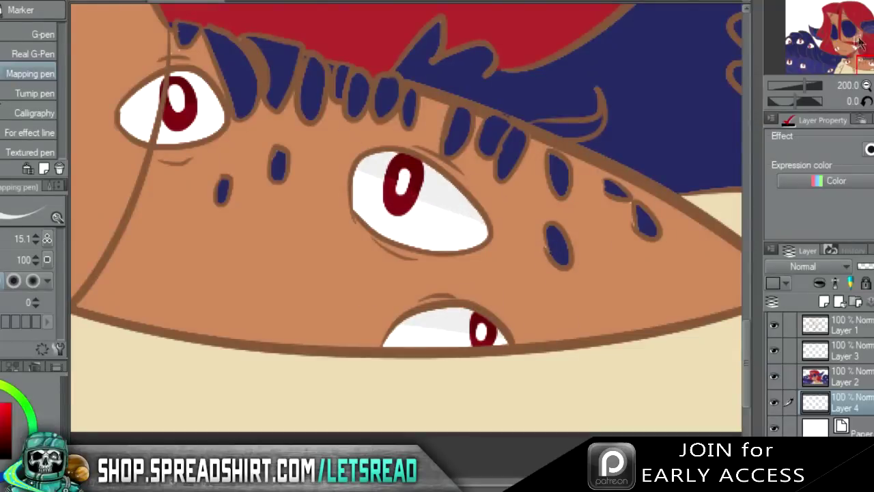
click(851, 63)
drag(590, 161, 685, 127)
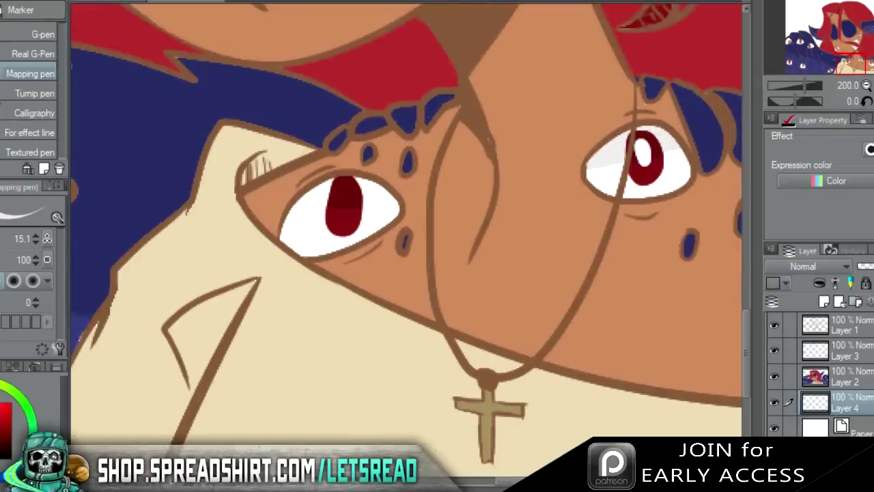
drag(293, 204, 399, 189)
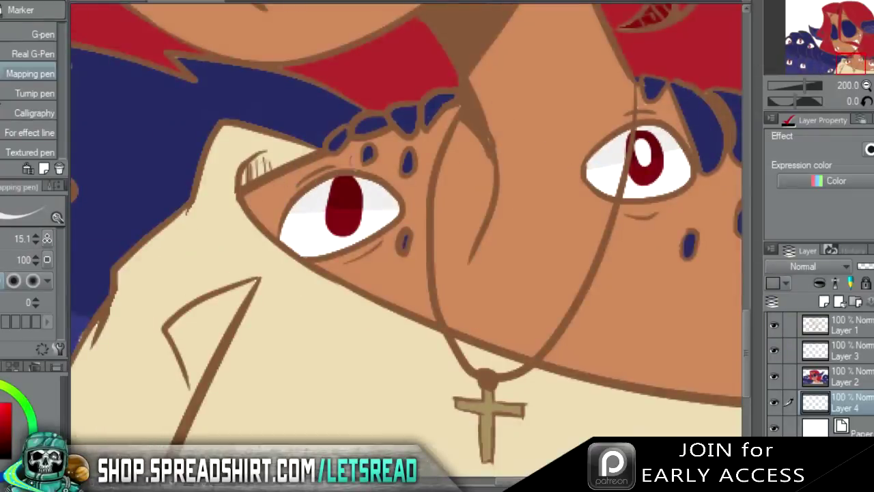
Paint light grey shadows over the upper eyeballs of the two cheek eyes.
drag(864, 50, 841, 47)
drag(331, 241, 298, 272)
drag(845, 45, 857, 38)
drag(403, 165, 502, 150)
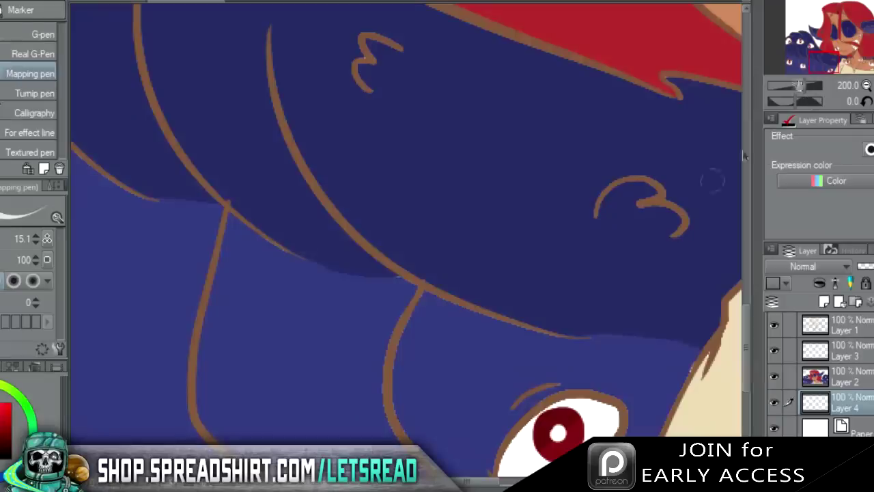
Paint light grey shadows over the upper eyeballs of the eyes along the left wing's lower part.
drag(824, 63, 824, 69)
drag(502, 328, 586, 259)
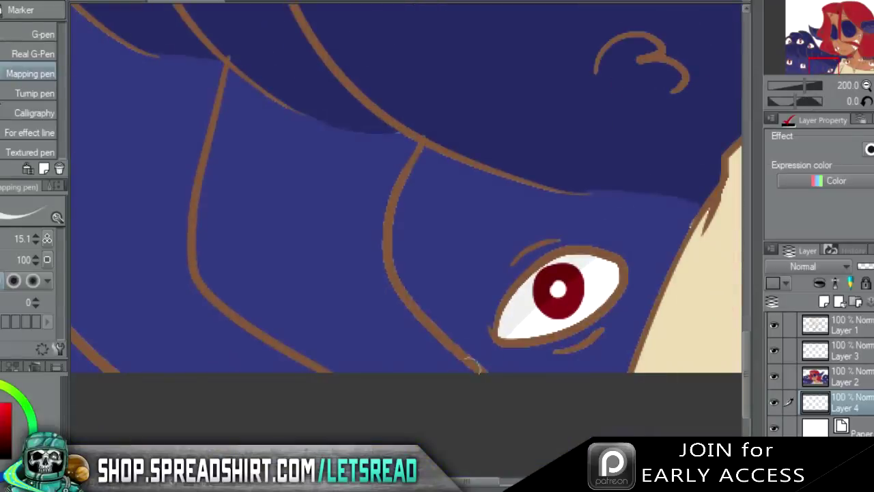
drag(832, 59, 805, 60)
mouse_move(289, 386)
mouse_down()
mouse_move(441, 392)
mouse_move(451, 377)
mouse_up()
drag(844, 63, 790, 62)
mouse_move(304, 268)
mouse_down()
mouse_move(287, 237)
mouse_move(421, 228)
mouse_up()
Paint light grey shadows over the upper eyeballs of the left wing's upper eyes, redoing the last one.
drag(793, 59, 806, 50)
mouse_move(488, 159)
mouse_down()
mouse_move(595, 139)
mouse_move(604, 107)
mouse_up()
drag(819, 44, 792, 41)
mouse_move(273, 327)
mouse_down()
mouse_move(437, 243)
mouse_move(414, 231)
mouse_move(272, 307)
mouse_move(425, 194)
mouse_up()
drag(502, 293, 710, 262)
key(ctrl+z)
mouse_move(545, 279)
mouse_down()
mouse_move(544, 249)
mouse_move(562, 267)
mouse_move(697, 236)
mouse_up()
Merge Layer 3 down through the colour and eye-shadow layers, leaving the line art on Layer 1 separate.
mouse_move(856, 28)
mouse_down()
mouse_move(801, 66)
mouse_move(839, 51)
mouse_up()
click(870, 371)
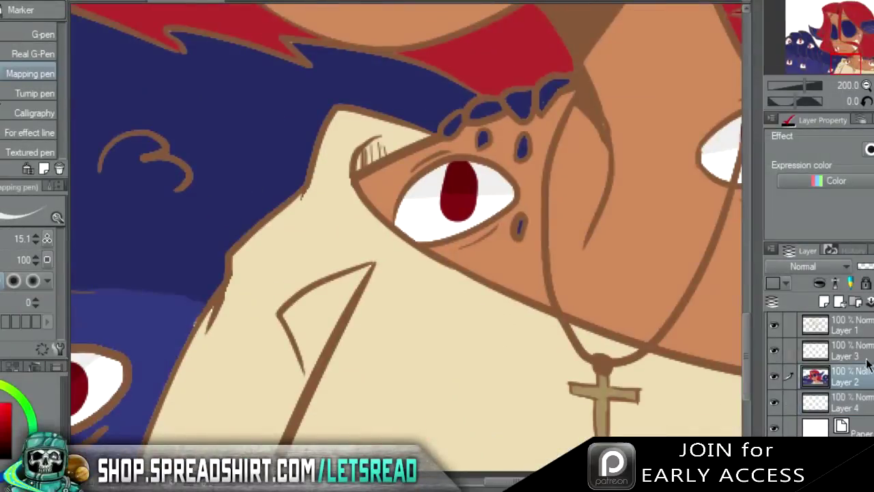
click(859, 353)
key(ctrl+e)
key(ctrl+e)
key(ctrl+e)
Paint a white pupil in the chest eye left of the necklace and undo the merge into Paper.
drag(458, 183, 461, 194)
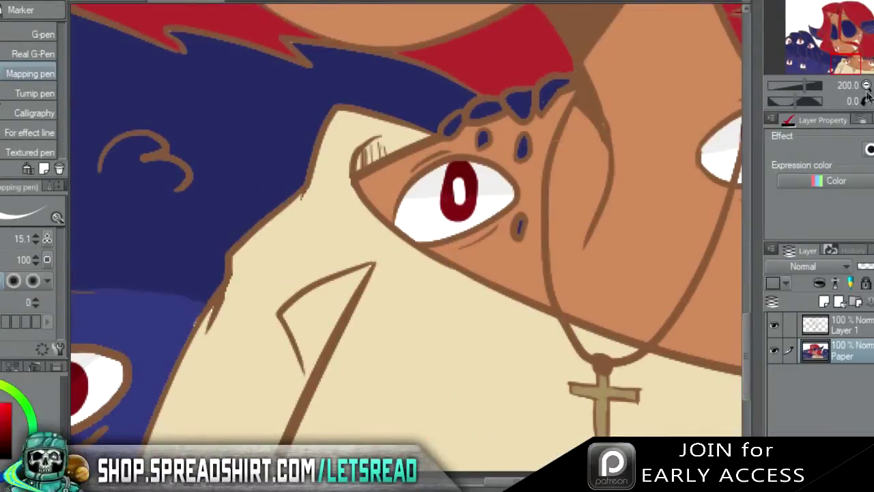
click(866, 87)
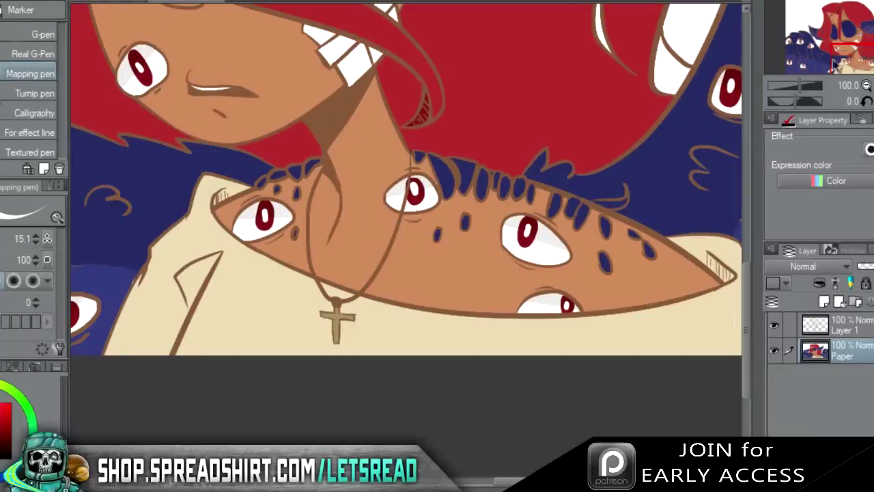
drag(854, 59, 845, 60)
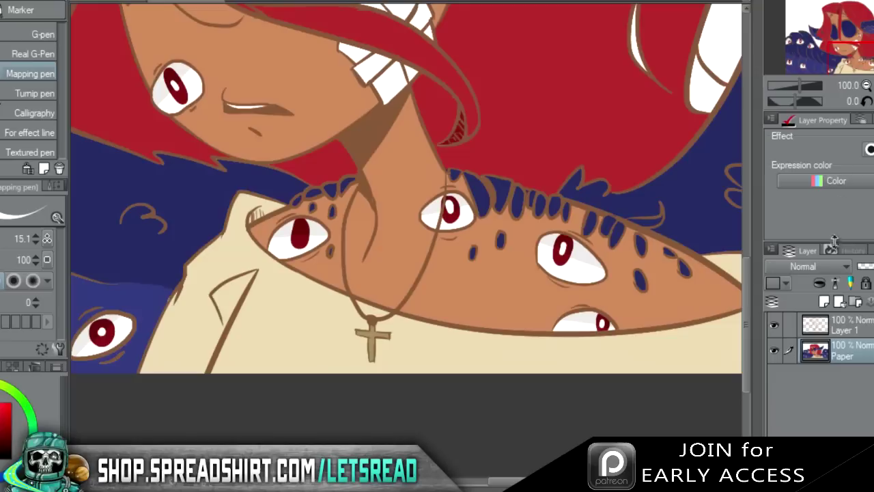
key(ctrl+z)
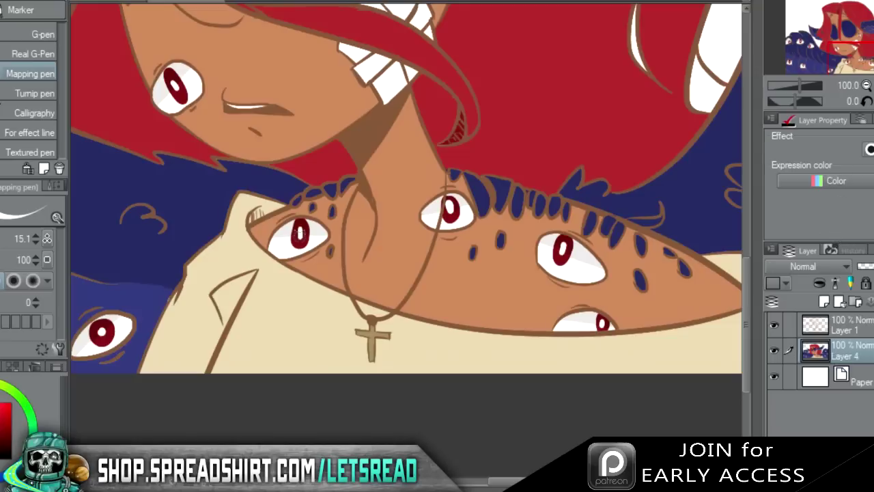
Fill the teeth exposed in the cheek beside the hair strand with pale cream on Layer 4.
drag(862, 64, 867, 48)
click(873, 85)
click(0, 384)
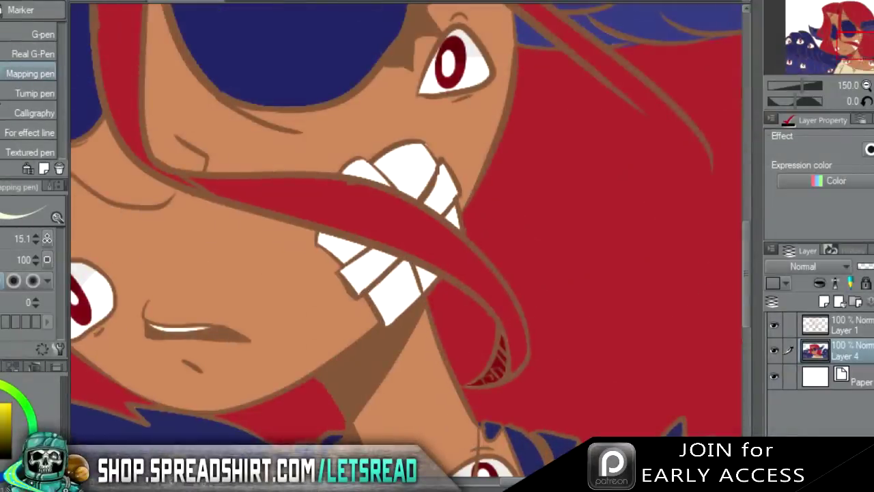
key(g)
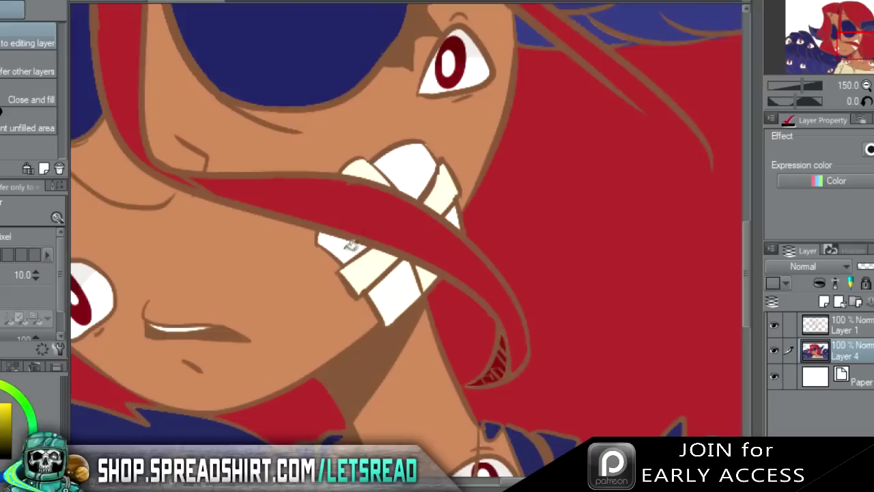
Add a new layer between the line art and Layer 4 and choose the Transparent watercolor brush for shading.
mouse_move(869, 45)
mouse_down()
mouse_move(855, 51)
mouse_move(851, 36)
mouse_move(869, 28)
mouse_move(873, 47)
mouse_move(859, 66)
mouse_move(840, 61)
mouse_move(832, 42)
mouse_move(868, 36)
mouse_move(870, 50)
mouse_up()
click(868, 86)
click(867, 85)
click(867, 85)
click(824, 301)
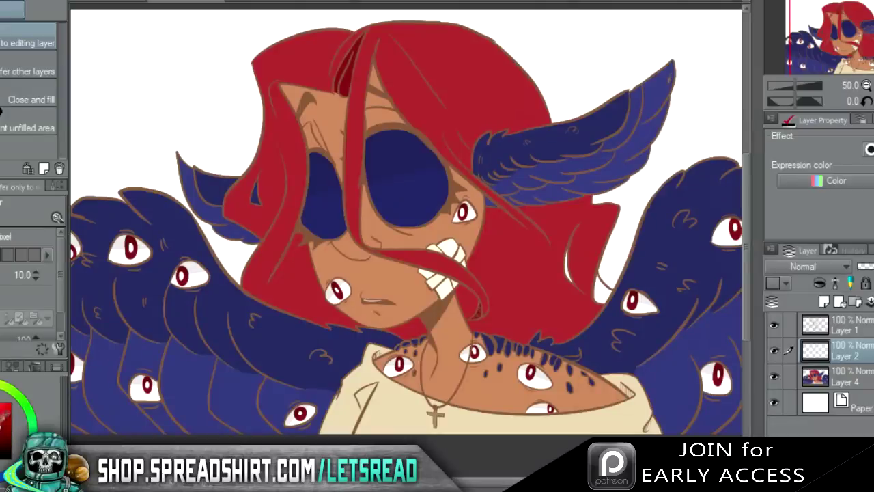
key(b)
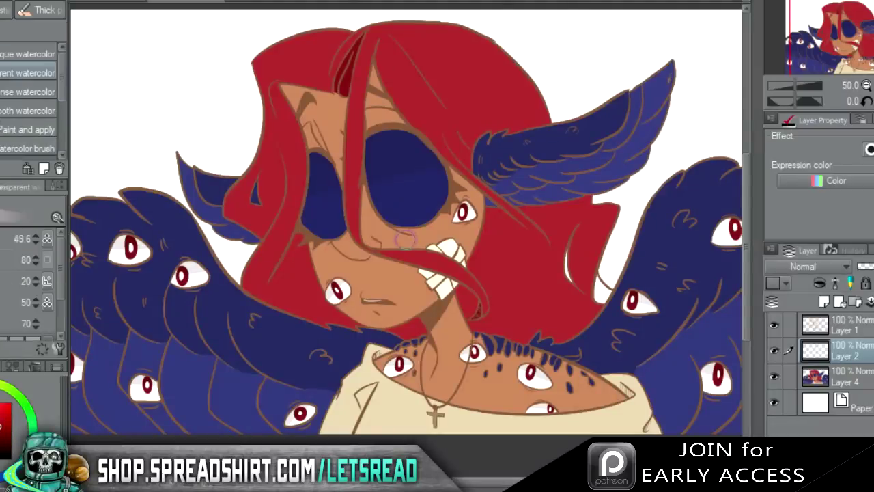
click(2, 471)
key(ctrl+z)
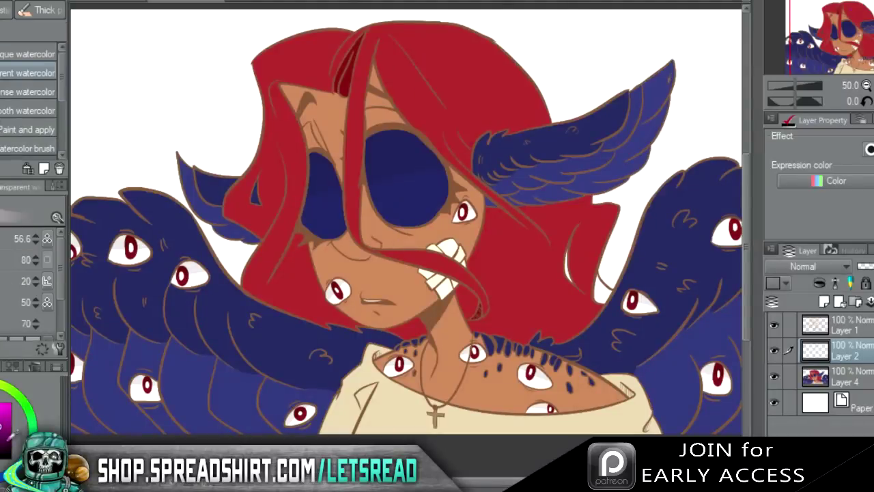
drag(393, 99, 461, 138)
key(ctrl+z)
click(2, 471)
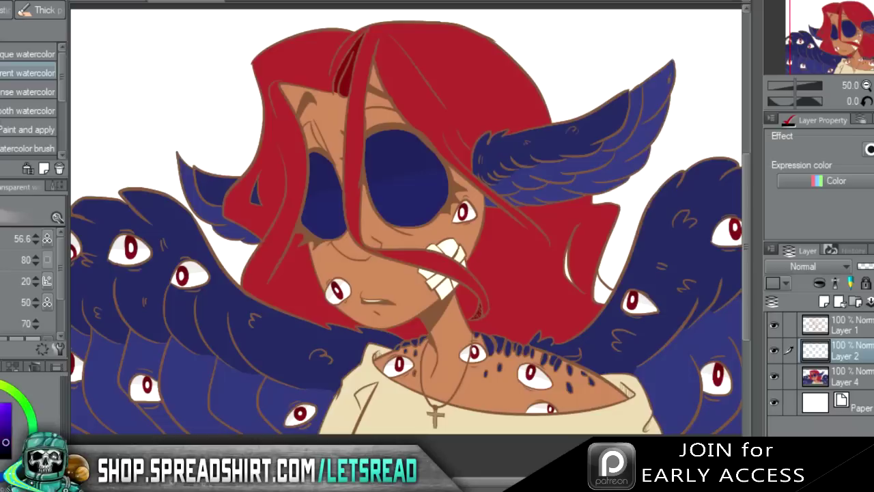
drag(406, 84, 447, 130)
key(ctrl+z)
drag(392, 56, 454, 134)
key(ctrl+z)
mouse_move(404, 95)
mouse_down()
mouse_move(437, 142)
mouse_move(464, 158)
mouse_up()
key(ctrl+z)
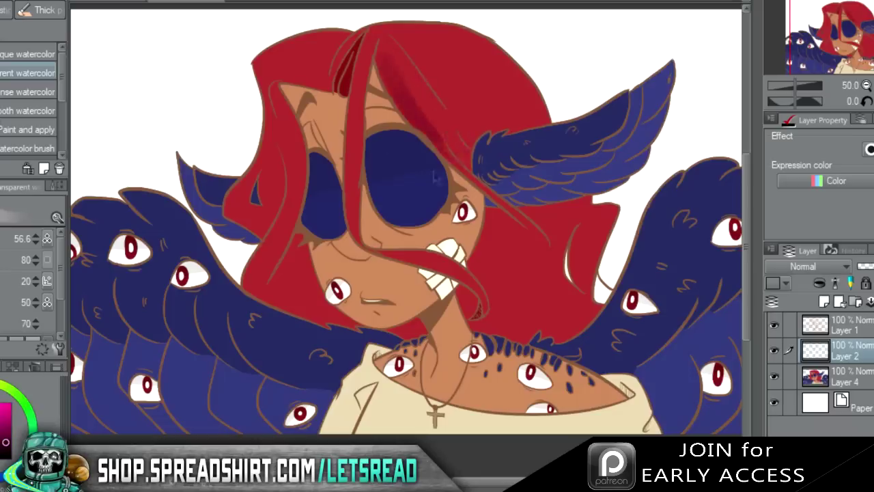
key(ctrl+z)
click(2, 385)
drag(392, 60, 470, 158)
key(ctrl+z)
drag(396, 65, 458, 146)
drag(381, 63, 452, 155)
key(ctrl+z)
key(ctrl+z)
Add a new layer above the line art and paint a translucent dark red arc in the canvas's upper-right corner.
click(851, 26)
key(ctrl+plus)
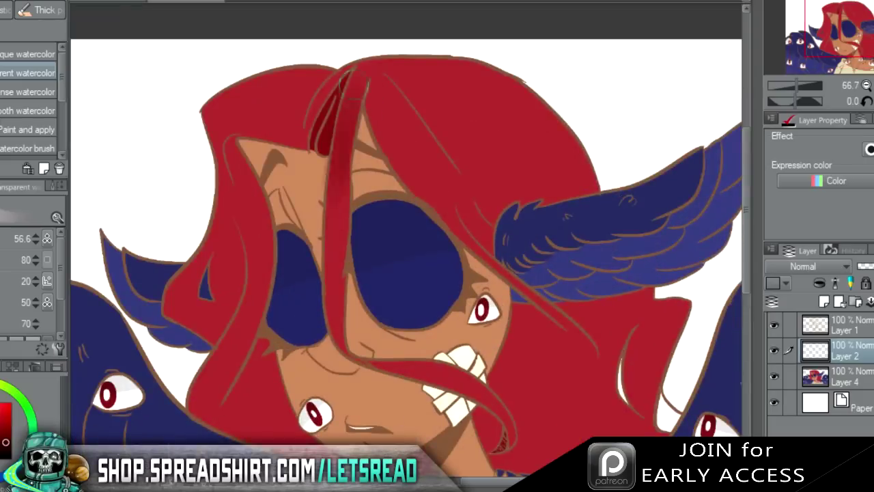
click(837, 323)
click(824, 302)
scroll(563, 110, down, 3)
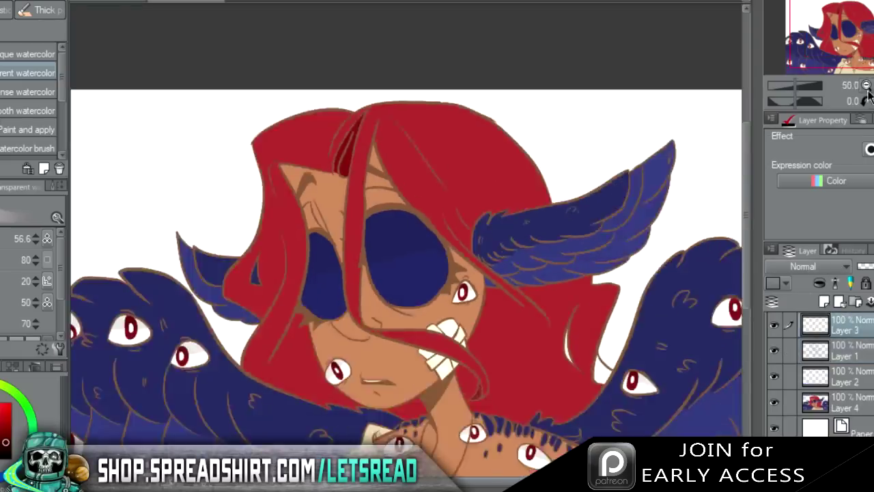
mouse_move(563, 110)
mouse_down()
mouse_move(637, 203)
mouse_move(598, 98)
mouse_move(549, 155)
mouse_up()
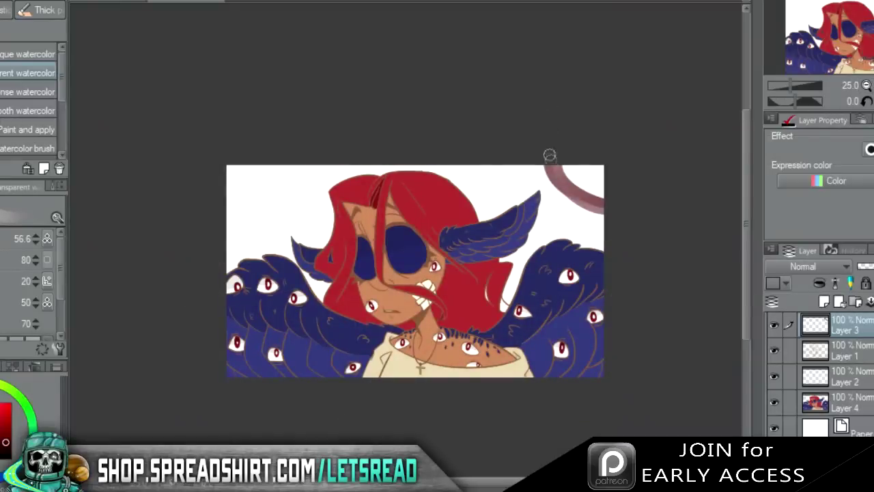
On Layer 2, paint soft dark red shadows over the hair left of the face, including the outer curl and lower ends.
click(836, 377)
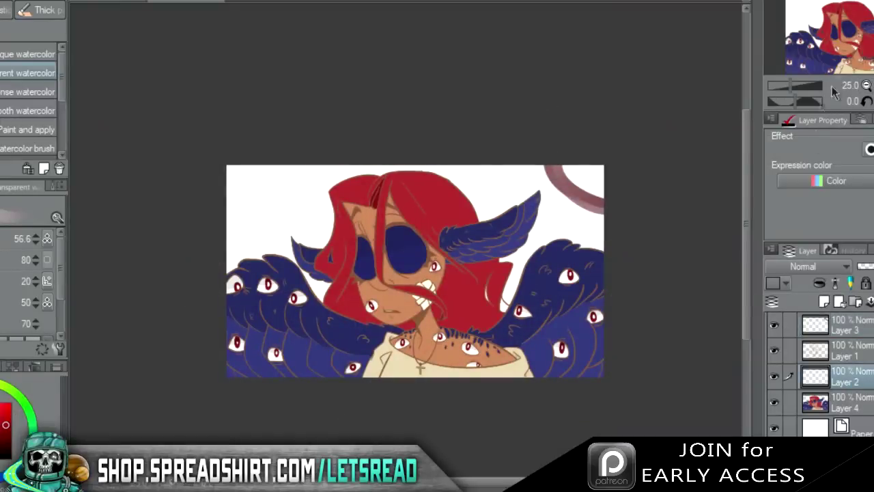
key(ctrl+plus)
key(ctrl+plus)
drag(384, 142, 446, 232)
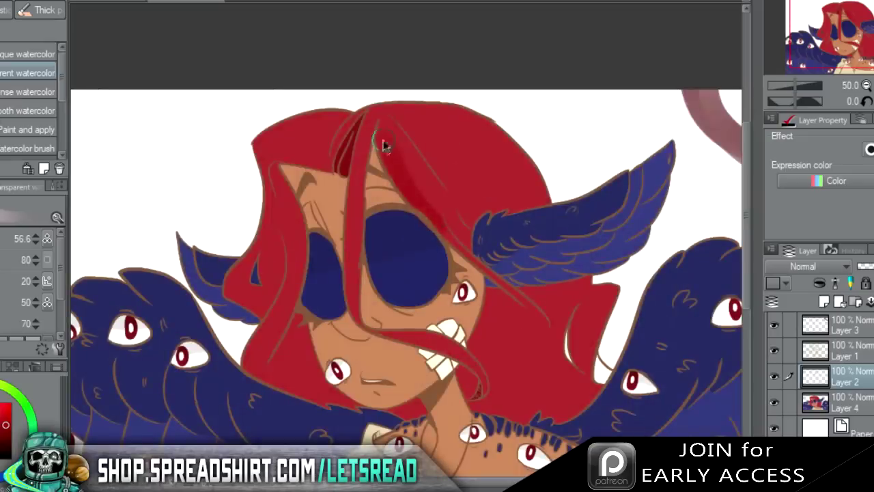
key(ctrl+z)
click(9, 433)
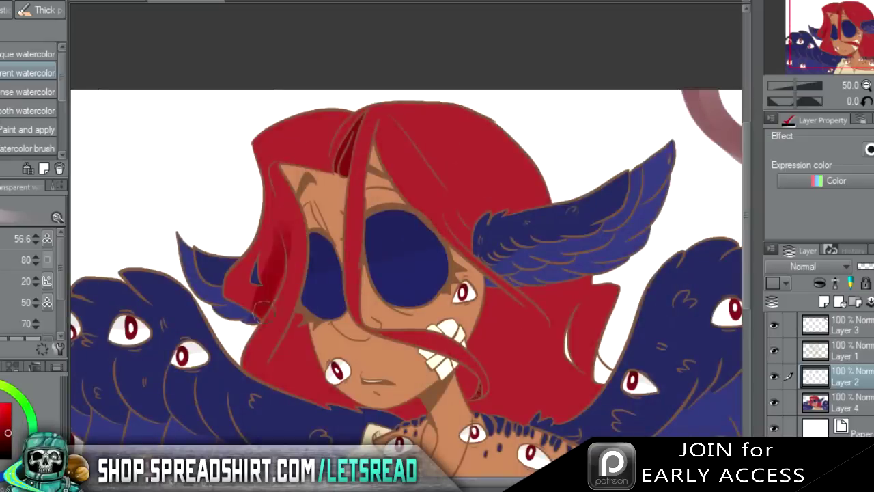
mouse_move(285, 179)
mouse_down()
mouse_move(276, 328)
mouse_move(306, 208)
mouse_up()
mouse_move(297, 256)
mouse_down()
mouse_move(270, 351)
mouse_move(283, 326)
mouse_move(300, 369)
mouse_move(300, 335)
mouse_move(304, 383)
mouse_move(328, 400)
mouse_move(409, 412)
mouse_up()
drag(297, 377, 332, 389)
mouse_move(275, 343)
mouse_down()
mouse_move(312, 393)
mouse_move(291, 309)
mouse_move(304, 358)
mouse_move(275, 359)
mouse_move(306, 377)
mouse_up()
mouse_move(277, 168)
mouse_down()
mouse_move(287, 268)
mouse_move(296, 222)
mouse_up()
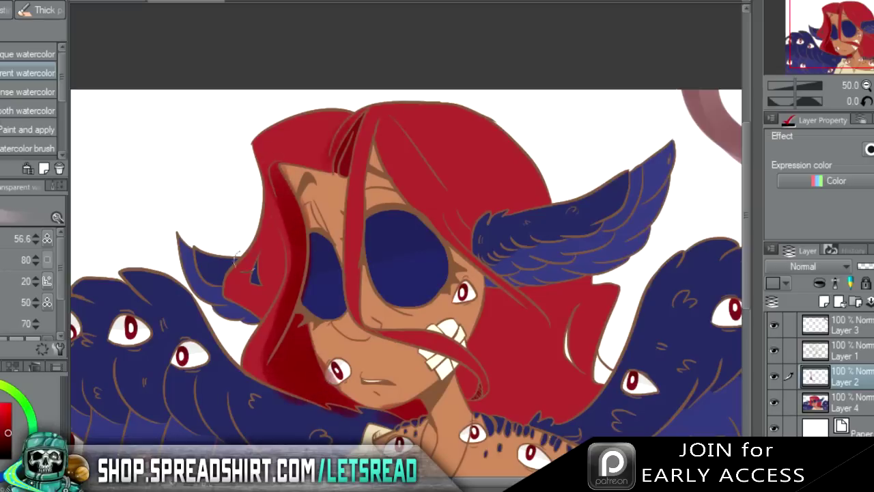
mouse_move(260, 192)
mouse_down()
mouse_move(265, 308)
mouse_move(273, 256)
mouse_move(261, 229)
mouse_move(259, 286)
mouse_move(270, 301)
mouse_move(236, 321)
mouse_up()
mouse_move(258, 270)
mouse_down()
mouse_move(239, 282)
mouse_move(245, 247)
mouse_up()
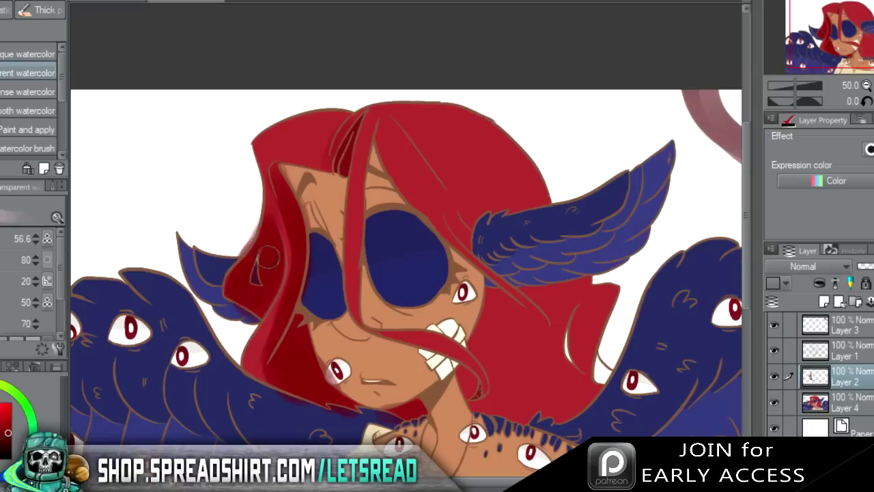
Erase the red shading spilled onto the forehead, left eye socket, background, hair gap and small left wing with the Hard eraser.
click(840, 25)
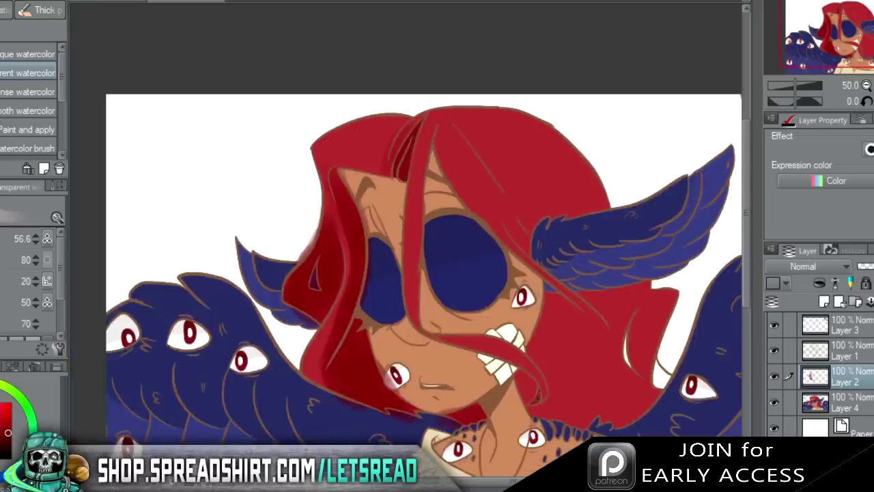
click(873, 85)
key(e)
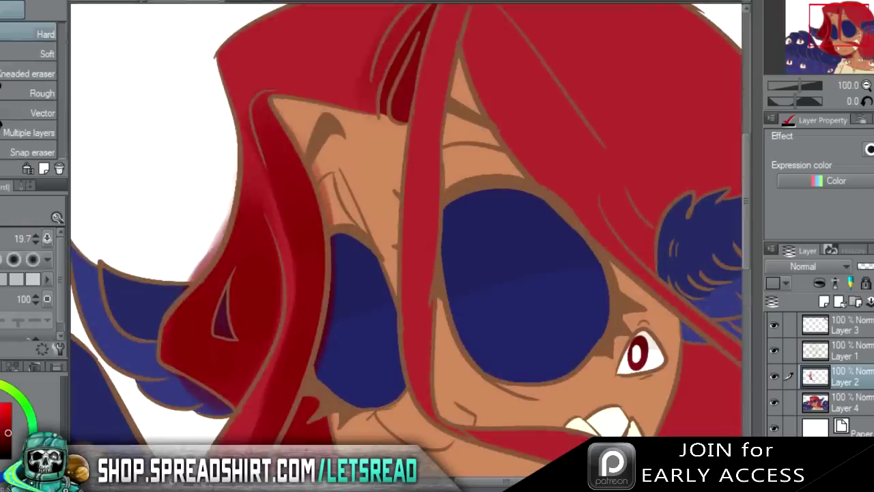
drag(321, 161, 331, 225)
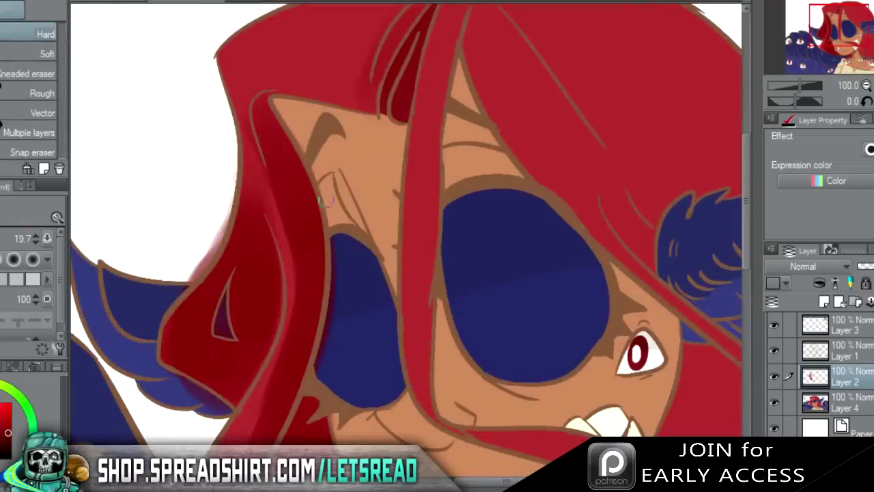
drag(317, 367, 343, 236)
key(ctrl+z)
drag(325, 373, 333, 337)
drag(189, 271, 224, 204)
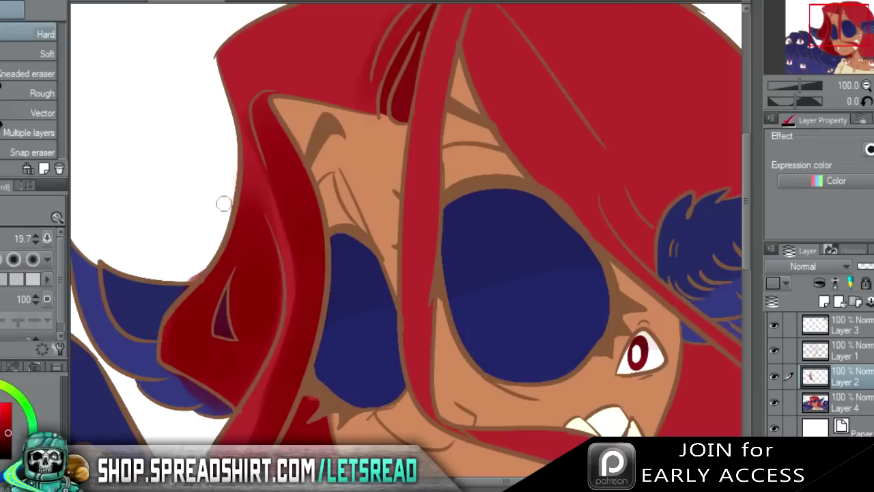
mouse_move(227, 325)
mouse_down()
mouse_move(222, 308)
mouse_move(218, 329)
mouse_up()
drag(170, 378, 225, 413)
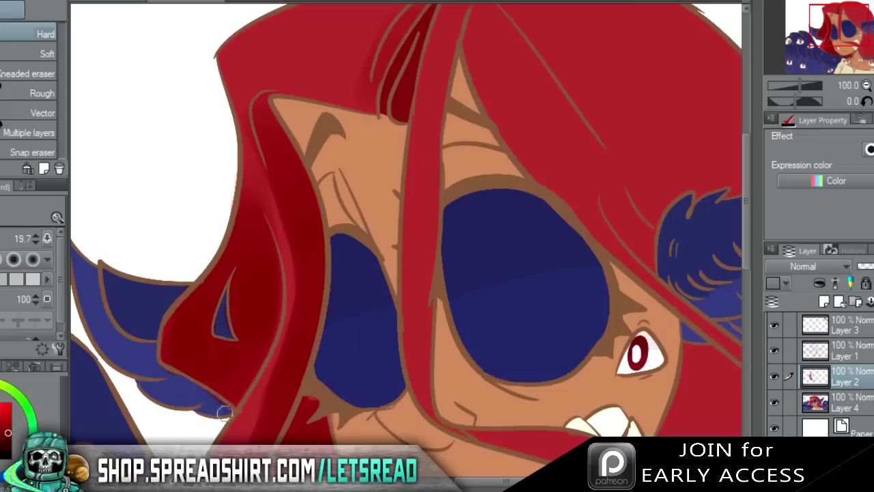
Erase the red shading spilled onto the left cheek eye, the jaw and the blue wing below the hair.
drag(839, 30, 835, 44)
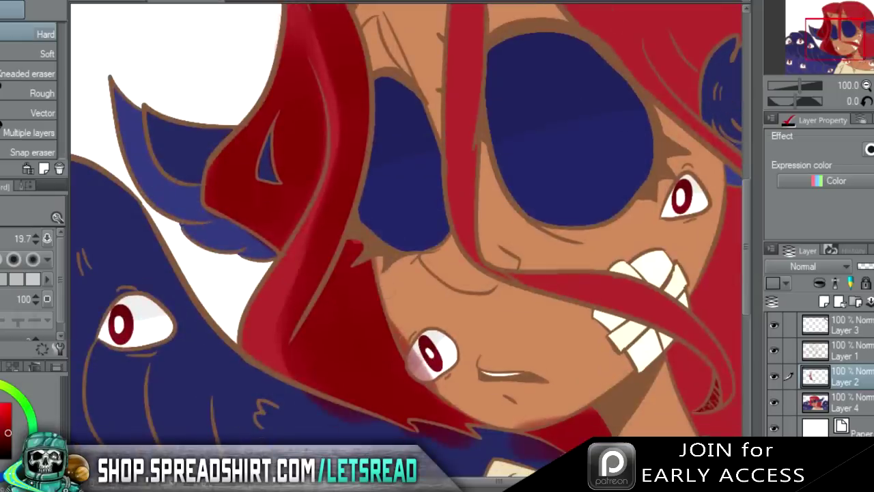
drag(410, 350, 444, 382)
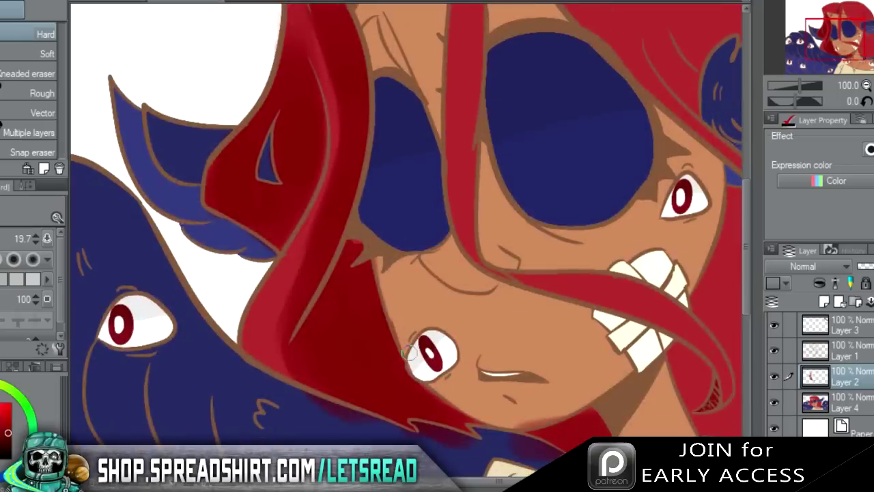
drag(349, 428, 388, 433)
drag(457, 449, 482, 454)
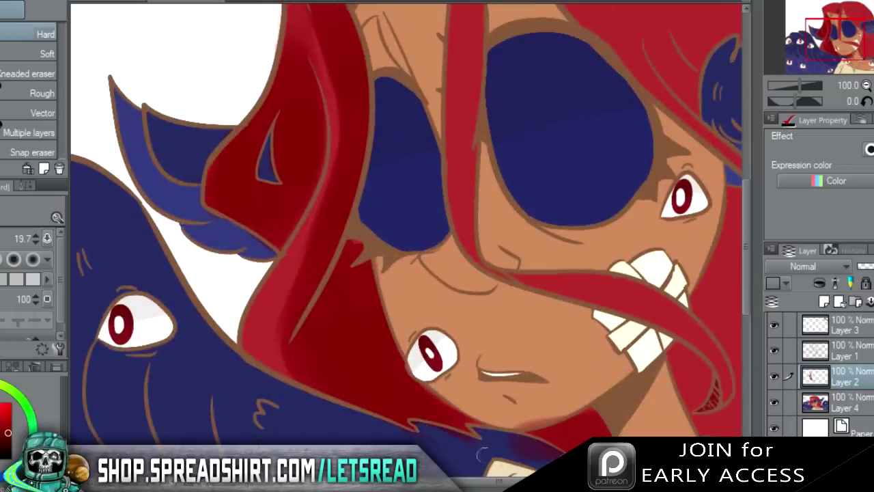
mouse_move(415, 423)
mouse_down()
mouse_move(478, 446)
mouse_move(543, 428)
mouse_move(567, 439)
mouse_up()
drag(503, 439, 496, 442)
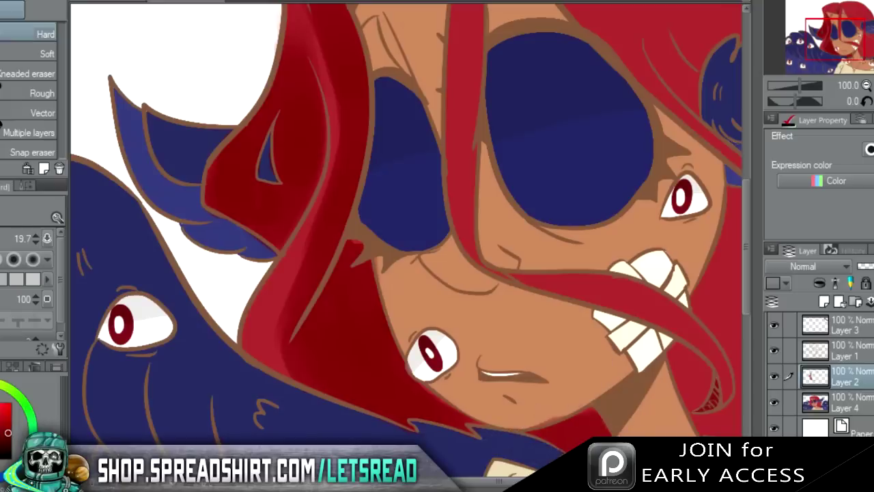
Paint soft dark red shadows on the hair above the forehead and around the parting, left of the central strand.
key(b)
mouse_move(400, 260)
mouse_down()
mouse_move(361, 253)
mouse_move(348, 332)
mouse_move(362, 297)
mouse_move(397, 371)
mouse_up()
drag(844, 37, 841, 18)
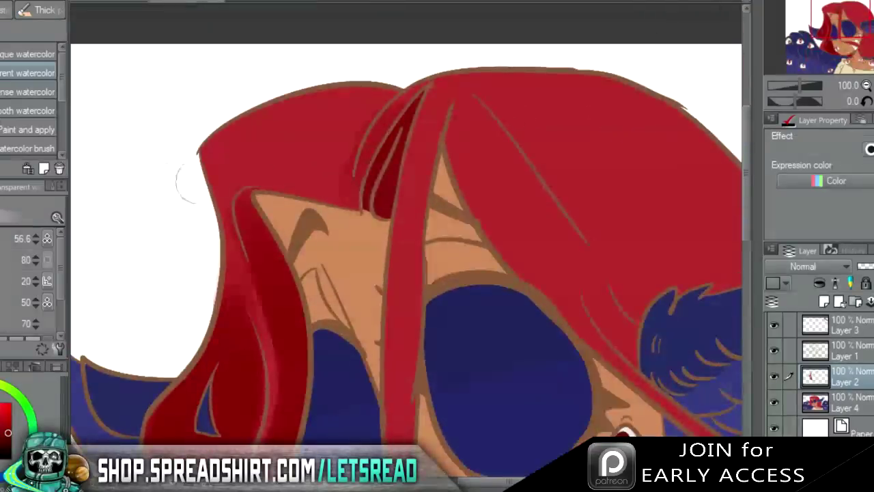
mouse_move(237, 199)
mouse_down()
mouse_move(336, 179)
mouse_move(368, 98)
mouse_move(330, 200)
mouse_move(363, 205)
mouse_move(366, 108)
mouse_move(323, 178)
mouse_move(341, 214)
mouse_up()
key(b)
key(b)
key(e)
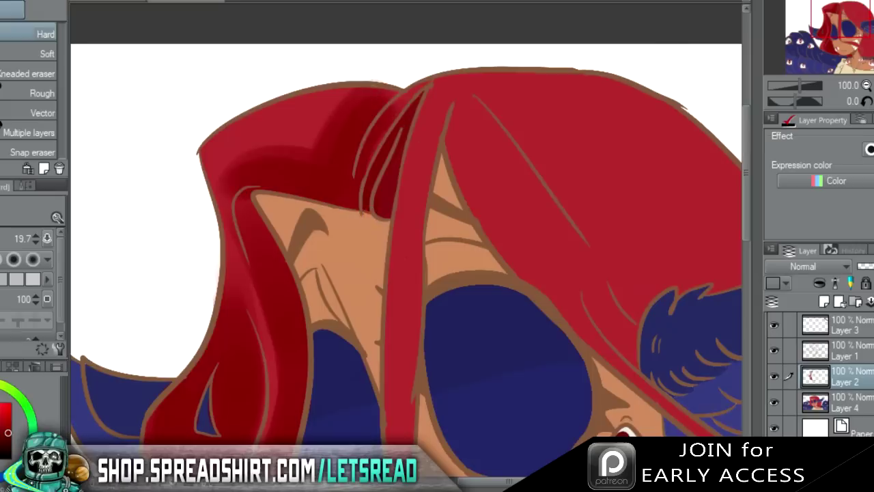
key(b)
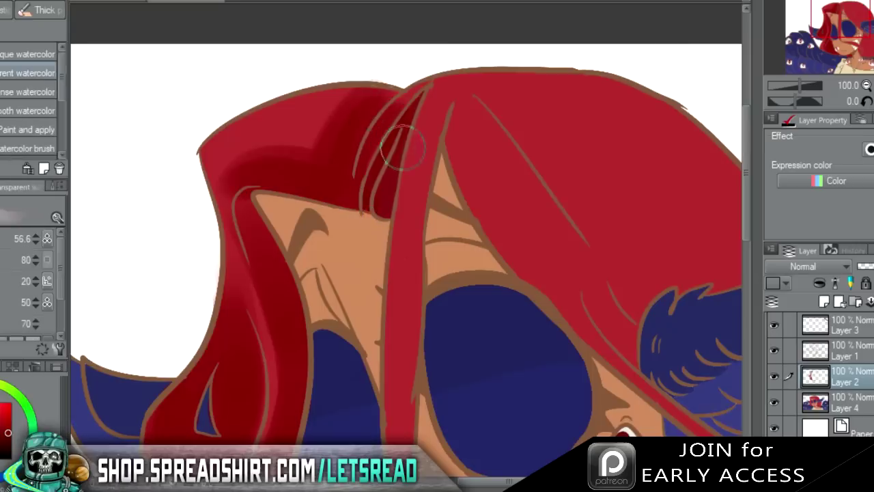
drag(386, 156, 410, 92)
mouse_move(345, 109)
mouse_down()
mouse_move(301, 147)
mouse_move(324, 97)
mouse_move(251, 175)
mouse_up()
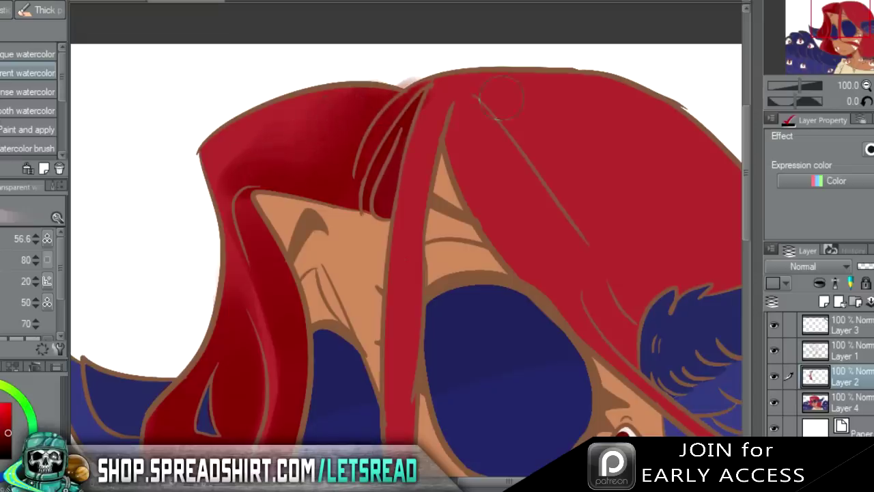
Shade the central hair strand between the eye sockets dark red and erase the spill beside the nose.
drag(502, 99, 475, 12)
drag(392, 17, 379, 242)
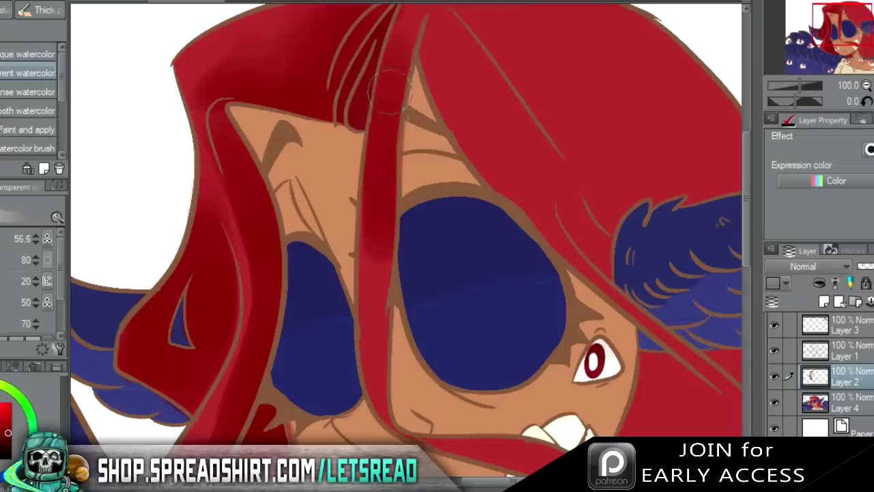
drag(388, 99, 379, 410)
drag(383, 163, 406, 374)
drag(462, 410, 373, 349)
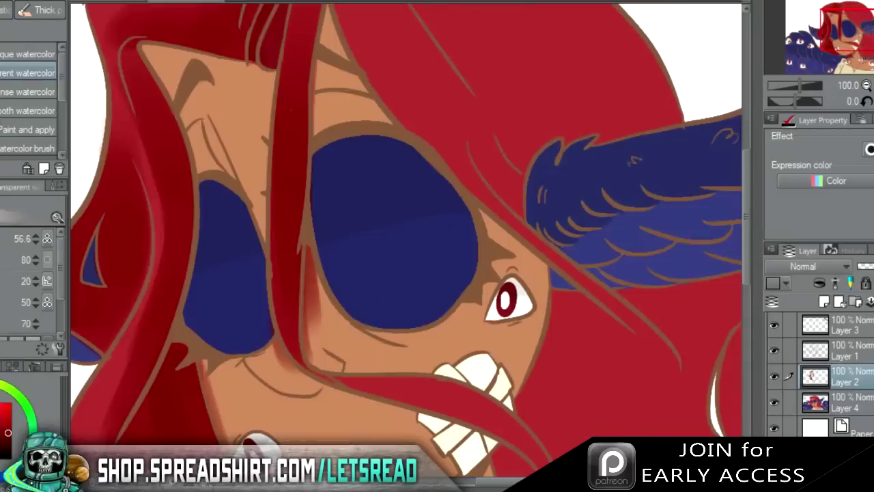
key(e)
mouse_move(317, 336)
mouse_down()
mouse_move(319, 352)
mouse_move(320, 224)
mouse_up()
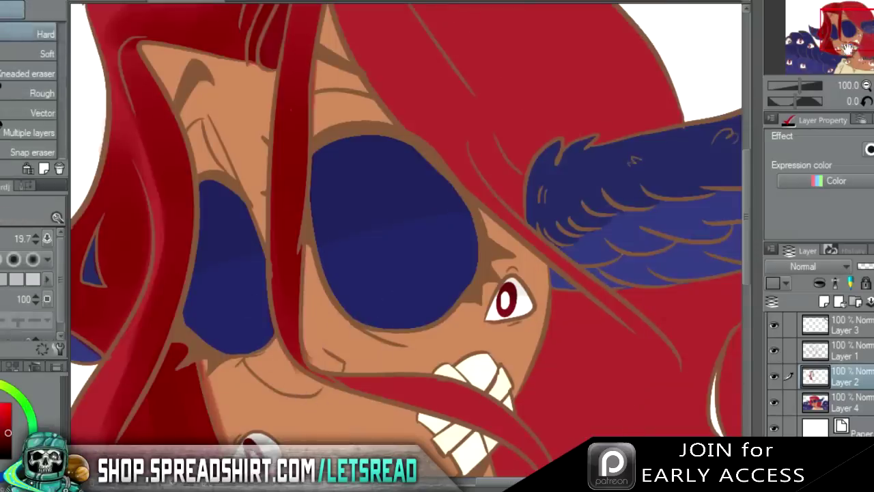
Shade the hair strand crossing the cheek dark red and erase the spill from the nose, skin, teeth and neck.
drag(851, 48, 858, 46)
key(b)
mouse_move(232, 164)
mouse_down()
mouse_move(308, 222)
mouse_move(366, 242)
mouse_move(331, 232)
mouse_move(448, 341)
mouse_up()
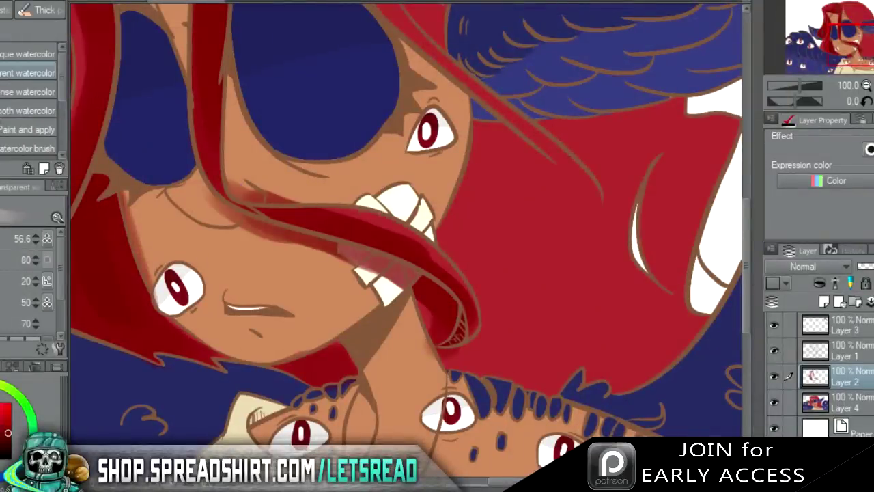
key(e)
drag(215, 198, 423, 307)
mouse_move(361, 254)
mouse_down()
mouse_move(449, 321)
mouse_move(434, 331)
mouse_move(456, 339)
mouse_up()
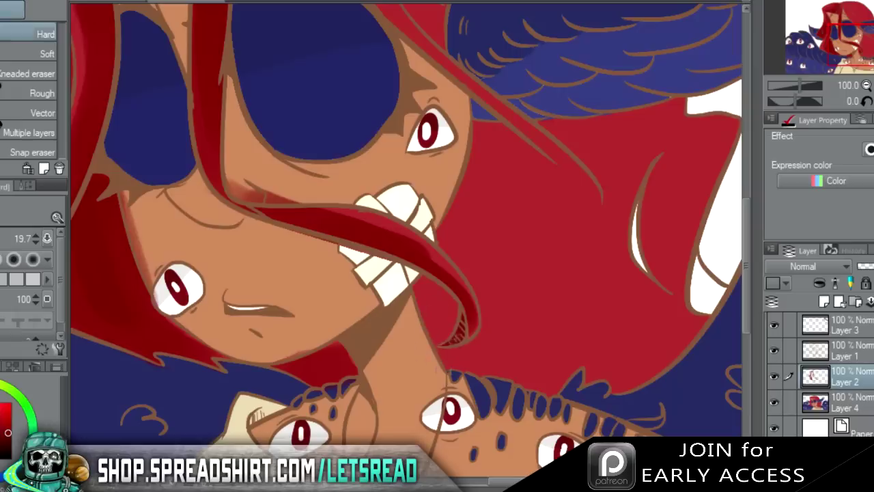
mouse_move(216, 174)
mouse_down()
mouse_move(304, 186)
mouse_move(253, 193)
mouse_move(321, 190)
mouse_up()
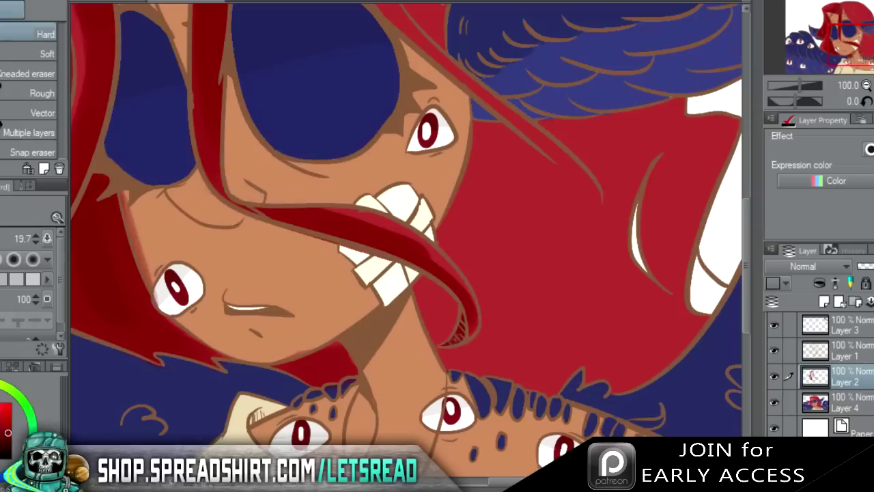
mouse_move(371, 210)
mouse_down()
mouse_move(416, 239)
mouse_move(231, 210)
mouse_up()
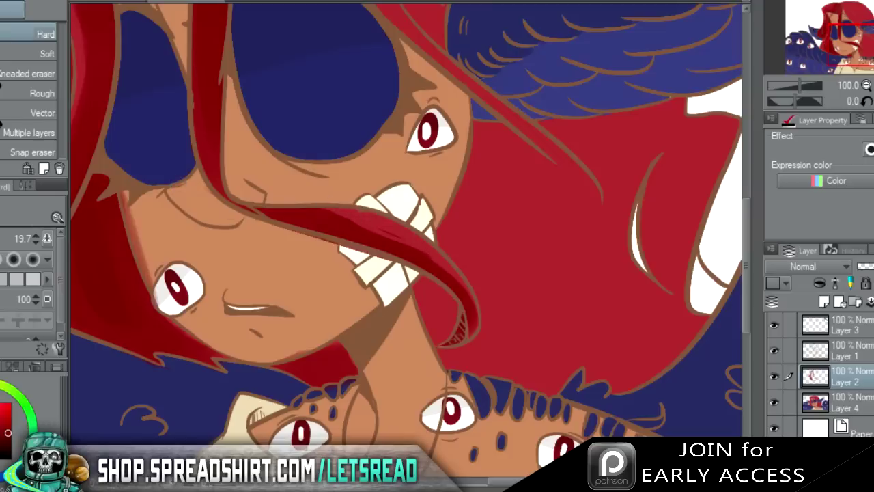
Deepen the dark red shading on the strand crossing the cheek, and on the hair below the jaw and beside the neck.
key(b)
drag(355, 222, 444, 273)
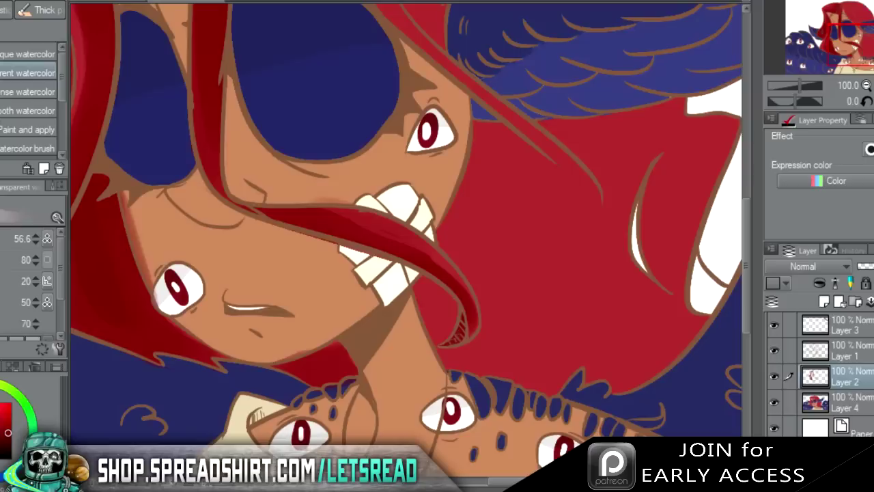
drag(354, 244, 415, 241)
mouse_move(326, 217)
mouse_down()
mouse_move(413, 245)
mouse_move(410, 239)
mouse_move(459, 286)
mouse_up()
mouse_move(301, 354)
mouse_down()
mouse_move(345, 359)
mouse_move(369, 340)
mouse_up()
mouse_move(431, 275)
mouse_down()
mouse_move(444, 302)
mouse_move(428, 286)
mouse_move(470, 369)
mouse_up()
Paint soft dark red shadows on the hair behind the toothed cheek, blending them out beneath the long side strand.
mouse_move(477, 117)
mouse_down()
mouse_move(437, 276)
mouse_move(475, 133)
mouse_move(476, 175)
mouse_move(447, 229)
mouse_up()
key(ctrl+z)
mouse_move(476, 133)
mouse_down()
mouse_move(449, 228)
mouse_move(486, 369)
mouse_move(465, 281)
mouse_up()
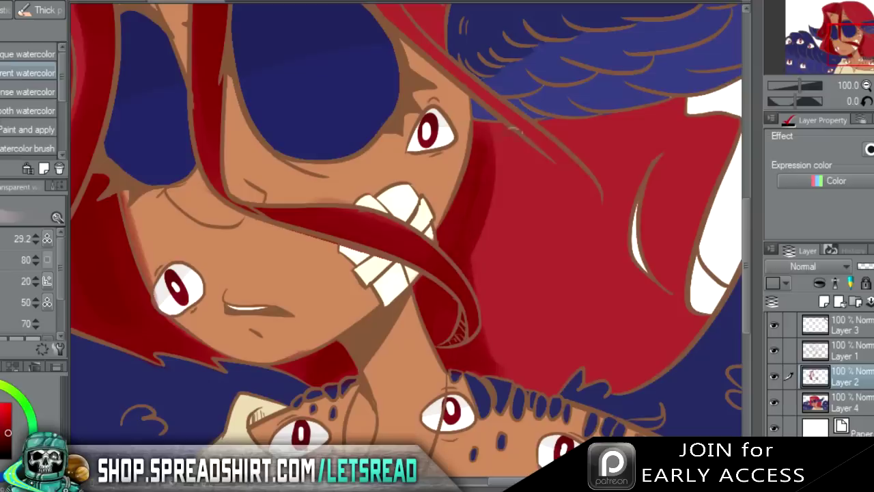
mouse_move(520, 137)
mouse_down()
mouse_move(509, 126)
mouse_move(475, 177)
mouse_move(488, 218)
mouse_move(547, 171)
mouse_move(589, 192)
mouse_up()
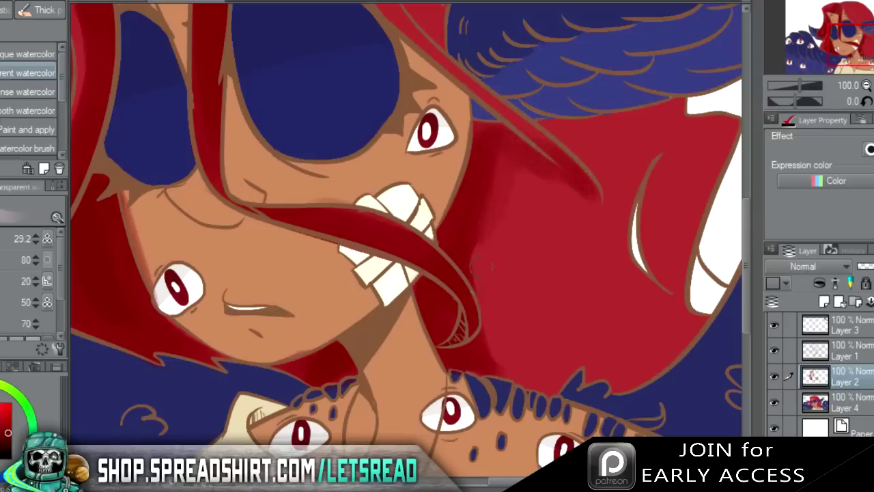
drag(500, 194, 497, 254)
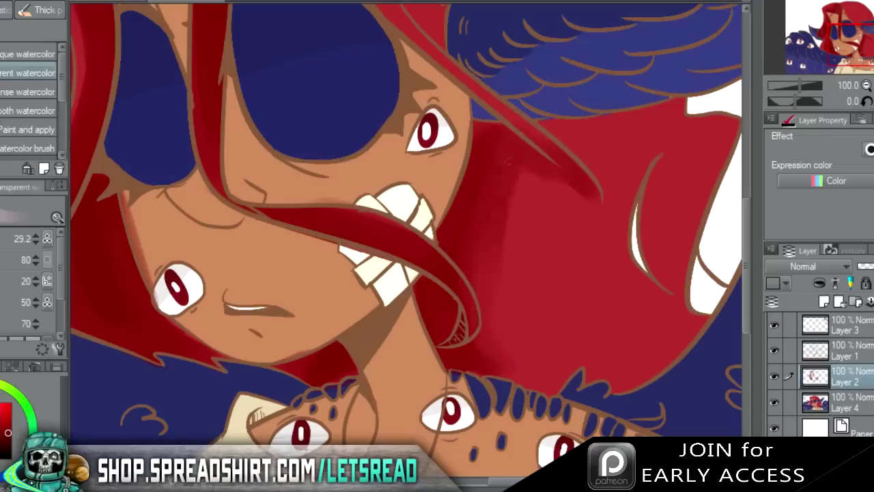
drag(525, 154, 512, 239)
drag(525, 174, 558, 183)
mouse_move(511, 157)
mouse_down()
mouse_move(519, 142)
mouse_move(478, 145)
mouse_move(477, 130)
mouse_up()
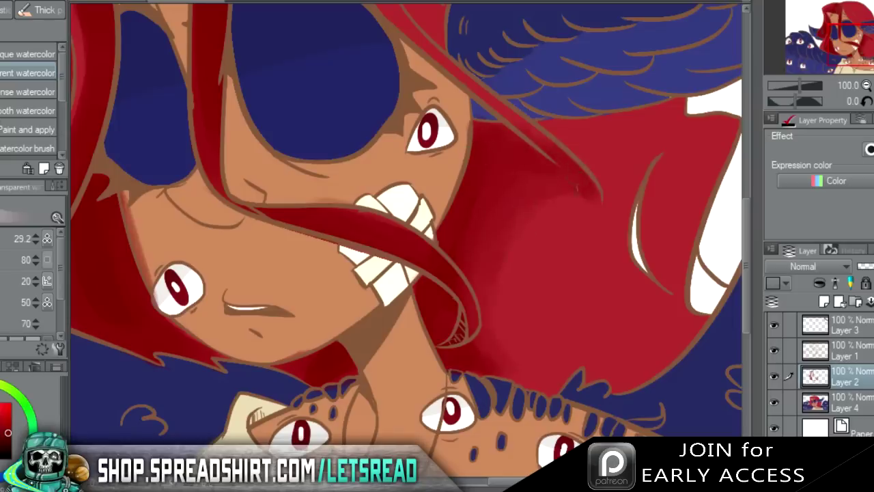
Shade the hair dark red where the head wing's root meets it, above the long side strand.
drag(854, 35, 851, 33)
drag(354, 52, 538, 187)
key(ctrl+z)
mouse_move(471, 134)
mouse_down()
mouse_move(503, 174)
mouse_move(476, 122)
mouse_move(503, 162)
mouse_up()
mouse_move(477, 131)
mouse_down()
mouse_move(499, 162)
mouse_move(506, 147)
mouse_move(512, 179)
mouse_up()
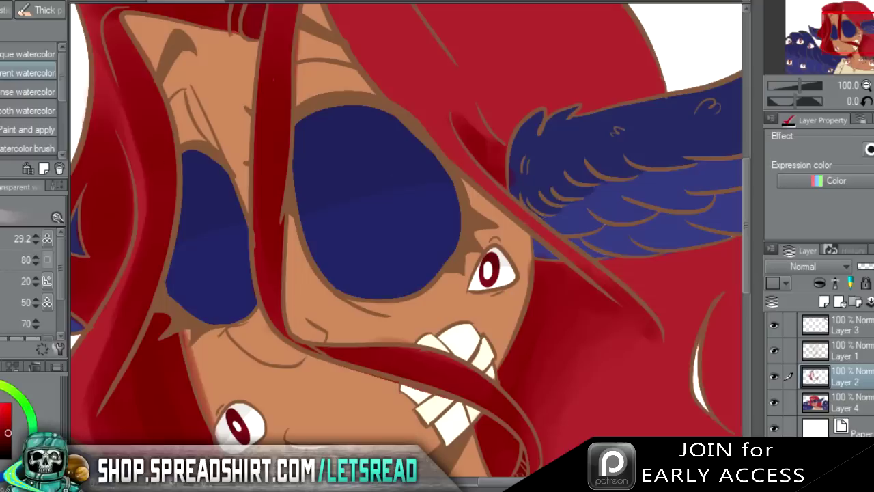
key(e)
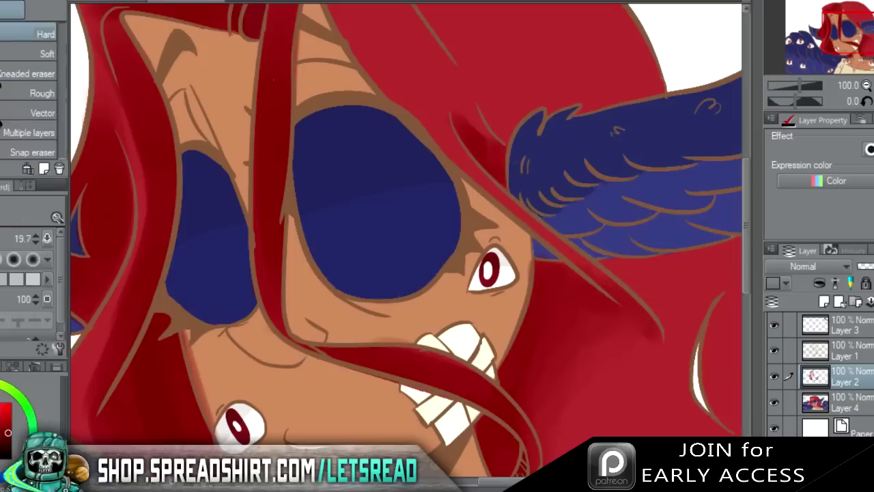
key(j)
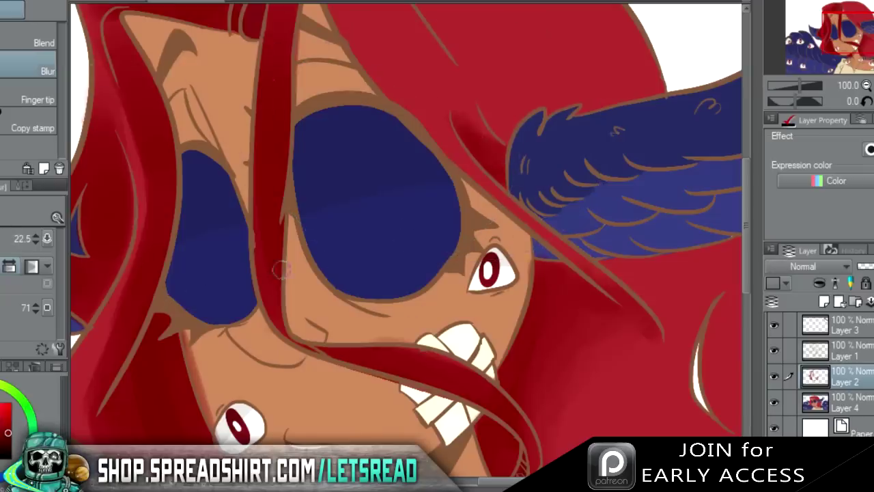
key(b)
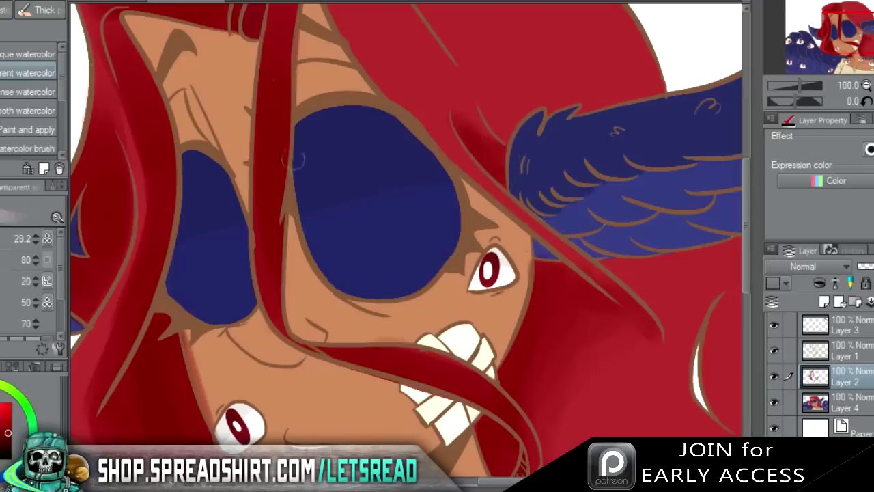
Paint a soft dark red shadow along the hair edge from the parting down past the larger eye socket to the wing root.
drag(849, 36, 855, 20)
mouse_move(262, 97)
mouse_down()
mouse_move(290, 199)
mouse_move(398, 314)
mouse_up()
drag(329, 254, 491, 389)
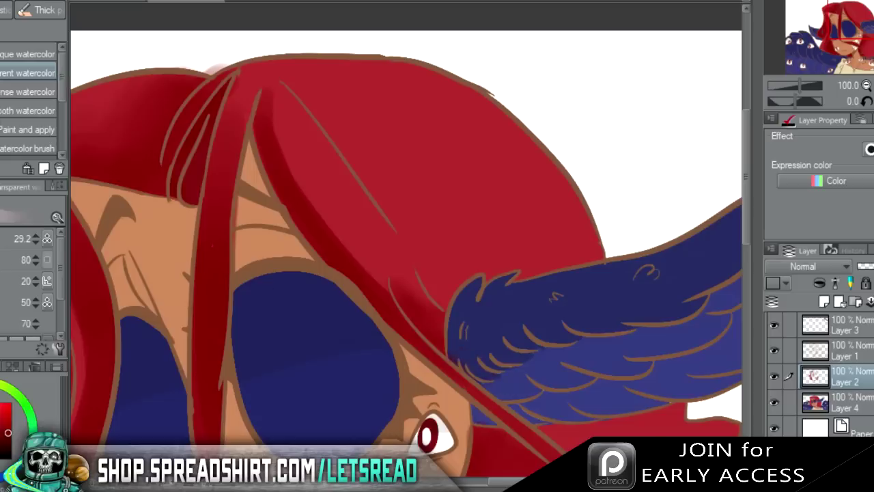
key(e)
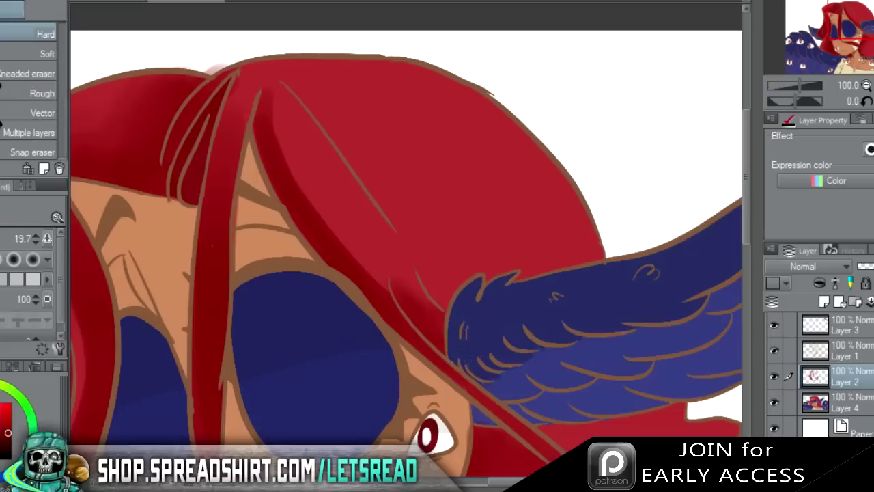
key(b)
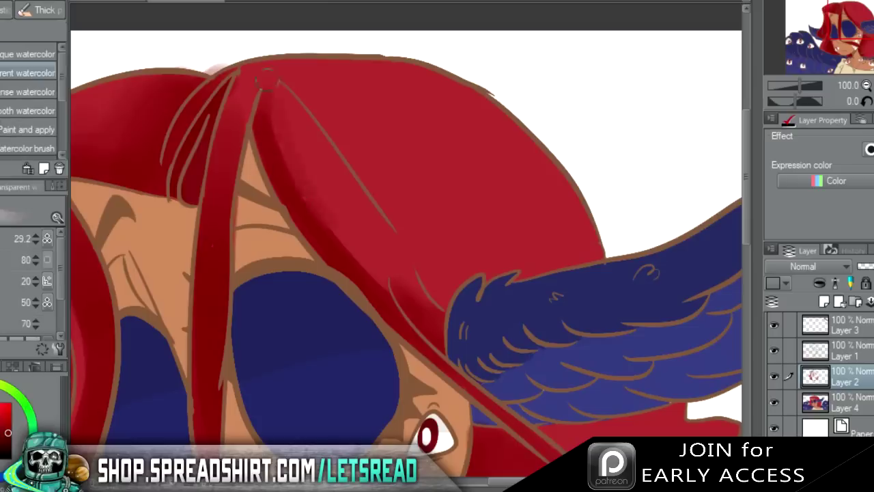
drag(280, 132, 299, 192)
Shade the hair dark red around the curved gap near its outer edge and along the underside of the head wing.
drag(845, 35, 873, 45)
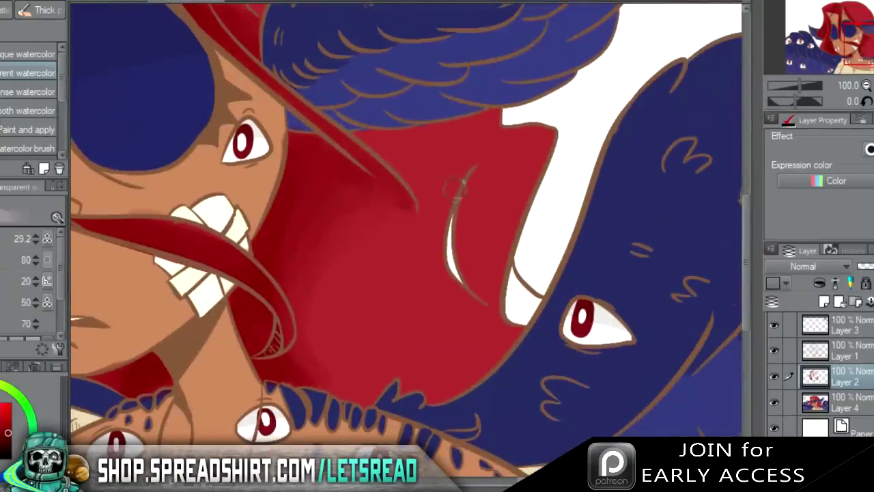
drag(464, 165, 453, 289)
mouse_move(438, 229)
mouse_down()
mouse_move(448, 286)
mouse_move(486, 314)
mouse_up()
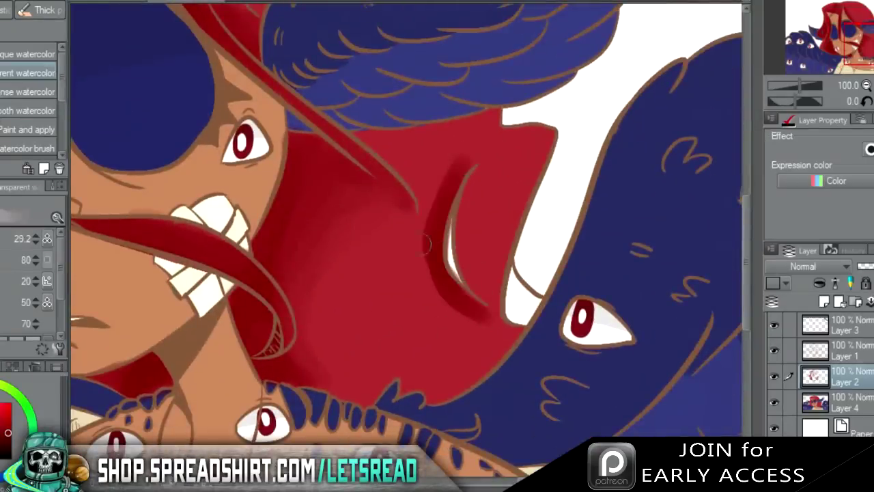
mouse_move(447, 169)
mouse_down()
mouse_move(425, 251)
mouse_move(489, 334)
mouse_up()
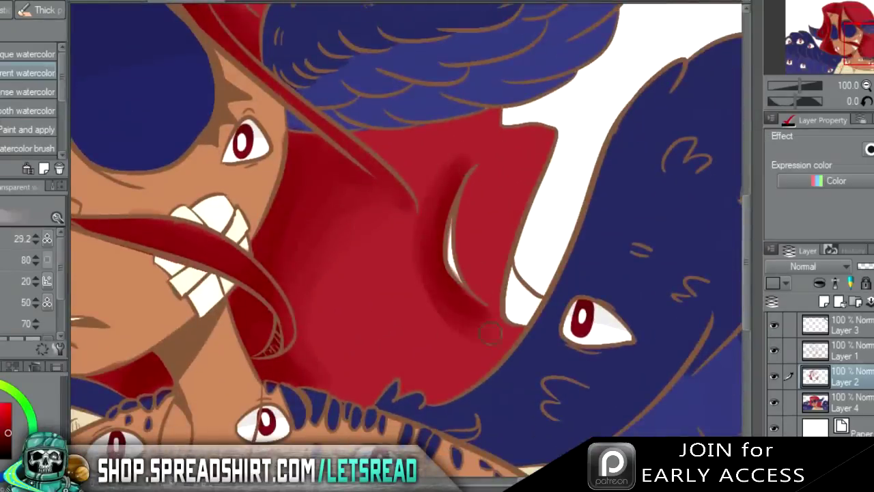
mouse_move(502, 104)
mouse_down()
mouse_move(468, 129)
mouse_move(375, 153)
mouse_move(356, 140)
mouse_move(491, 108)
mouse_up()
key(e)
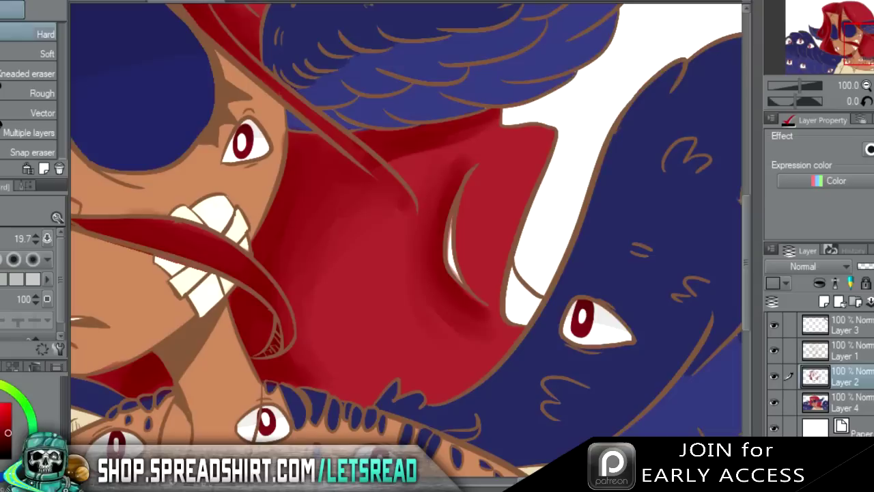
key(b)
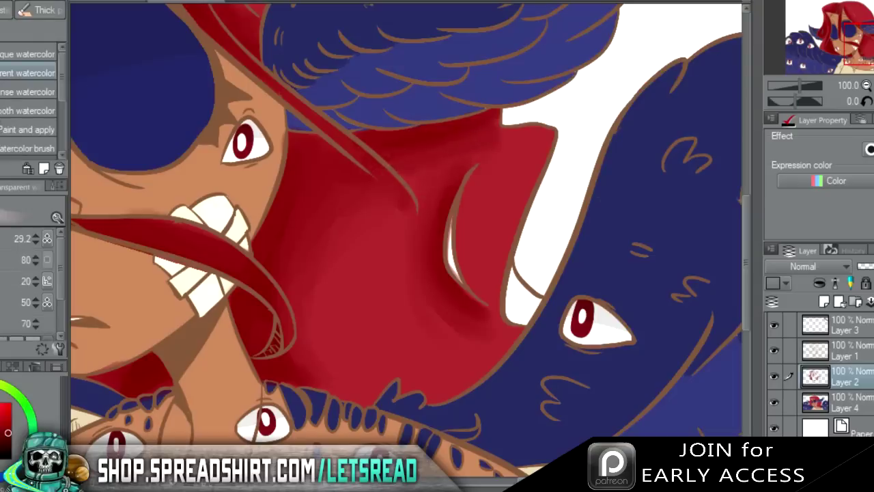
click(866, 86)
click(866, 85)
click(866, 85)
drag(862, 35, 860, 41)
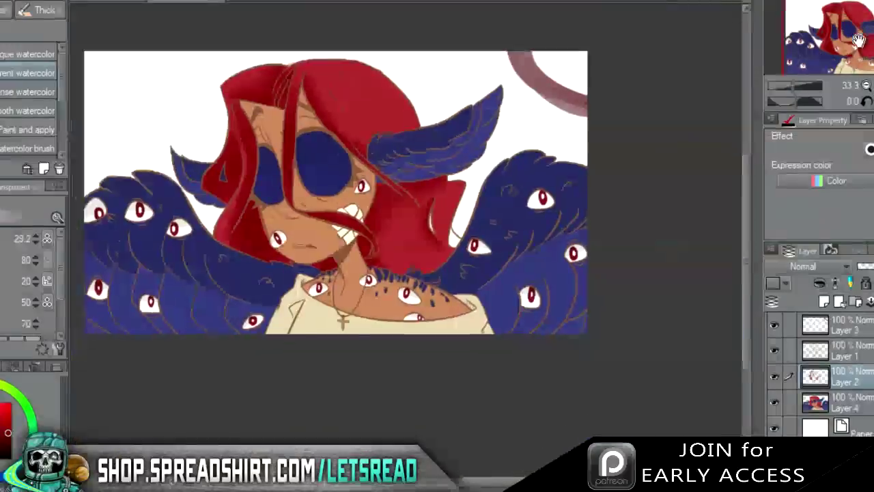
scroll(859, 39, up, 3)
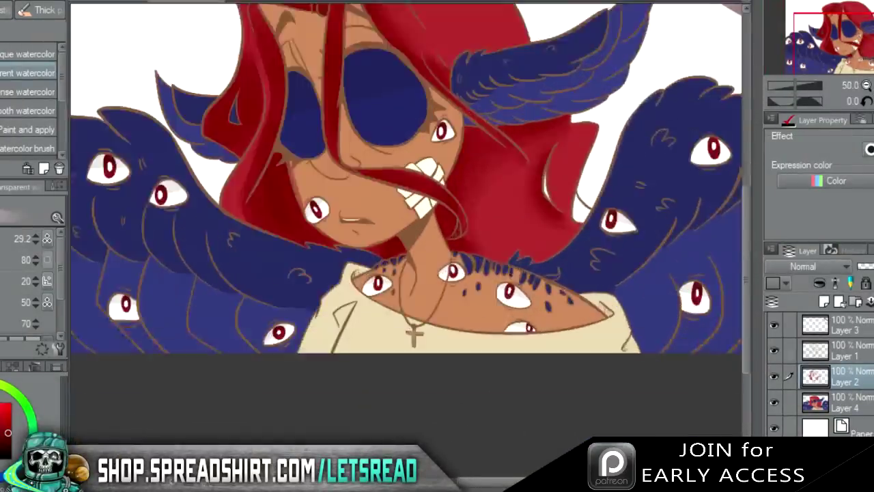
scroll(860, 52, up, 2)
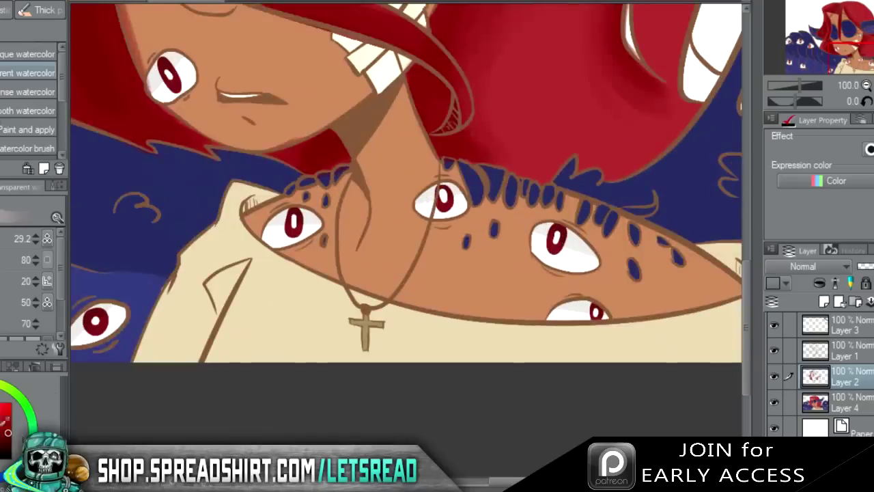
mouse_move(260, 297)
mouse_down()
mouse_move(281, 382)
mouse_move(269, 274)
mouse_move(222, 358)
mouse_move(250, 282)
mouse_up()
key(ctrl+z)
click(1, 389)
key(ctrl+z)
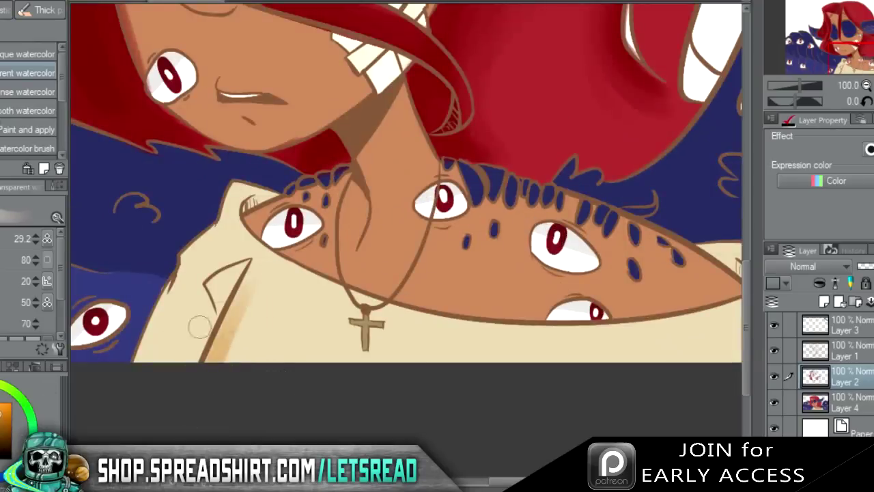
key(ctrl+z)
Choose a muted brown, shade both sides of the cream garment's pointed shoulder fold, and erase the spill around the fold's outline.
click(2, 414)
drag(250, 268, 228, 324)
key(ctrl+z)
drag(251, 263, 248, 357)
key(ctrl+z)
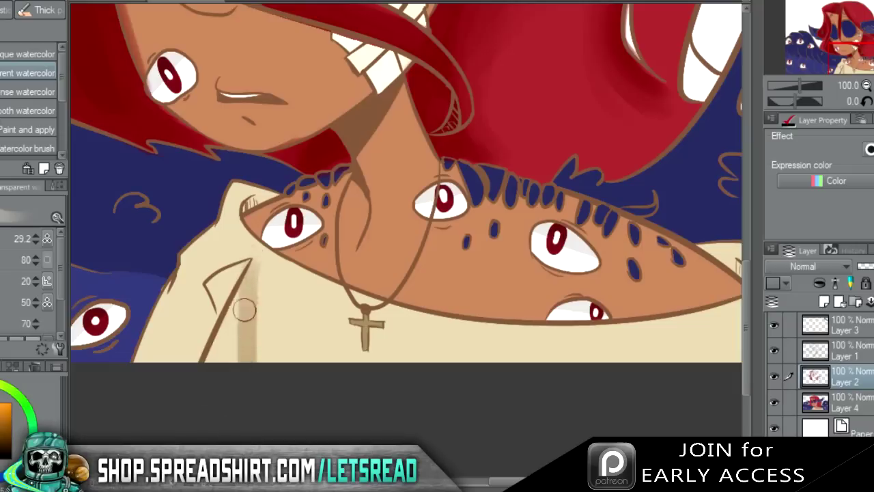
drag(254, 264, 247, 359)
mouse_move(239, 286)
mouse_down()
mouse_move(218, 355)
mouse_move(209, 359)
mouse_up()
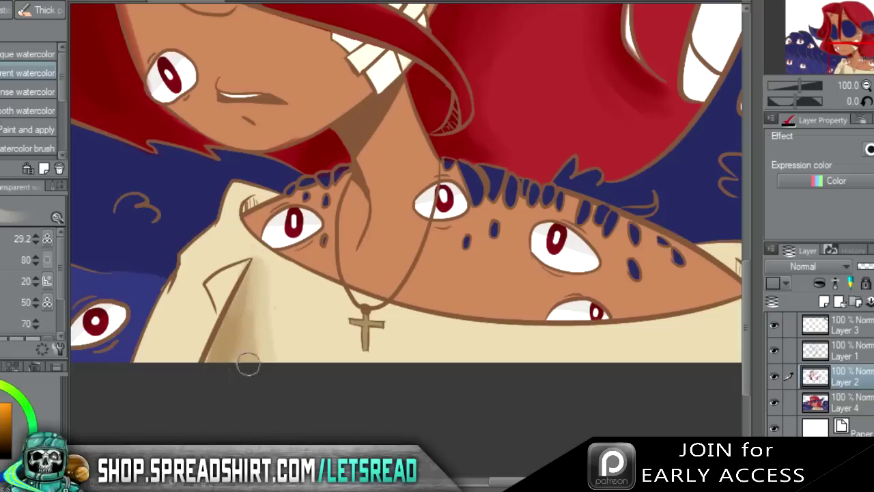
drag(259, 284, 273, 357)
mouse_move(247, 264)
mouse_down()
mouse_move(214, 282)
mouse_move(219, 320)
mouse_up()
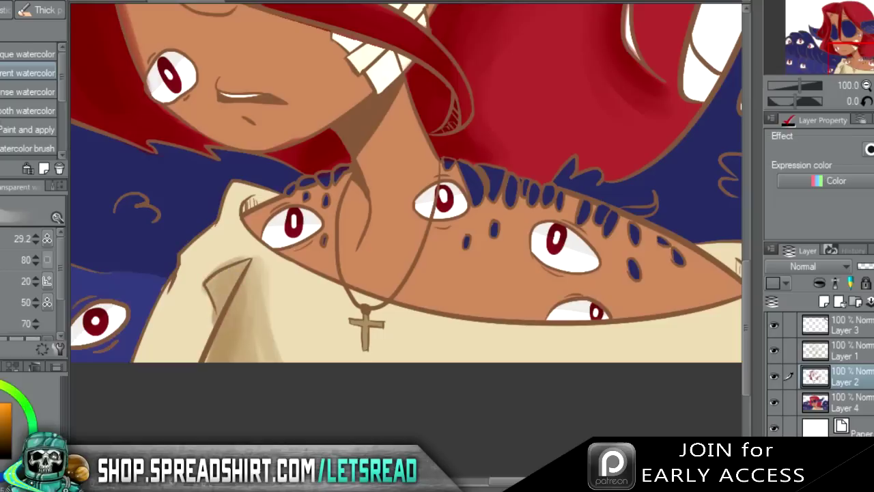
key(e)
drag(225, 273, 250, 249)
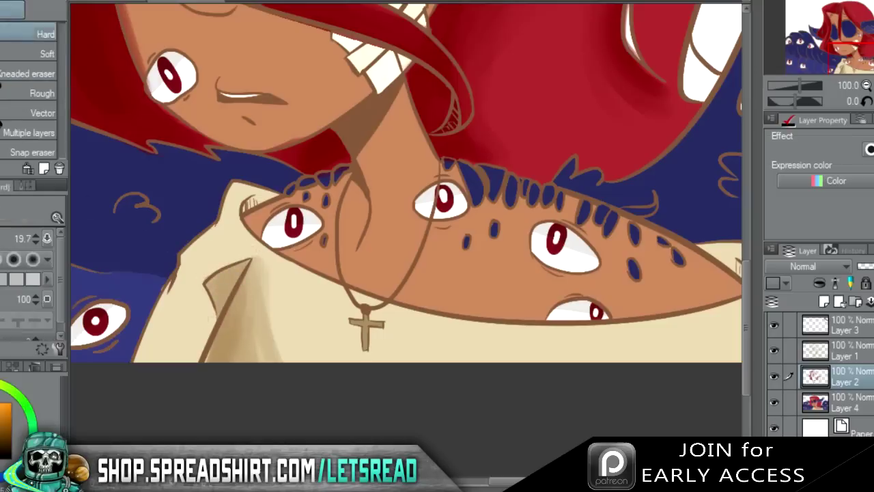
Add light brown shading to the cream garment beside the shoulder fold, on the collar end and along the outer sleeve edge.
key(b)
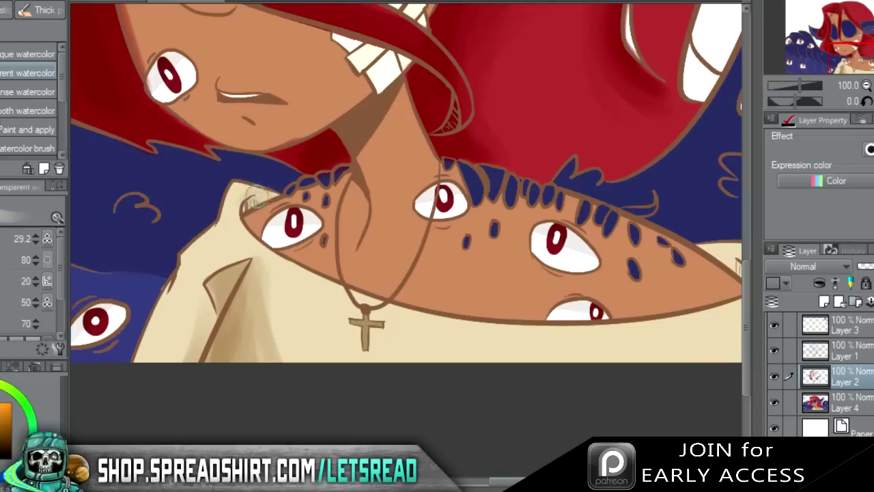
drag(235, 210, 263, 260)
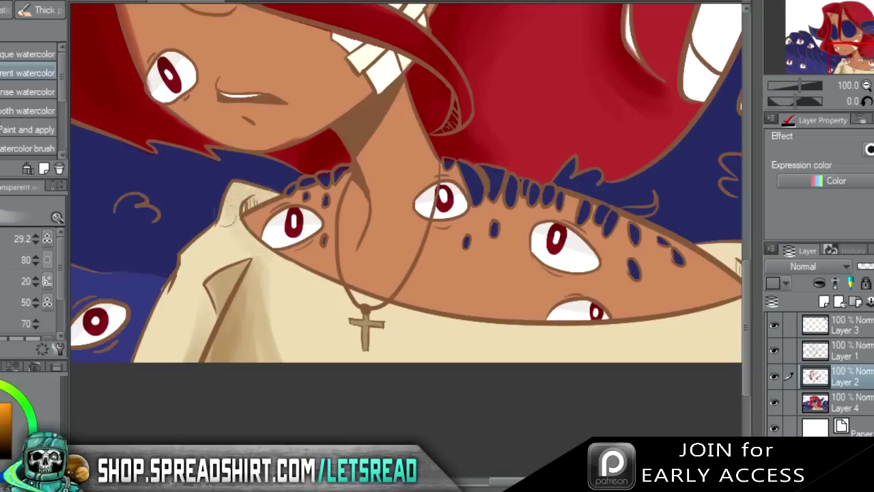
drag(174, 293, 149, 351)
drag(186, 266, 165, 334)
mouse_move(207, 240)
mouse_down()
mouse_move(153, 326)
mouse_move(153, 348)
mouse_up()
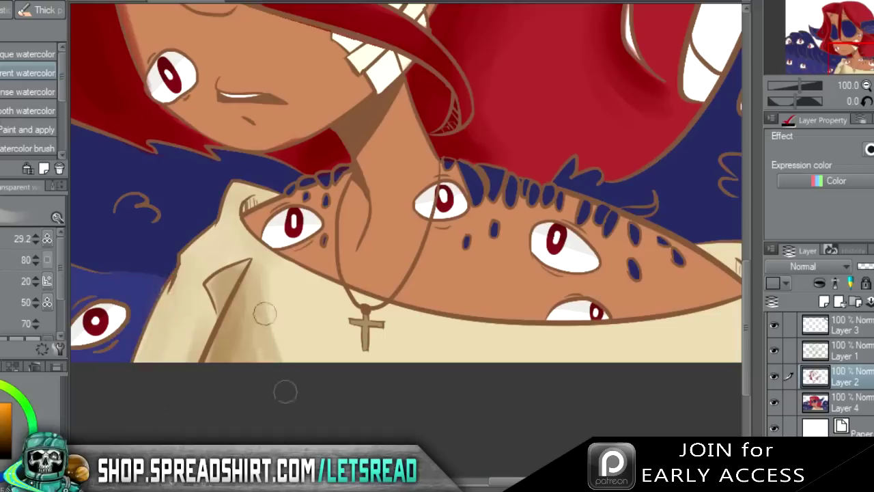
Shade the opposite collar end and the small sleeve fold of the garment light brown, erasing the spill beside the fold.
mouse_move(594, 137)
mouse_down()
mouse_move(473, 103)
mouse_move(349, 129)
mouse_up()
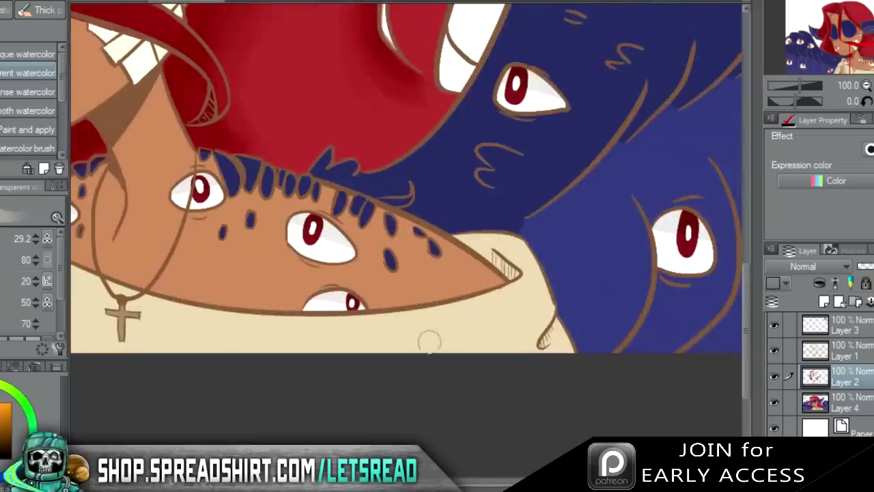
drag(471, 241, 510, 271)
mouse_move(547, 328)
mouse_down()
mouse_move(568, 364)
mouse_move(544, 367)
mouse_up()
key(e)
drag(544, 328, 548, 313)
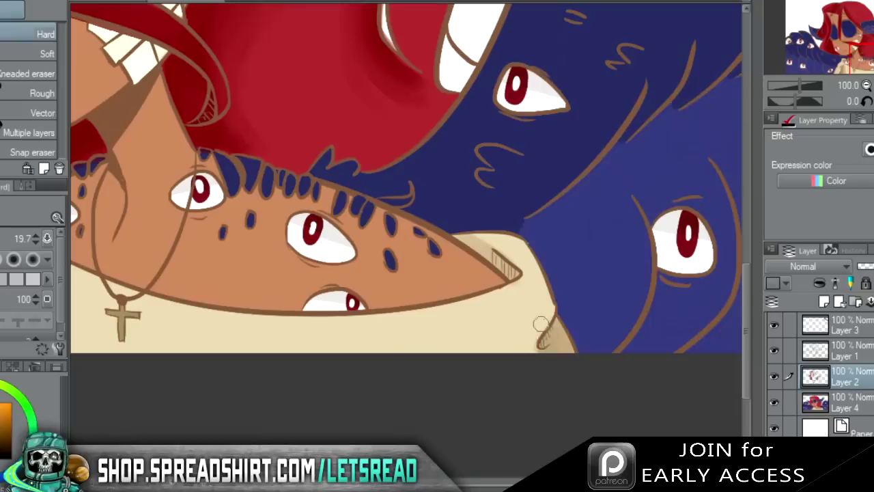
Add soft brown shading to the cream garment below the neckline near the cross pendant and on the shoulder above the pointed fold.
drag(847, 63, 836, 63)
key(p)
key(b)
mouse_move(258, 303)
mouse_down()
mouse_move(239, 280)
mouse_move(251, 302)
mouse_move(249, 328)
mouse_move(250, 308)
mouse_move(264, 299)
mouse_move(259, 336)
mouse_move(233, 284)
mouse_move(230, 322)
mouse_up()
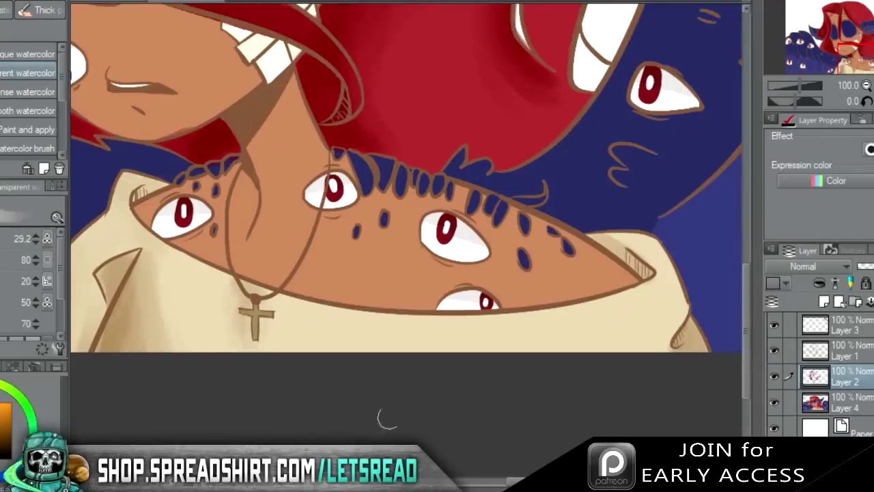
drag(851, 70, 852, 61)
mouse_move(335, 239)
mouse_down()
mouse_move(314, 227)
mouse_move(322, 228)
mouse_move(312, 230)
mouse_move(312, 263)
mouse_up()
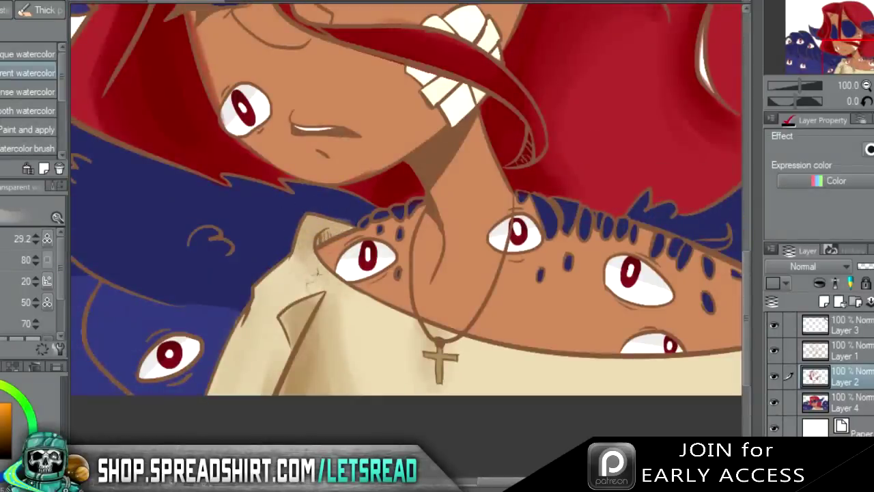
Erase the reddish spill from the skin between the hair edge and the eye on the cheek.
mouse_move(858, 53)
mouse_down()
mouse_move(868, 50)
mouse_move(861, 44)
mouse_up()
alt+click(360, 260)
alt+click(392, 205)
key(p)
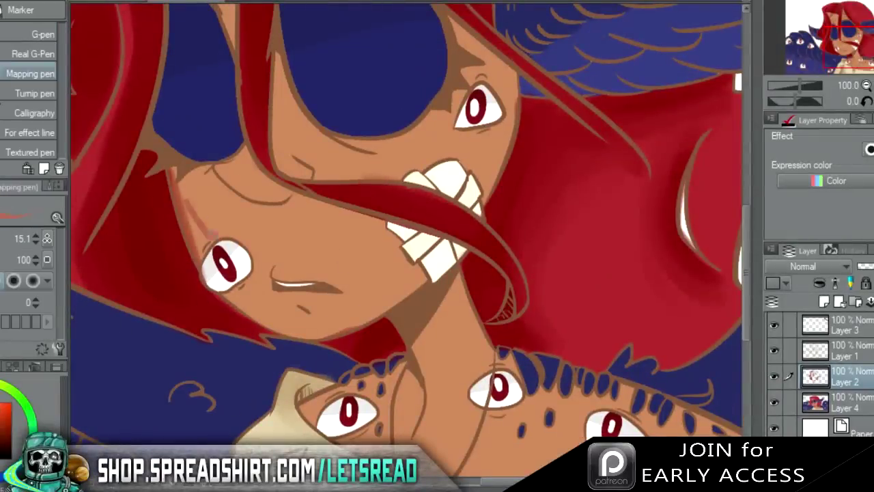
key(e)
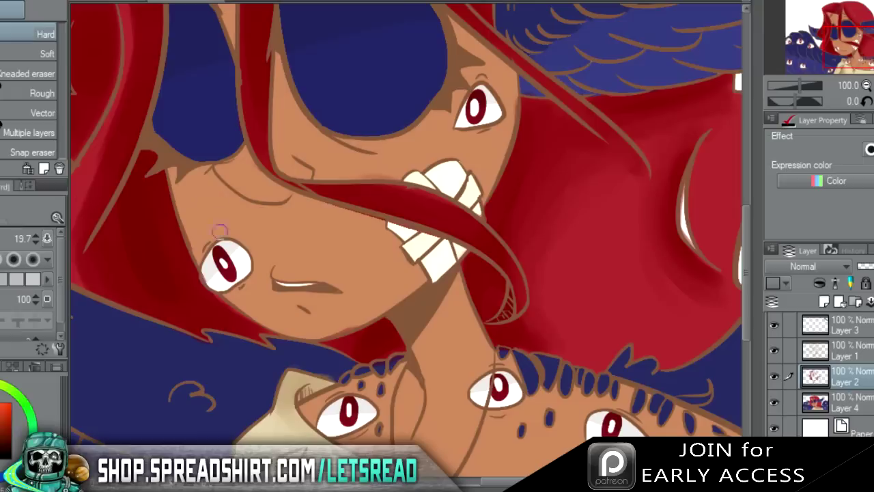
key(p)
mouse_move(215, 215)
mouse_down()
mouse_move(250, 222)
mouse_move(296, 250)
mouse_up()
key(ctrl+z)
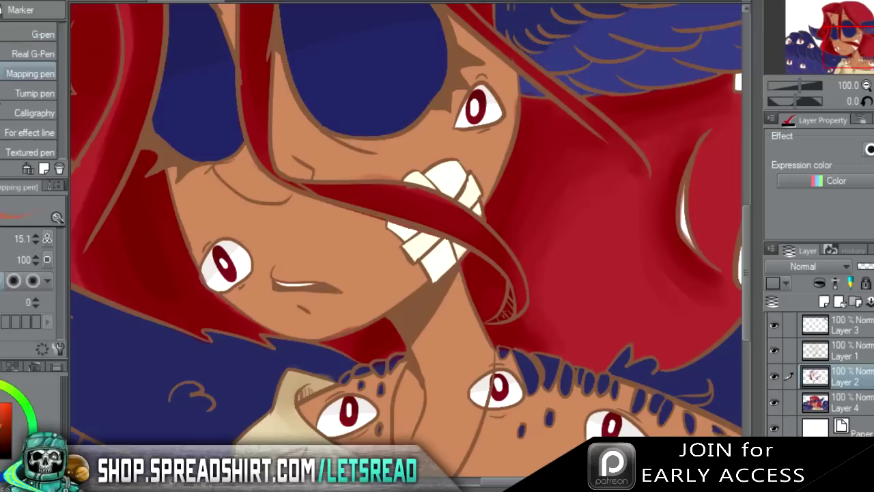
Paint soft reddish watercolor shadows along the cheek beside the hair and across the lower cheek and chin.
drag(179, 179, 229, 232)
key(ctrl+z)
key(b)
drag(241, 186, 306, 273)
key(ctrl+z)
drag(239, 198, 286, 253)
key(ctrl+z)
mouse_move(170, 168)
mouse_down()
mouse_move(210, 170)
mouse_move(175, 165)
mouse_move(206, 172)
mouse_move(193, 186)
mouse_move(213, 170)
mouse_move(186, 175)
mouse_move(200, 263)
mouse_up()
key(ctrl+z)
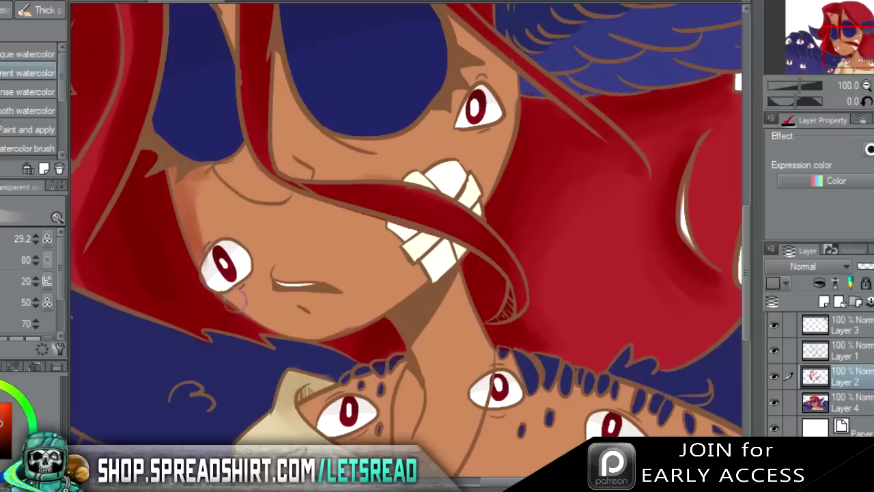
mouse_move(239, 298)
mouse_down()
mouse_move(254, 309)
mouse_move(346, 319)
mouse_move(334, 327)
mouse_move(269, 317)
mouse_move(299, 330)
mouse_up()
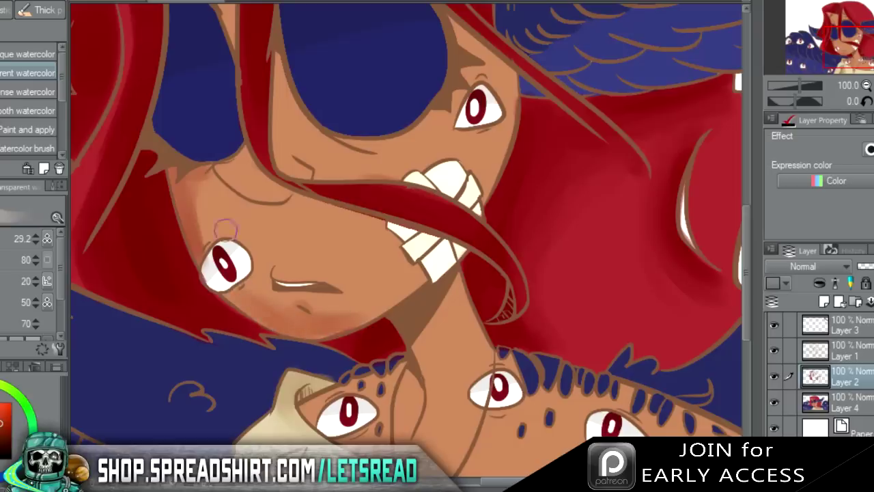
Add reddish shading to the nose and to the skin directly beneath the large dark lens.
mouse_move(221, 164)
mouse_down()
mouse_move(273, 192)
mouse_move(263, 188)
mouse_up()
key(ctrl+z)
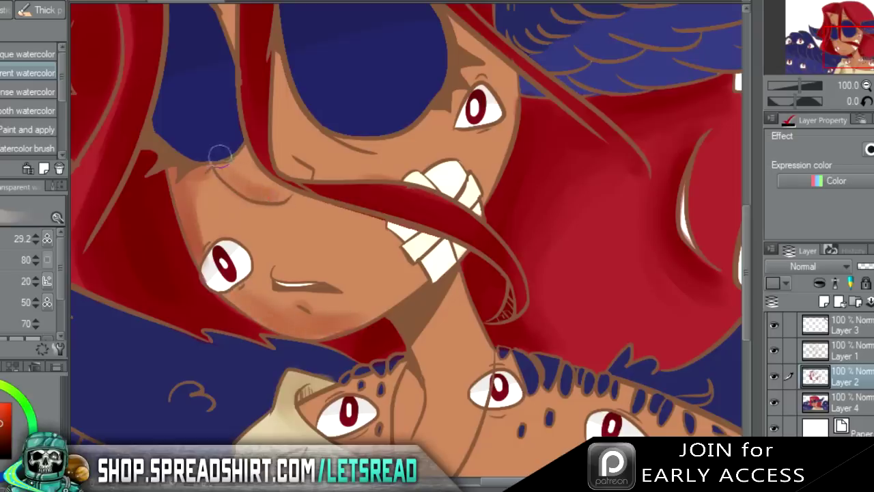
drag(296, 160, 434, 117)
key(ctrl+z)
mouse_move(305, 123)
mouse_down()
mouse_move(411, 135)
mouse_move(442, 89)
mouse_up()
drag(408, 133, 437, 97)
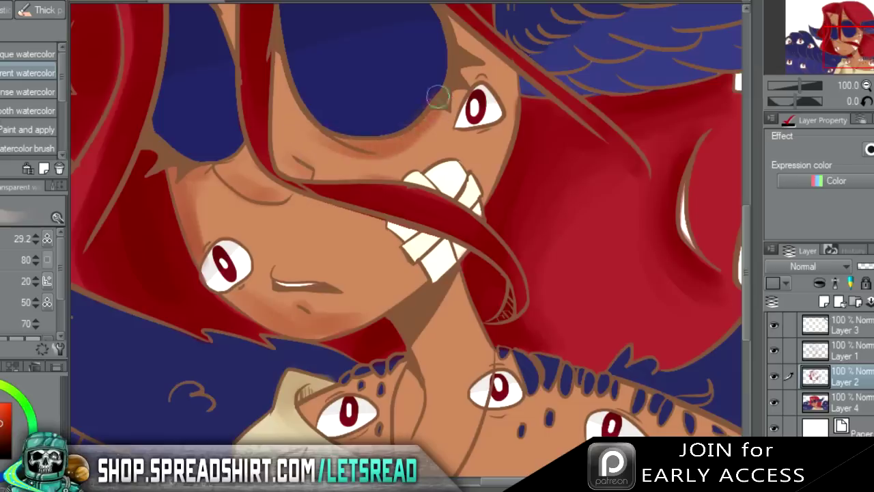
Shade the neck below the jaw shadow and the adjoining collarbone and shoulder skin with soft reddish tones.
mouse_move(450, 287)
mouse_down()
mouse_move(473, 347)
mouse_move(448, 276)
mouse_move(454, 303)
mouse_up()
drag(408, 352, 443, 298)
mouse_move(419, 401)
mouse_down()
mouse_move(412, 371)
mouse_move(420, 389)
mouse_move(409, 417)
mouse_move(411, 363)
mouse_move(394, 424)
mouse_move(412, 377)
mouse_up()
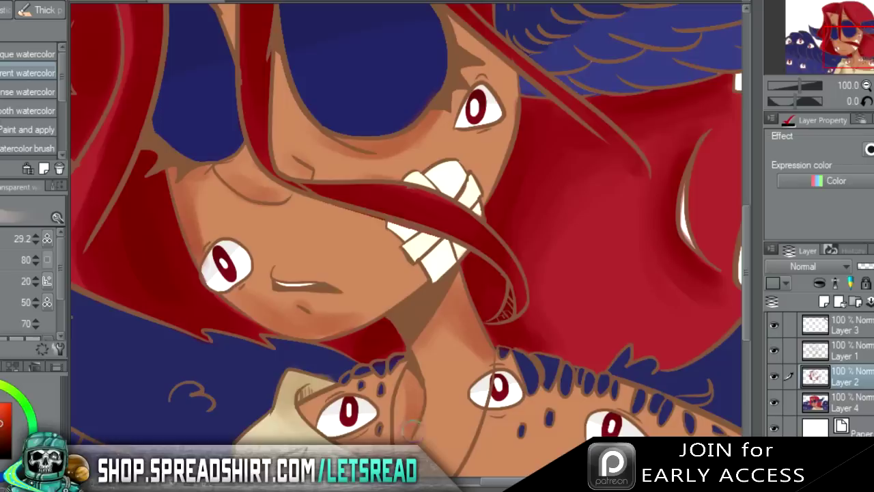
drag(308, 395, 402, 370)
Shade the skin around the temple eye and down the face edge, then along the nose bridge beside the hair strand.
mouse_move(466, 60)
mouse_down()
mouse_move(521, 85)
mouse_move(507, 92)
mouse_move(458, 41)
mouse_move(455, 82)
mouse_up()
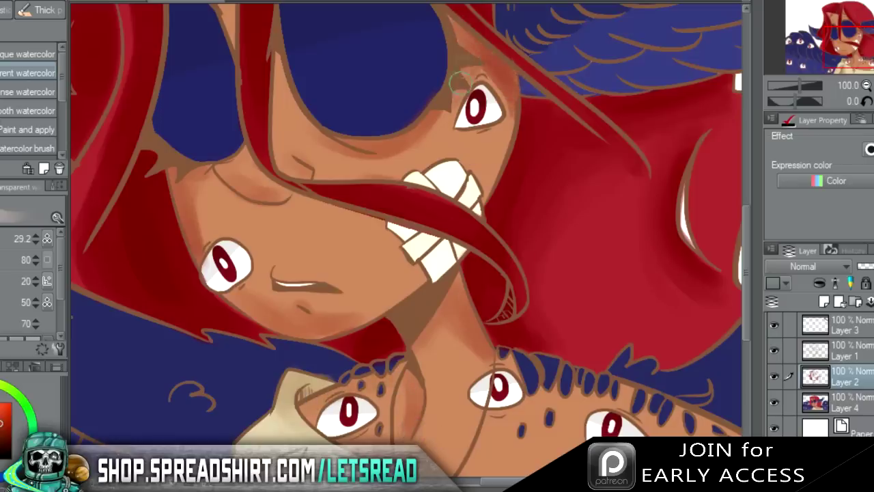
drag(502, 99, 502, 158)
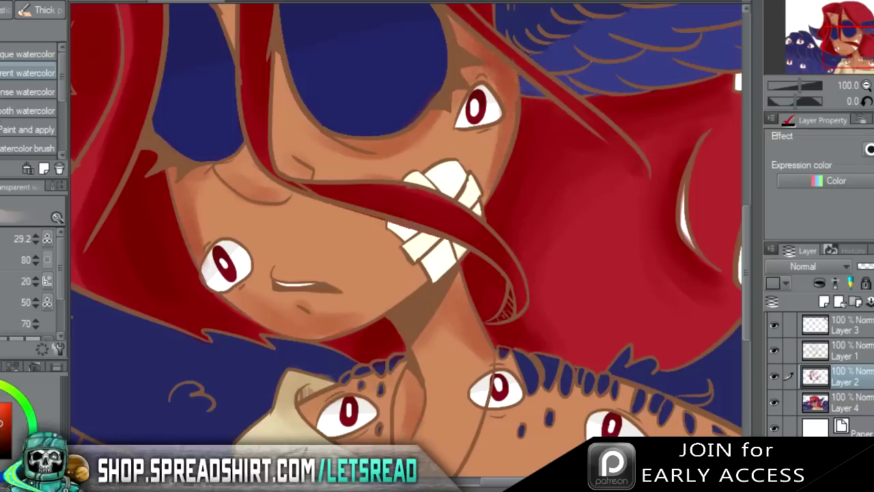
drag(847, 41, 845, 38)
mouse_move(332, 255)
mouse_down()
mouse_move(339, 275)
mouse_move(476, 326)
mouse_move(447, 317)
mouse_up()
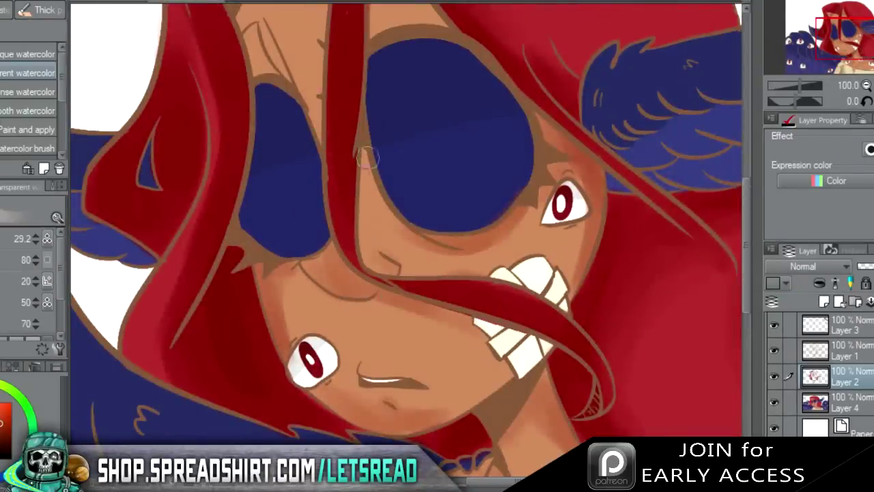
key(ctrl+z)
key(ctrl+z)
drag(367, 163, 414, 239)
Paint reddish shadows on the forehead under the pointed fringe, around the eyebrow above the smaller lens.
drag(847, 52, 840, 37)
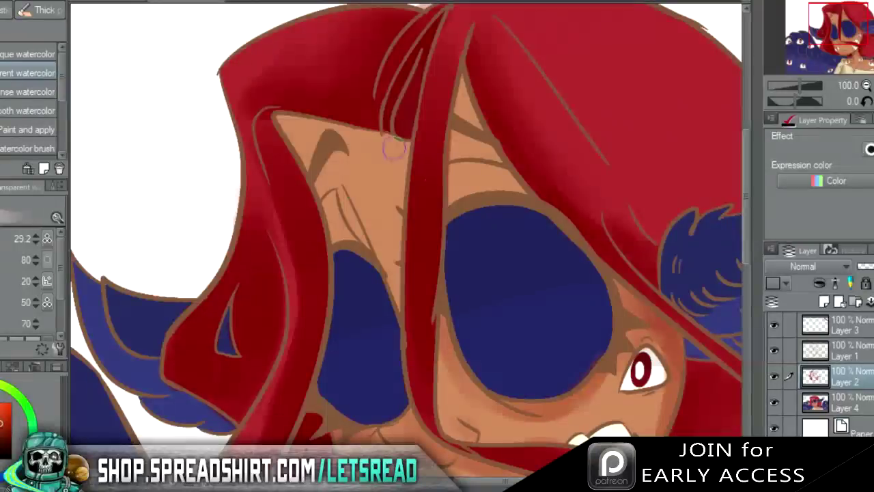
mouse_move(286, 123)
mouse_down()
mouse_move(319, 174)
mouse_move(326, 142)
mouse_move(285, 121)
mouse_move(337, 140)
mouse_move(358, 135)
mouse_move(325, 221)
mouse_move(340, 237)
mouse_move(291, 129)
mouse_move(313, 163)
mouse_move(303, 133)
mouse_up()
mouse_move(359, 135)
mouse_down()
mouse_move(385, 136)
mouse_move(360, 144)
mouse_move(337, 213)
mouse_up()
mouse_move(383, 149)
mouse_down()
mouse_move(350, 236)
mouse_move(347, 223)
mouse_up()
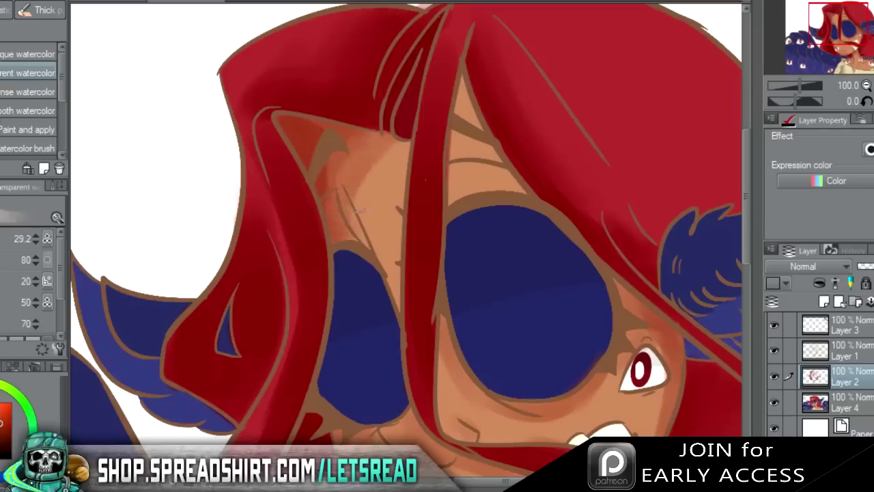
Shade the triangular forehead area between the hair strands above the larger lens in reddish tones.
drag(466, 122, 465, 87)
drag(450, 199, 505, 185)
mouse_move(468, 120)
mouse_down()
mouse_move(461, 206)
mouse_move(458, 96)
mouse_up()
drag(471, 140, 506, 166)
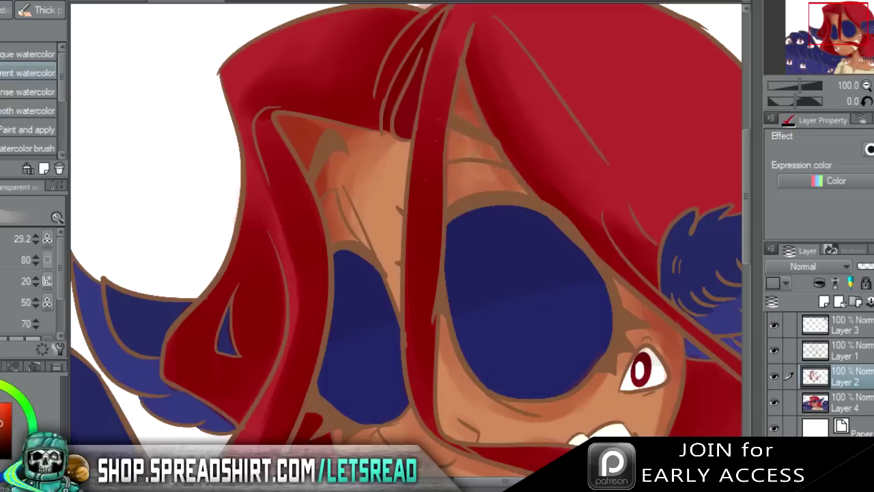
Add soft reddish shading to the chest and shoulder skin around the necklace and beneath the shoulder eyes.
mouse_move(856, 32)
mouse_down()
mouse_move(858, 51)
mouse_move(855, 42)
mouse_up()
click(866, 85)
click(873, 85)
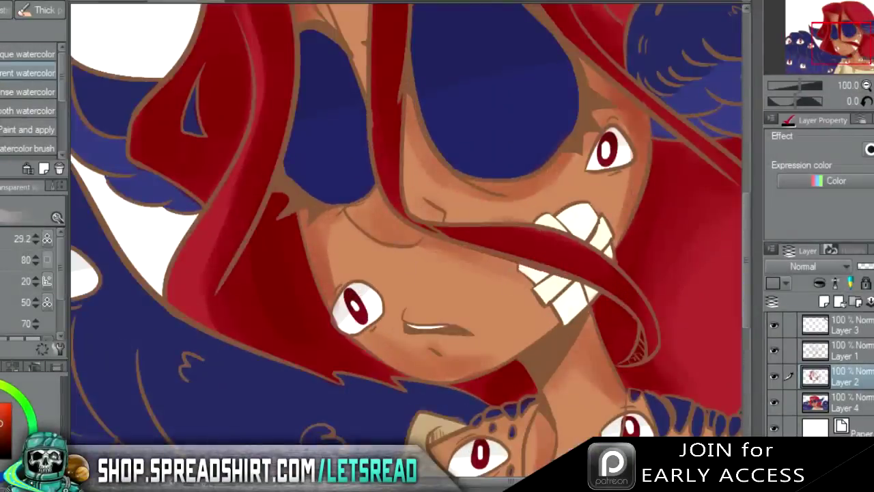
drag(859, 42, 873, 58)
mouse_move(226, 251)
mouse_down()
mouse_move(281, 274)
mouse_move(239, 316)
mouse_move(283, 340)
mouse_up()
drag(311, 200, 321, 315)
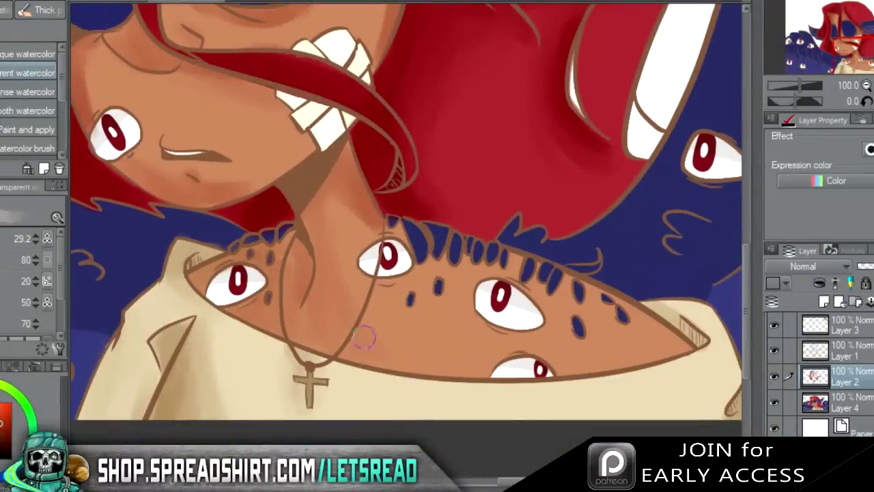
drag(499, 322, 480, 327)
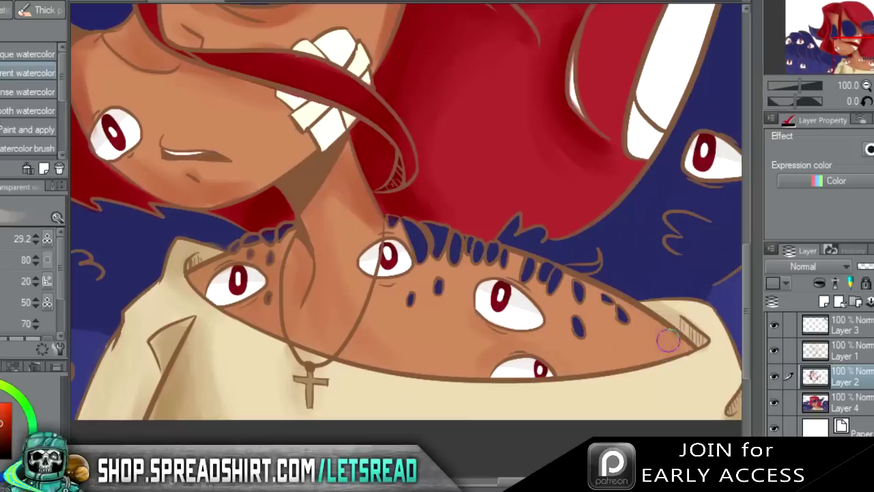
drag(420, 314, 459, 311)
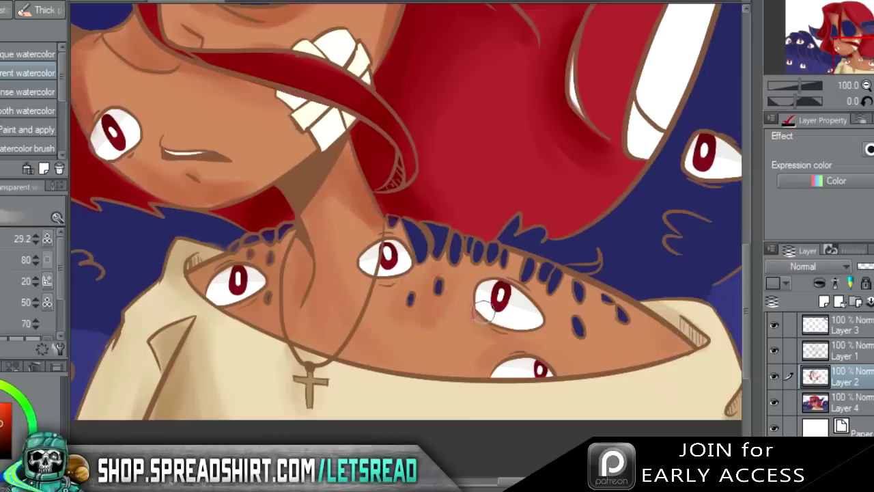
key(ctrl+z)
Shade the two dark lenses with a deeper blue along their inner and lower edges.
drag(868, 39, 856, 11)
alt+click(341, 224)
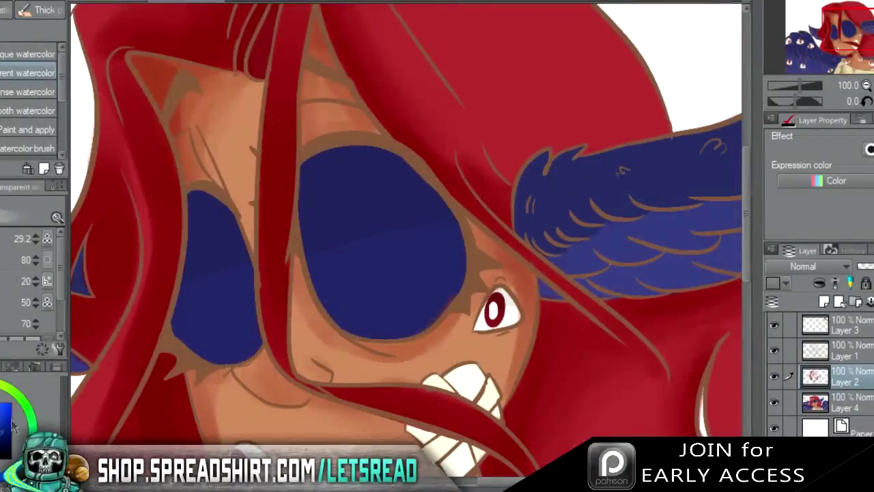
mouse_move(319, 163)
mouse_down()
mouse_move(347, 306)
mouse_move(406, 331)
mouse_up()
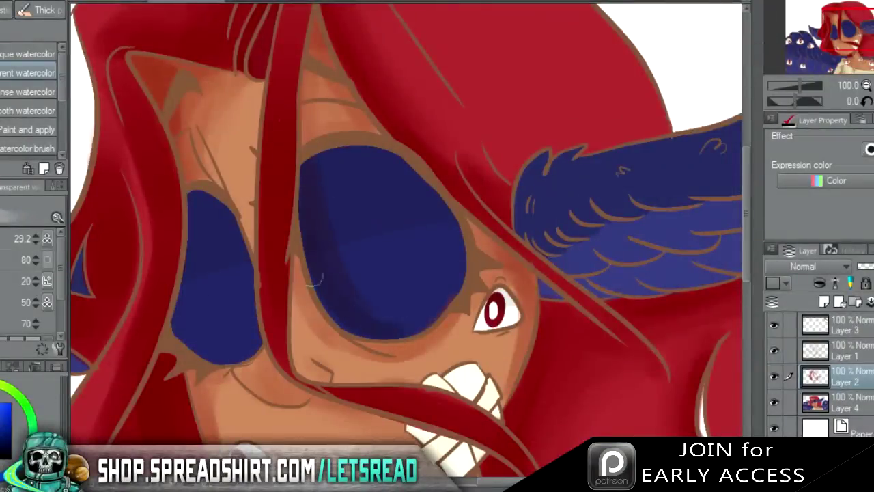
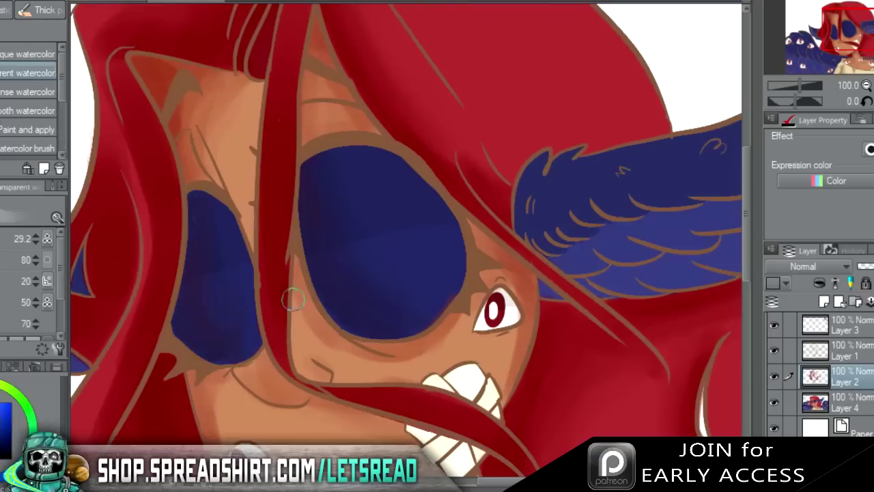
Choose a purple colour and lightly shade the cheek bandages below the hair strand.
click(866, 85)
drag(860, 33, 864, 53)
key(ctrl+plus)
key(ctrl+plus)
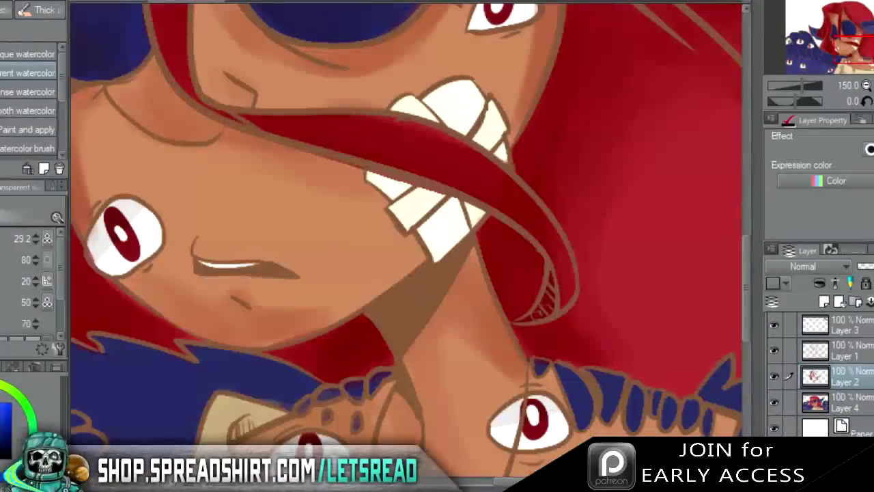
drag(0, 407, 0, 468)
mouse_move(367, 169)
mouse_down()
mouse_move(442, 209)
mouse_move(409, 222)
mouse_move(450, 208)
mouse_move(420, 205)
mouse_move(375, 179)
mouse_move(469, 216)
mouse_up()
key(ctrl+z)
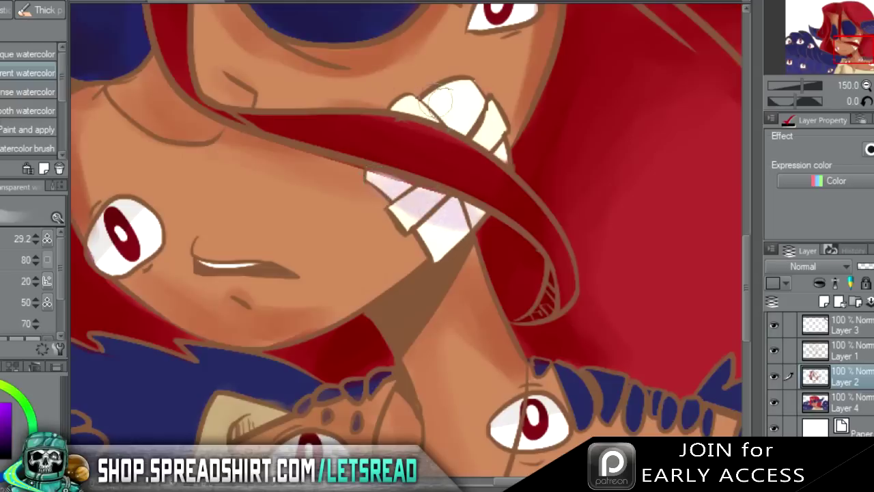
Add purple watercolor shading to the dark blue feathers of the wings on both sides of the head.
click(867, 86)
mouse_move(850, 29)
mouse_down()
mouse_move(826, 64)
mouse_move(866, 32)
mouse_move(869, 51)
mouse_move(862, 33)
mouse_up()
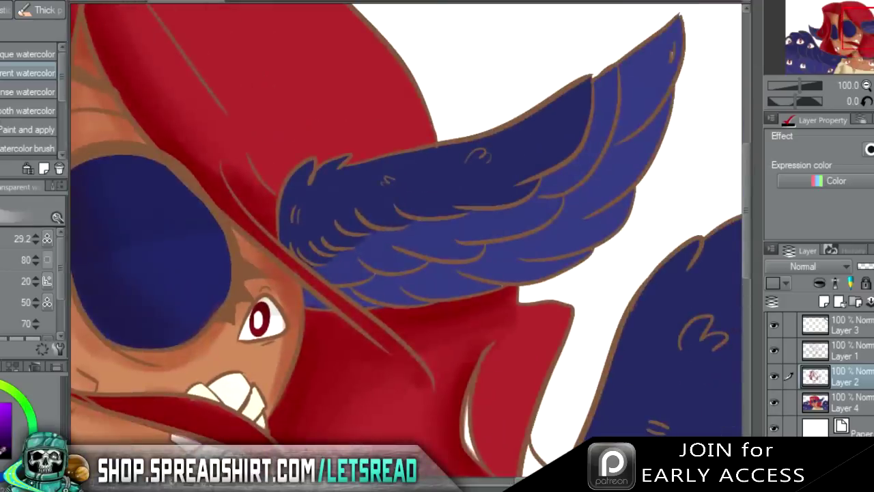
mouse_move(383, 225)
mouse_down()
mouse_move(379, 194)
mouse_move(492, 174)
mouse_move(546, 140)
mouse_up()
key(ctrl+z)
key(ctrl+z)
mouse_move(304, 171)
mouse_down()
mouse_move(294, 218)
mouse_move(316, 203)
mouse_move(351, 225)
mouse_move(513, 182)
mouse_move(563, 140)
mouse_move(567, 154)
mouse_up()
drag(859, 37, 819, 36)
mouse_move(447, 198)
mouse_down()
mouse_move(452, 214)
mouse_move(441, 205)
mouse_move(446, 188)
mouse_move(454, 217)
mouse_up()
mouse_move(362, 170)
mouse_down()
mouse_move(335, 165)
mouse_move(376, 209)
mouse_up()
drag(394, 166, 369, 220)
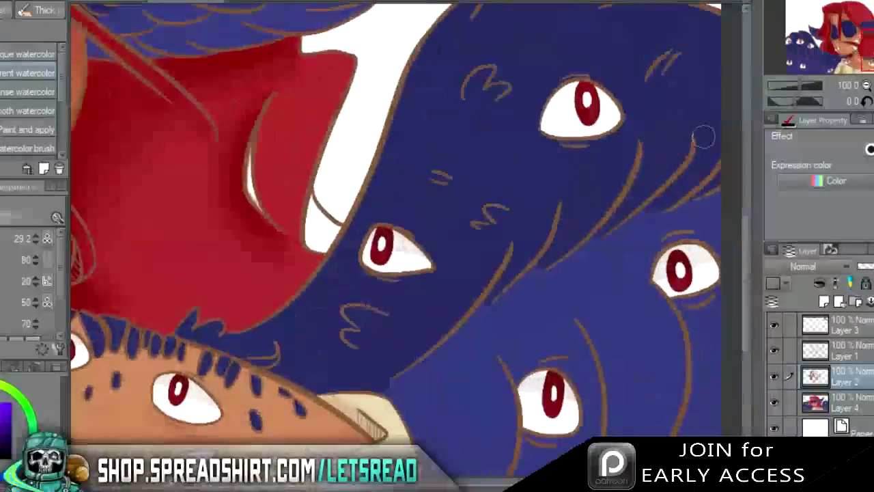
Shade the shoulder feather marks and the base of the large wing behind the shoulder in dark purple.
drag(255, 347, 235, 360)
drag(108, 319, 103, 336)
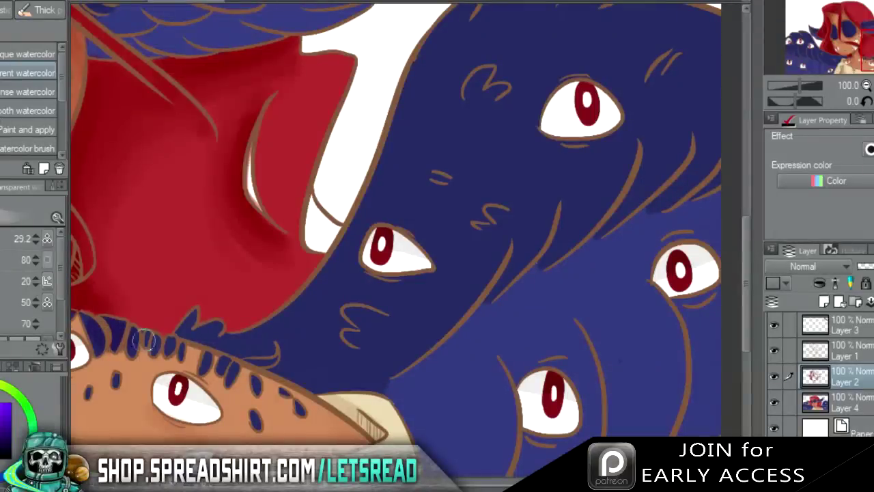
drag(362, 336, 394, 327)
mouse_move(282, 337)
mouse_down()
mouse_move(342, 375)
mouse_move(304, 366)
mouse_move(307, 382)
mouse_move(385, 385)
mouse_move(293, 307)
mouse_up()
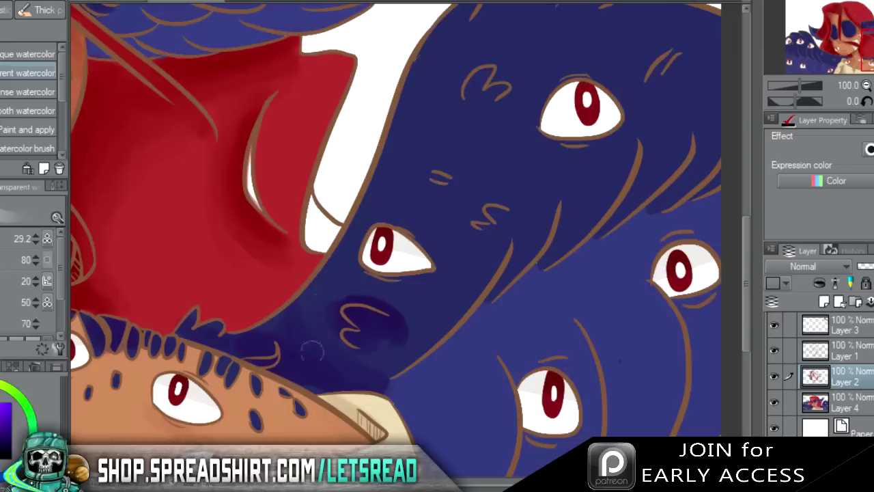
drag(337, 281, 352, 257)
drag(353, 367, 273, 327)
drag(407, 321, 426, 349)
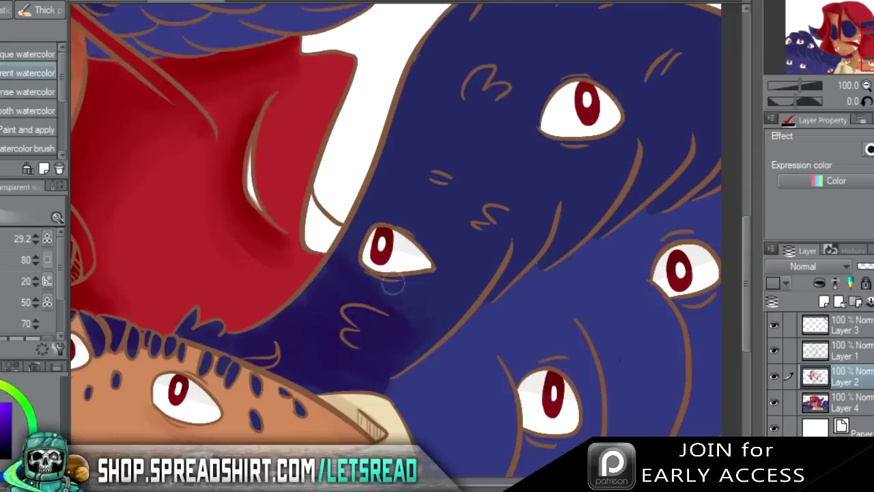
Extend the dark purple shading along the feather tips, eye surroundings and outer edge of the same large wing.
mouse_move(403, 314)
mouse_down()
mouse_move(449, 302)
mouse_move(507, 250)
mouse_move(474, 303)
mouse_move(489, 259)
mouse_move(460, 312)
mouse_move(556, 175)
mouse_move(592, 200)
mouse_move(545, 267)
mouse_move(604, 198)
mouse_move(622, 158)
mouse_move(476, 284)
mouse_move(466, 258)
mouse_up()
mouse_move(612, 219)
mouse_down()
mouse_move(642, 198)
mouse_move(689, 126)
mouse_move(676, 156)
mouse_move(630, 187)
mouse_move(683, 93)
mouse_move(720, 126)
mouse_move(688, 188)
mouse_up()
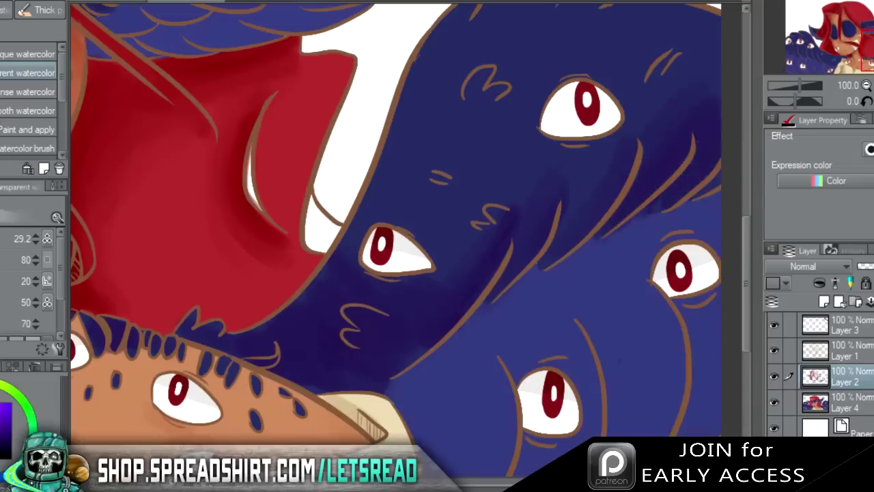
mouse_move(453, 185)
mouse_down()
mouse_move(492, 189)
mouse_move(469, 222)
mouse_up()
drag(425, 127, 381, 244)
drag(302, 398, 315, 364)
drag(336, 336, 384, 355)
drag(448, 180, 440, 199)
drag(602, 194, 623, 164)
On the opposite large wing, shade the feather edge nearest the sleeve and the two curled tufts dark purple.
mouse_move(868, 41)
mouse_down()
mouse_move(835, 64)
mouse_move(824, 57)
mouse_up()
drag(335, 192, 464, 331)
key(ctrl+z)
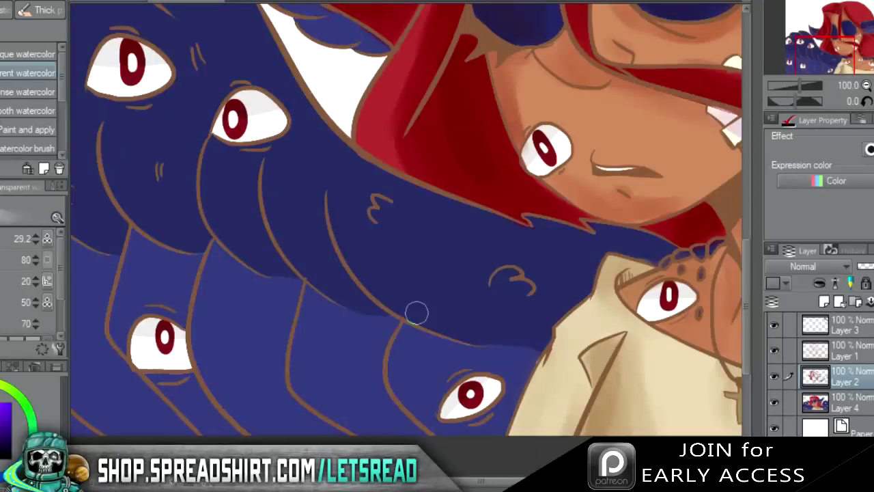
mouse_move(328, 189)
mouse_down()
mouse_move(367, 267)
mouse_move(497, 339)
mouse_up()
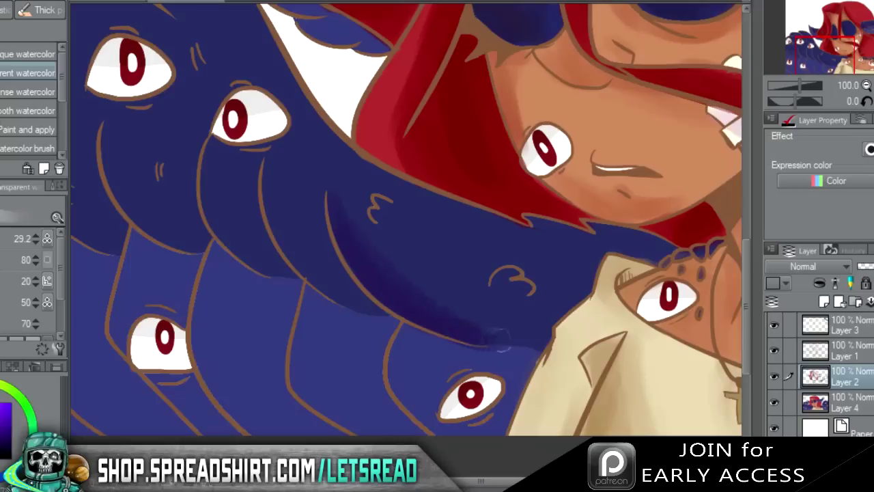
drag(346, 189, 390, 218)
drag(552, 305, 512, 281)
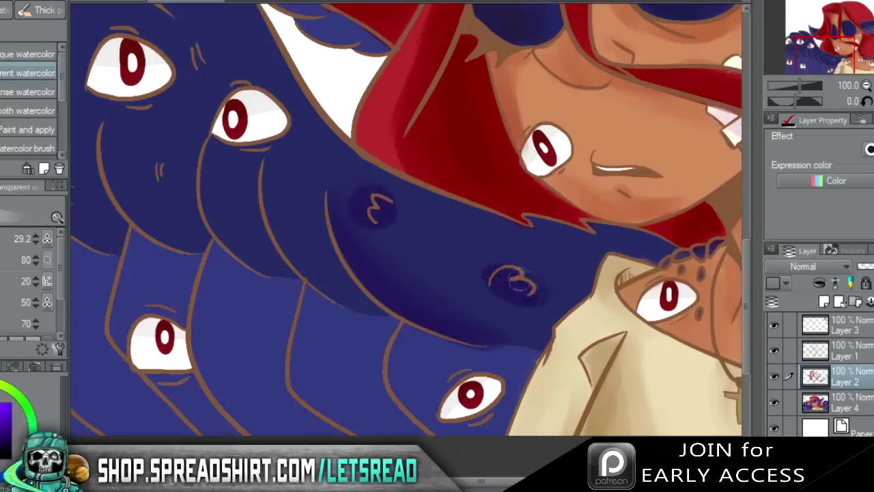
Shade the inner edges of the middle dark feathers below the wing's eyes in dark purple.
drag(262, 179, 360, 319)
drag(276, 194, 294, 252)
key(ctrl+z)
key(ctrl+z)
mouse_move(268, 162)
mouse_down()
mouse_move(375, 301)
mouse_move(273, 161)
mouse_move(336, 257)
mouse_up()
mouse_move(223, 164)
mouse_down()
mouse_move(276, 279)
mouse_move(266, 255)
mouse_up()
drag(245, 179, 277, 240)
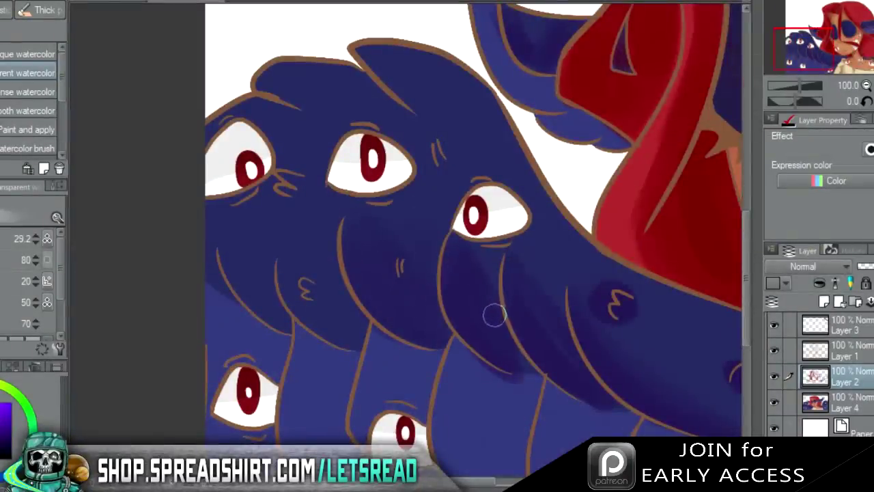
Add dark purple shading to the two outermost dark feathers, including around the small tuft mark.
mouse_move(281, 275)
mouse_down()
mouse_move(328, 332)
mouse_move(286, 252)
mouse_move(333, 342)
mouse_up()
key(ctrl+z)
drag(287, 252, 335, 308)
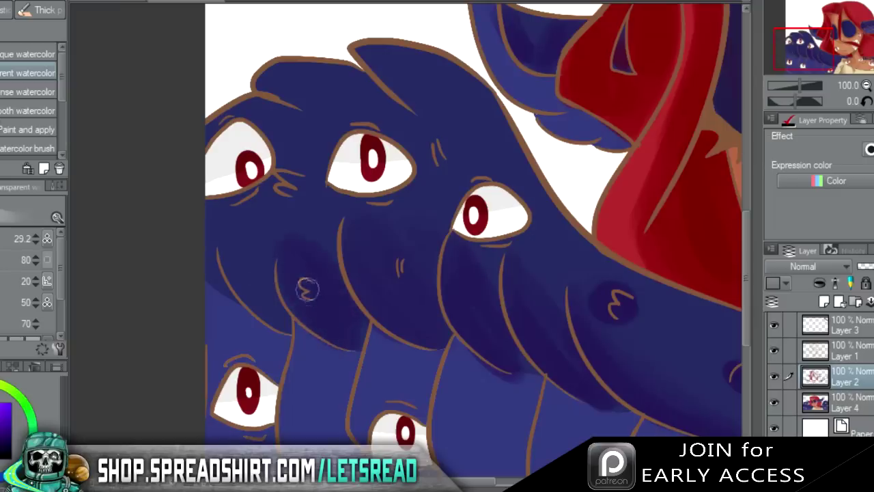
mouse_move(271, 287)
mouse_down()
mouse_move(221, 225)
mouse_move(263, 307)
mouse_move(228, 283)
mouse_up()
Shade the small marks between the wing's eyes and the raised feathers along its upper ridge dark purple.
drag(276, 181, 311, 178)
drag(437, 135, 440, 155)
mouse_move(258, 88)
mouse_down()
mouse_move(308, 96)
mouse_move(362, 76)
mouse_move(321, 103)
mouse_move(343, 112)
mouse_up()
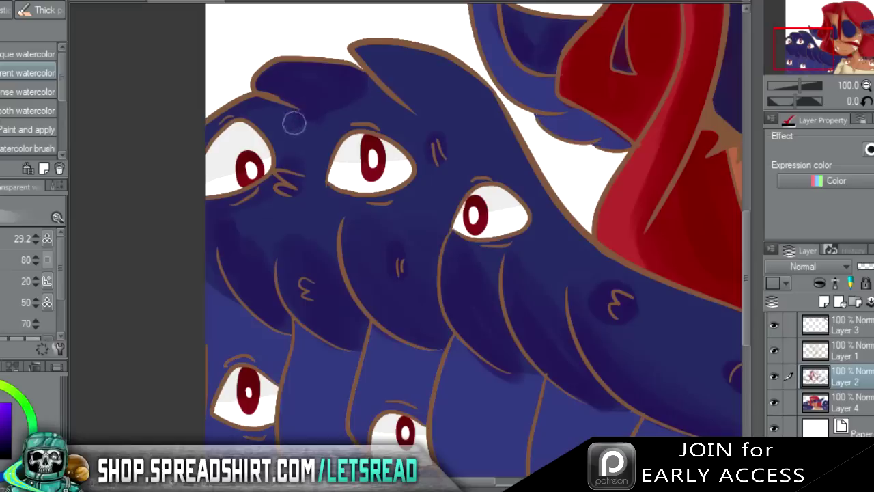
mouse_move(400, 82)
mouse_down()
mouse_move(362, 102)
mouse_move(311, 113)
mouse_up()
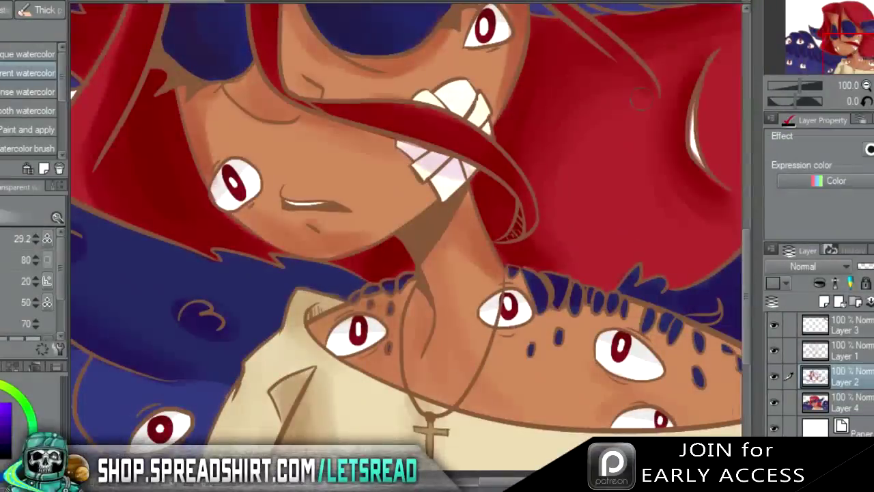
On the wing's lighter lower feathers, shade the edges of the two feathers nearest the garment dark purple.
drag(848, 53, 827, 65)
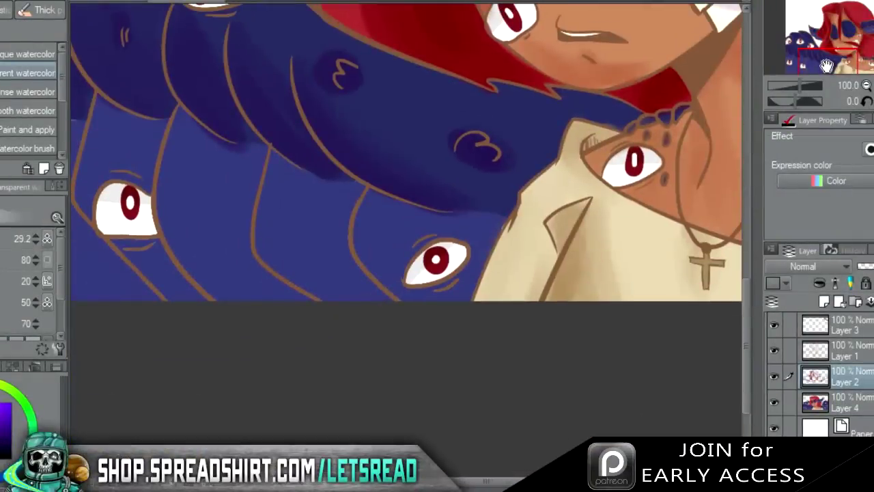
drag(825, 65, 816, 59)
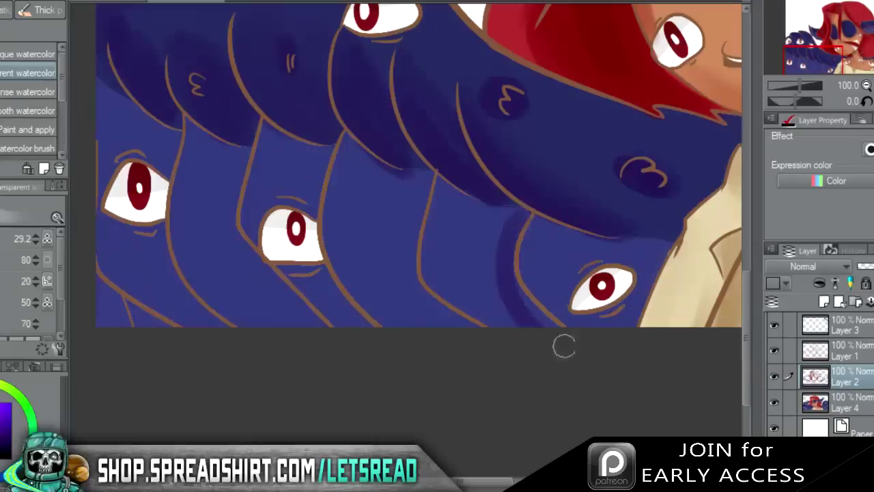
drag(519, 213, 507, 311)
drag(501, 231, 507, 328)
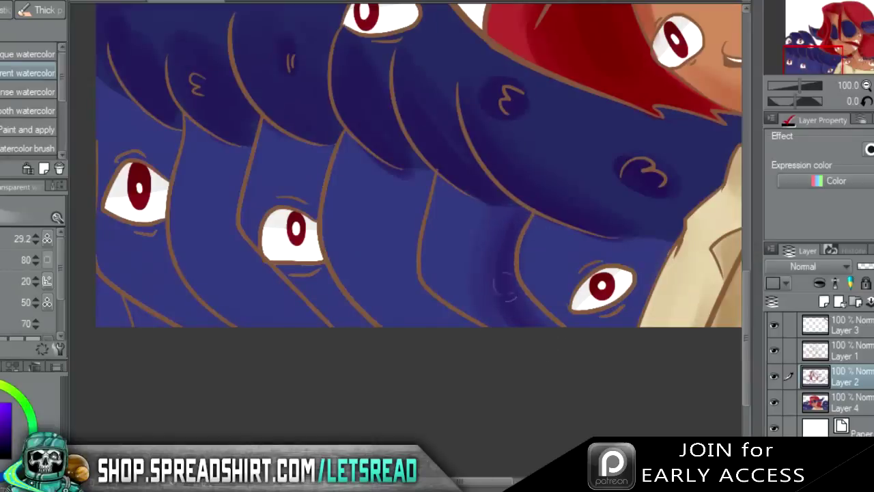
drag(431, 181, 410, 272)
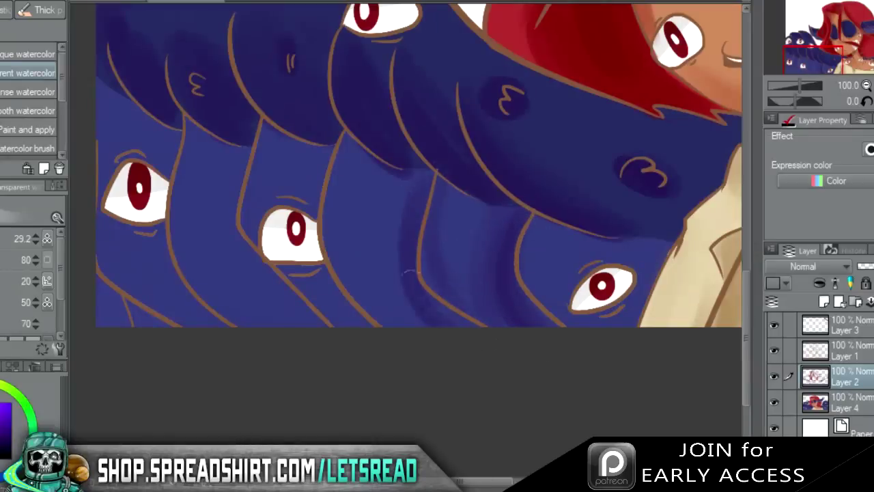
drag(416, 165, 436, 324)
drag(409, 194, 431, 330)
mouse_move(408, 179)
mouse_down()
mouse_move(436, 350)
mouse_move(408, 187)
mouse_move(437, 327)
mouse_up()
Shade the middle lower feathers on either side of the eye with long dark purple strokes along their edges.
drag(357, 167, 351, 256)
mouse_move(321, 157)
mouse_down()
mouse_move(341, 296)
mouse_move(374, 340)
mouse_up()
mouse_move(330, 179)
mouse_down()
mouse_move(333, 310)
mouse_move(311, 265)
mouse_move(336, 324)
mouse_up()
drag(271, 142, 256, 236)
drag(225, 149, 290, 324)
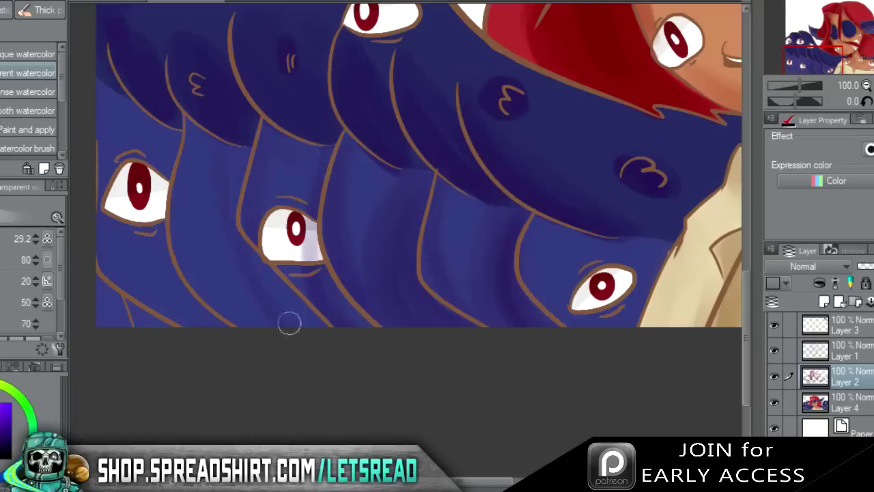
mouse_move(232, 157)
mouse_down()
mouse_move(223, 240)
mouse_move(229, 222)
mouse_move(310, 360)
mouse_up()
drag(247, 135, 322, 336)
drag(212, 148, 279, 343)
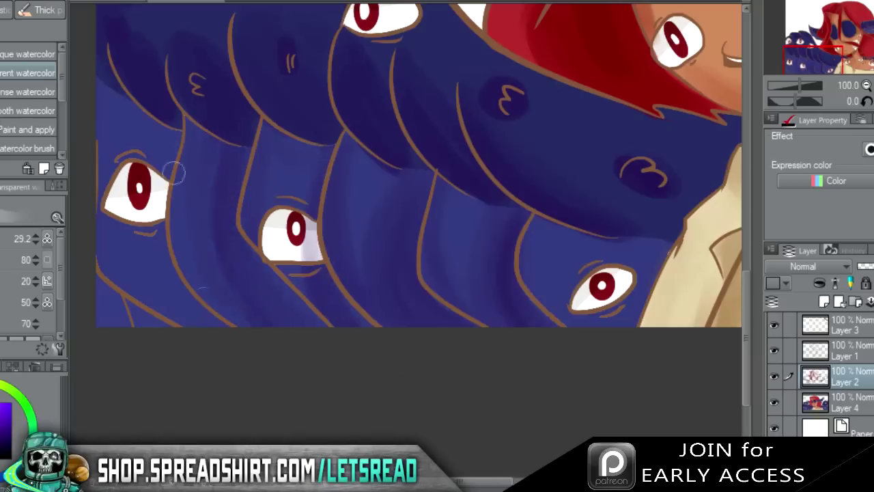
Add dark purple shading to the outermost lower feathers, around and below the eye at the canvas edge.
drag(826, 41, 808, 58)
mouse_move(191, 207)
mouse_down()
mouse_move(217, 241)
mouse_move(228, 239)
mouse_move(220, 237)
mouse_move(231, 264)
mouse_up()
drag(170, 197, 219, 240)
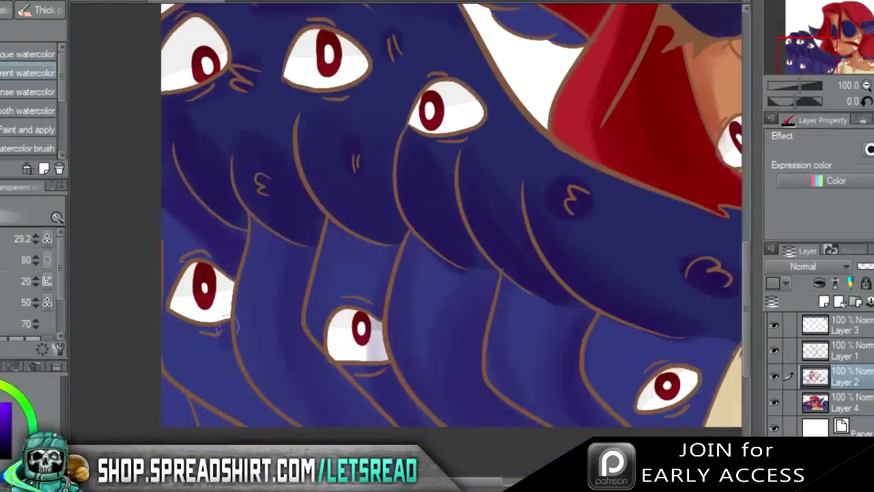
drag(229, 319, 268, 423)
drag(241, 380, 294, 435)
drag(163, 377, 195, 422)
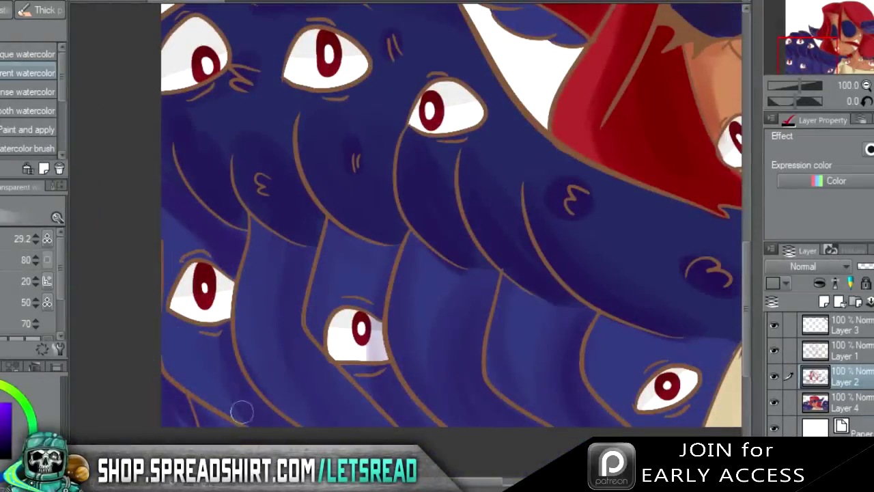
drag(177, 220, 192, 238)
On the opposite wing, shade the lighter feather beside the sleeve and the feather containing the lower eye dark purple.
mouse_move(862, 23)
mouse_down()
mouse_move(853, 33)
mouse_move(873, 59)
mouse_up()
drag(332, 274, 406, 206)
key(ctrl+z)
mouse_move(358, 423)
mouse_down()
mouse_move(384, 275)
mouse_move(353, 412)
mouse_move(318, 367)
mouse_up()
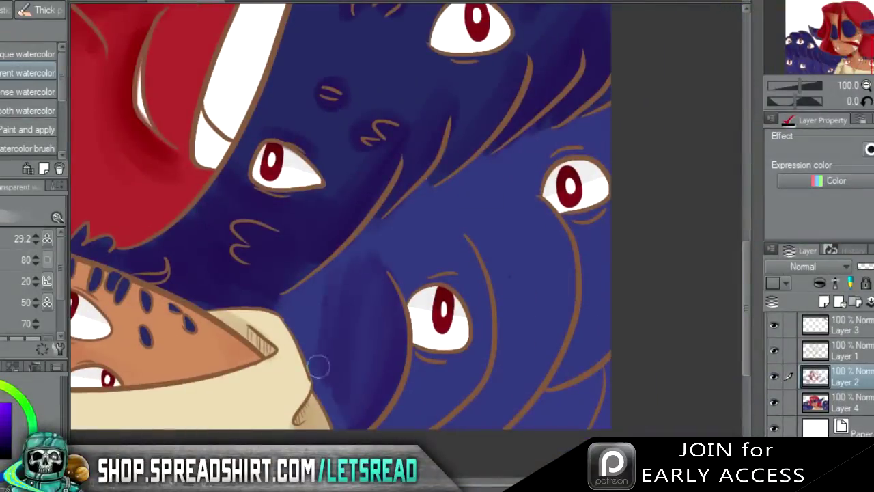
mouse_move(501, 277)
mouse_down()
mouse_move(478, 369)
mouse_move(434, 420)
mouse_up()
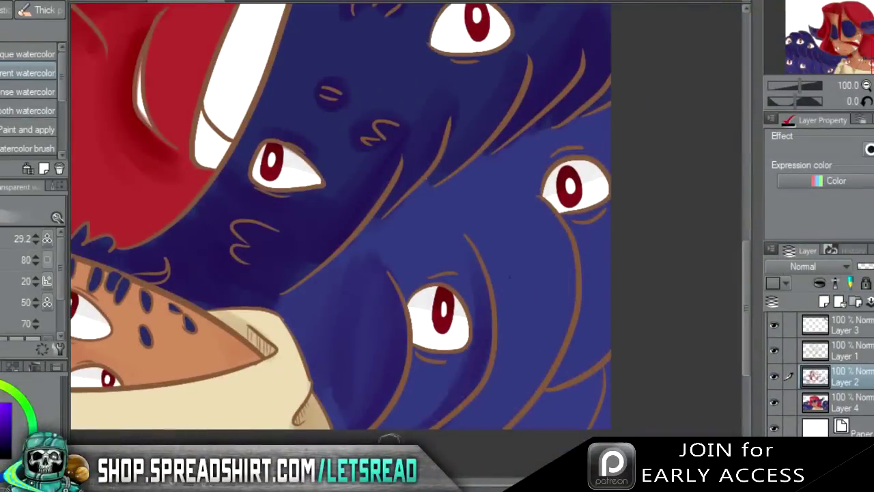
drag(495, 284, 459, 408)
Shade the opposite wing's outer lower feathers dark purple, from beside the lower eye out to the canvas edge.
drag(508, 301, 501, 427)
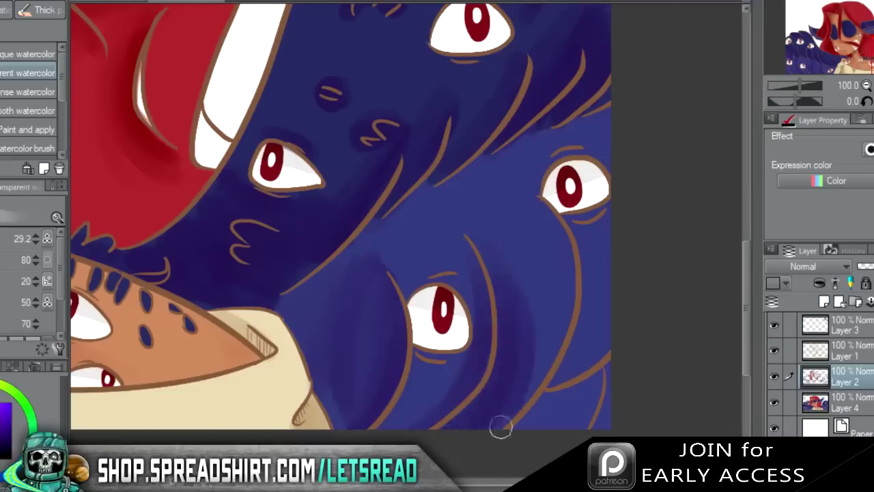
mouse_move(579, 300)
mouse_down()
mouse_move(547, 237)
mouse_move(513, 240)
mouse_up()
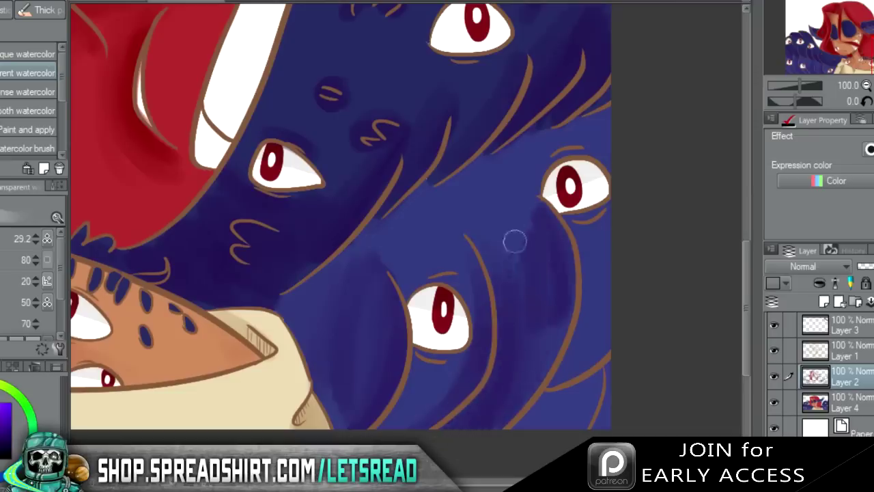
drag(581, 242, 621, 218)
drag(619, 250, 552, 387)
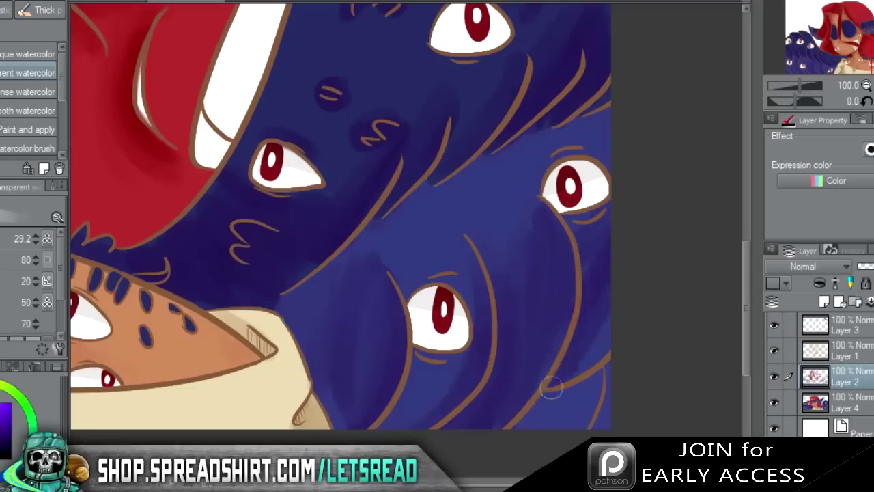
drag(617, 317, 585, 429)
drag(605, 345, 529, 425)
mouse_move(606, 290)
mouse_down()
mouse_move(591, 345)
mouse_move(596, 240)
mouse_up()
Add soft purple shadow to the lighter feathers just beneath the dark feather row and above the two eyes.
drag(611, 108, 527, 166)
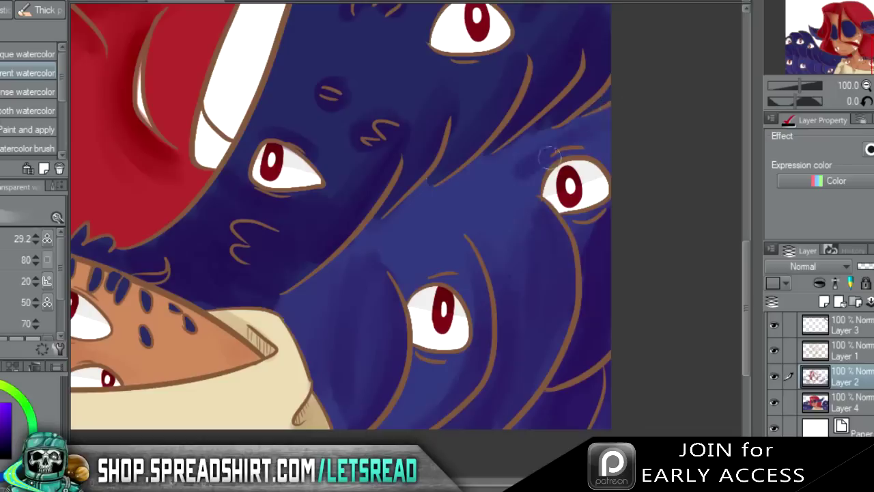
drag(600, 129, 439, 204)
drag(513, 178, 415, 237)
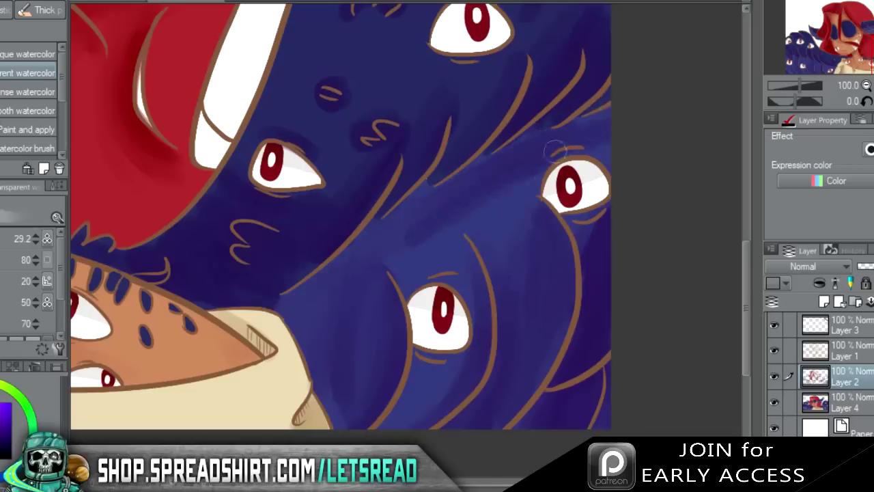
drag(480, 186, 422, 279)
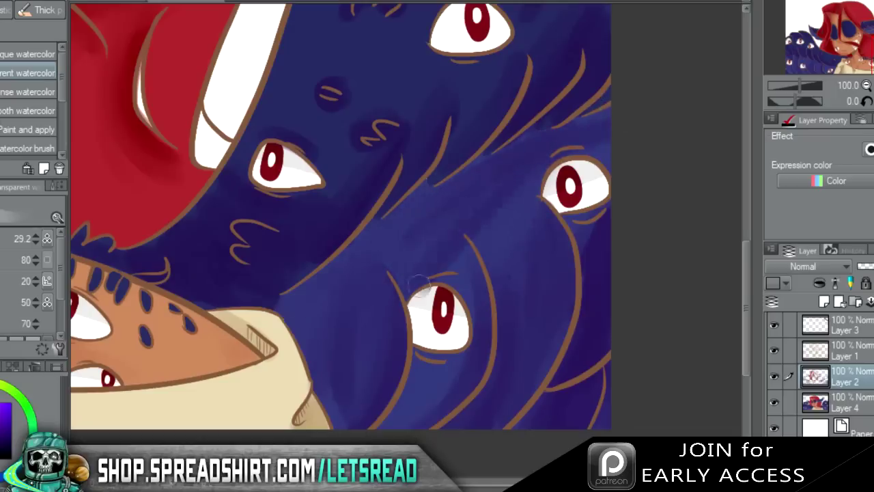
Delete Layer 3, which holds the stray purple ring beside the character's head.
click(866, 85)
click(866, 85)
click(866, 85)
drag(866, 54, 841, 43)
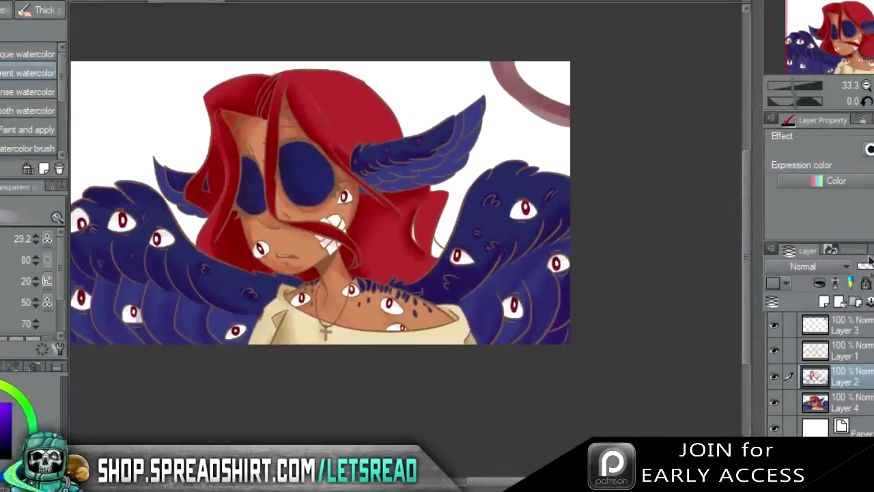
click(839, 329)
click(776, 325)
click(776, 326)
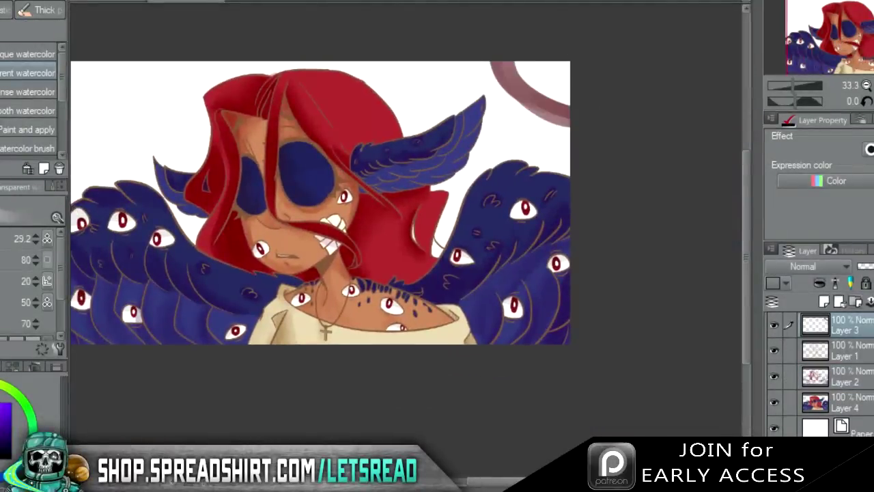
key(Delete)
key(Return)
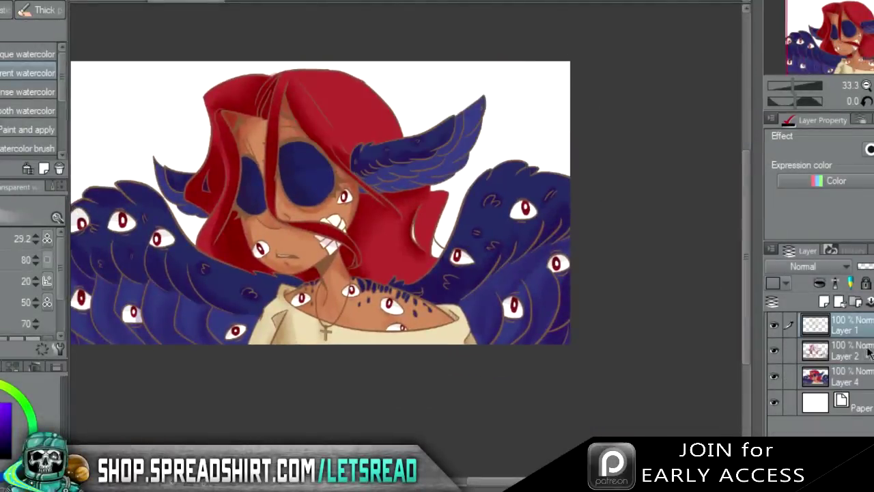
Add a new layer above the Layer 1 line art and clip it to that layer.
key(p)
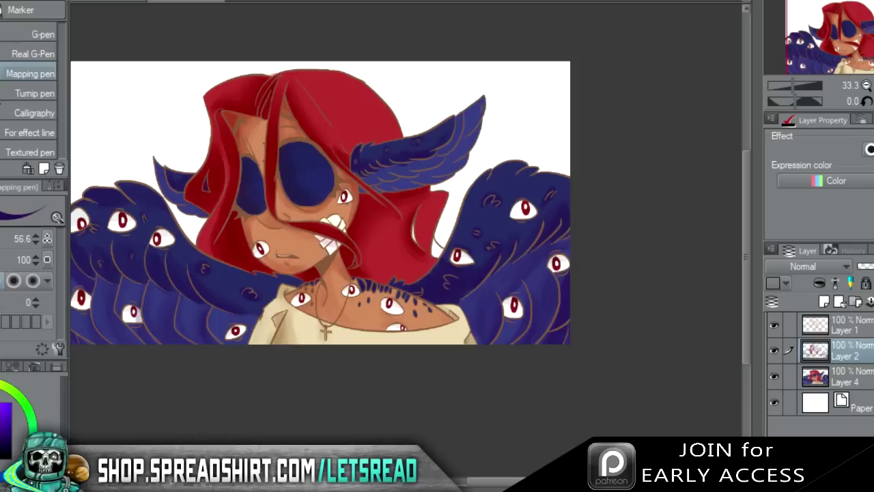
click(840, 328)
click(823, 302)
click(819, 283)
Try violet and several other line colours with the oversized Mapping pen on the clipped layer.
mouse_move(549, 239)
mouse_down()
mouse_move(322, 280)
mouse_move(399, 143)
mouse_up()
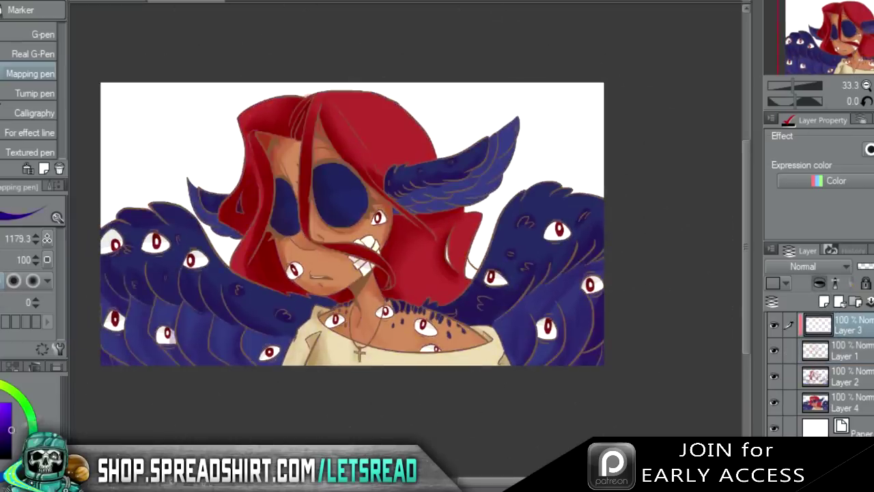
mouse_move(211, 352)
mouse_down()
mouse_move(229, 335)
mouse_move(556, 213)
mouse_up()
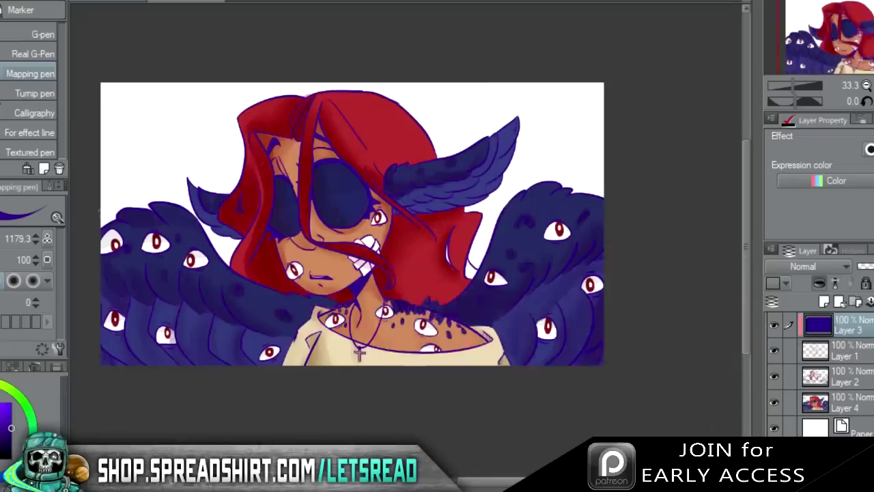
key(ctrl+z)
click(2, 411)
drag(171, 226, 280, 367)
click(3, 437)
mouse_move(160, 307)
mouse_down()
mouse_move(170, 296)
mouse_move(450, 239)
mouse_up()
click(3, 477)
mouse_move(222, 359)
mouse_down()
mouse_move(374, 154)
mouse_move(168, 355)
mouse_up()
mouse_move(199, 383)
mouse_down()
mouse_move(366, 157)
mouse_move(475, 270)
mouse_up()
click(3, 444)
drag(75, 372, 126, 325)
mouse_move(185, 301)
mouse_down()
mouse_move(372, 298)
mouse_move(519, 321)
mouse_up()
Recolour all the line art dark navy on the clipped layer and merge it down into Layer 1.
click(2, 455)
mouse_move(103, 472)
mouse_down()
mouse_move(141, 371)
mouse_move(453, 289)
mouse_move(573, 164)
mouse_up()
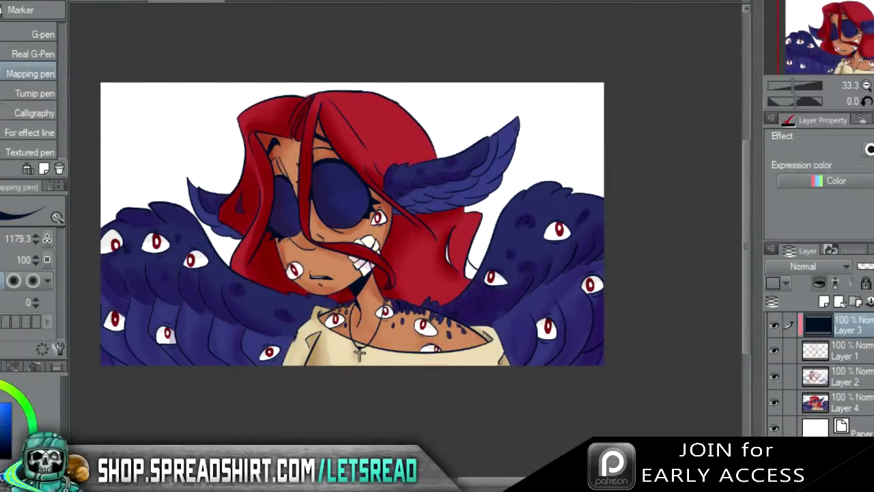
key(ctrl+e)
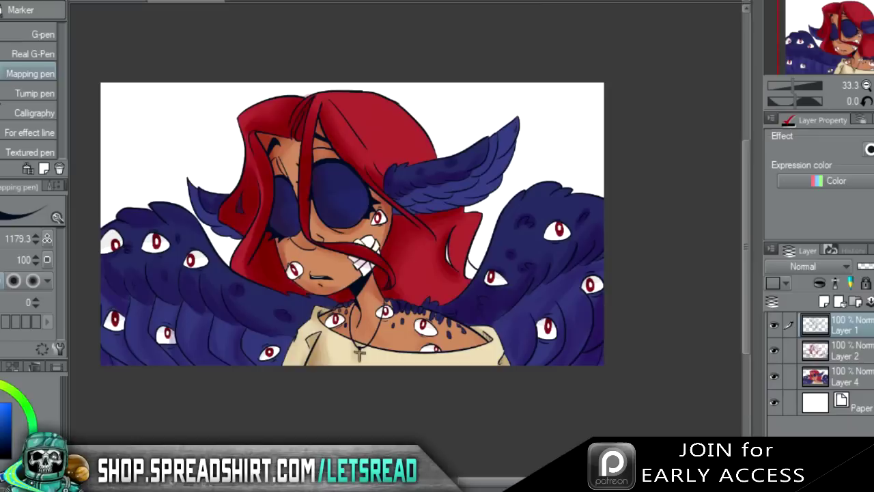
Change the Paper layer's colour to a muted purple with hue 272, saturation 17 and value 61.
click(872, 401)
click(858, 139)
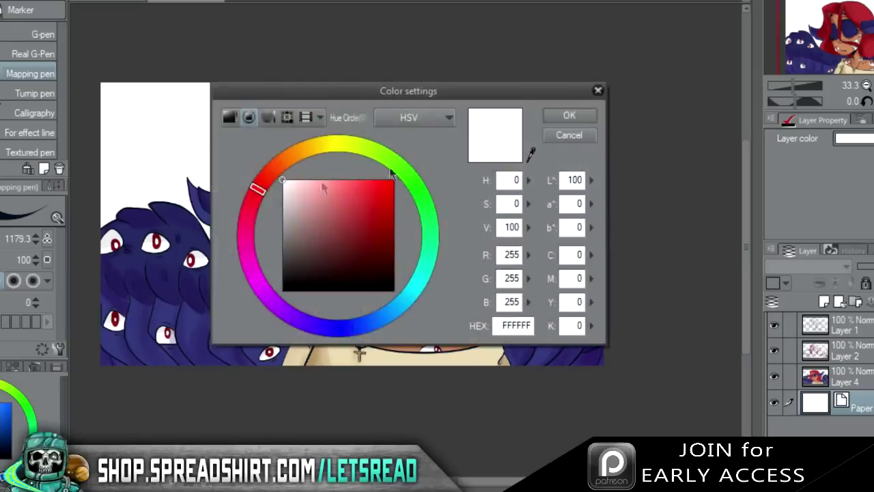
drag(340, 332, 290, 312)
click(315, 229)
click(300, 223)
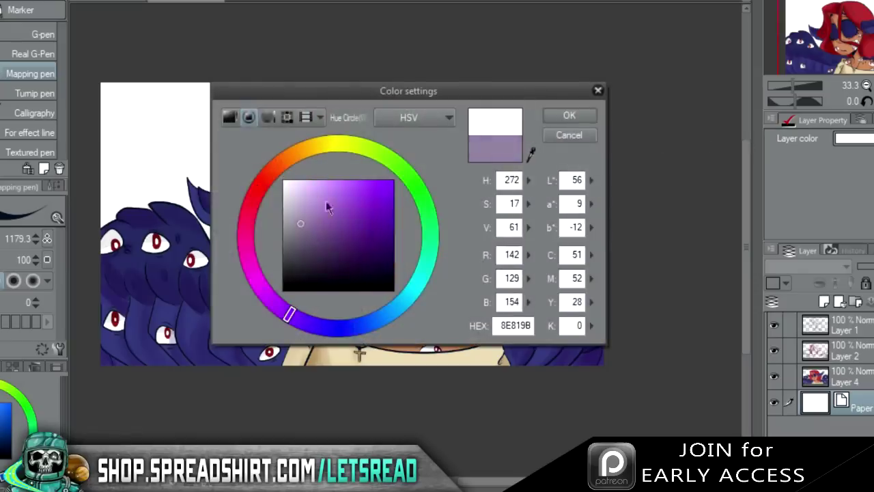
click(570, 117)
Add a new empty layer between Layer 4 and the Paper layer.
key(e)
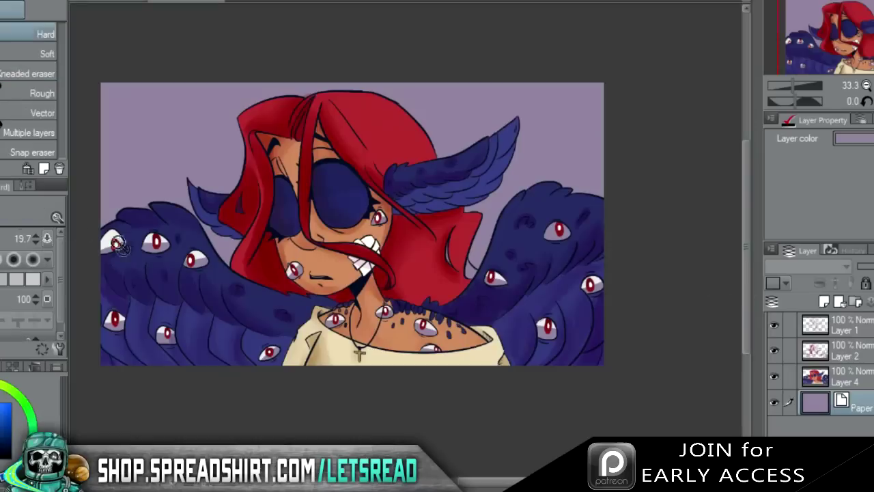
click(845, 377)
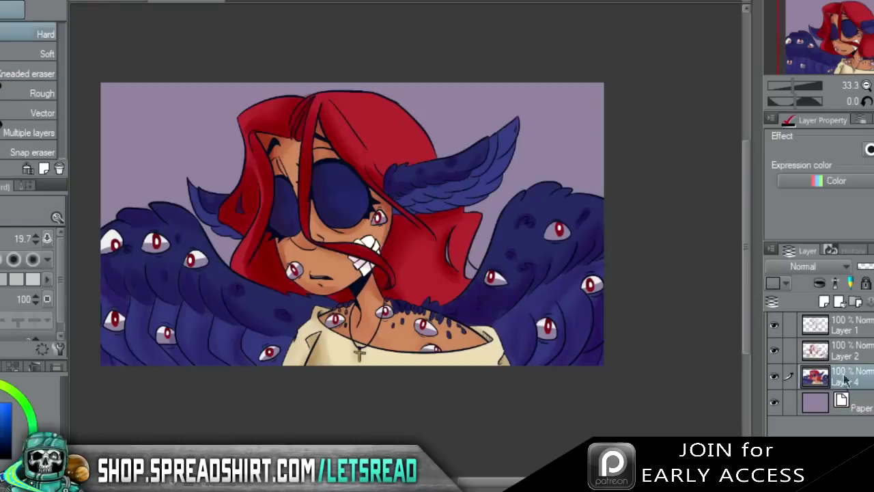
click(846, 401)
click(824, 302)
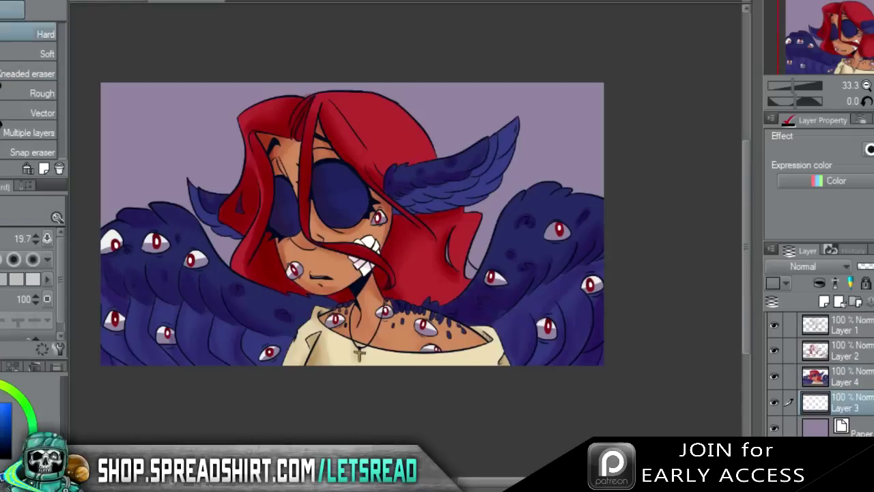
Paint solid white behind the eyes on both wings, the face and the chest with the 56.6 Mapping pen on Layer 3.
key(p)
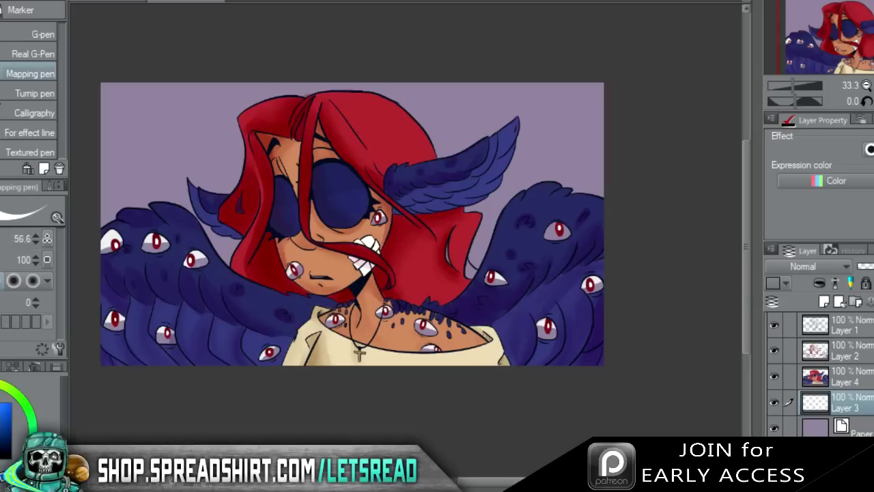
drag(173, 234, 156, 232)
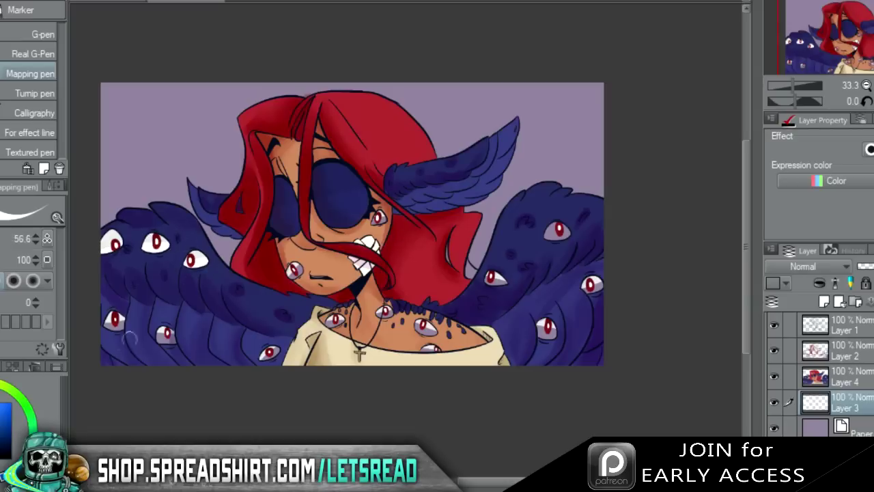
drag(160, 335, 172, 336)
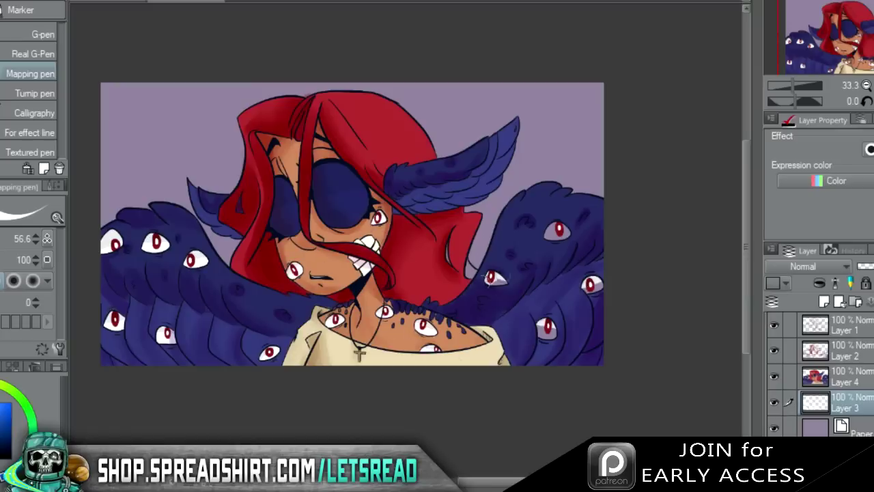
drag(547, 233, 556, 229)
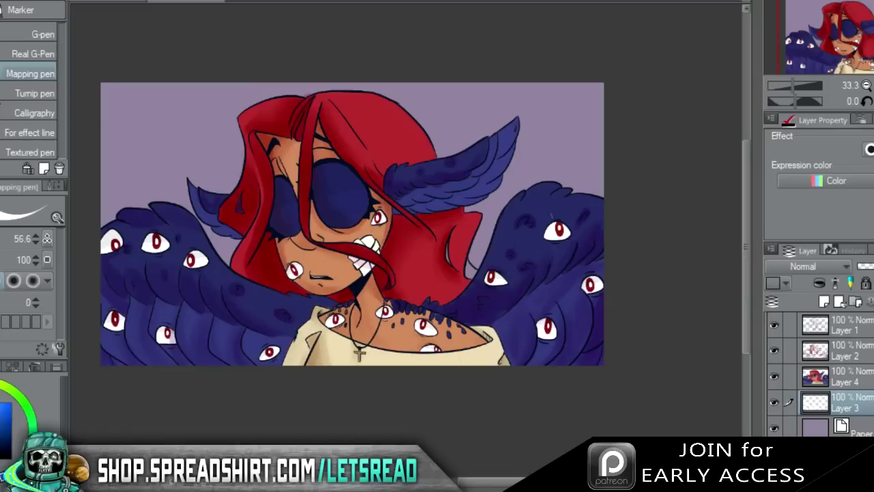
Merge Layer 4 down into Layer 3.
drag(854, 44, 870, 43)
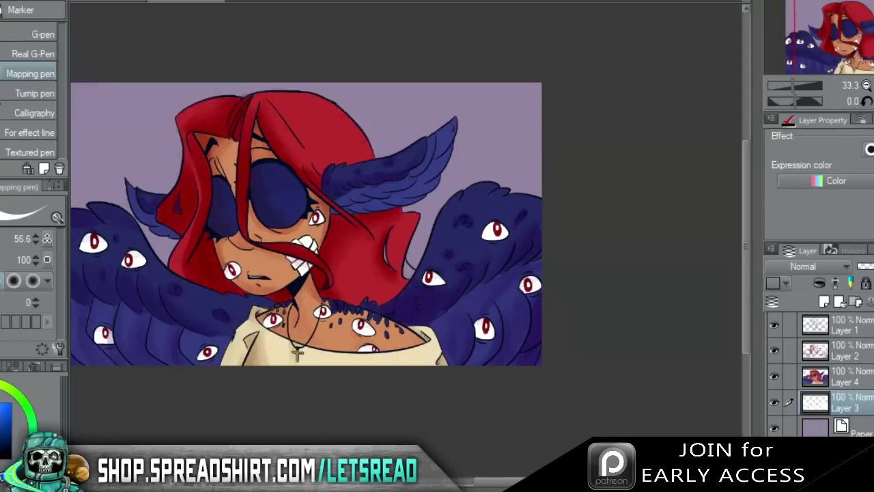
scroll(369, 246, up, 3)
scroll(862, 49, up, 2)
key(ctrl+e)
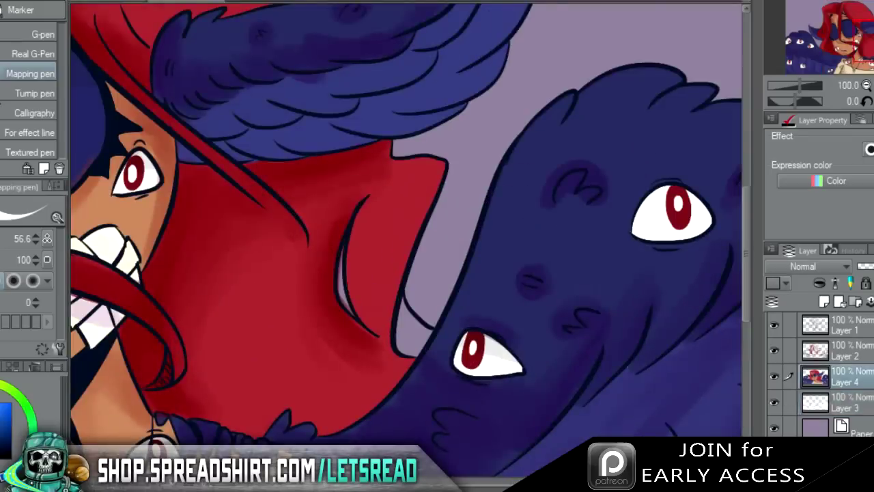
Fill the uncoloured tip of the hair strand beside the large right wing with red sampled from the hair.
key(i)
click(268, 298)
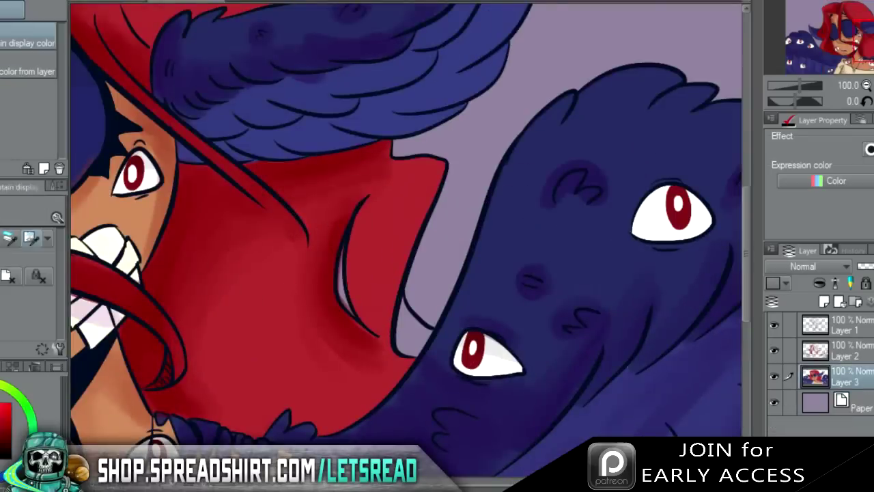
key(g)
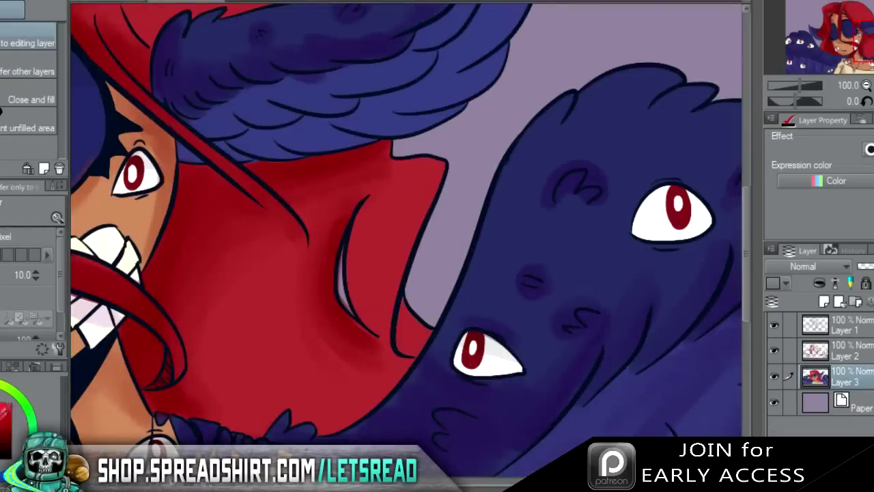
Shade the filled hair tip red with the 29.2 Transparent watercolor brush on a new layer and merge it down into Layer 3.
key(b)
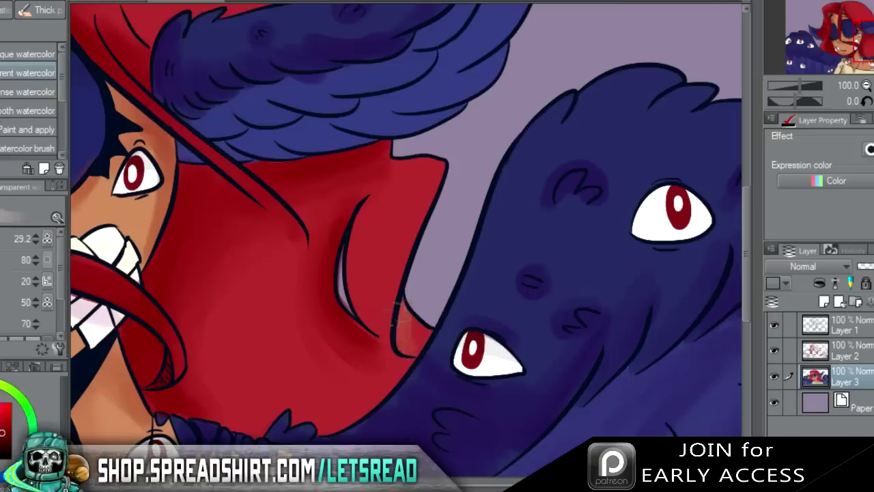
drag(401, 328, 407, 340)
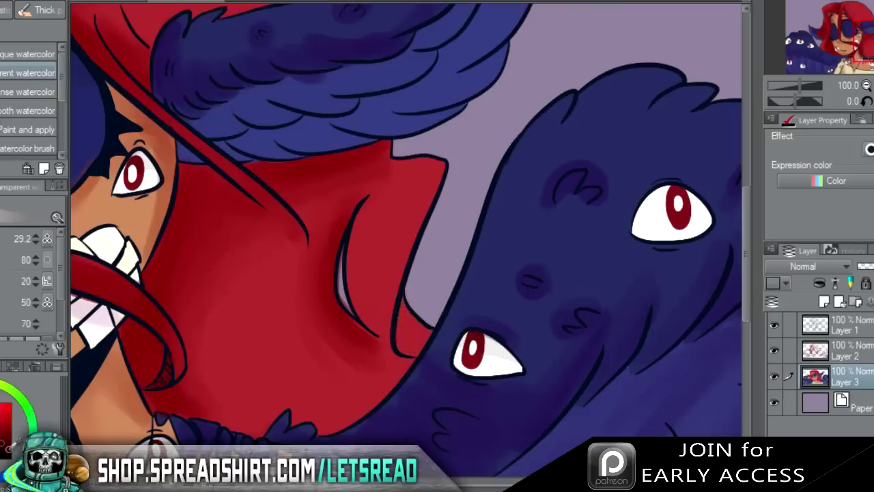
click(11, 459)
drag(410, 311, 405, 334)
click(1, 412)
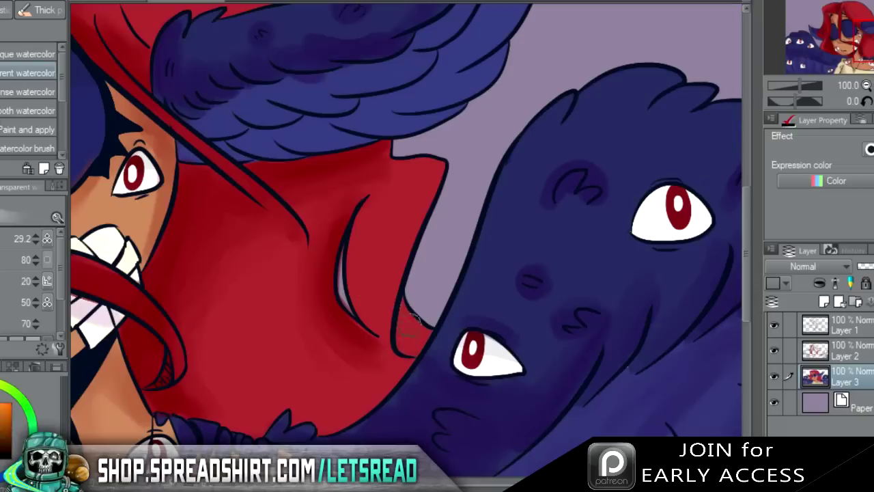
click(824, 303)
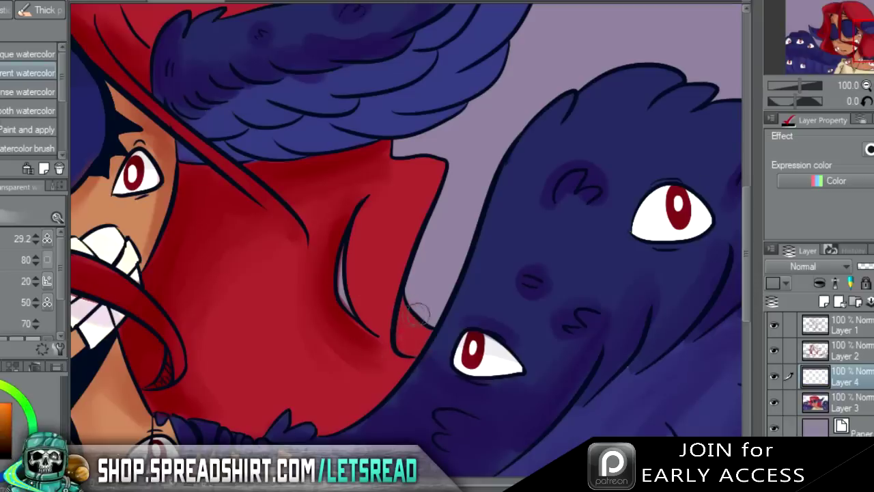
click(4, 435)
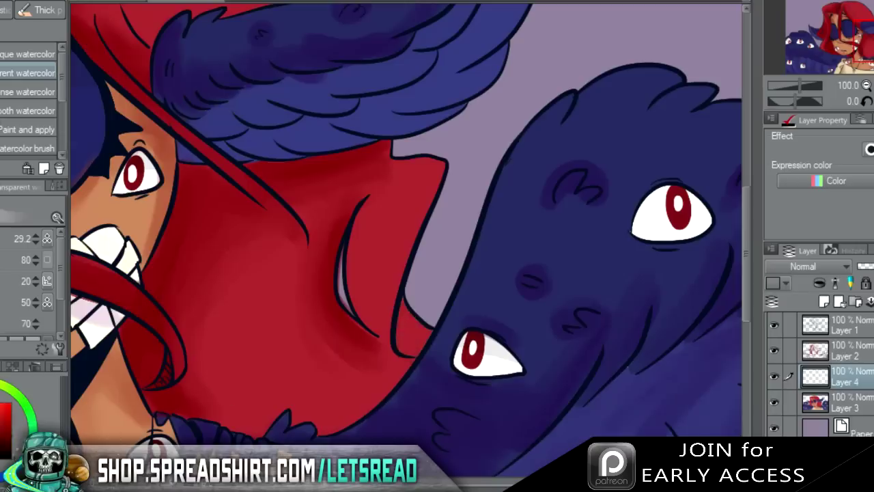
drag(405, 311, 409, 351)
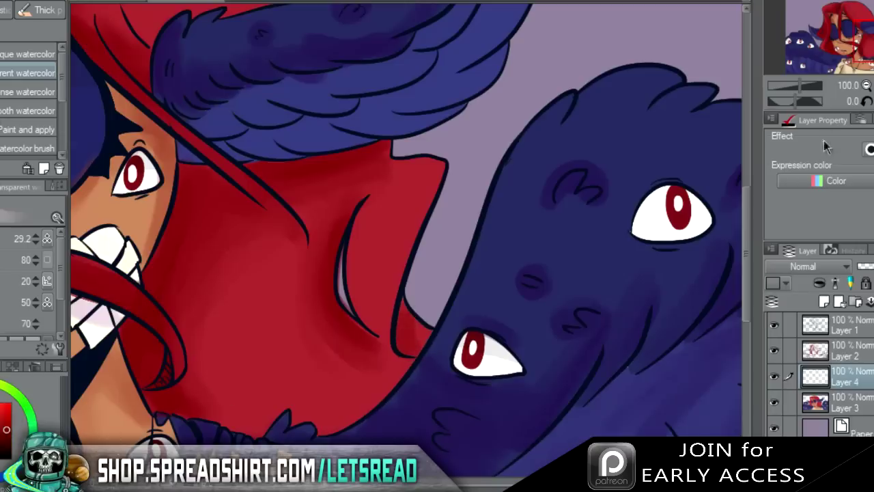
click(866, 84)
key(ctrl+e)
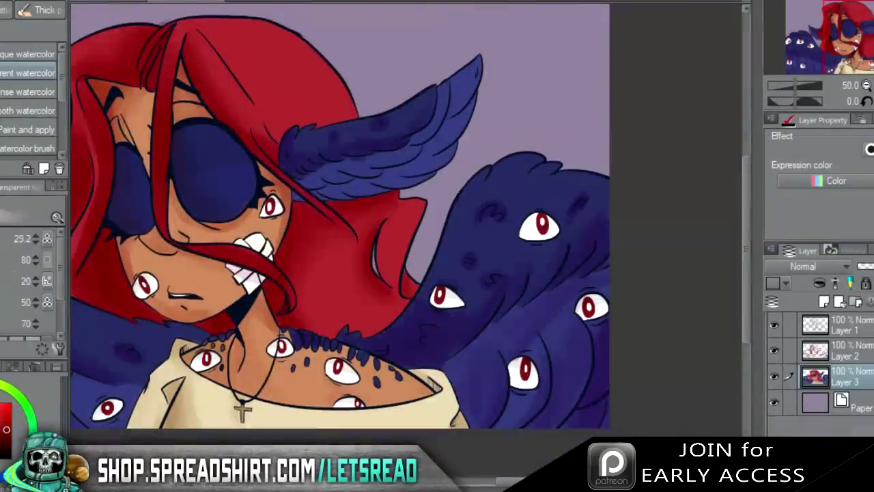
Make Layer 1 active and set the Transparent watercolor brush to size 142.6 with a bright saturated blue.
click(827, 314)
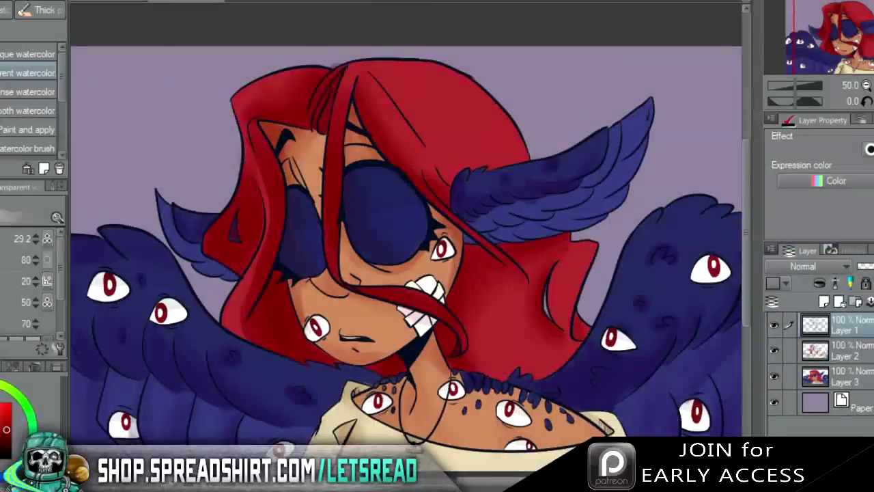
click(866, 85)
click(873, 85)
click(873, 85)
click(873, 85)
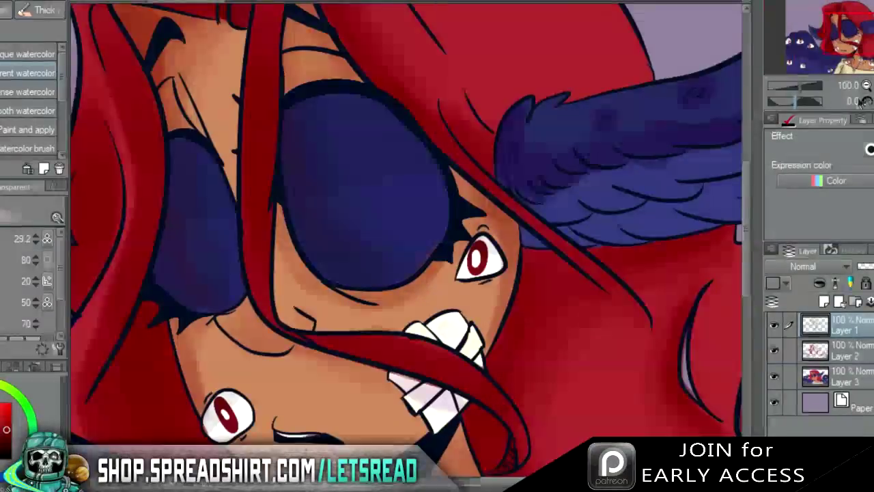
click(866, 86)
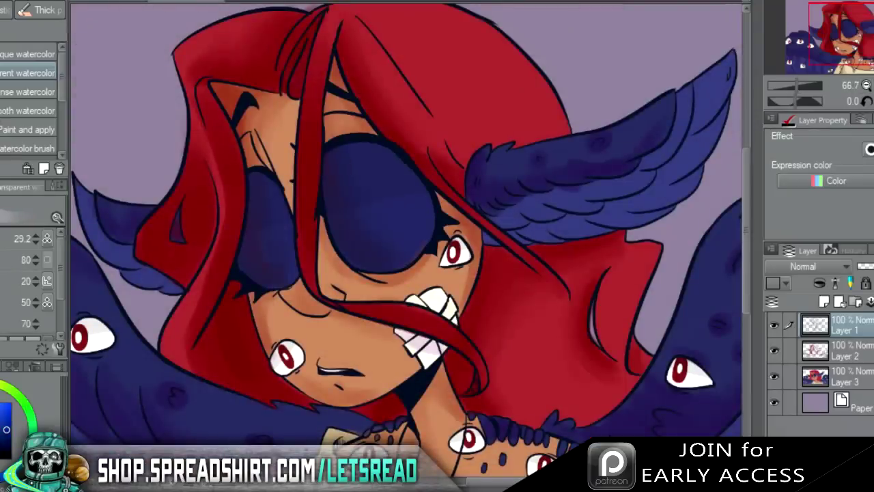
key(bracketright)
drag(342, 240, 390, 231)
key(ctrl+z)
drag(7, 427, 4, 408)
drag(351, 256, 351, 197)
mouse_move(231, 240)
mouse_down()
mouse_move(223, 179)
mouse_move(267, 267)
mouse_up()
click(800, 268)
click(809, 102)
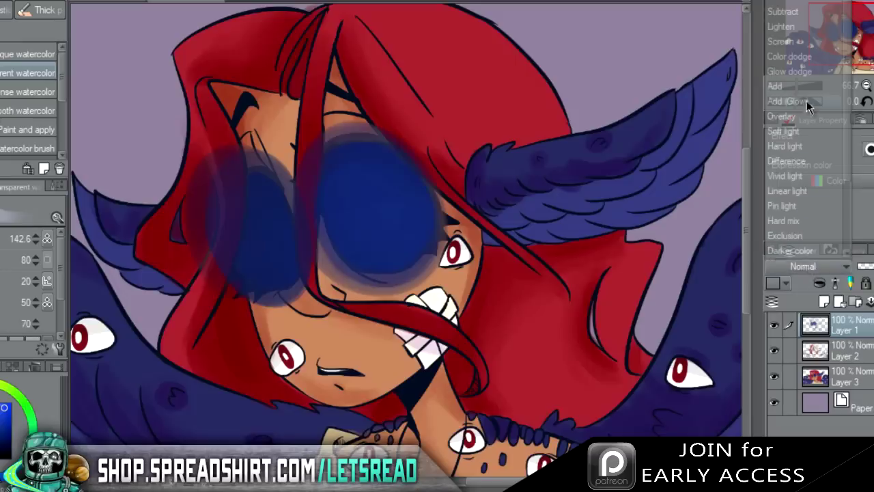
key(ctrl+z)
key(ctrl+z)
key(ctrl+z)
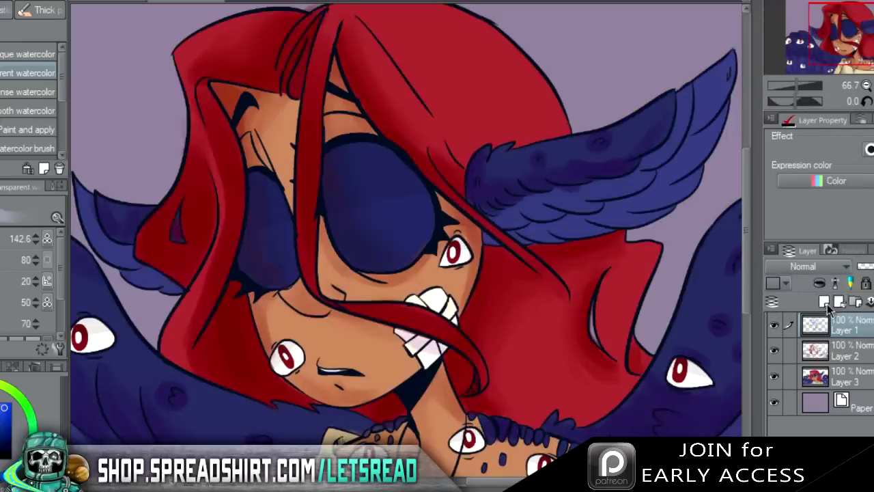
Paint bright blue over both large eyes on a new layer above Layer 1 and set its blending mode to Add (Glow).
click(825, 302)
drag(390, 203, 380, 237)
drag(266, 263, 256, 219)
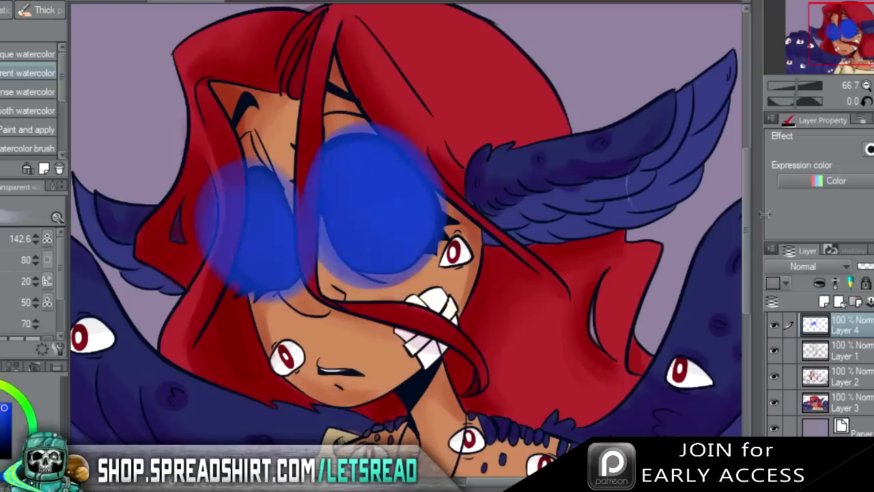
click(803, 266)
click(799, 99)
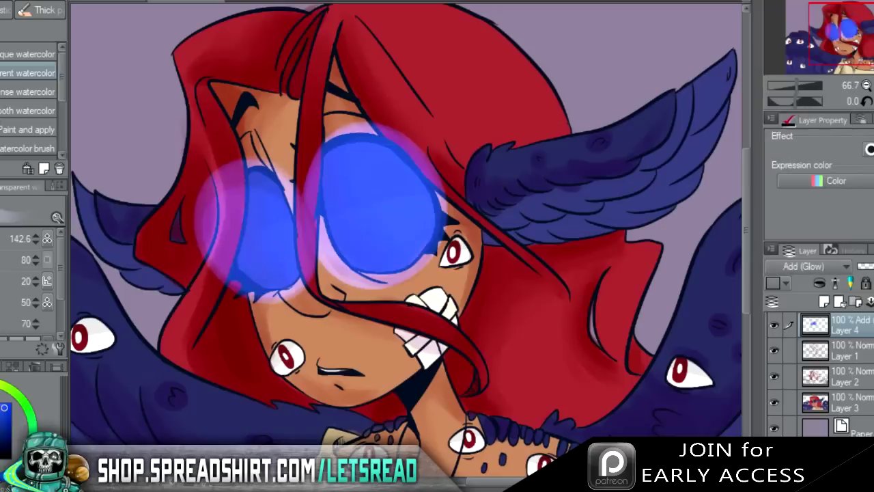
Blend the edges of the blue glow around both large eyes softly into the surrounding hair and skin.
key(j)
mouse_move(273, 287)
mouse_down()
mouse_move(260, 196)
mouse_move(392, 179)
mouse_move(392, 117)
mouse_up()
key(b)
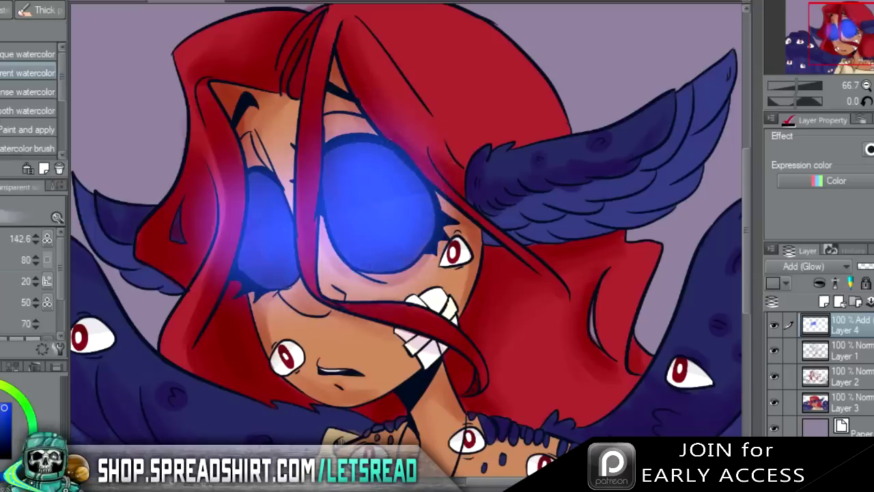
Paint a blue rim light along the hair edge right of the face with the 29.2 brush on a new Add (Glow) layer.
key(bracketleft)
click(825, 301)
mouse_move(348, 58)
mouse_down()
mouse_move(420, 161)
mouse_move(463, 200)
mouse_move(435, 186)
mouse_move(534, 264)
mouse_up()
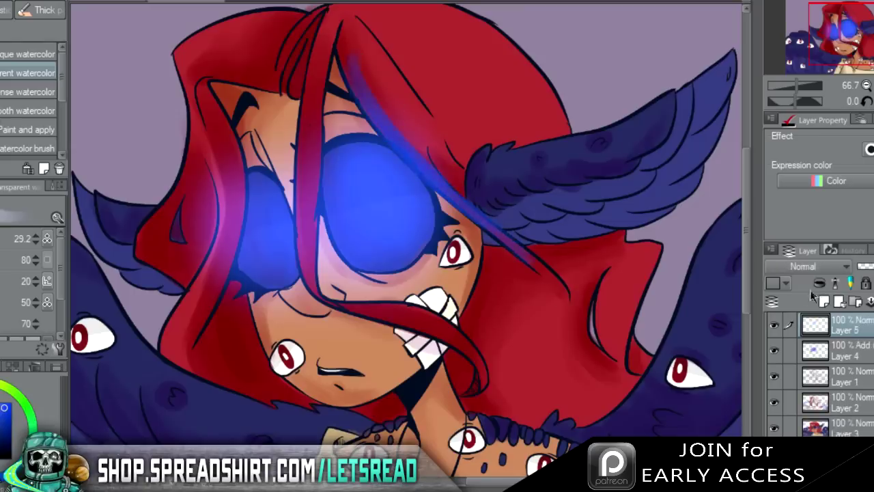
click(823, 266)
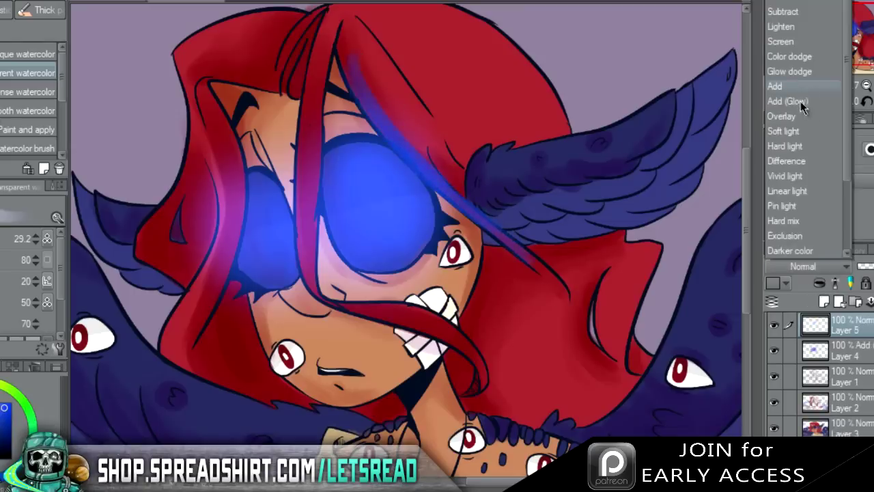
click(798, 102)
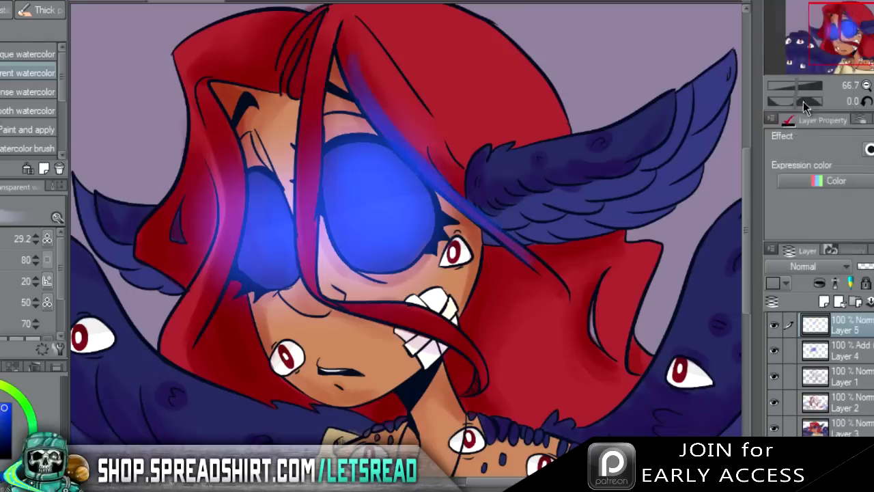
drag(369, 68, 459, 182)
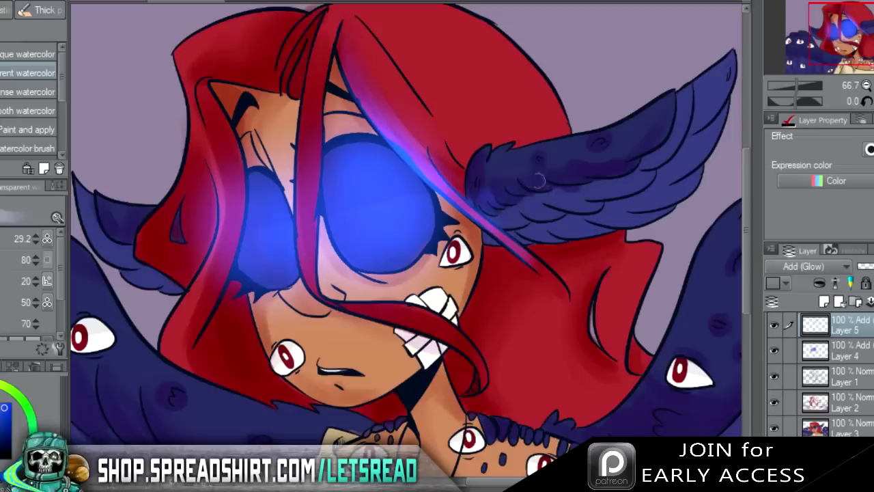
Add blue glow strokes to the right head wing, the front and left hair strands, below the left eye and along the forehead hairline.
mouse_move(515, 184)
mouse_down()
mouse_move(571, 171)
mouse_move(612, 173)
mouse_up()
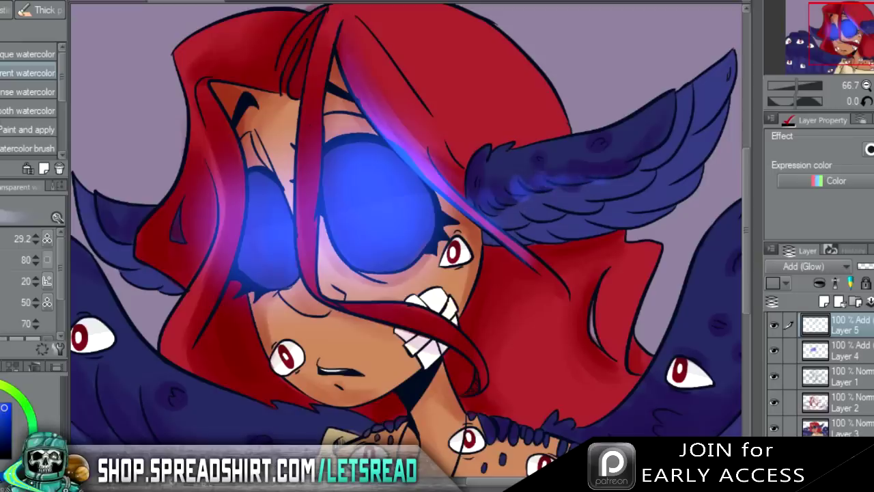
mouse_move(313, 99)
mouse_down()
mouse_move(320, 244)
mouse_move(358, 313)
mouse_move(420, 314)
mouse_move(474, 352)
mouse_up()
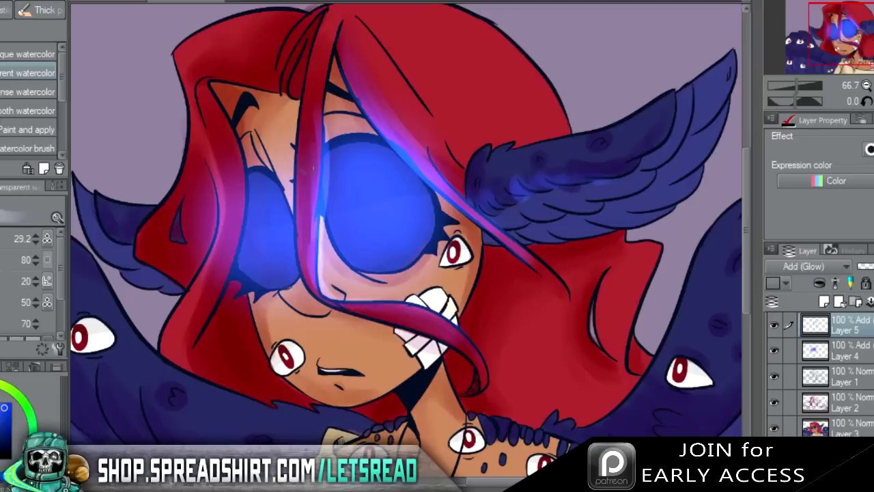
mouse_move(220, 120)
mouse_down()
mouse_move(236, 218)
mouse_move(217, 300)
mouse_move(196, 321)
mouse_up()
drag(209, 99, 230, 190)
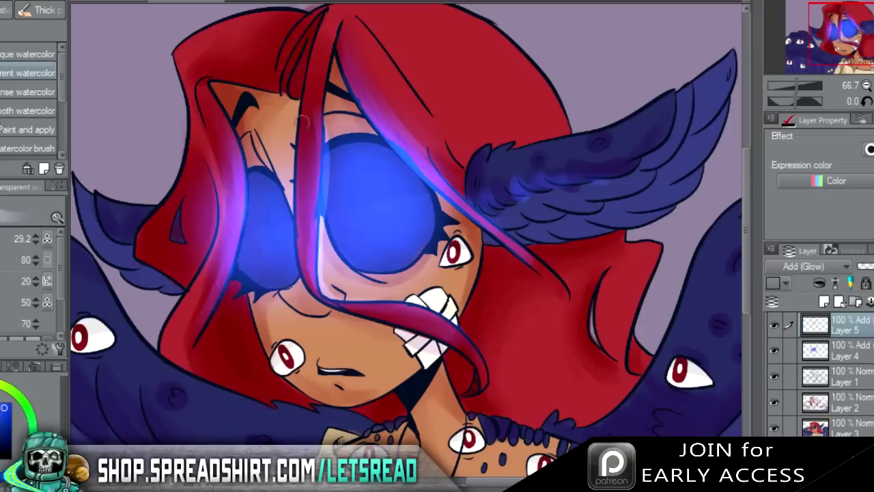
drag(281, 295, 298, 274)
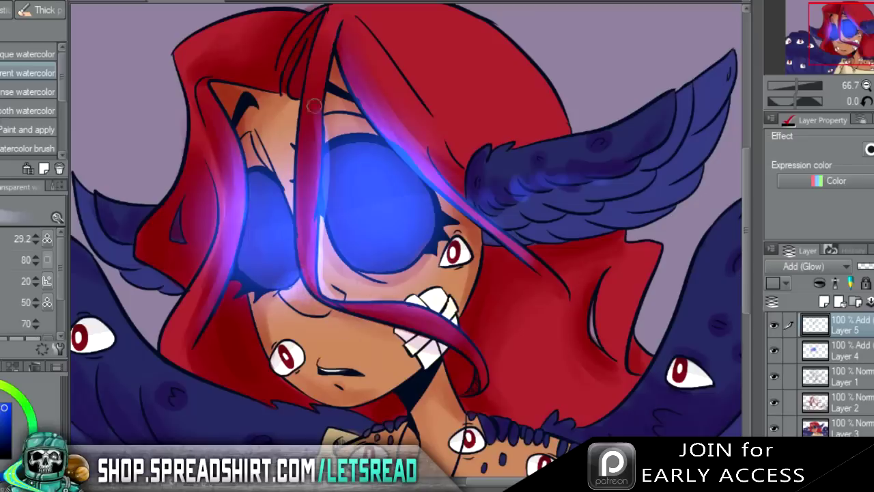
mouse_move(232, 79)
mouse_down()
mouse_move(296, 94)
mouse_move(220, 80)
mouse_move(291, 96)
mouse_up()
key(ctrl+z)
mouse_move(240, 87)
mouse_down()
mouse_move(236, 111)
mouse_move(217, 86)
mouse_up()
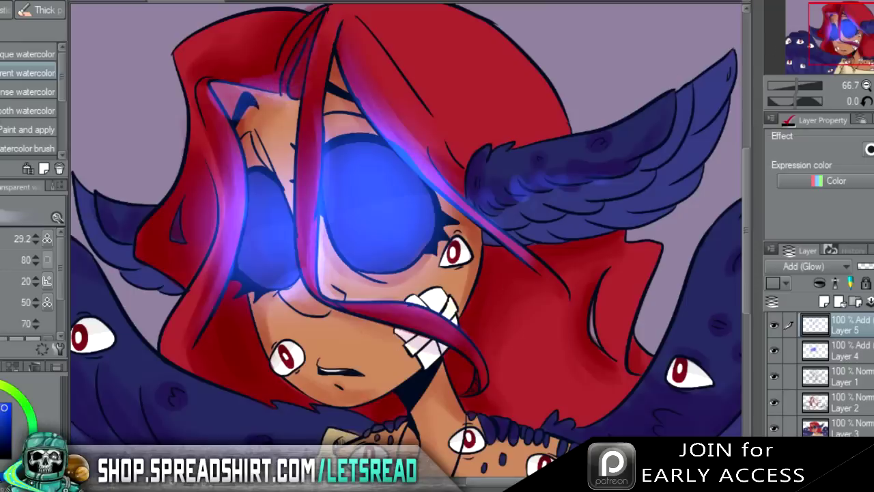
Paint a bright red glow on the large chest eye with the 73.7 brush on a new top layer set to Add (Glow).
mouse_move(837, 40)
mouse_down()
mouse_move(836, 52)
mouse_move(827, 42)
mouse_move(838, 48)
mouse_up()
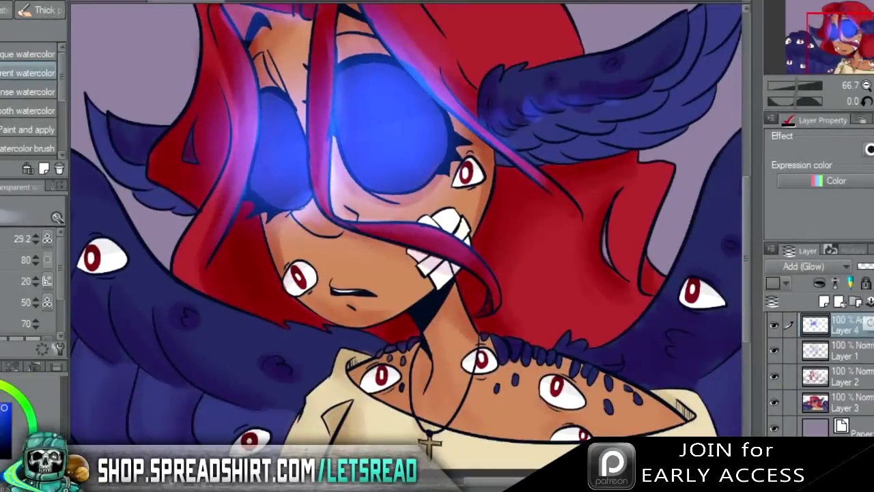
click(825, 301)
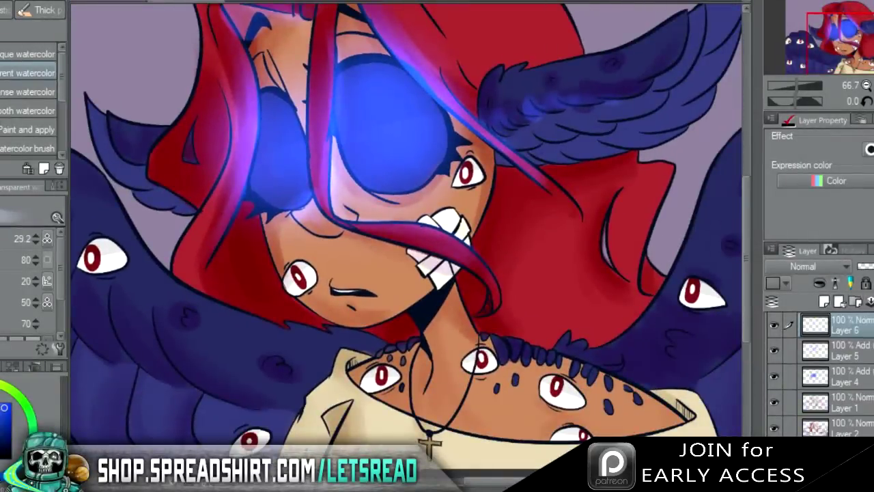
drag(801, 45, 809, 57)
mouse_move(472, 295)
mouse_down()
mouse_move(484, 301)
mouse_move(480, 290)
mouse_move(487, 306)
mouse_up()
key(ctrl+z)
key([)
key(bracketright)
click(803, 266)
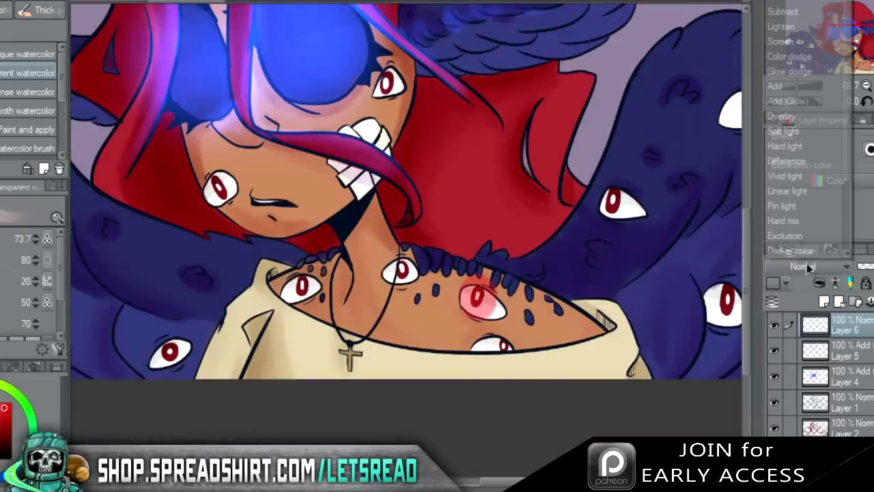
click(794, 101)
Paint the red glow over the eye at the neck, the lowest chest eye and the four eyes on the right wing.
mouse_move(396, 263)
mouse_down()
mouse_move(413, 267)
mouse_move(410, 273)
mouse_up()
drag(498, 341, 505, 347)
drag(630, 207, 617, 196)
drag(860, 47, 873, 48)
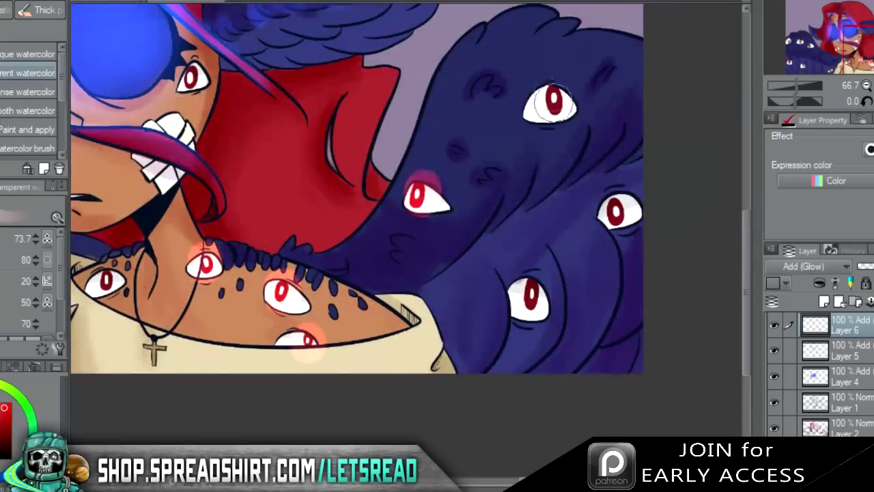
drag(550, 102, 555, 101)
drag(614, 205, 621, 212)
drag(527, 293, 534, 301)
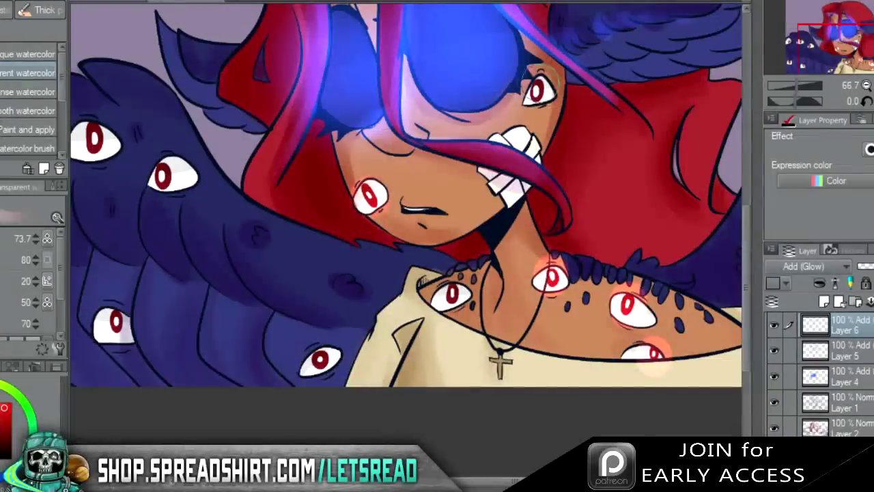
Paint the red glow over the remaining small eyes on the face, the upper chest and the left wing.
drag(533, 85, 543, 92)
drag(443, 290, 459, 298)
drag(313, 352, 329, 362)
drag(258, 136, 272, 157)
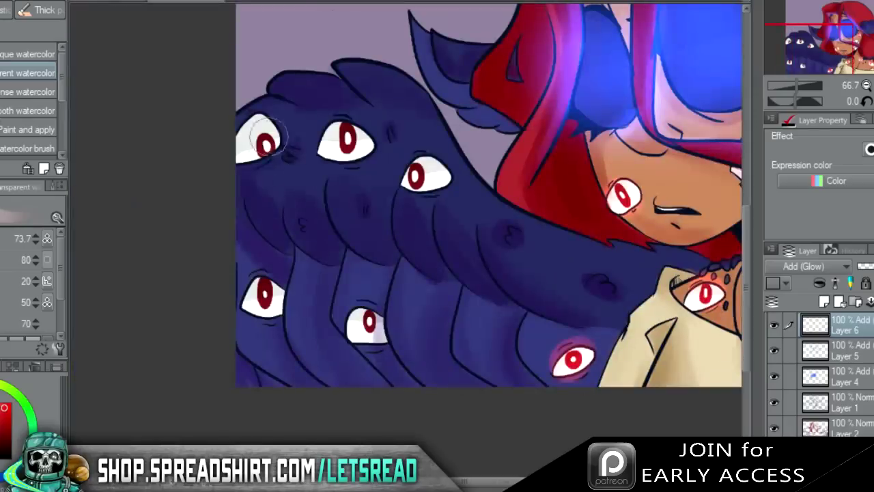
mouse_move(328, 124)
mouse_down()
mouse_move(344, 143)
mouse_move(426, 175)
mouse_up()
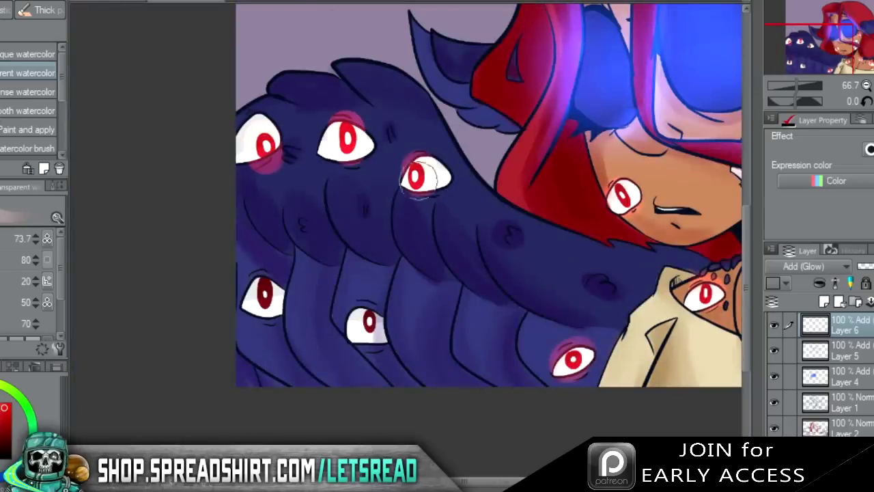
drag(257, 314, 277, 308)
drag(254, 281, 274, 285)
mouse_move(362, 333)
mouse_down()
mouse_move(378, 325)
mouse_move(379, 312)
mouse_up()
Soften the red glows around the left wing's eyes with the Blur tool at a smaller size.
key(j)
drag(242, 304, 232, 292)
key([)
key([)
key([)
key([)
mouse_move(239, 126)
mouse_down()
mouse_move(280, 161)
mouse_move(349, 122)
mouse_move(336, 172)
mouse_move(389, 130)
mouse_move(383, 183)
mouse_move(444, 237)
mouse_move(369, 369)
mouse_up()
mouse_move(561, 372)
mouse_down()
mouse_move(576, 336)
mouse_move(564, 382)
mouse_up()
Blur the red glows around the eyes on the face, chest and right wing.
drag(486, 481, 533, 481)
mouse_move(593, 86)
mouse_down()
mouse_move(566, 62)
mouse_move(549, 86)
mouse_up()
drag(473, 311, 473, 295)
drag(576, 315, 572, 292)
drag(541, 482, 588, 481)
drag(372, 311, 353, 307)
drag(404, 373, 384, 350)
mouse_move(481, 188)
mouse_down()
mouse_move(499, 232)
mouse_move(620, 151)
mouse_move(700, 258)
mouse_move(701, 280)
mouse_move(597, 345)
mouse_move(604, 321)
mouse_move(625, 342)
mouse_up()
On a new top layer set to Add (Glow), paint a red highlight on the curled hair end beside the right wing with the 33.4 brush.
mouse_move(828, 36)
mouse_down()
mouse_move(806, 15)
mouse_move(824, 13)
mouse_up()
click(823, 302)
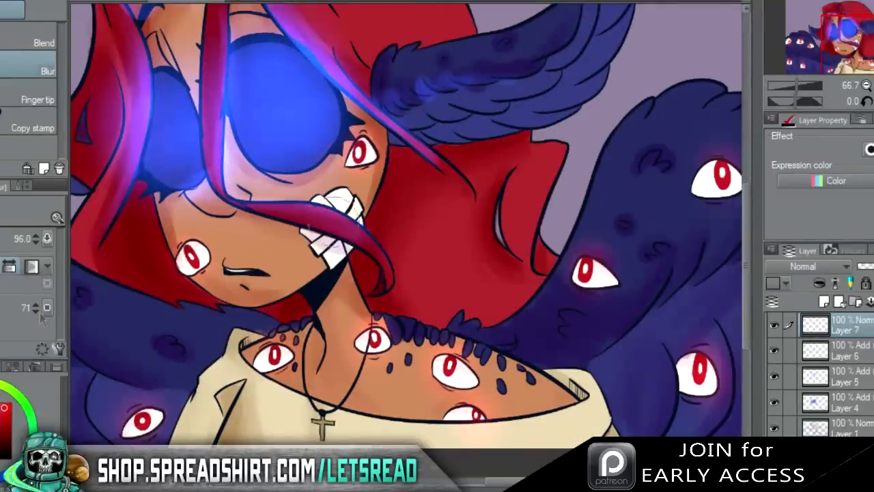
key(b)
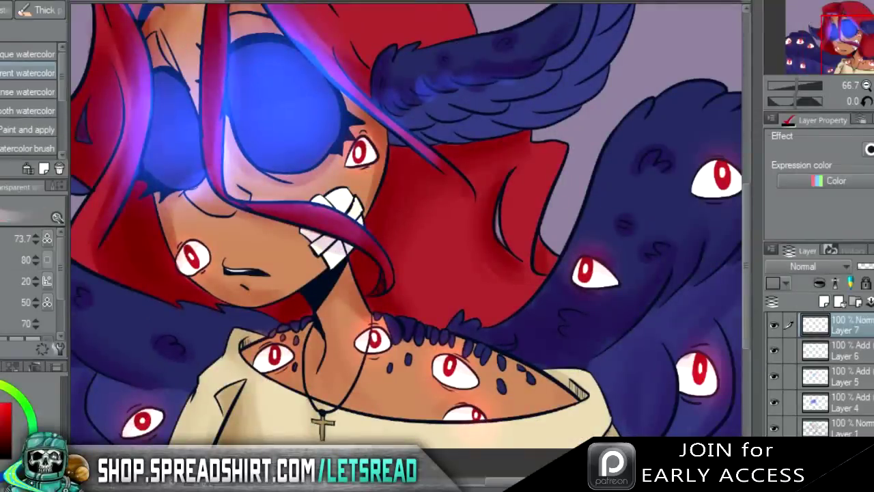
click(803, 266)
click(799, 103)
drag(557, 147, 534, 225)
mouse_move(552, 162)
mouse_down()
mouse_move(527, 249)
mouse_move(554, 147)
mouse_move(535, 230)
mouse_move(523, 220)
mouse_move(537, 155)
mouse_move(516, 220)
mouse_move(545, 264)
mouse_up()
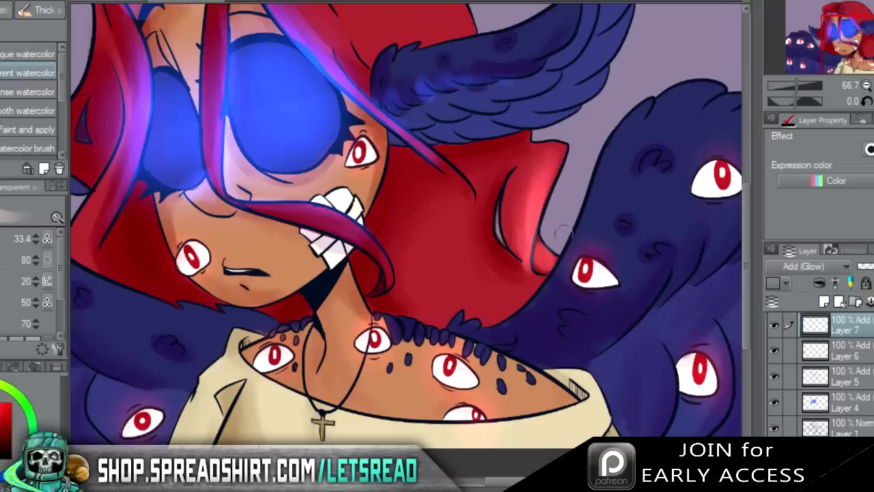
drag(444, 117, 524, 291)
drag(437, 94, 546, 199)
mouse_move(396, 89)
mouse_down()
mouse_move(526, 184)
mouse_move(437, 134)
mouse_move(478, 147)
mouse_move(504, 187)
mouse_up()
key(ctrl+z)
key(ctrl+z)
key(ctrl+z)
key(ctrl+z)
Paint a broad red glow highlight over the crown of the hair with the 142.6 brush.
key(bracketright)
key(bracketright)
key(bracketright)
key(bracketright)
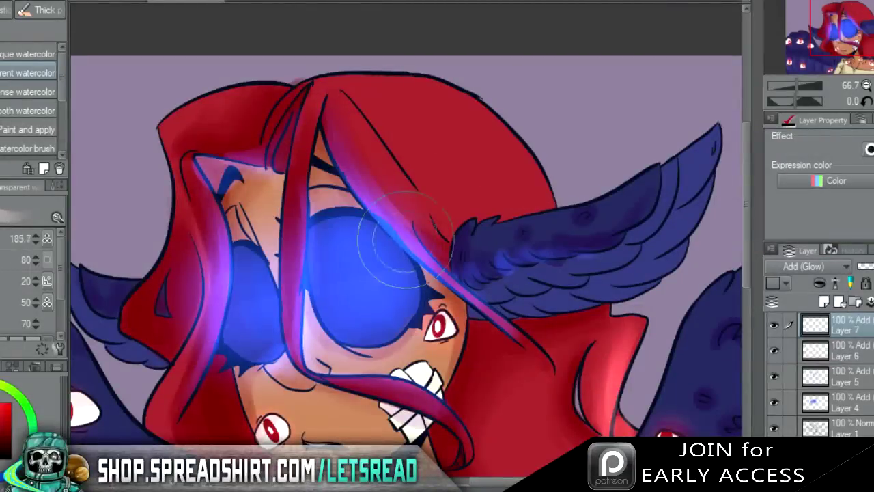
key(bracketleft)
key(bracketleft)
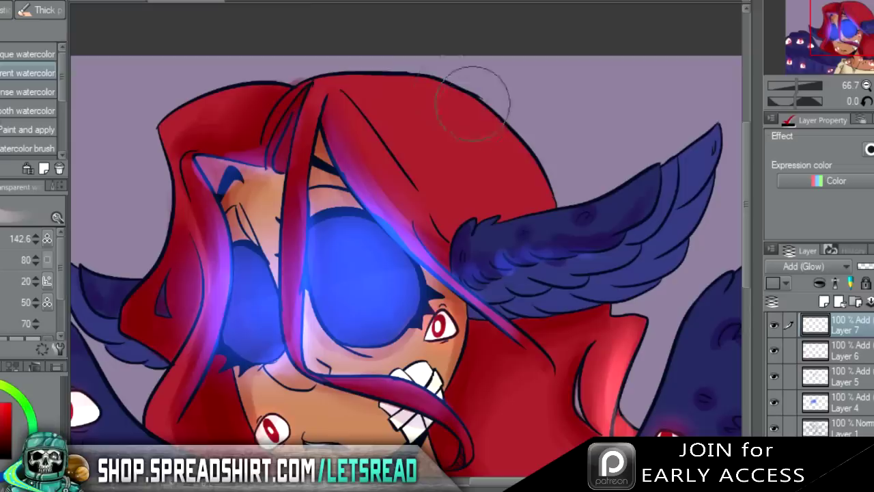
mouse_move(489, 158)
mouse_down()
mouse_move(400, 98)
mouse_move(521, 182)
mouse_move(465, 180)
mouse_move(505, 185)
mouse_move(470, 145)
mouse_move(485, 123)
mouse_move(453, 172)
mouse_up()
mouse_move(395, 149)
mouse_down()
mouse_move(383, 137)
mouse_move(403, 185)
mouse_up()
Add a red glow highlight along the lower left hair lock with the 56.6 brush.
drag(842, 30, 851, 52)
mouse_move(507, 263)
mouse_down()
mouse_move(504, 248)
mouse_move(518, 302)
mouse_up()
key(ctrl+z)
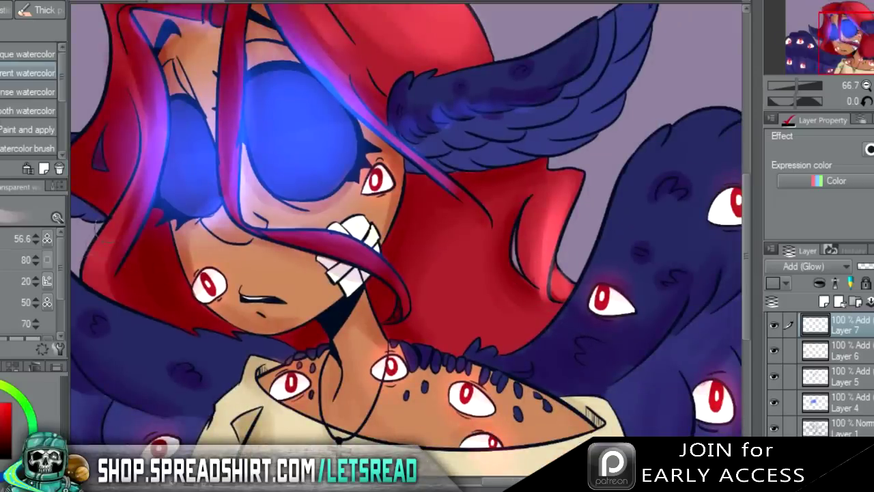
mouse_move(95, 277)
mouse_down()
mouse_move(103, 253)
mouse_move(89, 280)
mouse_move(116, 226)
mouse_up()
On a new top layer set to Add (Glow), paint light blue highlights along the upper edge and feathers of the right wing.
drag(861, 46, 873, 53)
click(6, 472)
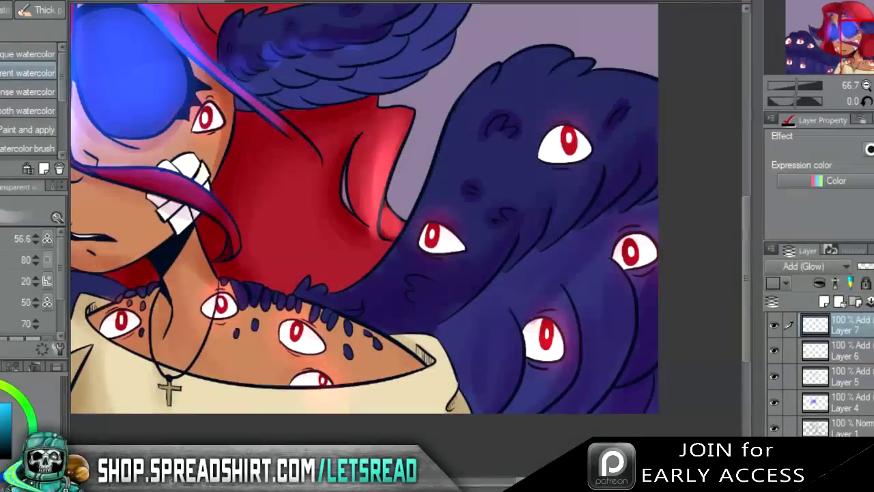
click(823, 301)
drag(490, 78, 451, 143)
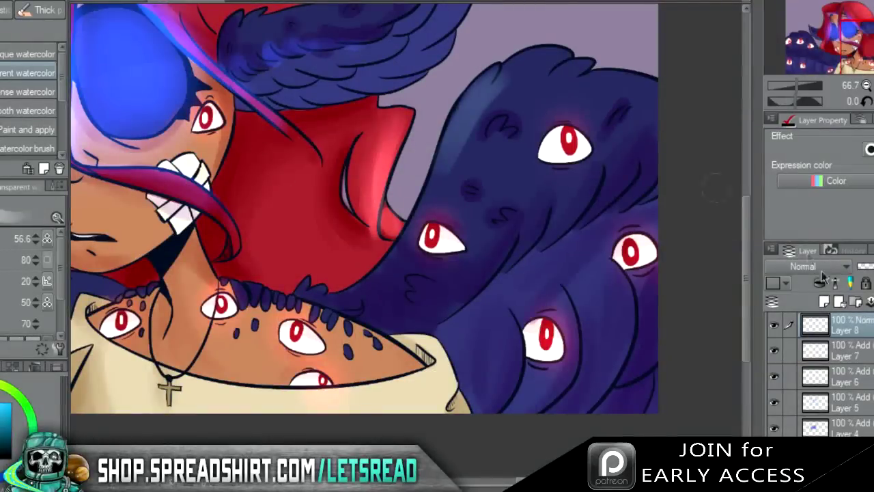
click(806, 266)
click(813, 99)
mouse_move(541, 95)
mouse_down()
mouse_move(553, 53)
mouse_move(550, 68)
mouse_move(649, 92)
mouse_up()
drag(638, 168, 593, 212)
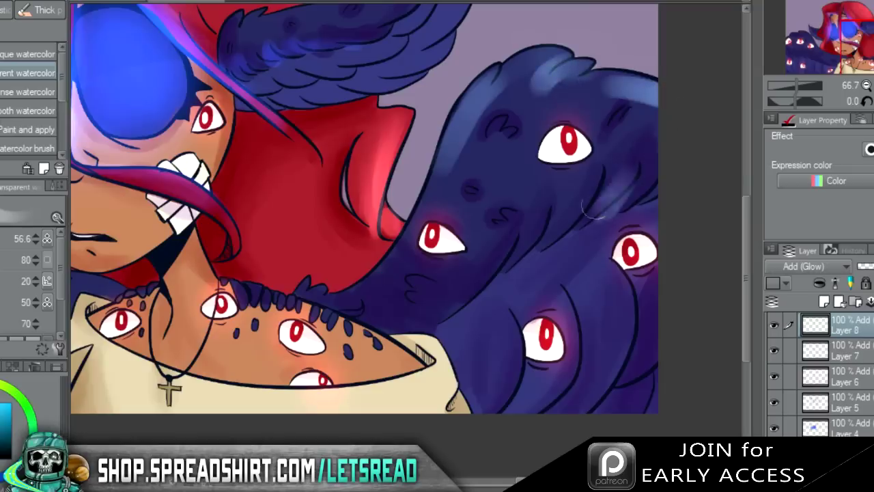
Highlight the round marking on the right wing in light blue and lower the glow layer's opacity to 59%.
mouse_move(503, 124)
mouse_down()
mouse_move(494, 136)
mouse_move(502, 125)
mouse_up()
click(873, 266)
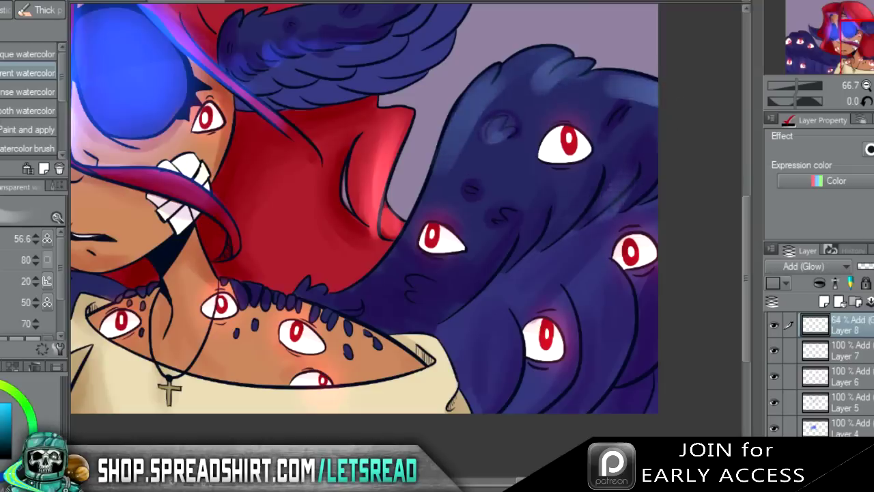
click(872, 36)
mouse_move(341, 138)
mouse_down()
mouse_move(516, 90)
mouse_move(541, 75)
mouse_up()
key(ctrl+z)
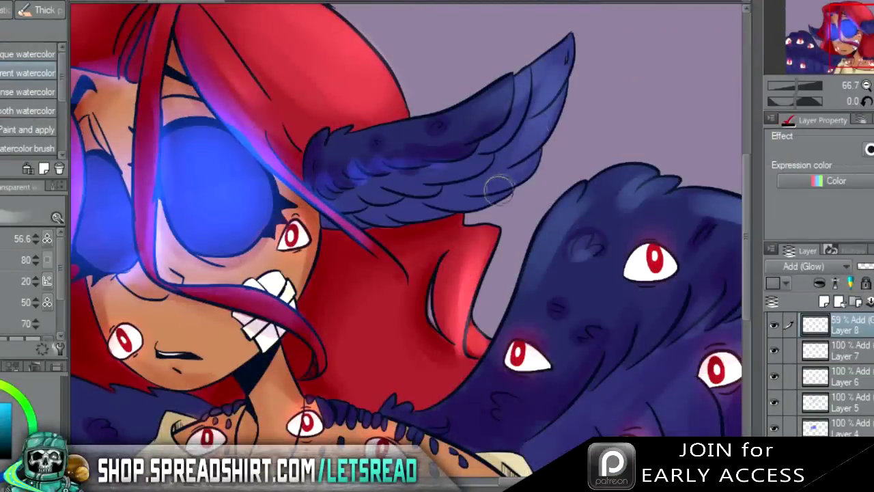
Paint the light blue glow along the upper edge and top feathers of the left wing.
click(835, 55)
click(835, 55)
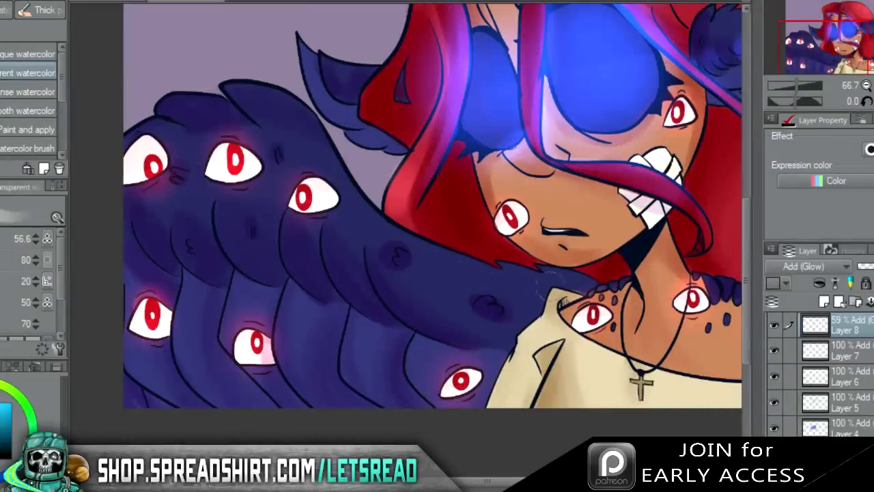
mouse_move(262, 87)
mouse_down()
mouse_move(336, 170)
mouse_move(437, 251)
mouse_up()
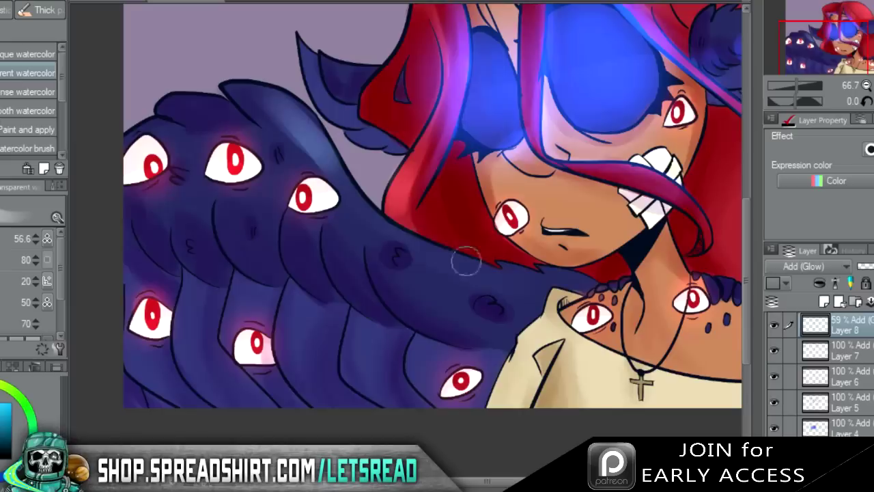
drag(281, 131, 317, 153)
drag(218, 110, 201, 106)
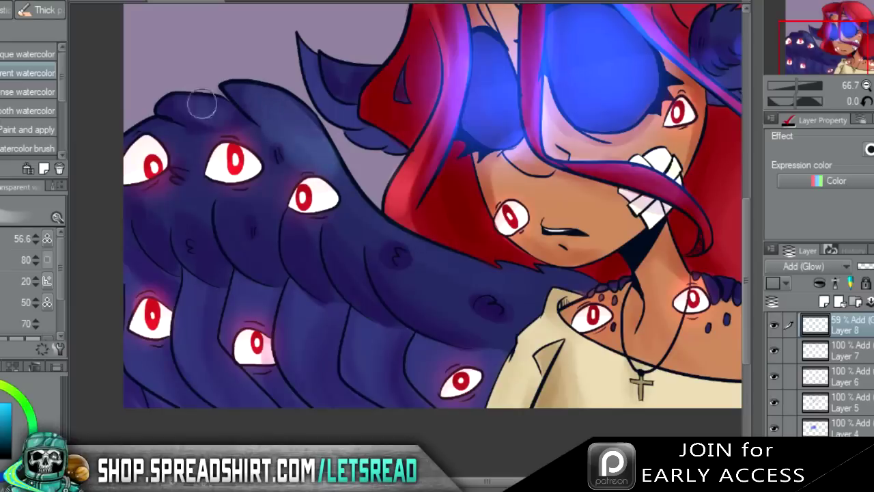
Paint soft orange glow highlights on the neck and chest, and brighten the lower front of the shirt.
drag(832, 49, 861, 55)
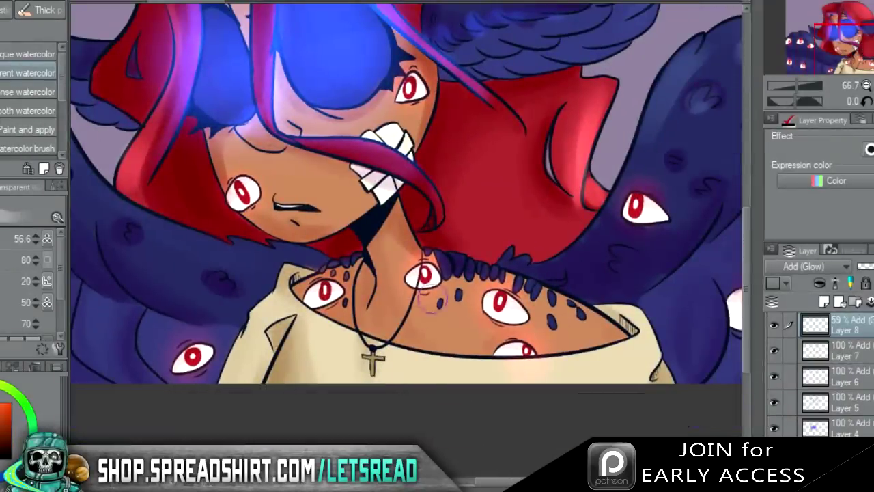
mouse_move(394, 252)
mouse_down()
mouse_move(387, 311)
mouse_move(443, 323)
mouse_up()
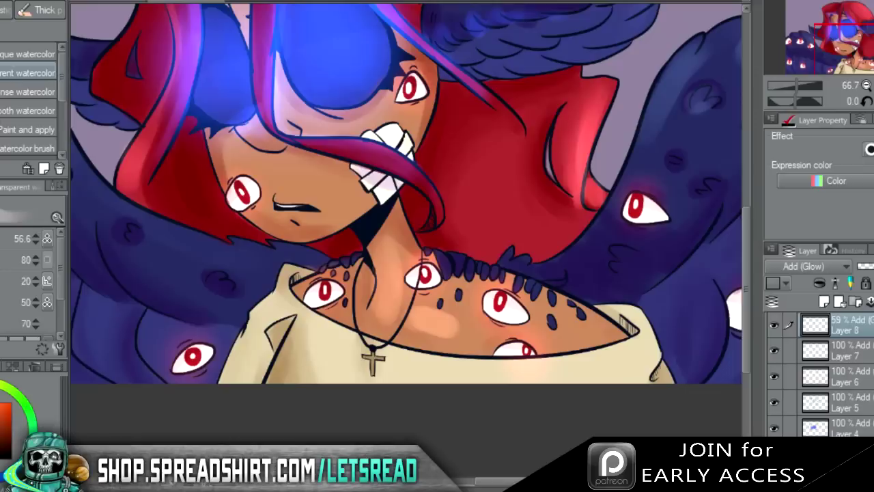
key(b)
key(b)
drag(440, 314, 453, 330)
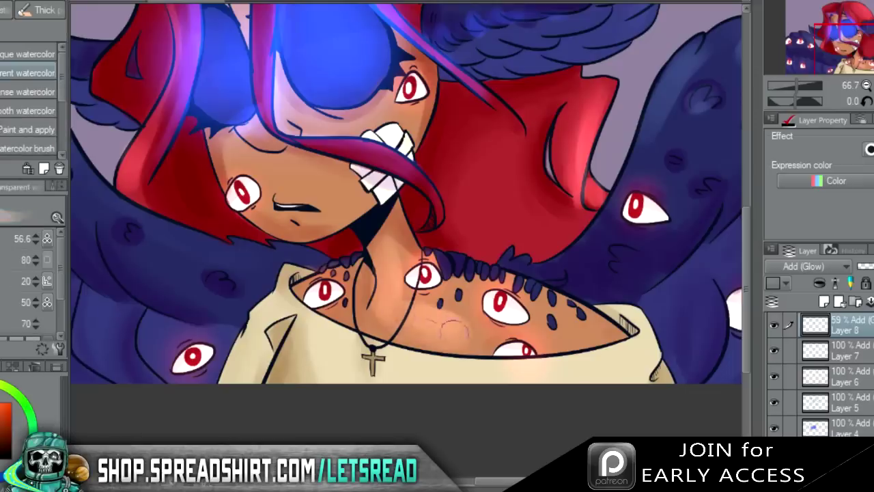
mouse_move(335, 184)
mouse_down()
mouse_move(290, 166)
mouse_move(342, 192)
mouse_move(316, 172)
mouse_up()
key(ctrl+z)
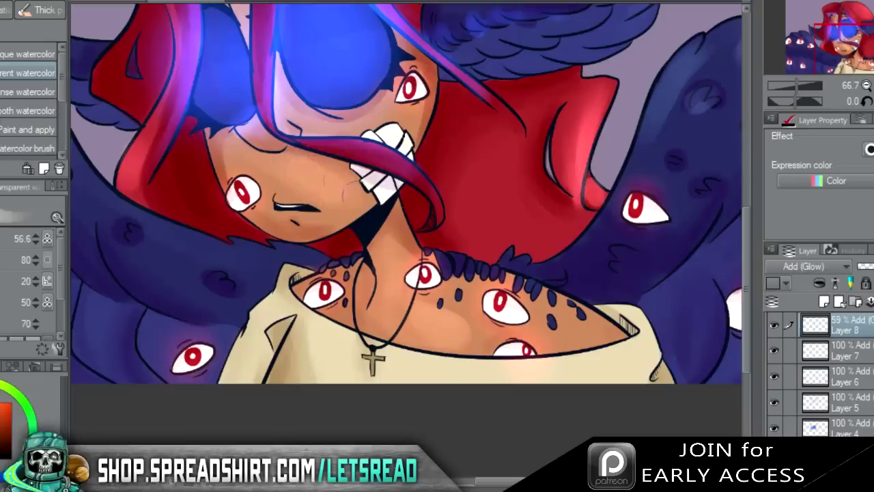
mouse_move(845, 50)
mouse_down()
mouse_move(850, 37)
mouse_move(855, 40)
mouse_move(844, 48)
mouse_up()
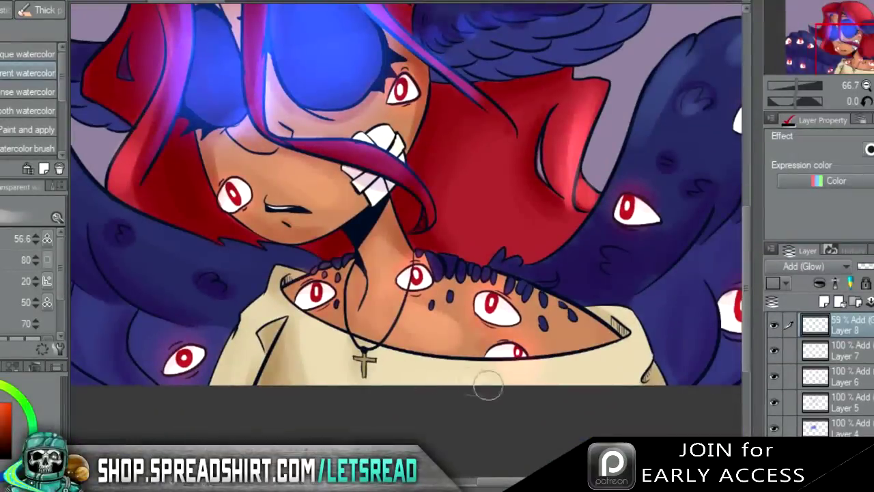
drag(599, 372, 584, 374)
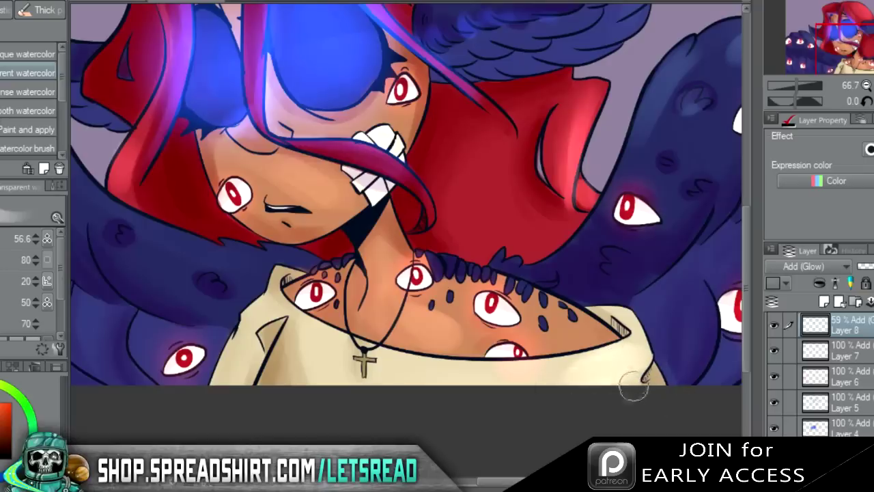
Handwrite the artist's signature over the right wing on a new layer with the 13.2 Mapping pen.
drag(857, 50, 873, 66)
click(866, 86)
click(824, 303)
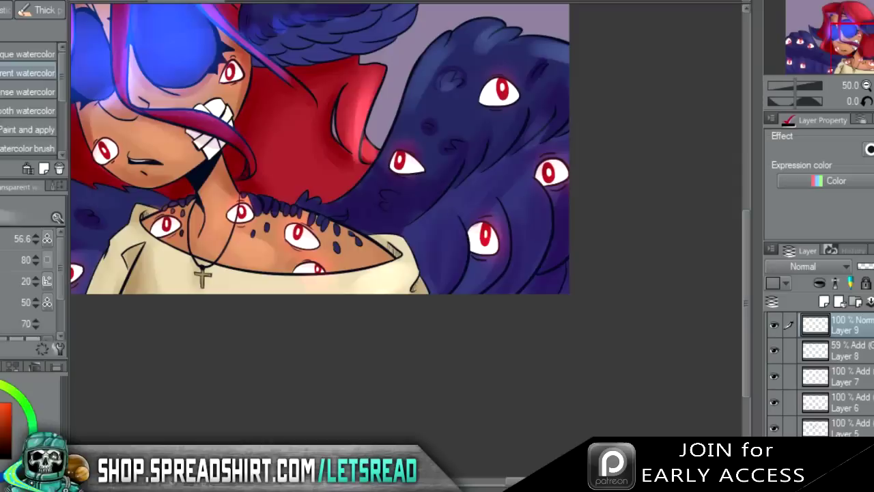
key(p)
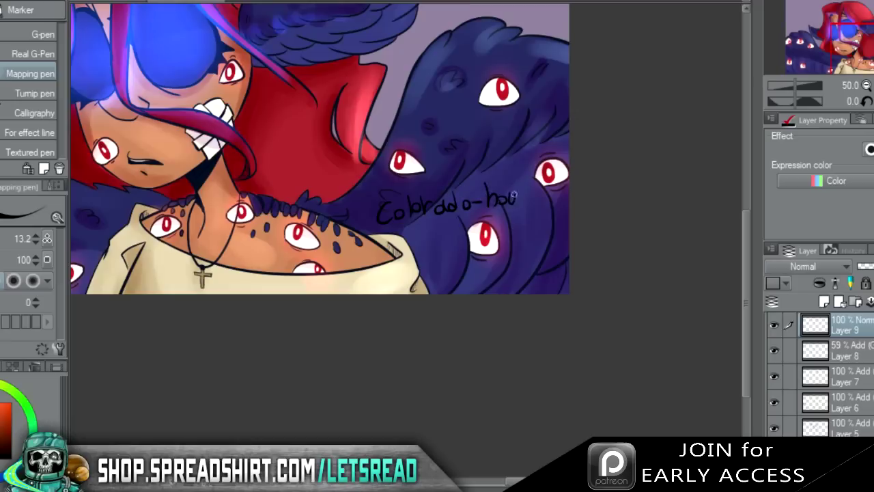
Move the signature down to the artwork's lower right corner and set its layer opacity to 34%.
key(k)
drag(460, 138, 478, 203)
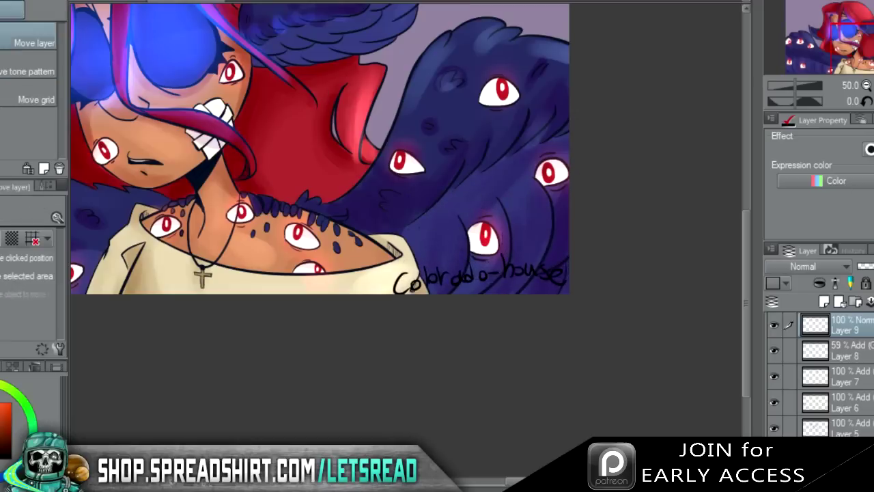
drag(873, 266, 869, 266)
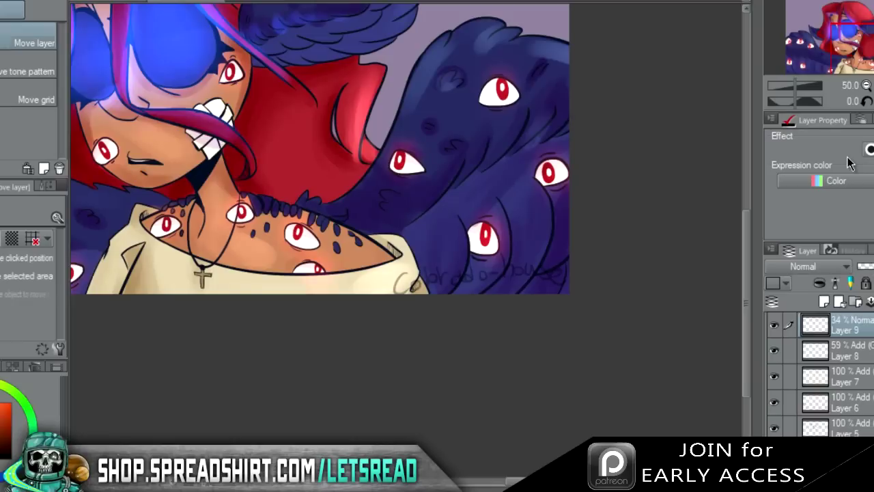
On Layer 1, draw a small hanging cross earring below the head wing with the Mapping pen, using the dark colour sampled from the neck shadow.
scroll(820, 376, down, 3)
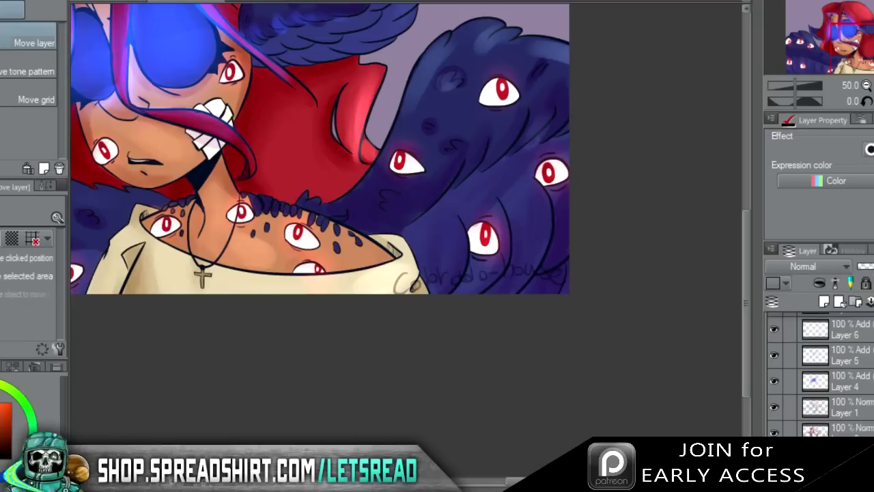
click(856, 428)
click(851, 410)
drag(846, 45, 855, 49)
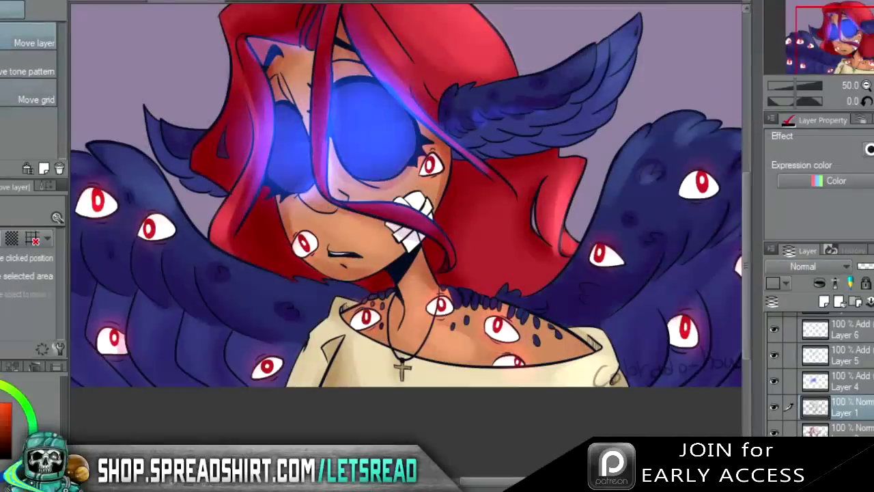
key(i)
click(405, 265)
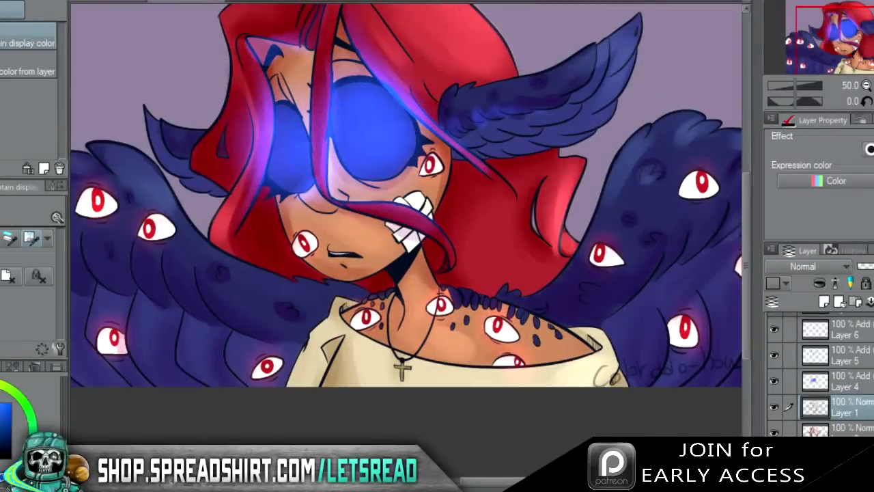
key(p)
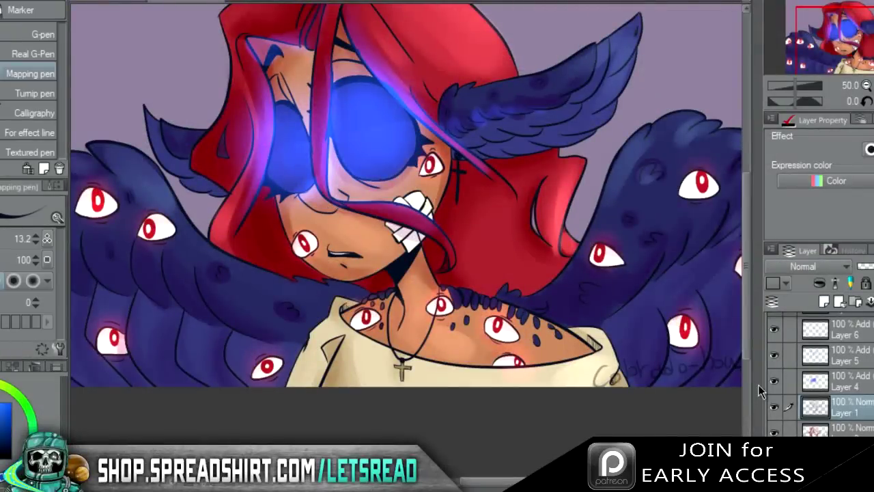
Duplicate Layer 1 and blur the copied line art around the left side of the head and the head wing with the 96.0 Blur tool.
key(ctrl+v)
key(j)
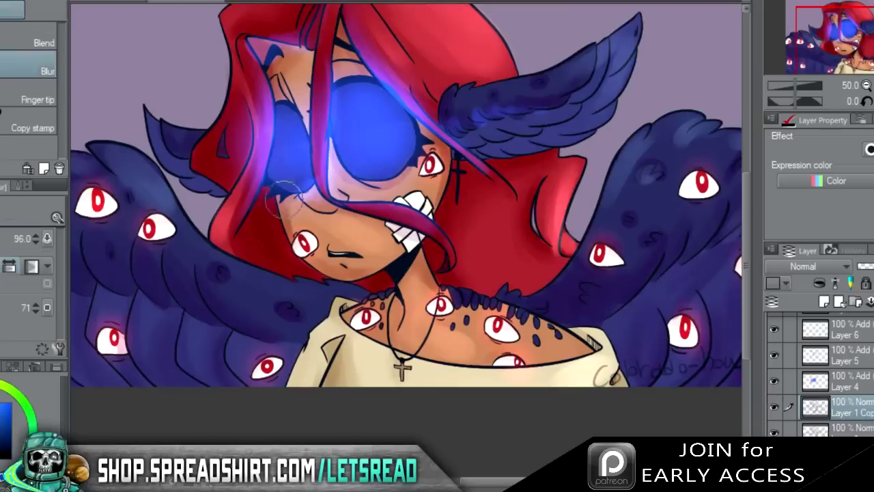
mouse_move(205, 140)
mouse_down()
mouse_move(158, 123)
mouse_move(309, 203)
mouse_move(330, 277)
mouse_up()
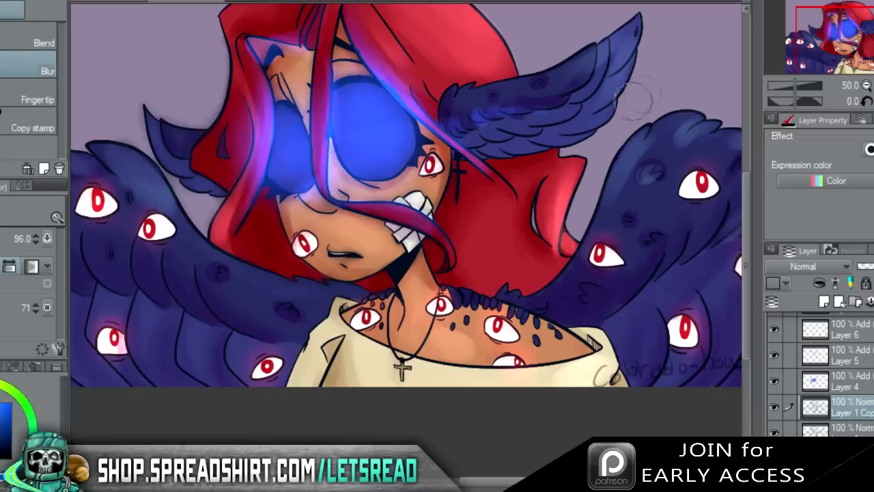
mouse_move(450, 115)
mouse_down()
mouse_move(628, 94)
mouse_move(575, 152)
mouse_up()
Blur the copied line art along the top of the hair and the left wing.
click(849, 30)
drag(264, 107, 382, 83)
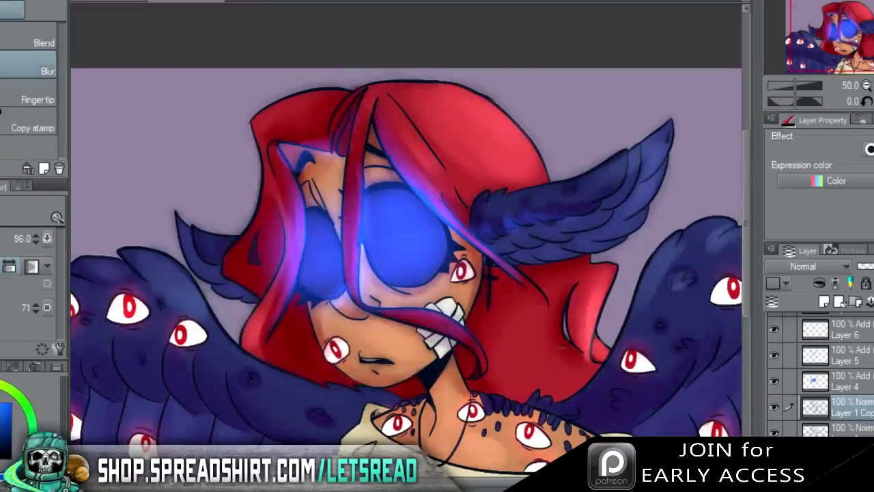
click(819, 41)
mouse_move(220, 223)
mouse_down()
mouse_move(295, 168)
mouse_move(316, 180)
mouse_up()
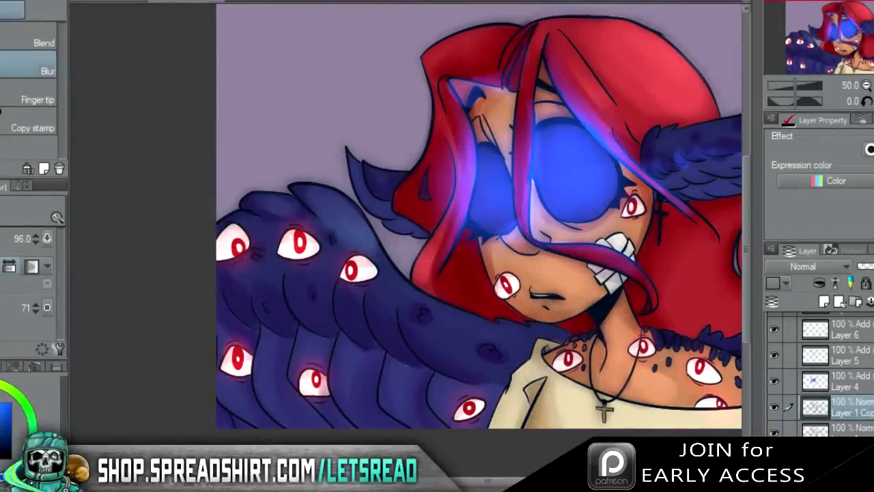
drag(502, 483, 631, 483)
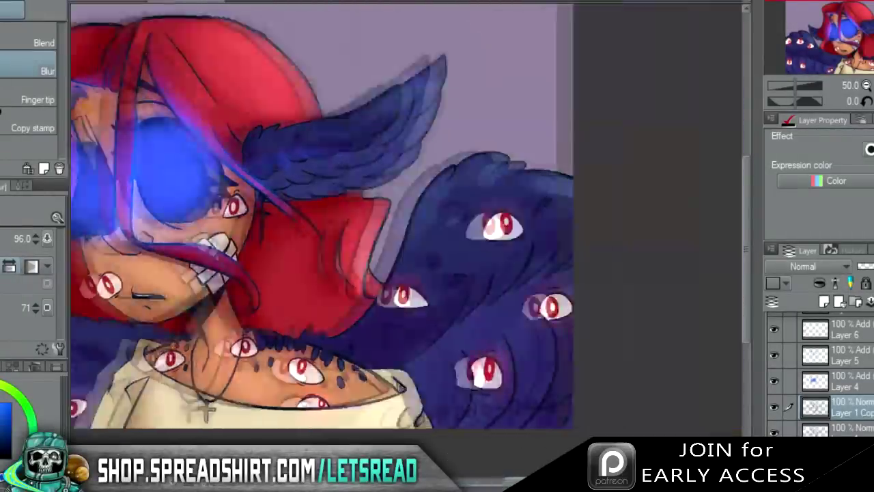